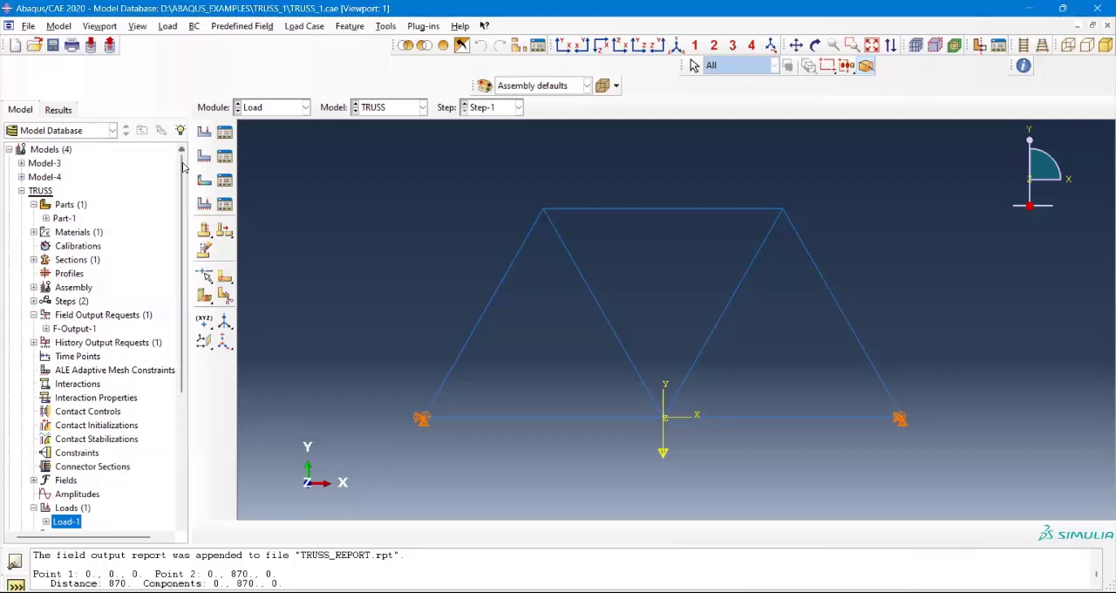
pyautogui.scroll(-2, 184, 227)
pyautogui.scroll(-3, 185, 279)
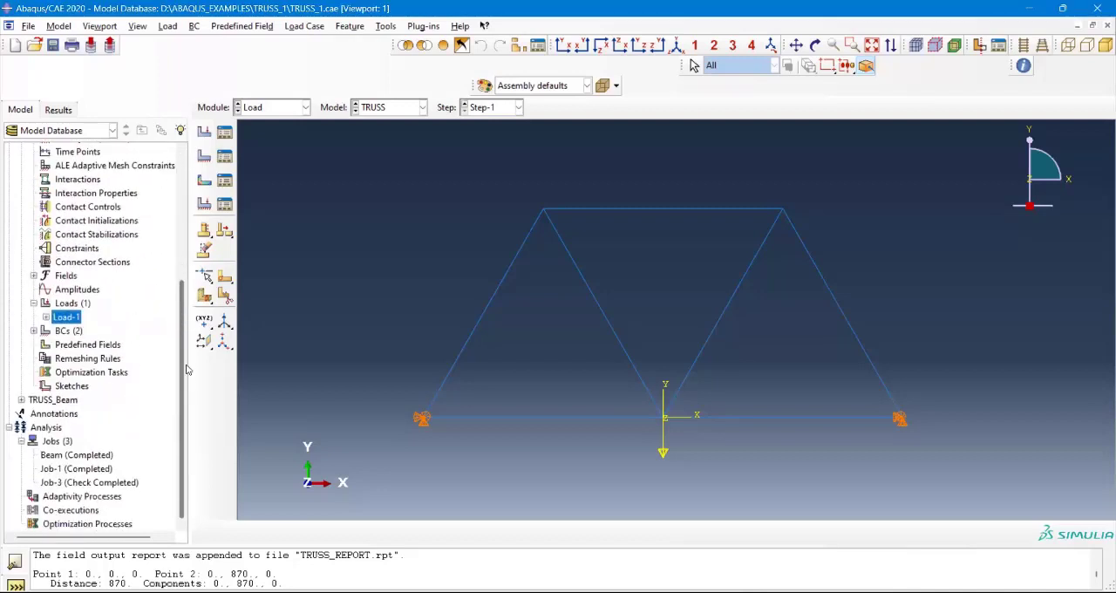
pyautogui.scroll(1, 186, 235)
pyautogui.scroll(4, 186, 204)
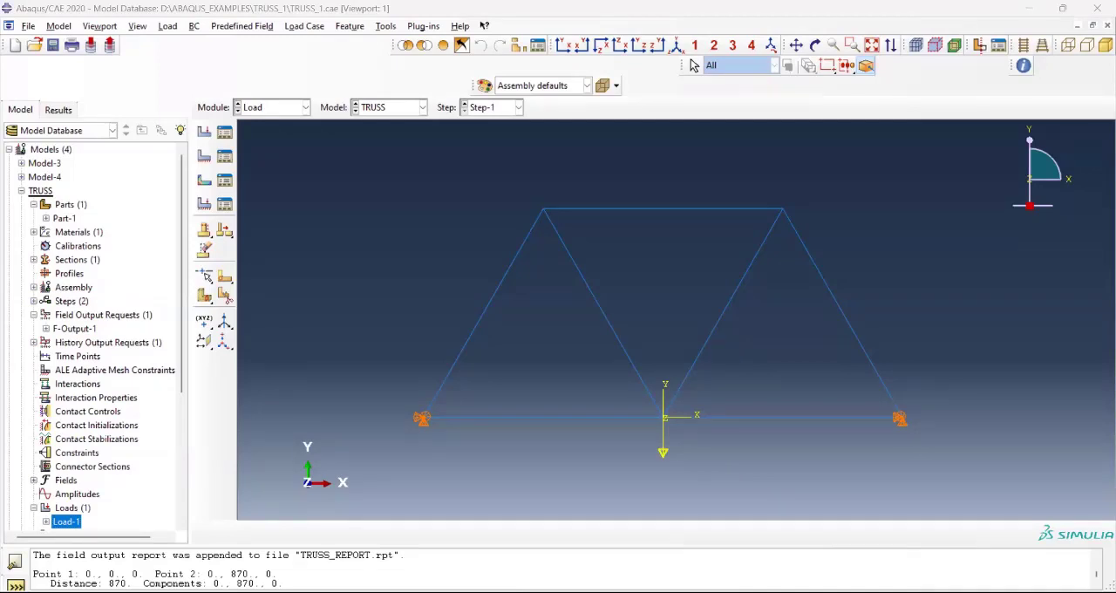
pyautogui.click(690, 427)
pyautogui.scroll(4, 633, 339)
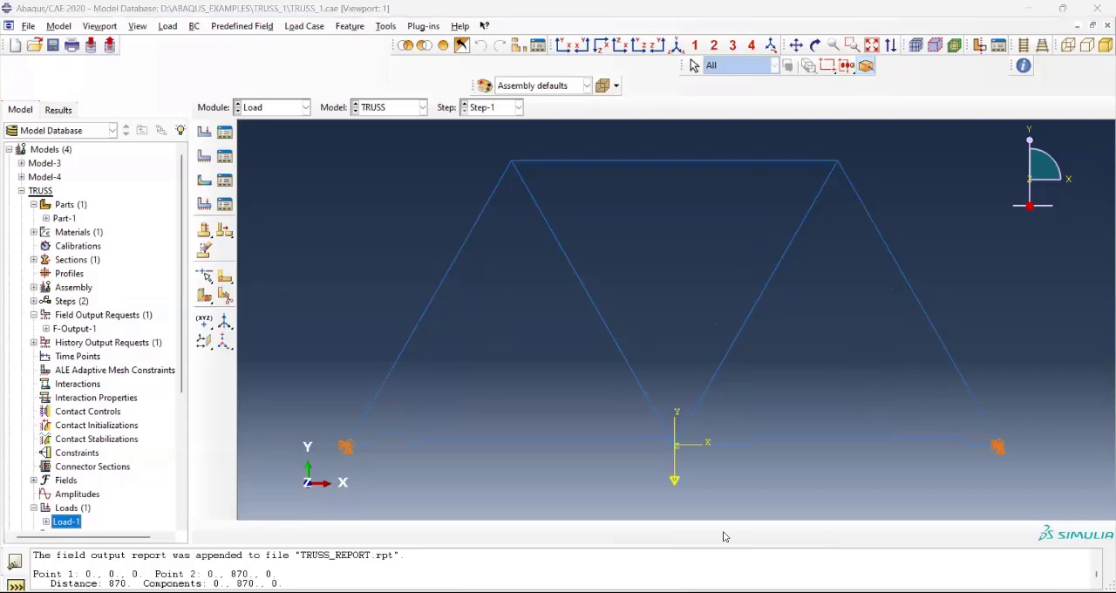
pyautogui.click(975, 152)
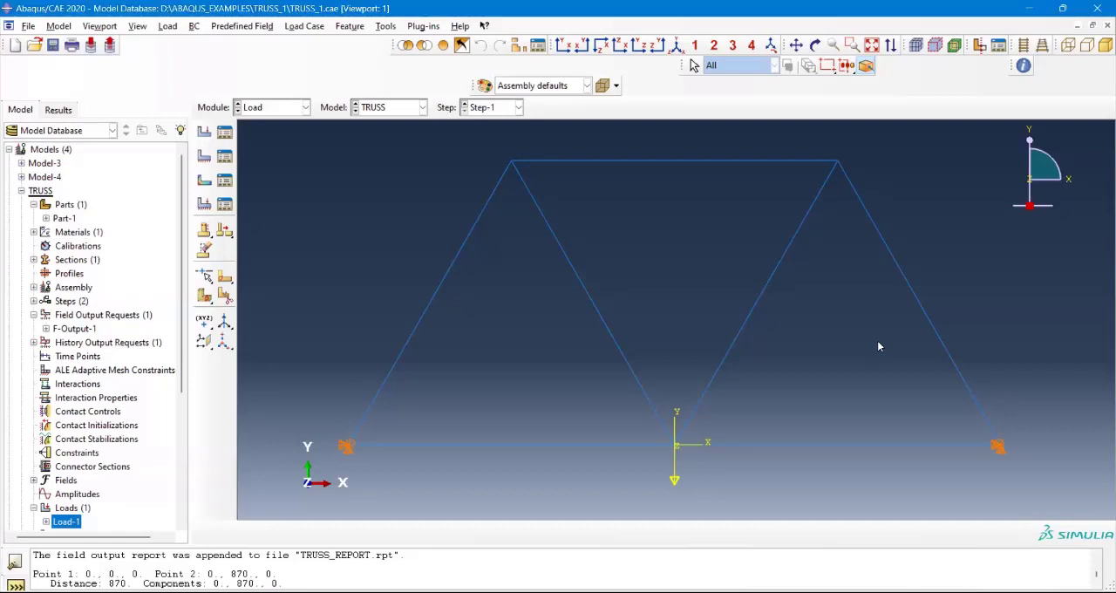
# Step: Switch from the Load module to the Part module to display the truss part
pyautogui.click(276, 109)
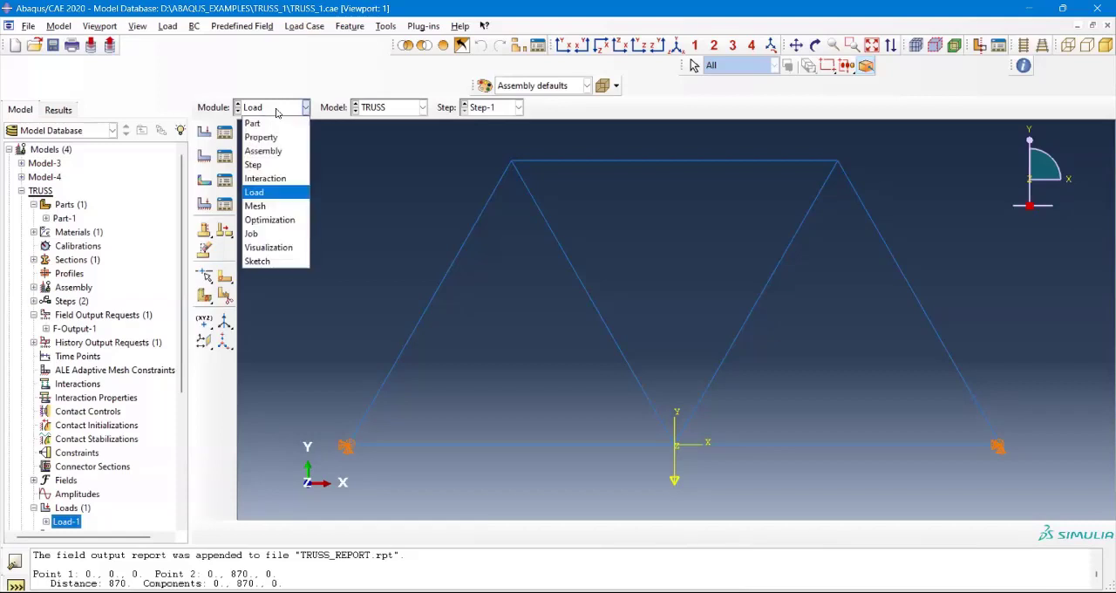
pyautogui.click(381, 170)
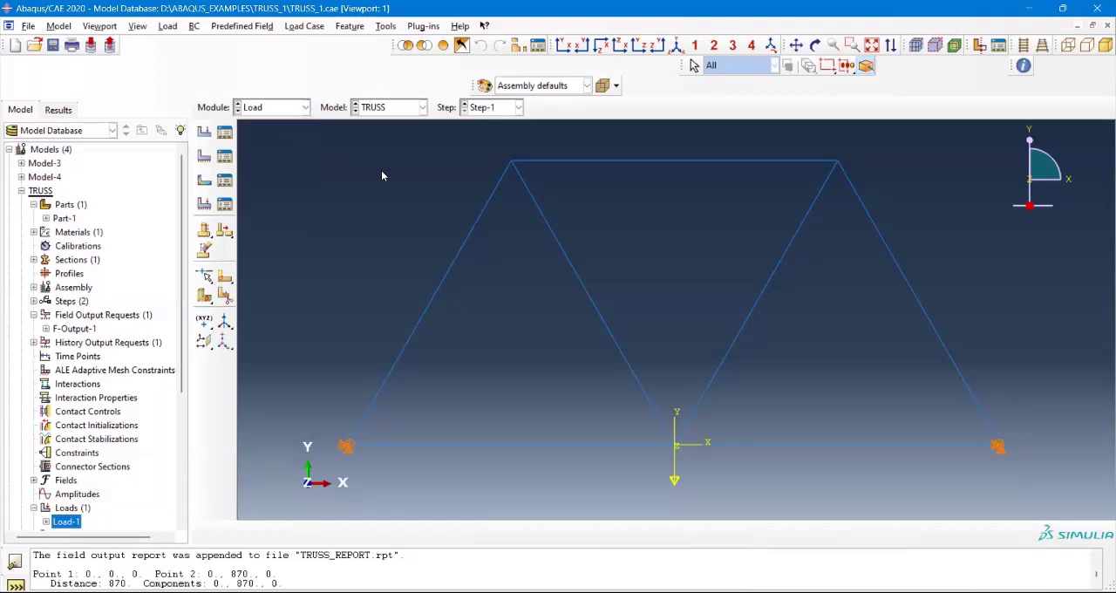
pyautogui.click(261, 108)
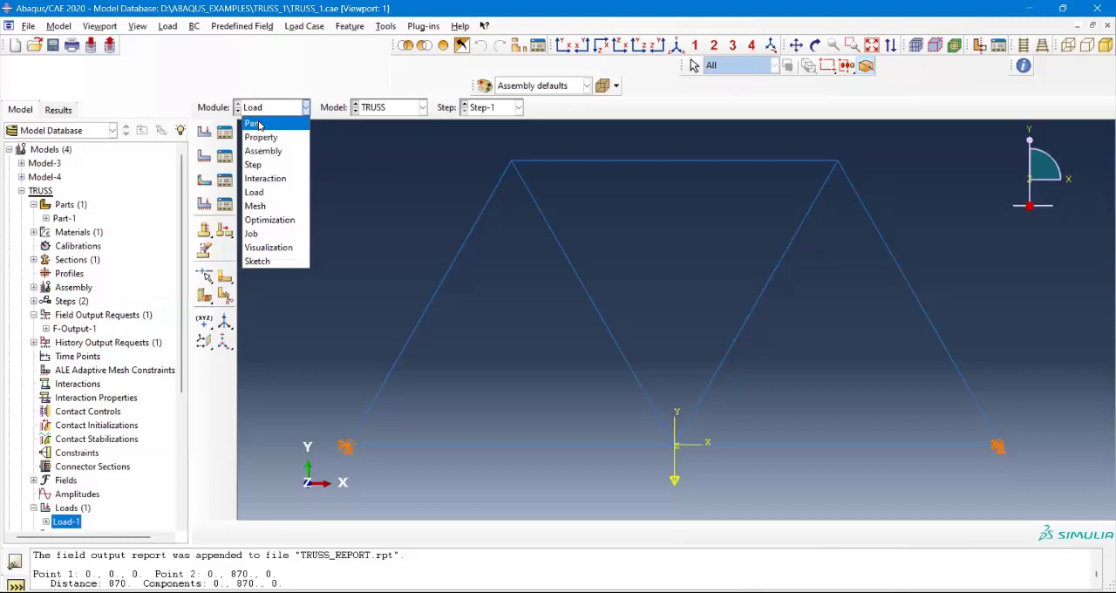
pyautogui.click(255, 124)
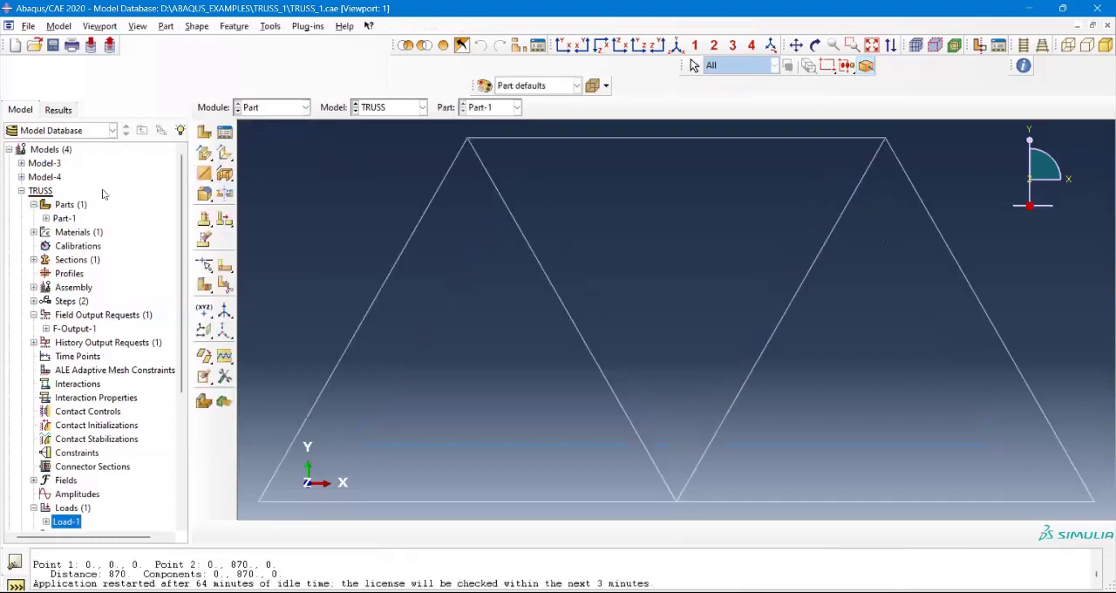
pyautogui.scroll(-4, 374, 182)
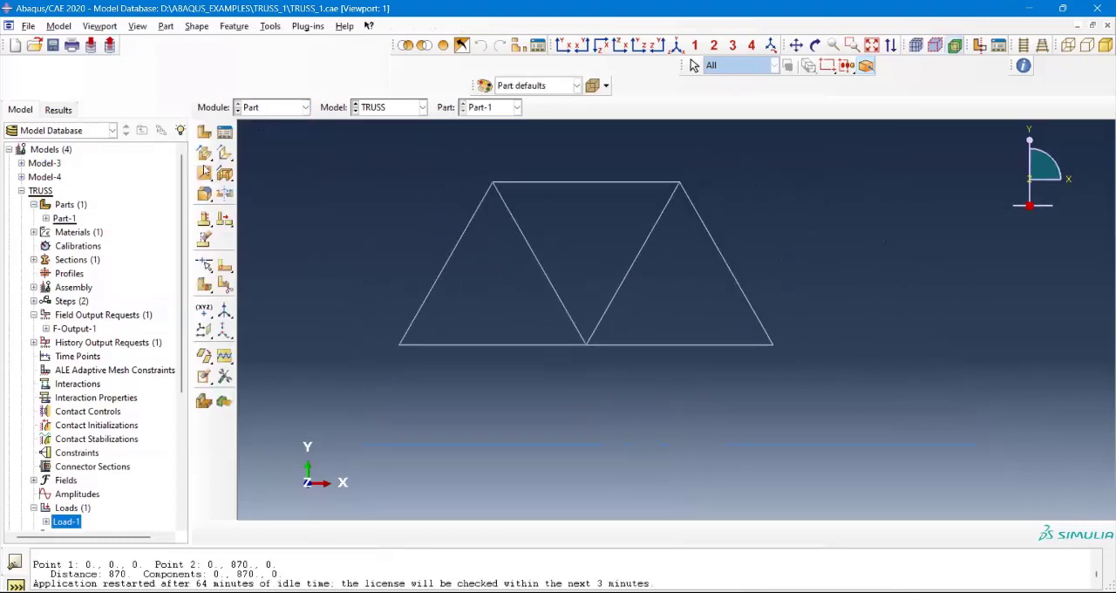
# Step: Collapse the TRUSS model in the tree and review the actions available for the Models container and Model-3
pyautogui.click(21, 191)
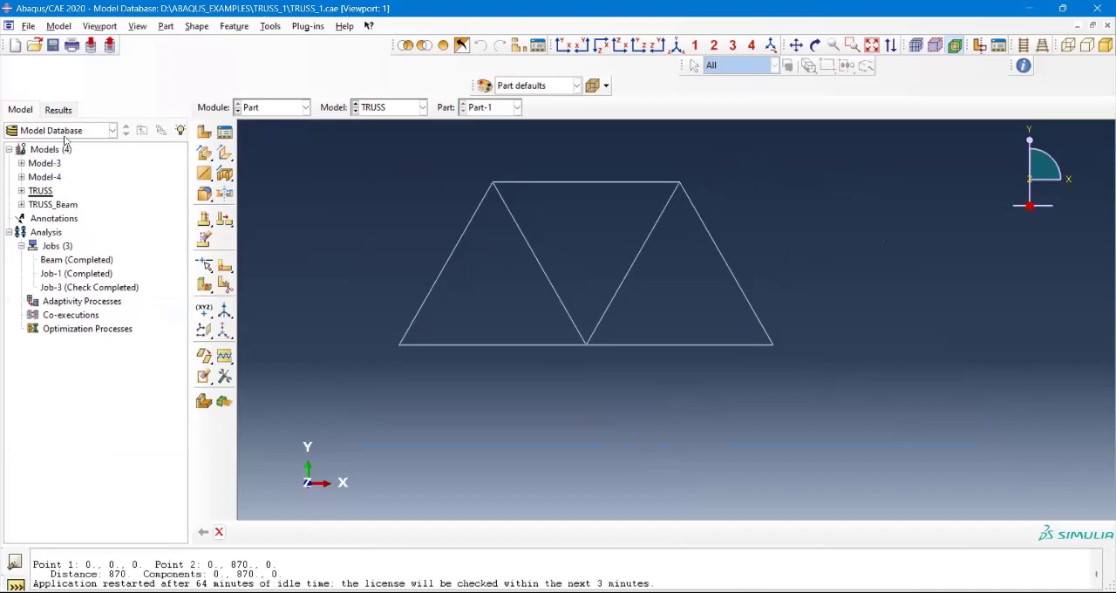
pyautogui.click(36, 153)
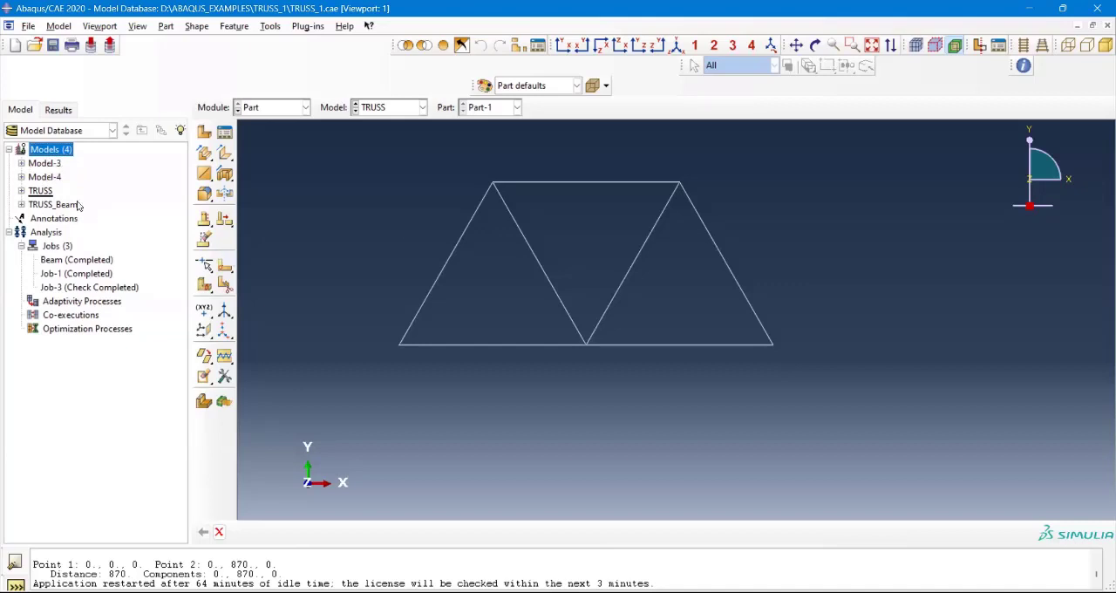
pyautogui.rightClick(54, 154)
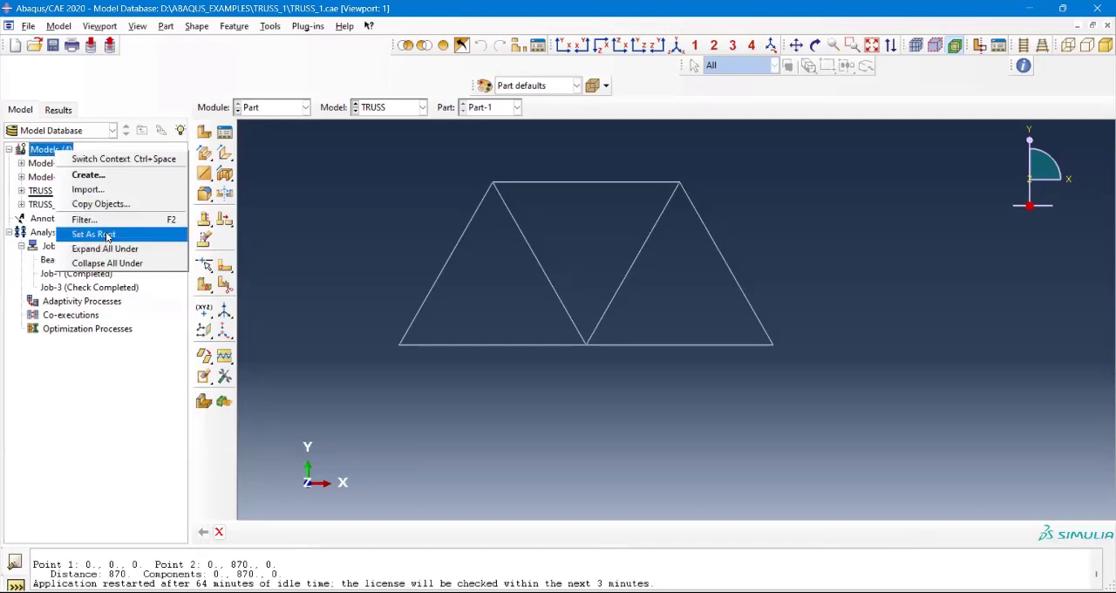
pyautogui.click(36, 147)
pyautogui.click(35, 167)
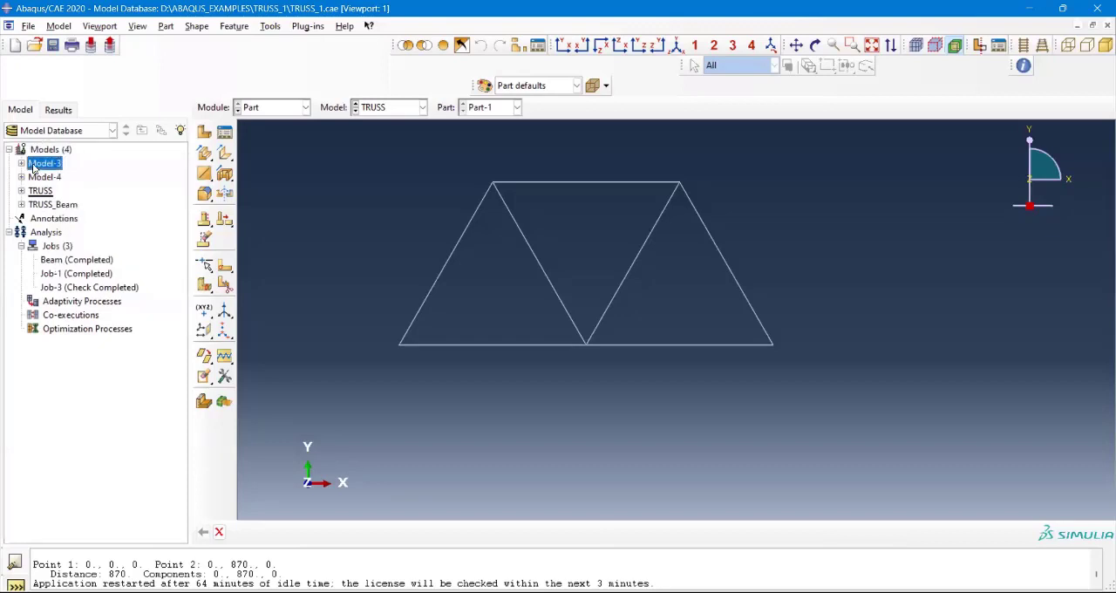
pyautogui.rightClick(35, 166)
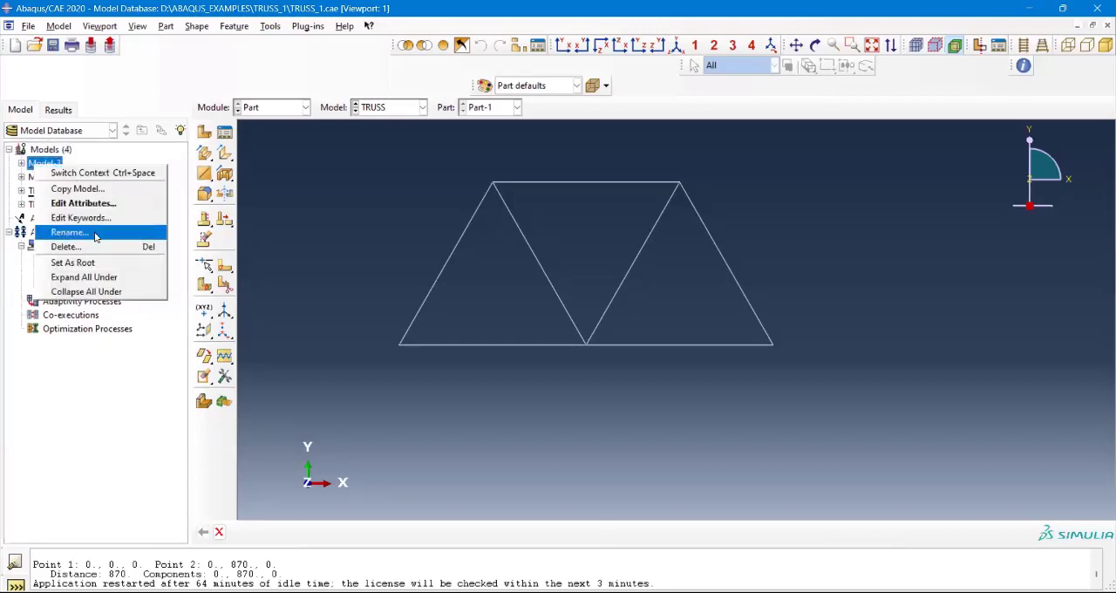
pyautogui.click(280, 175)
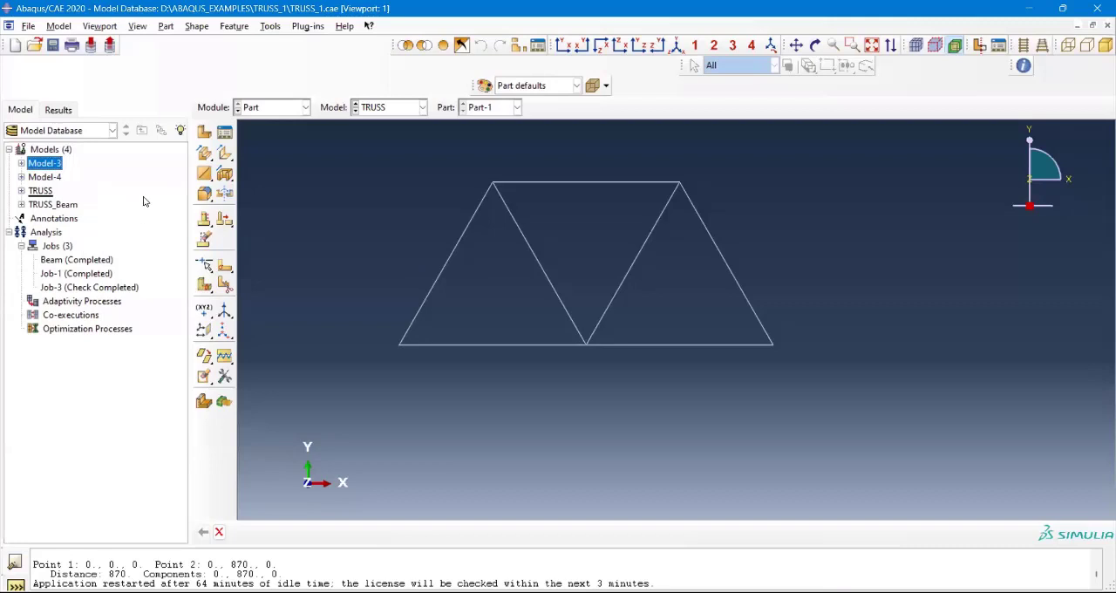
# Step: Examine the list of available modules, from Part through Sketch, while staying in the Part module
pyautogui.click(280, 110)
pyautogui.click(419, 213)
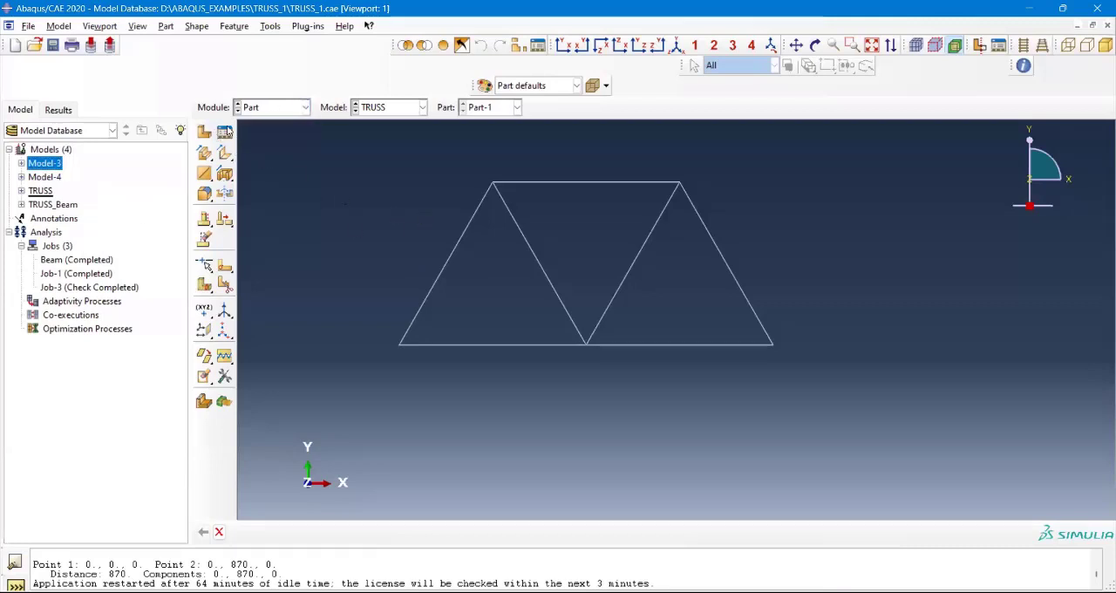
pyautogui.click(281, 108)
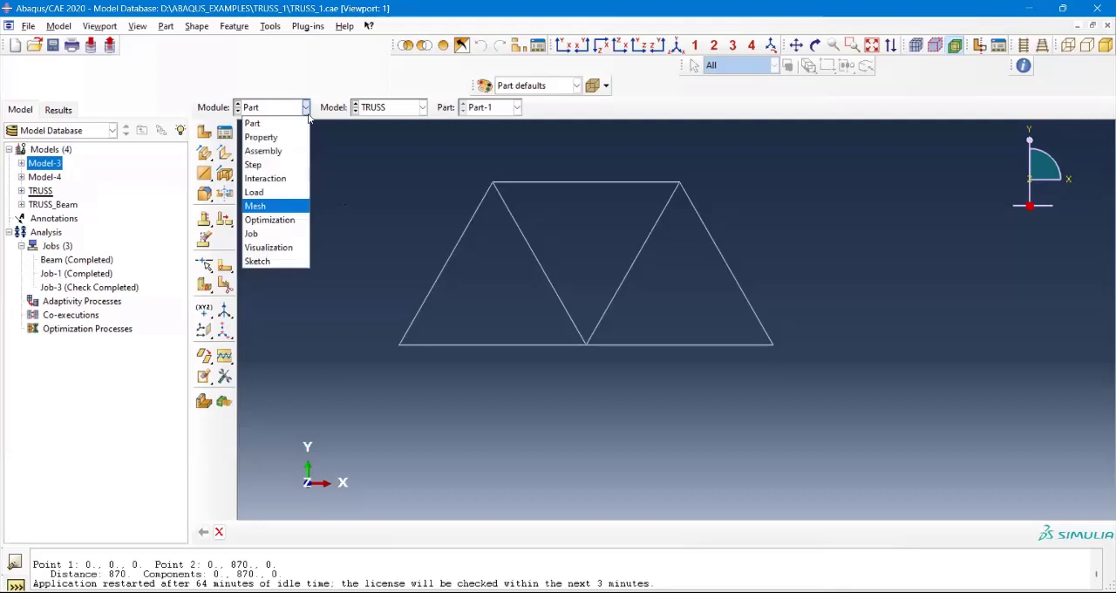
pyautogui.click(367, 160)
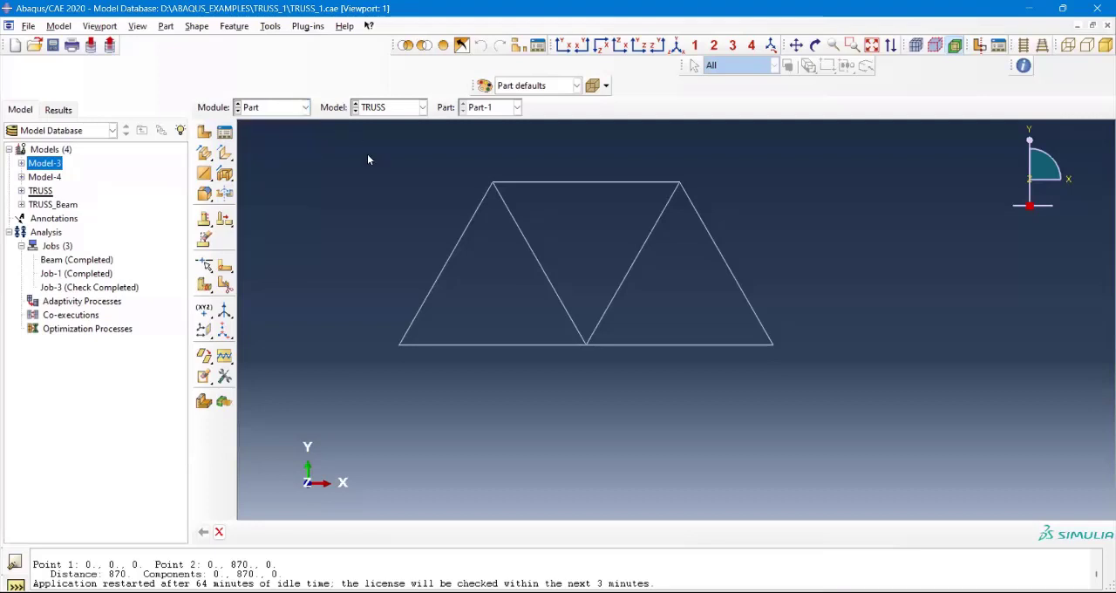
pyautogui.click(276, 108)
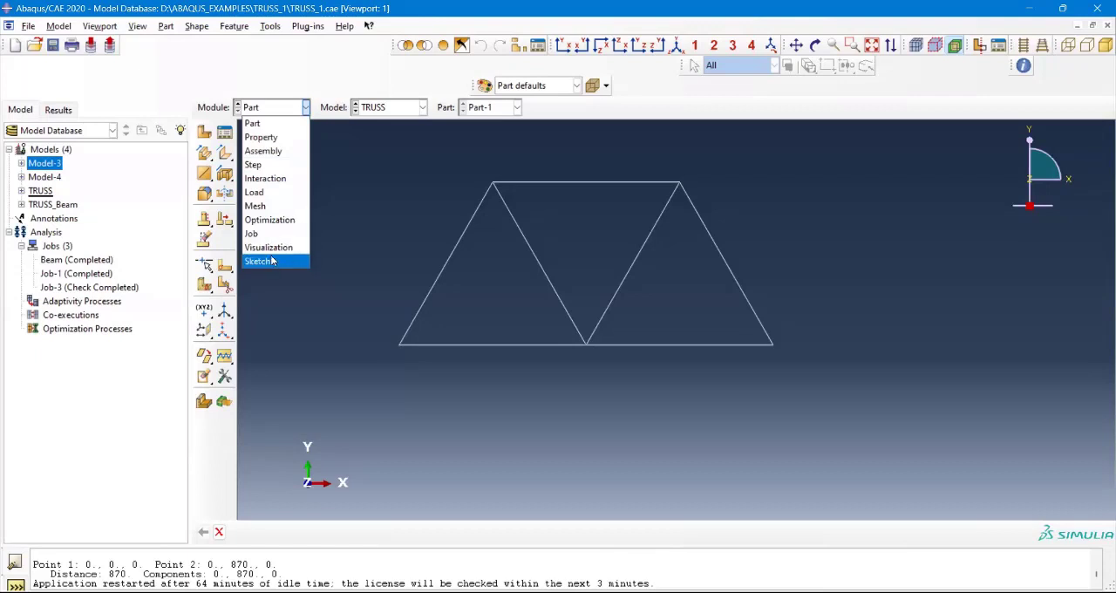
pyautogui.click(208, 116)
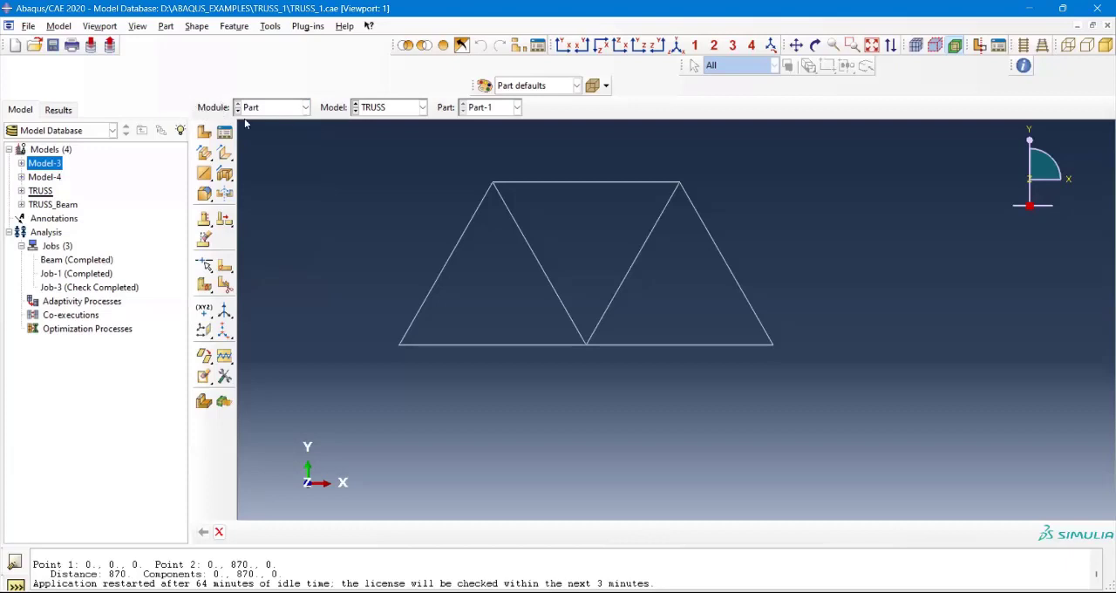
pyautogui.click(305, 108)
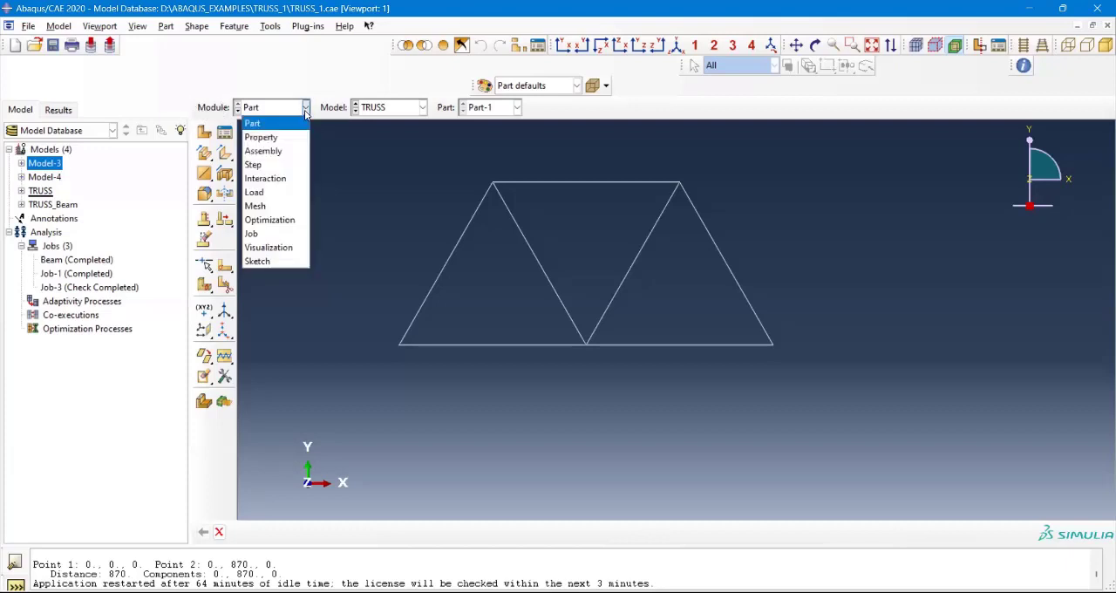
pyautogui.click(305, 111)
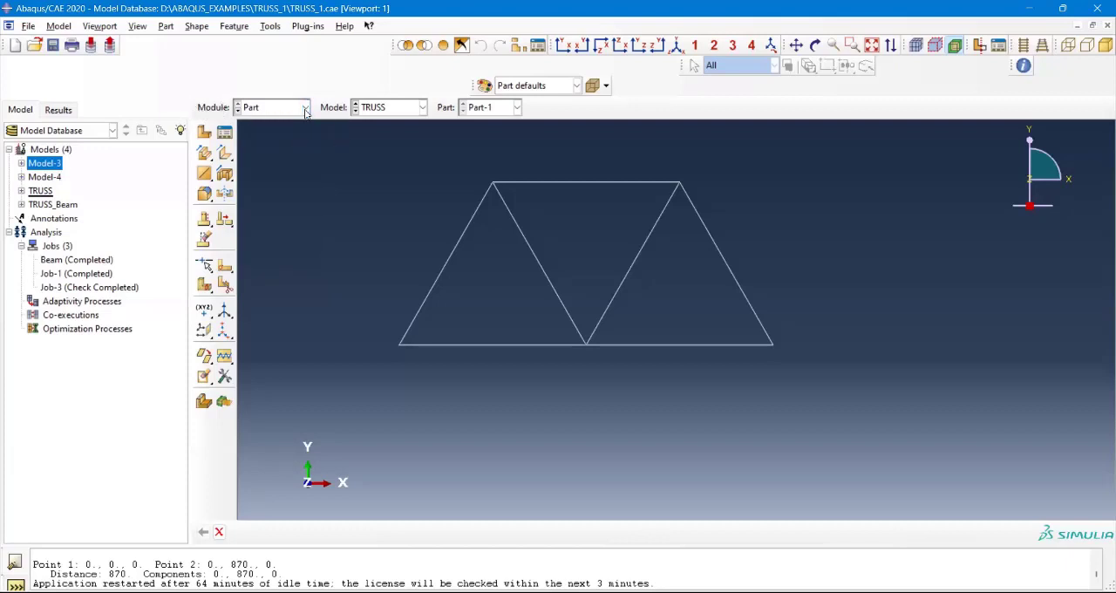
pyautogui.click(305, 111)
pyautogui.click(305, 112)
pyautogui.click(305, 112)
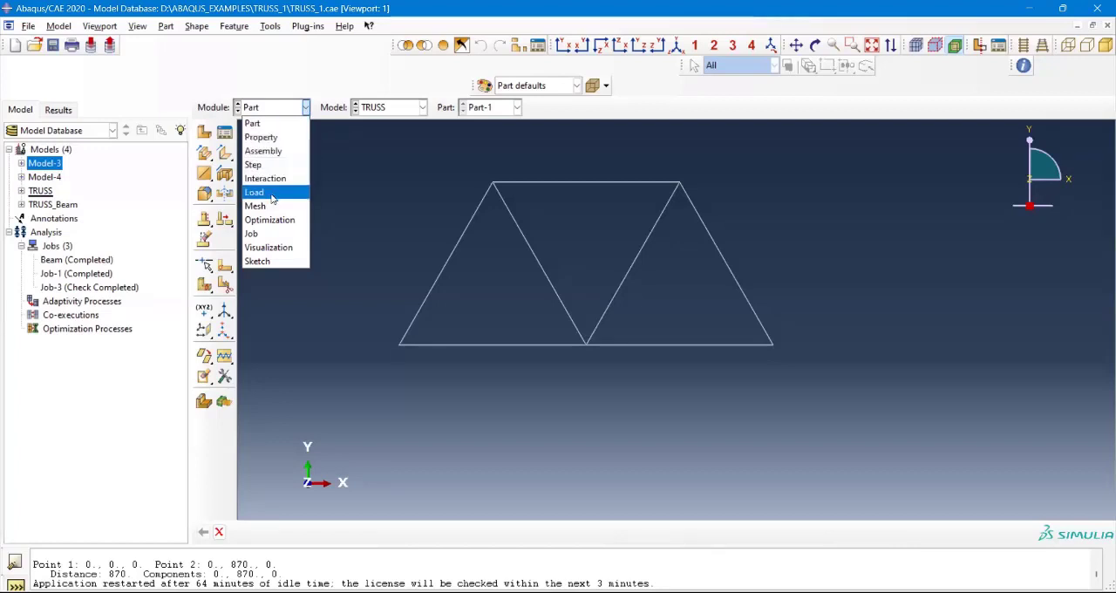
pyautogui.click(353, 184)
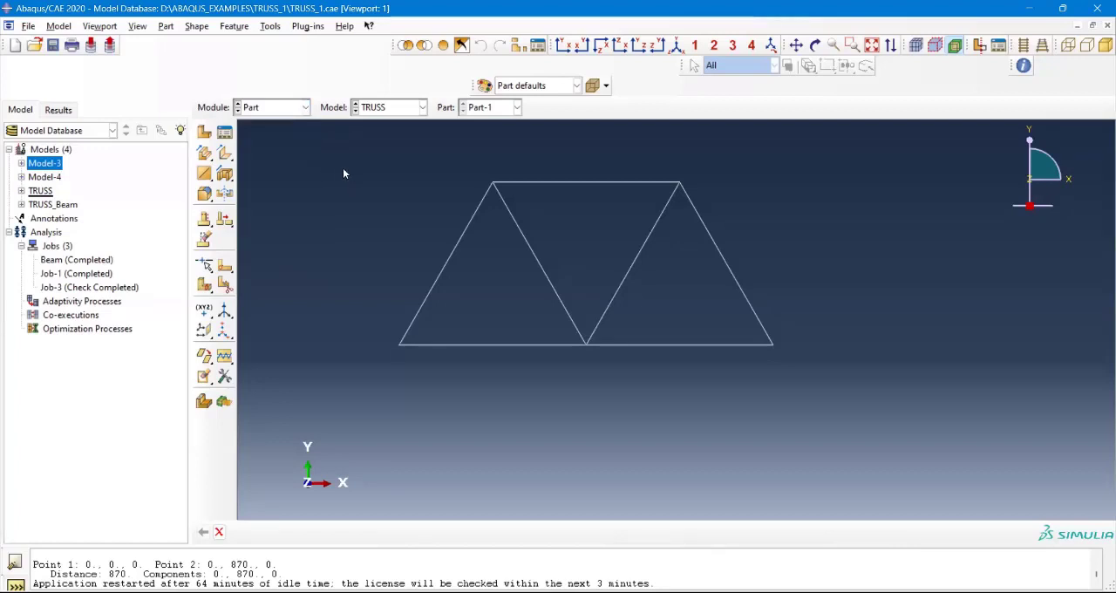
pyautogui.click(299, 114)
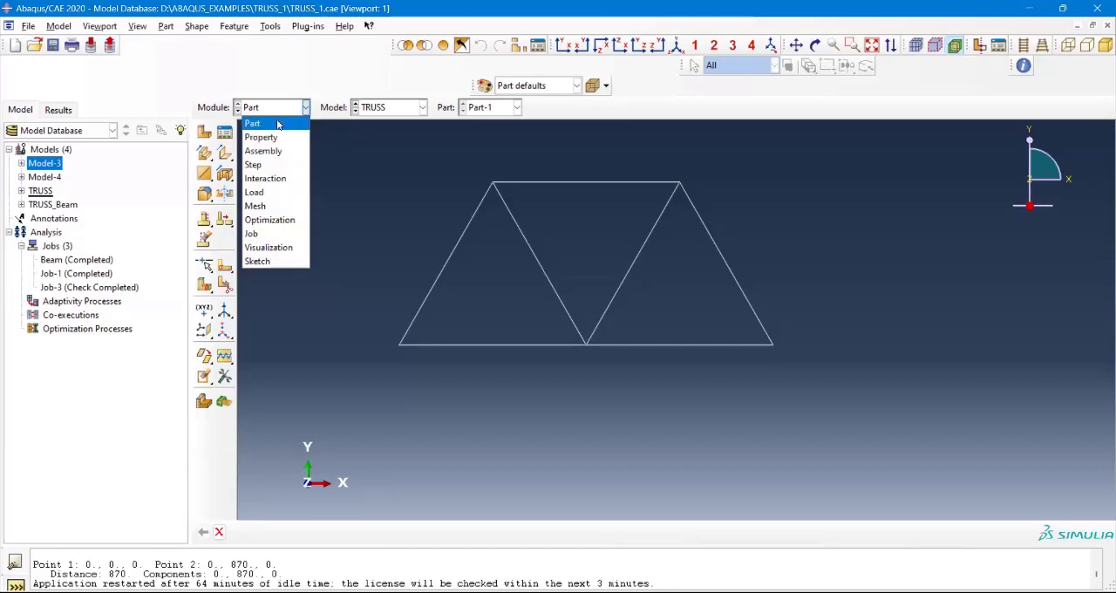
pyautogui.click(384, 176)
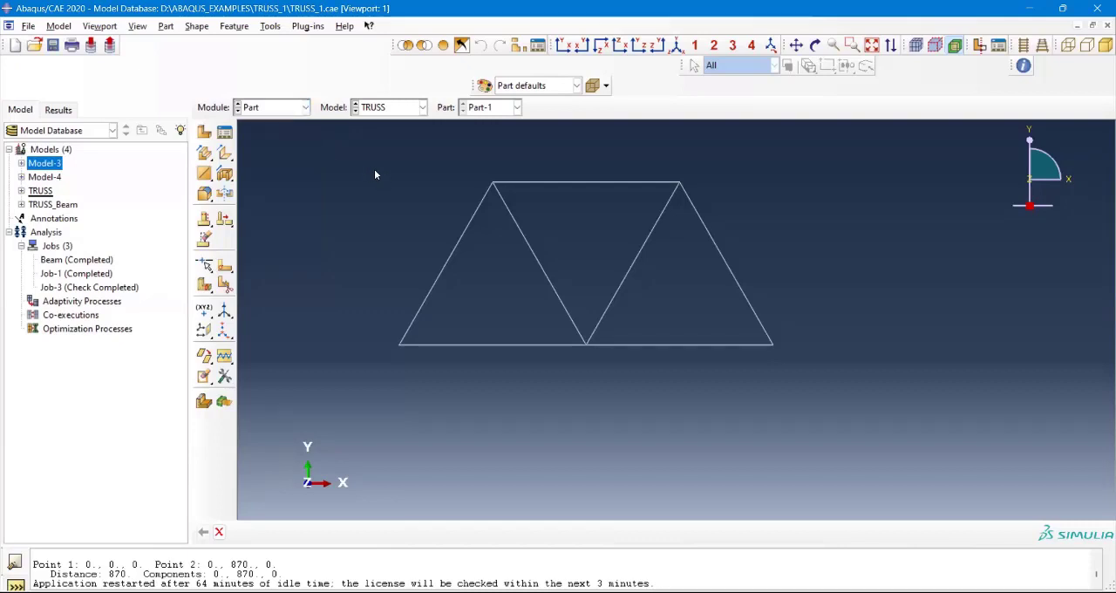
pyautogui.click(298, 110)
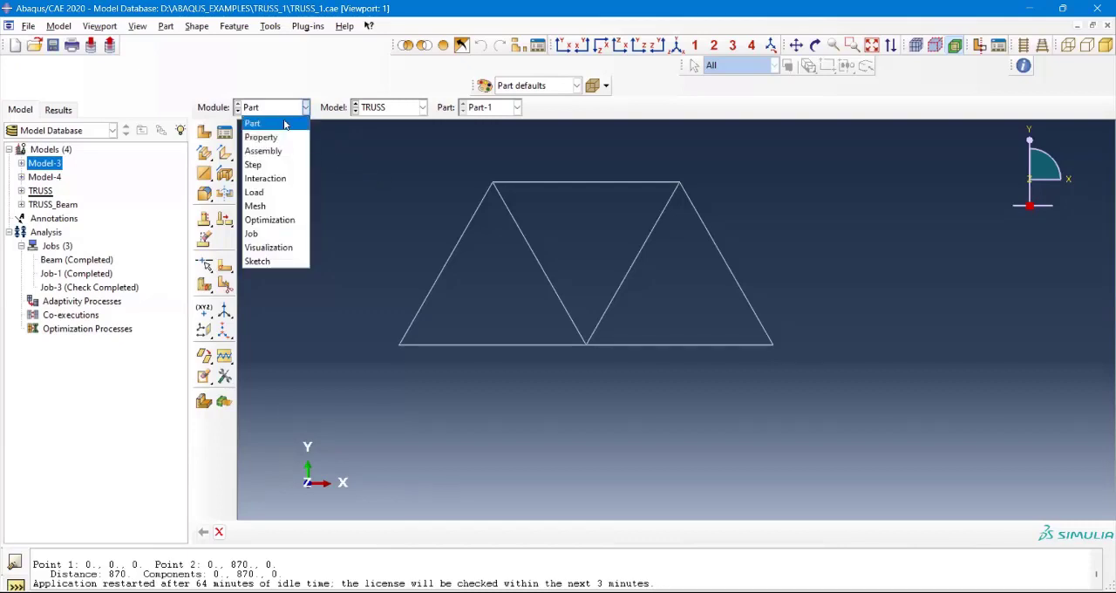
pyautogui.click(284, 125)
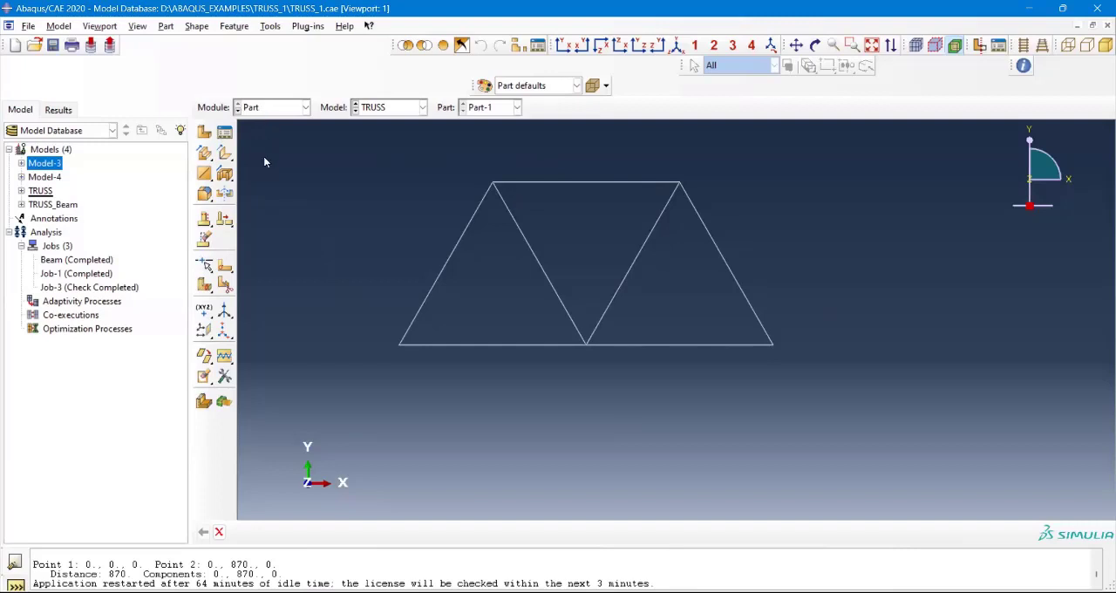
# Step: In the Property module, start a new material and add the mechanical Elastic behavior to it
pyautogui.click(273, 109)
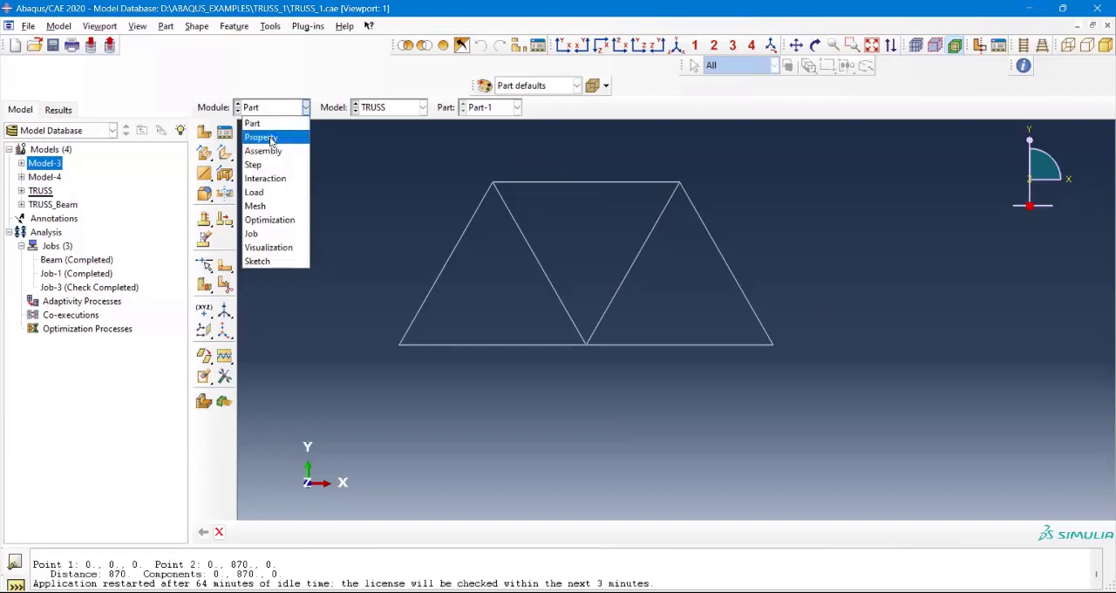
pyautogui.click(270, 138)
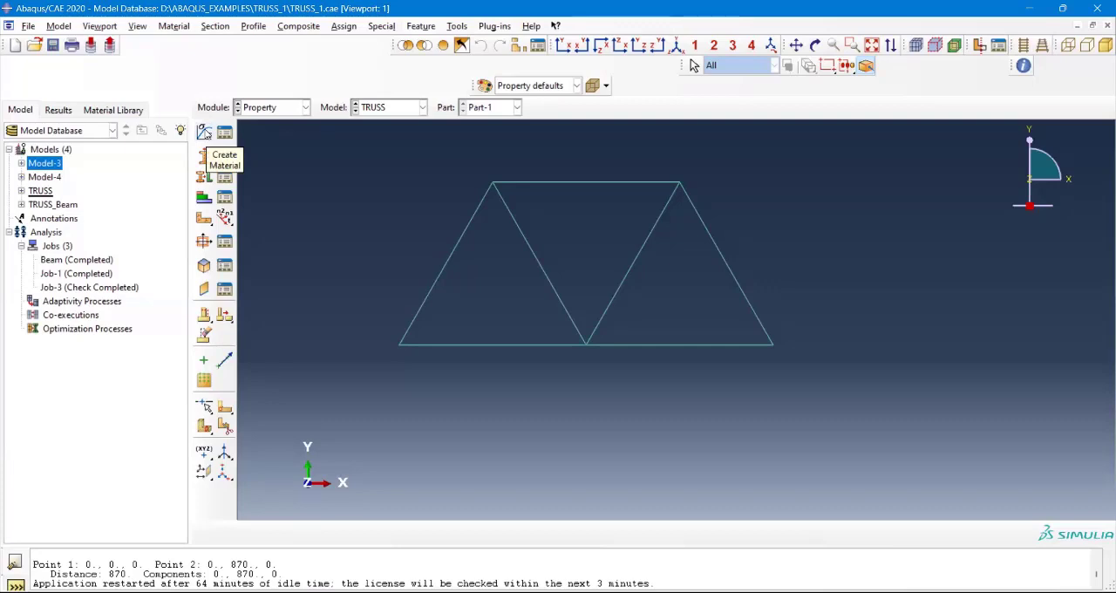
pyautogui.click(206, 132)
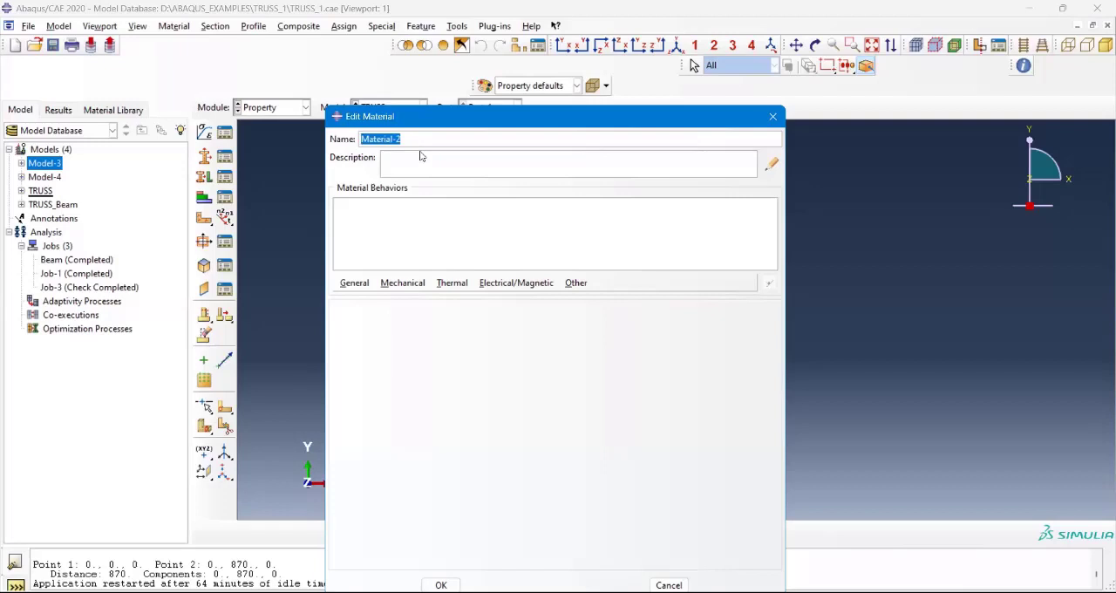
pyautogui.click(411, 162)
pyautogui.click(357, 285)
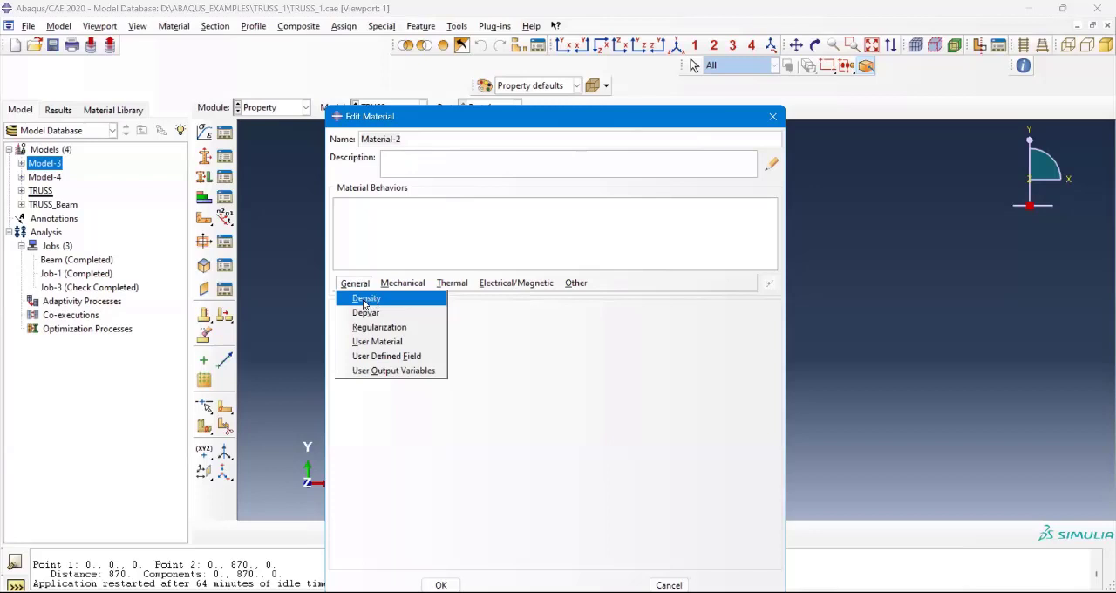
pyautogui.click(413, 288)
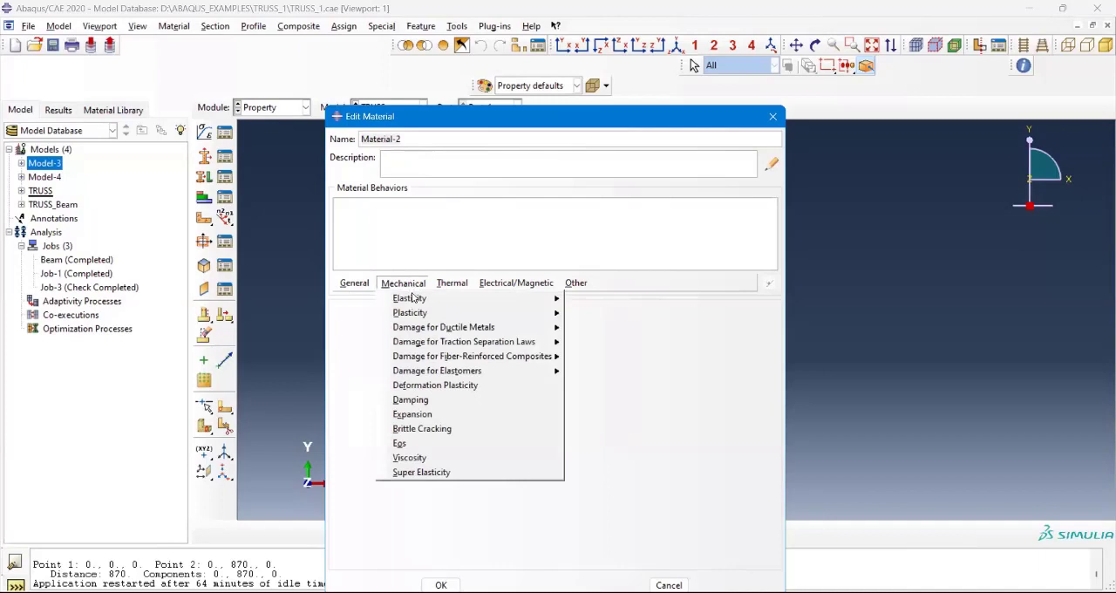
pyautogui.moveTo(415, 303)
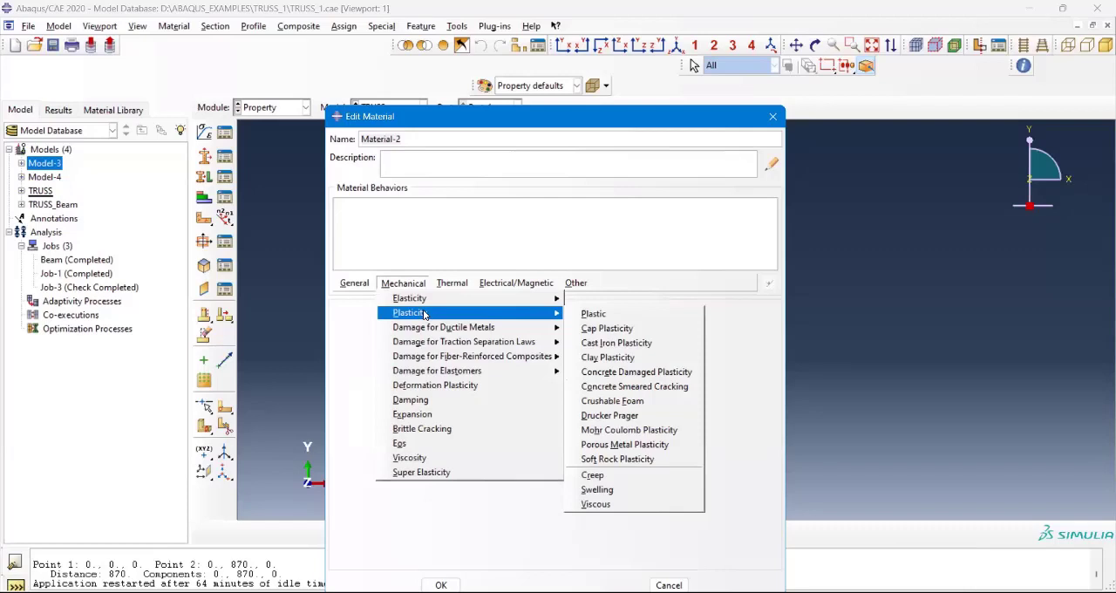
pyautogui.click(587, 307)
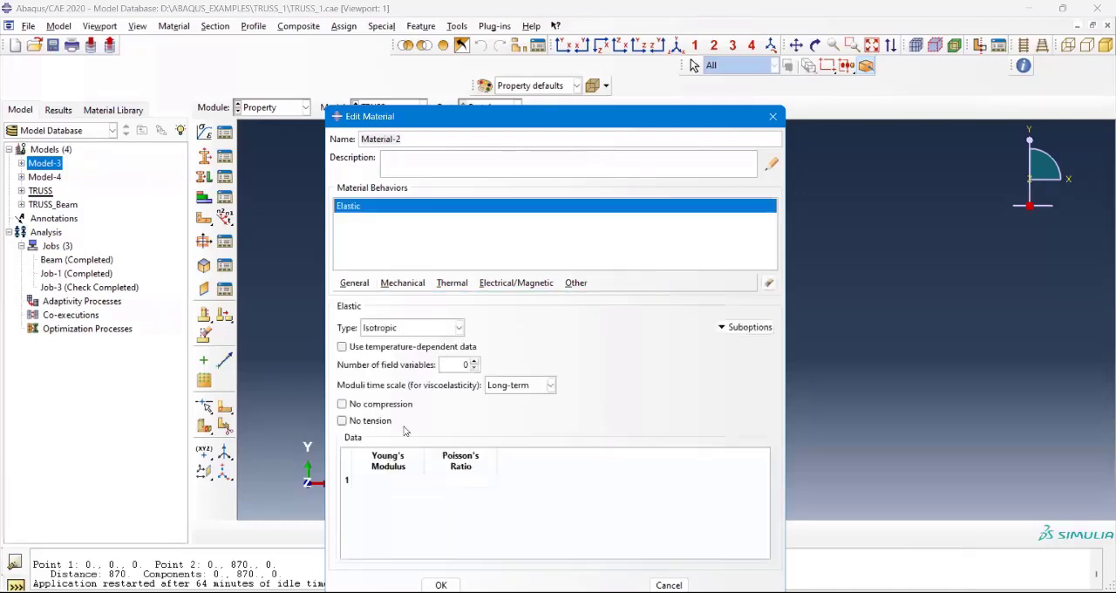
# Step: Review the Young's Modulus and Poisson's Ratio entries and the material behavior categories, and discard the new material without saving
pyautogui.click(384, 481)
pyautogui.click(479, 481)
pyautogui.click(415, 283)
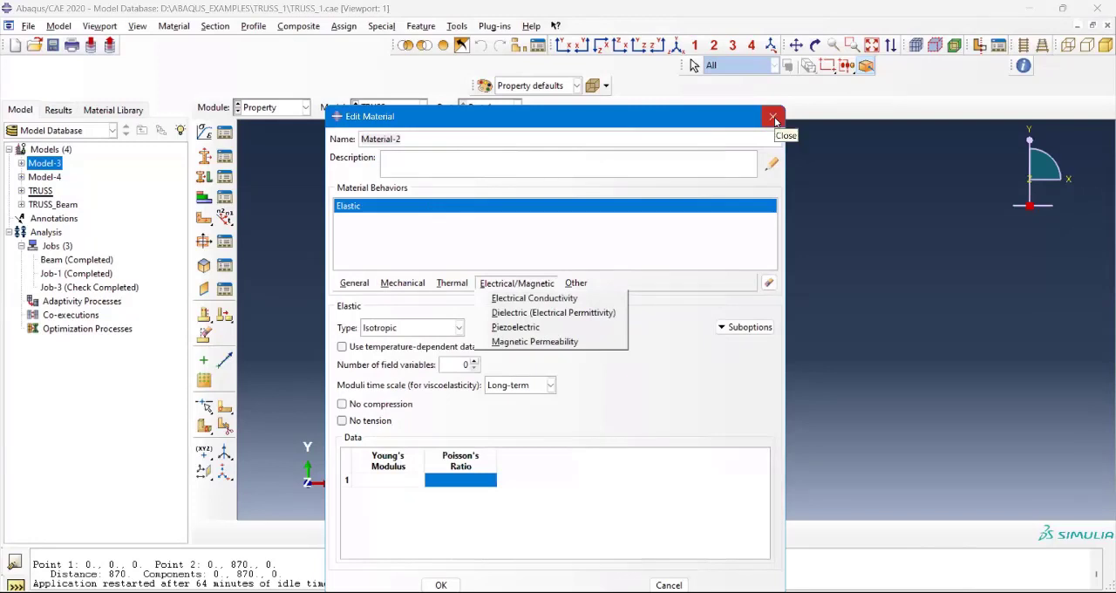
pyautogui.click(774, 118)
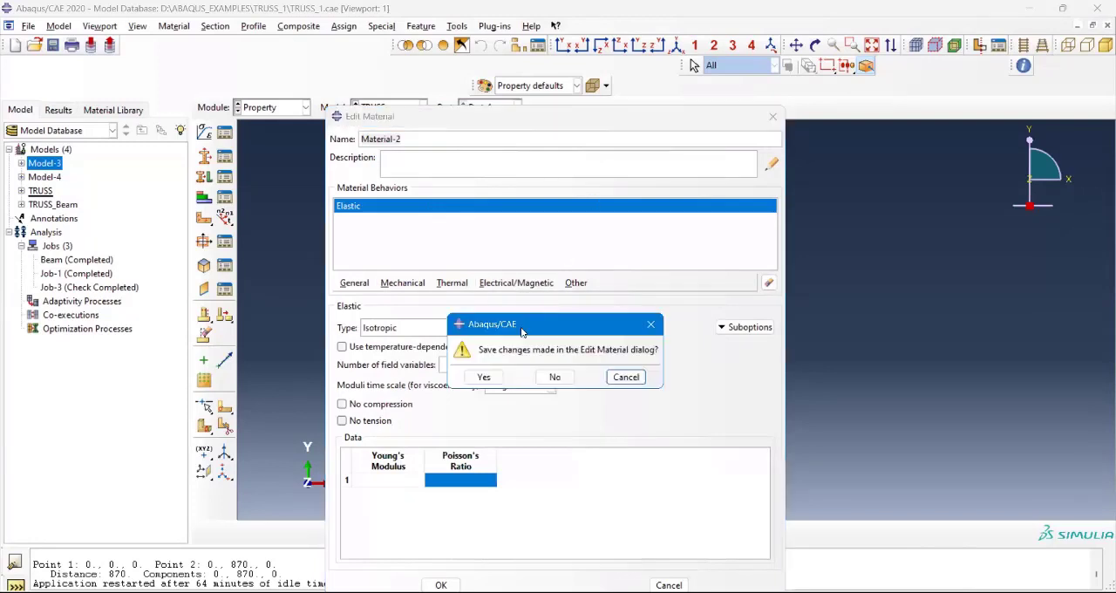
pyautogui.click(555, 378)
pyautogui.click(306, 107)
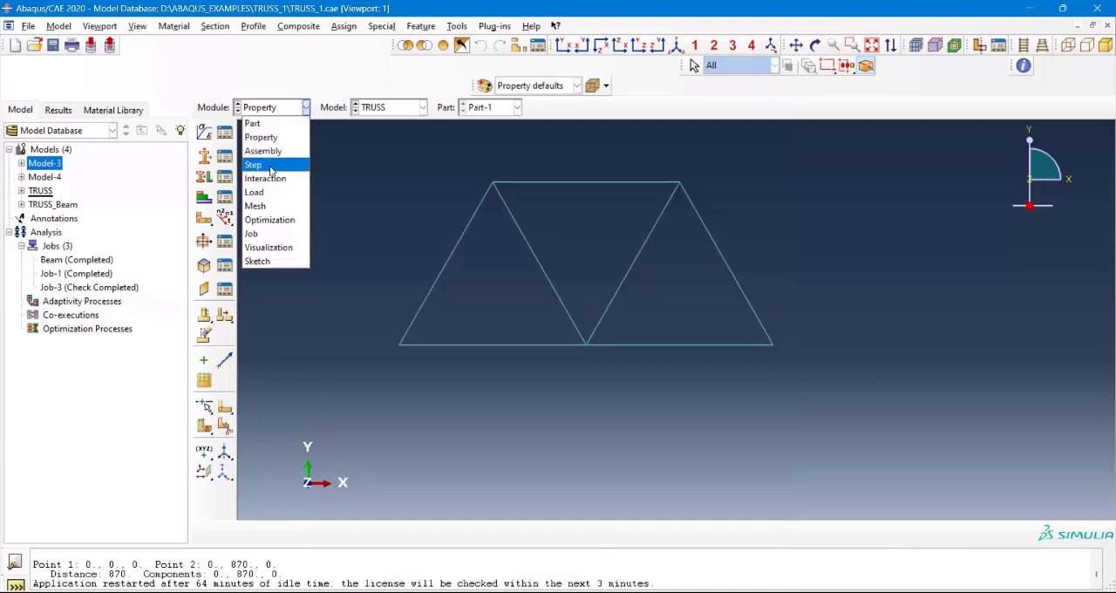
pyautogui.click(435, 178)
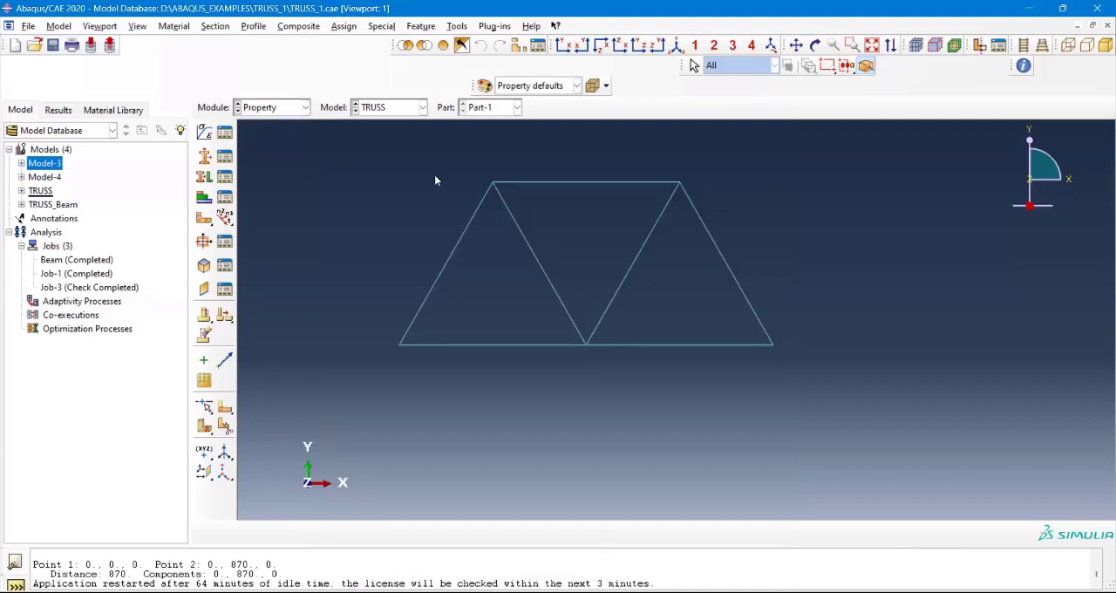
pyautogui.click(294, 112)
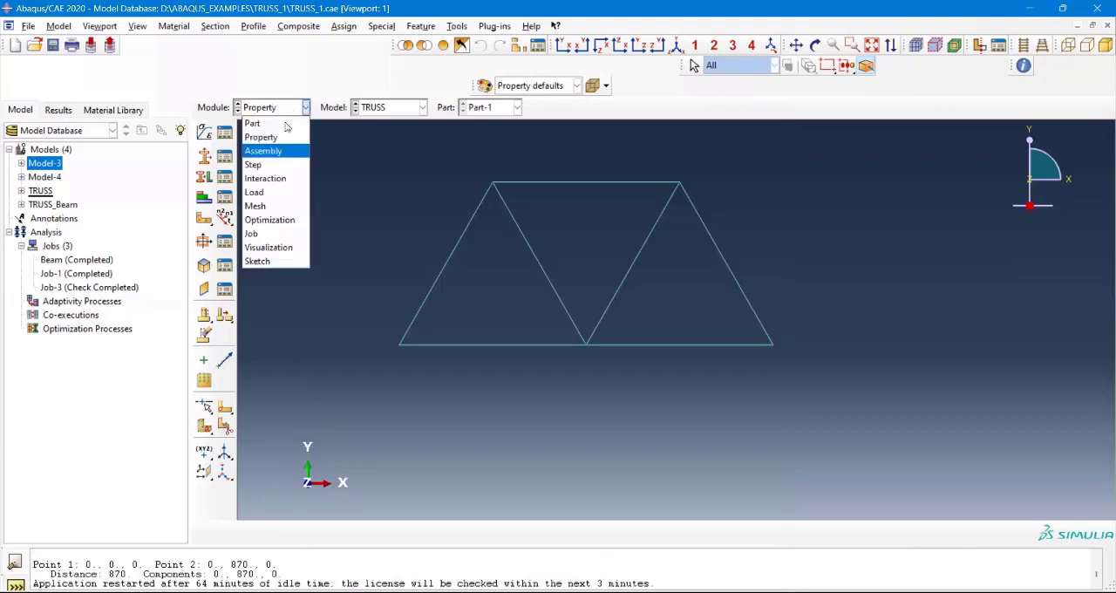
pyautogui.click(230, 27)
# Step: Start a new section, examine the types offered for the Beam, Solid and Shell categories, and close it without creating a section
pyautogui.click(224, 25)
pyautogui.moveTo(241, 31)
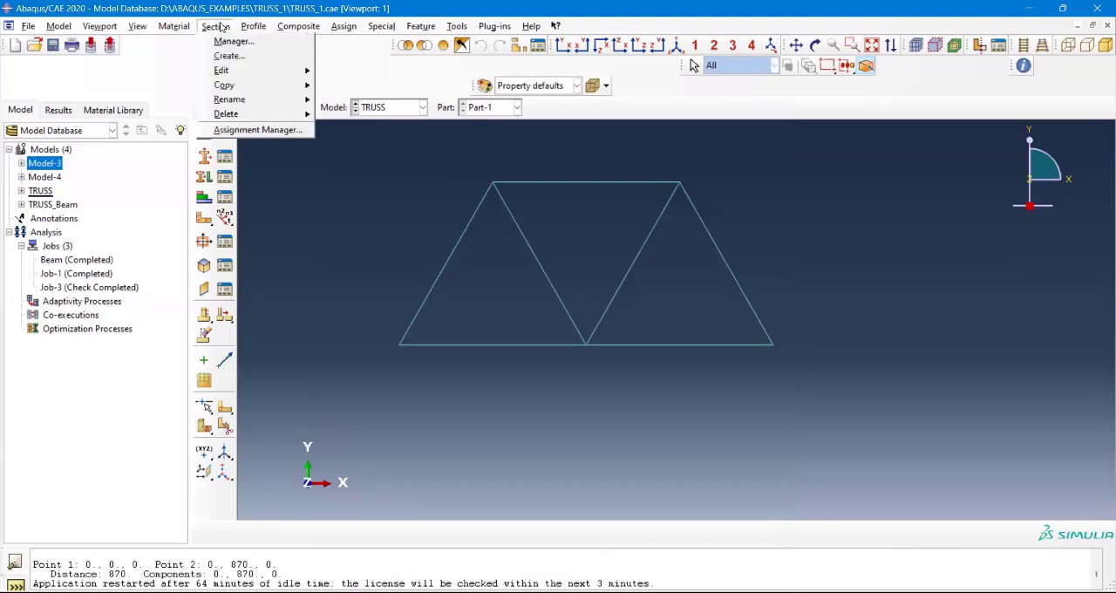
pyautogui.click(229, 57)
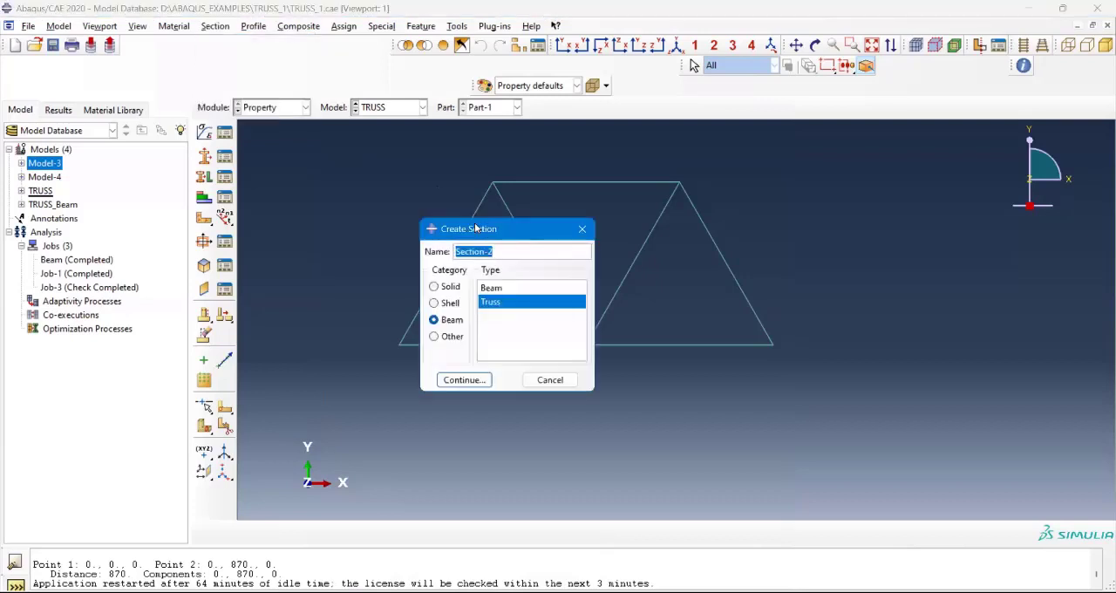
pyautogui.moveTo(475, 228); pyautogui.dragTo(403, 141)
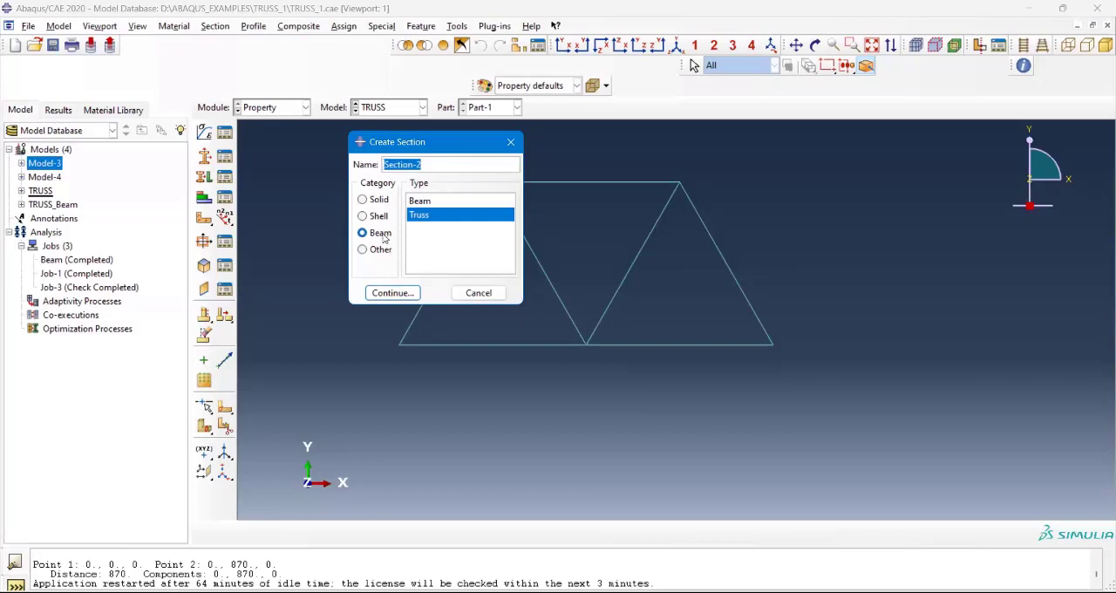
pyautogui.click(384, 235)
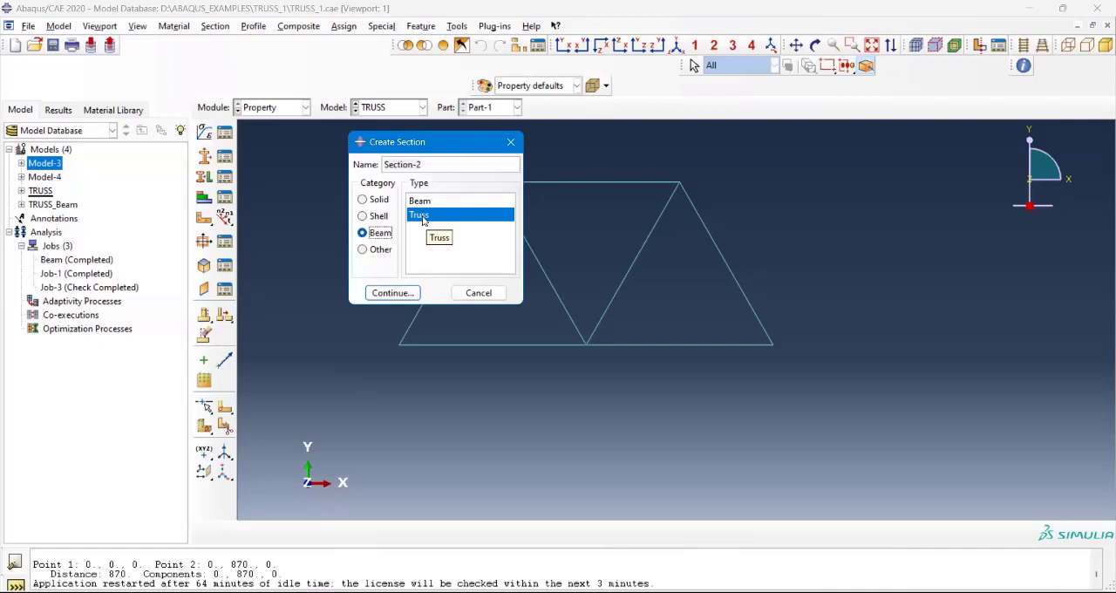
pyautogui.click(377, 204)
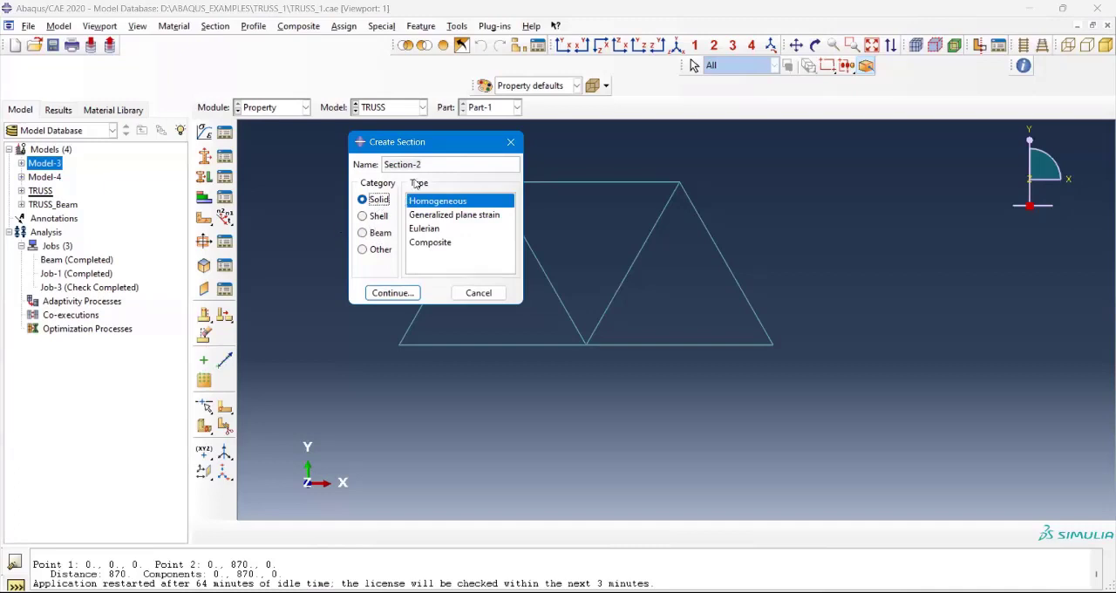
pyautogui.click(368, 222)
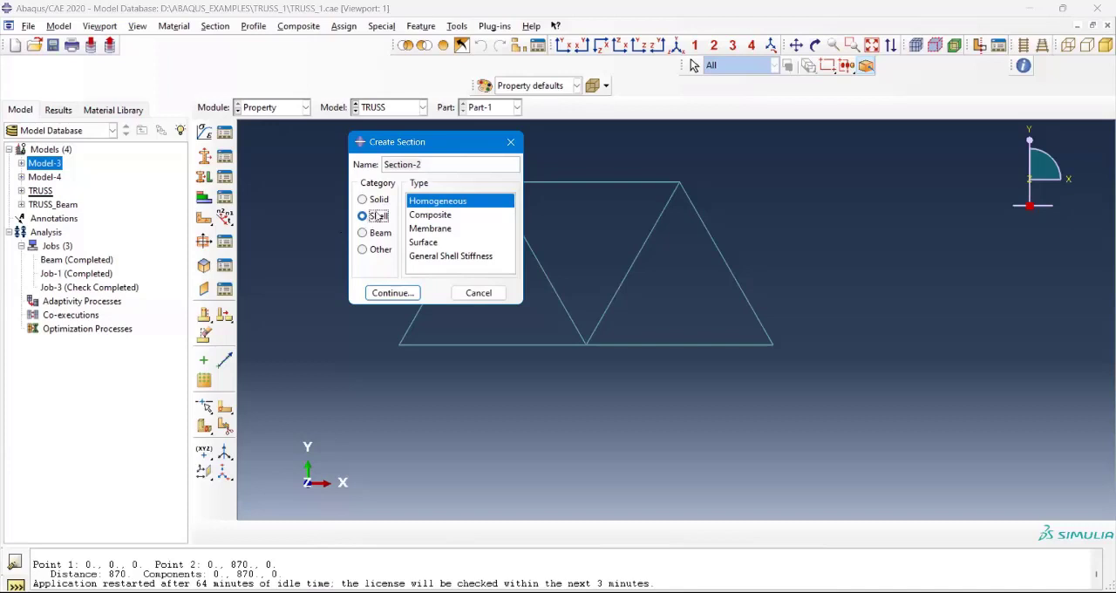
pyautogui.click(376, 219)
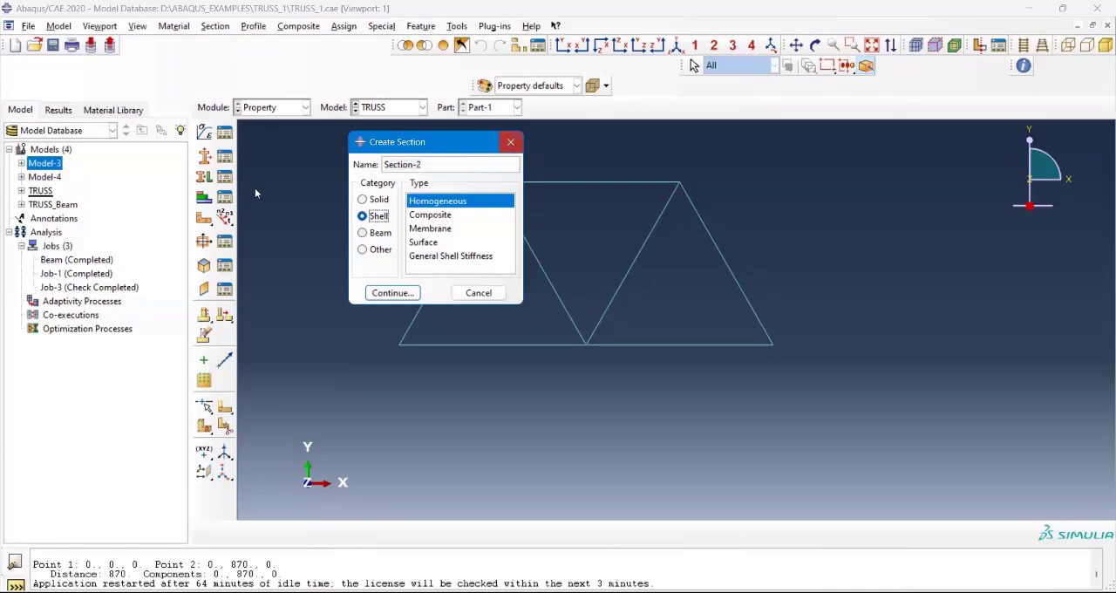
pyautogui.click(511, 143)
# Step: Switch from the Property module to the Assembly module for the TRUSS model
pyautogui.click(292, 108)
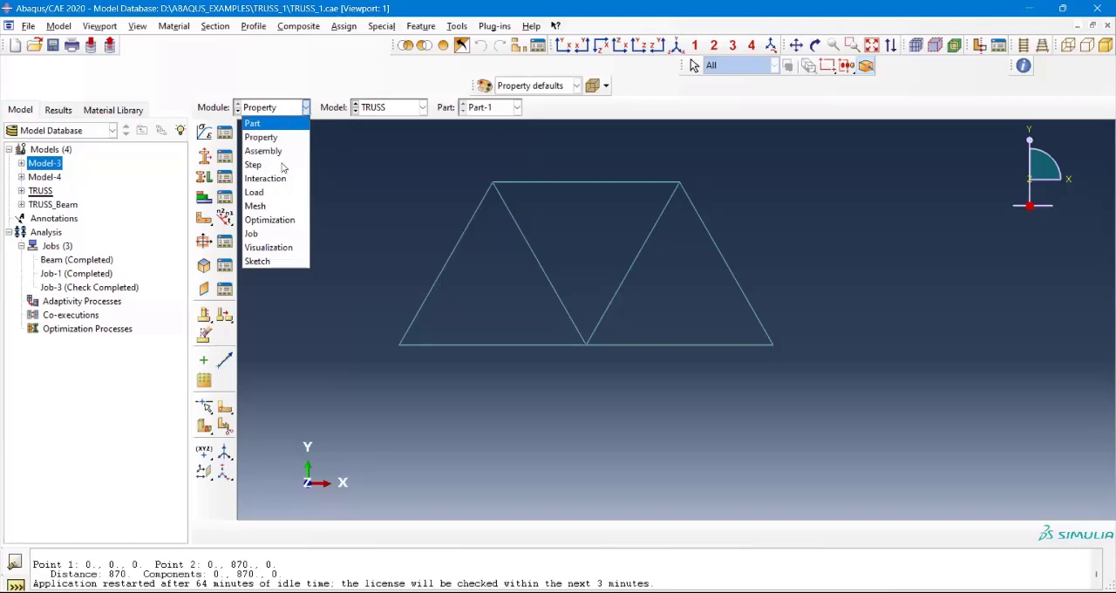
pyautogui.click(346, 167)
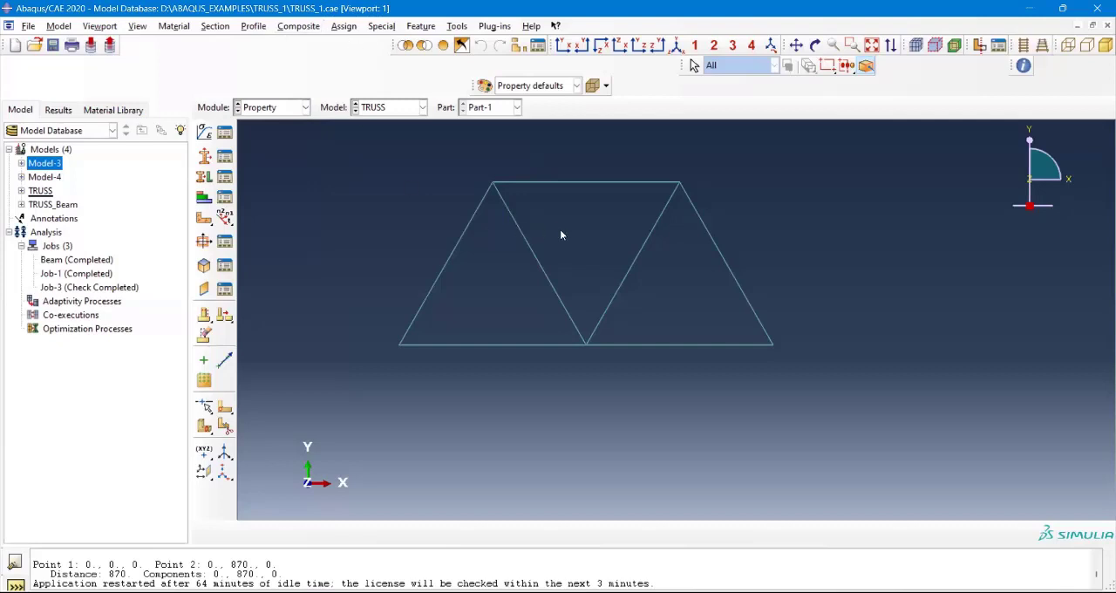
pyautogui.scroll(3, 563, 236)
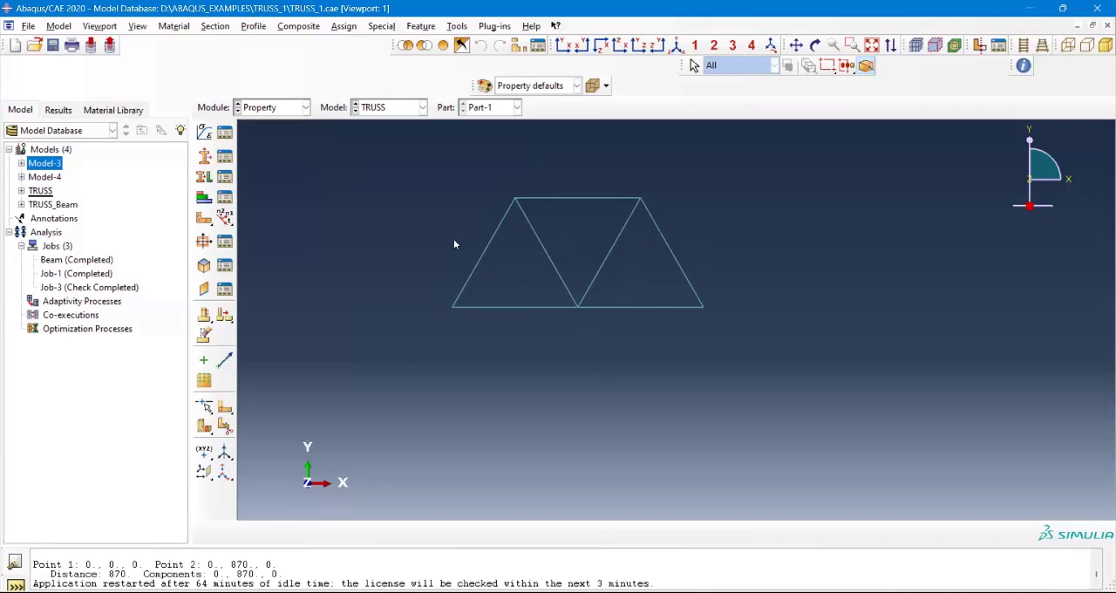
pyautogui.click(296, 108)
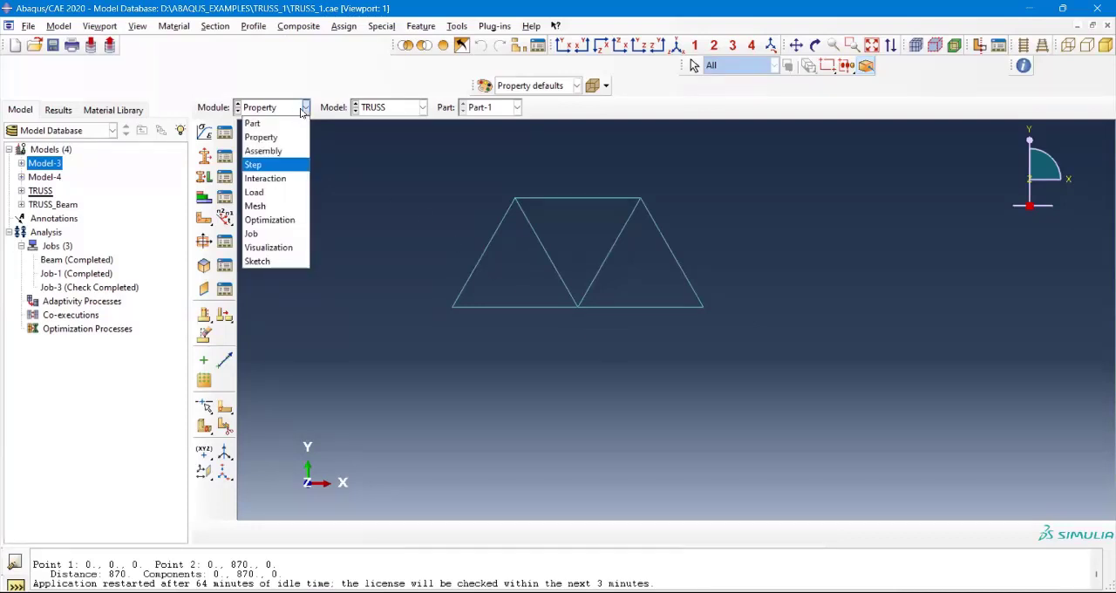
pyautogui.click(263, 151)
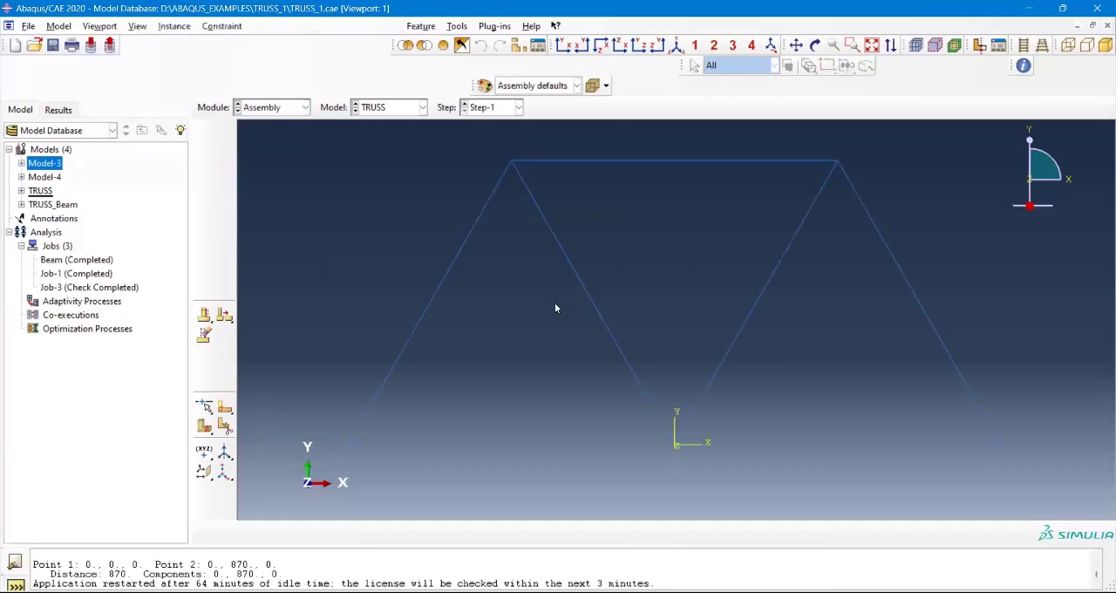
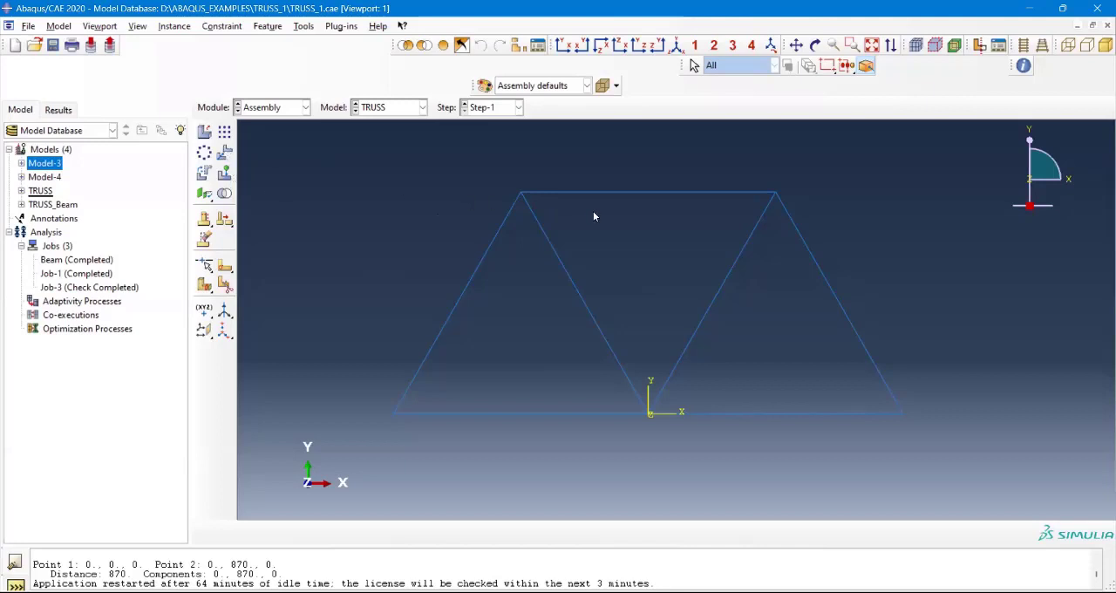
# Step: Switch the TRUSS model from the Assembly module to the Step module and open the Step Manager
pyautogui.scroll(-2, 644, 237)
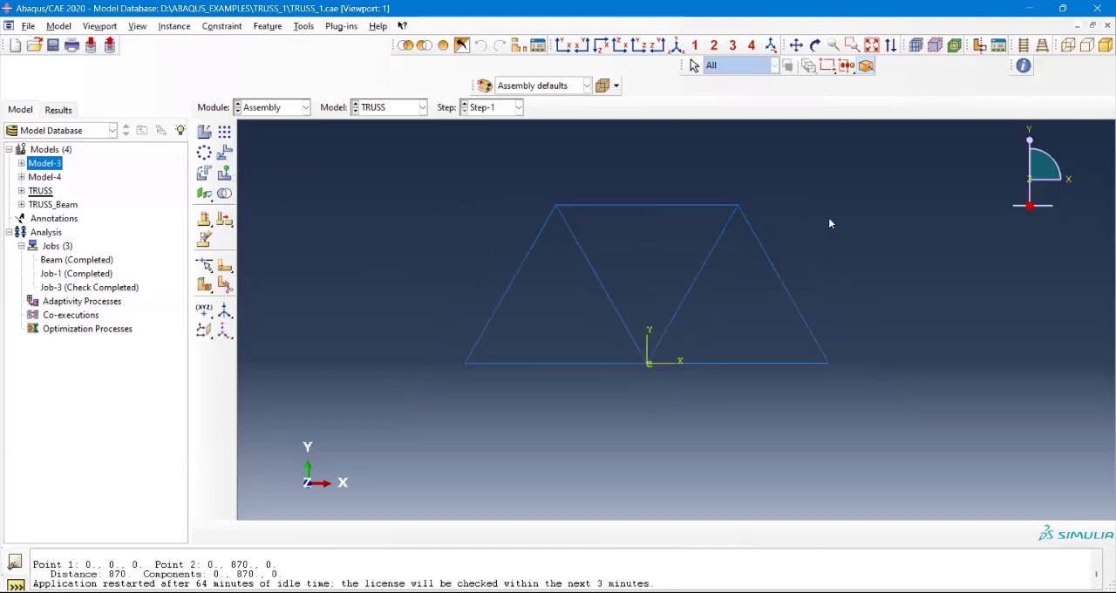
pyautogui.scroll(-2, 560, 283)
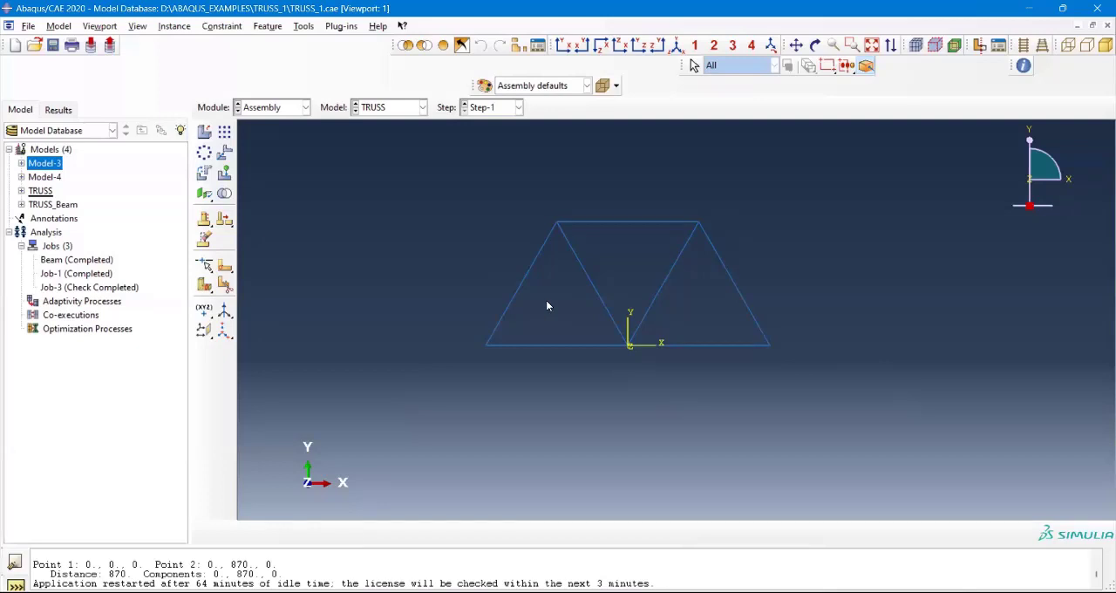
pyautogui.click(305, 107)
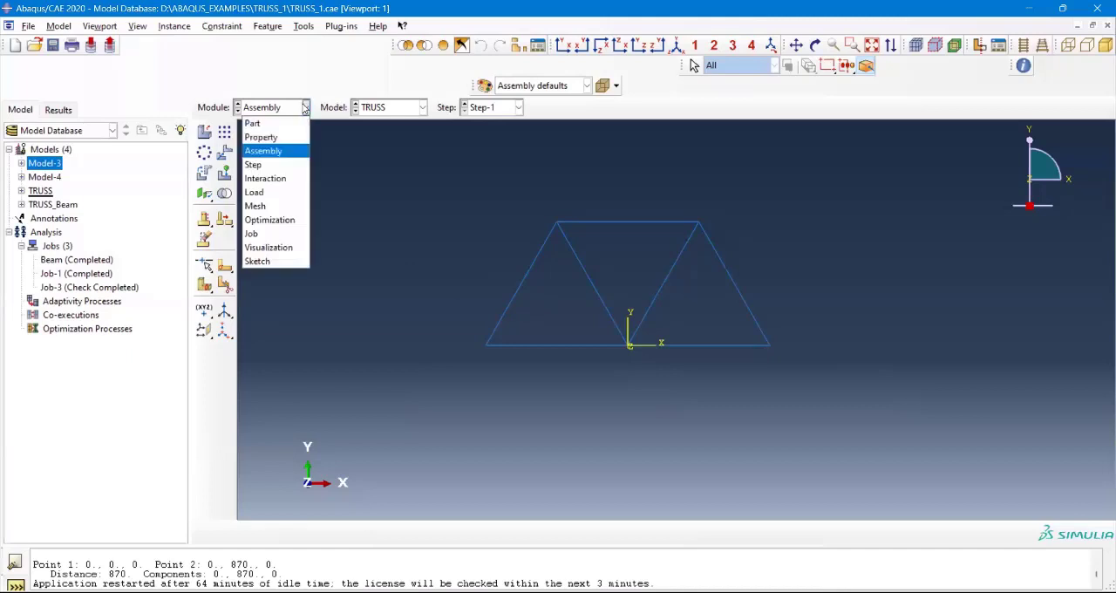
pyautogui.click(276, 165)
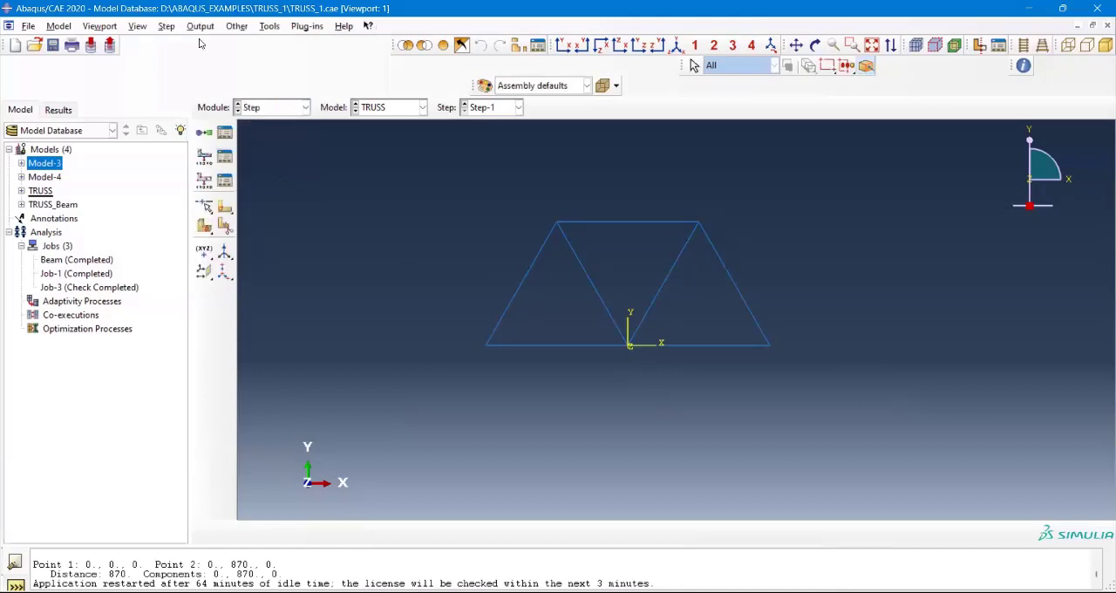
pyautogui.click(166, 26)
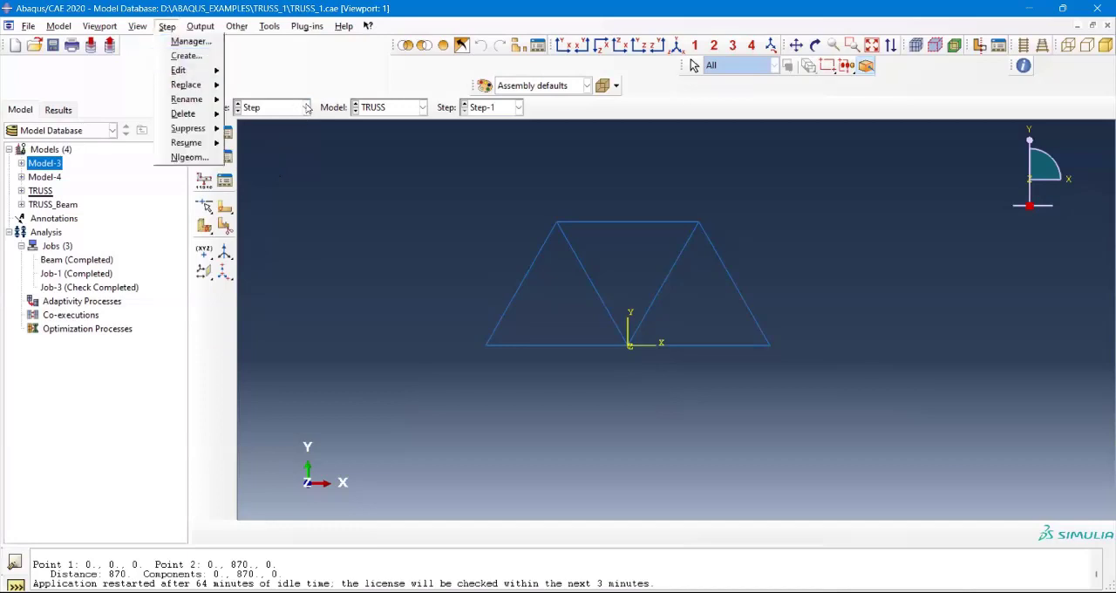
pyautogui.click(189, 44)
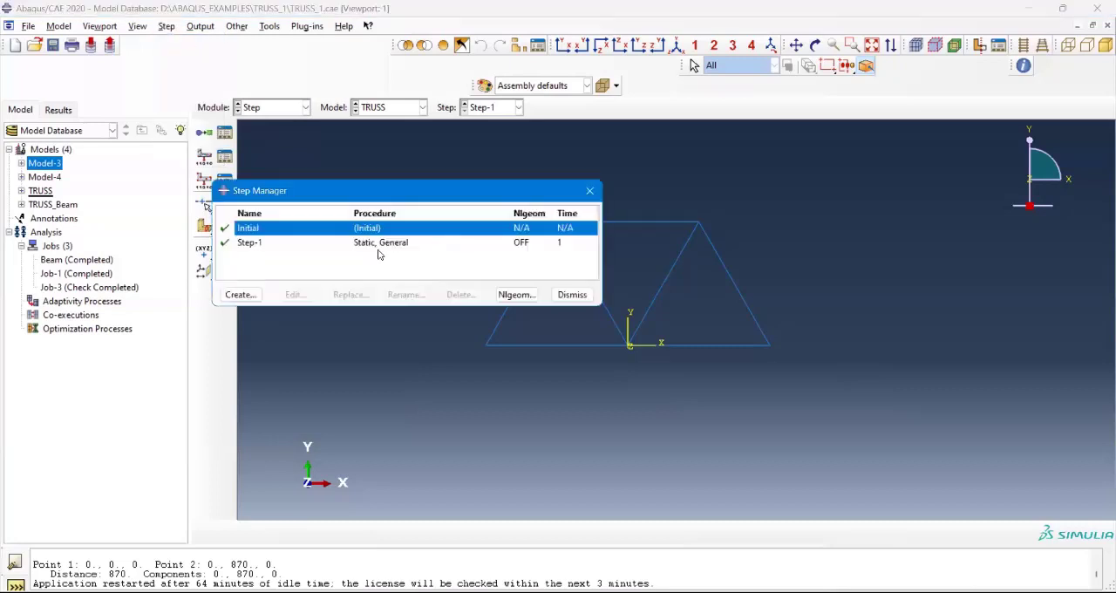
# Step: Start a new step after Initial and examine the General procedure types, such as Coupled thermal-electrical-structural and Dynamic, Implicit
pyautogui.click(253, 296)
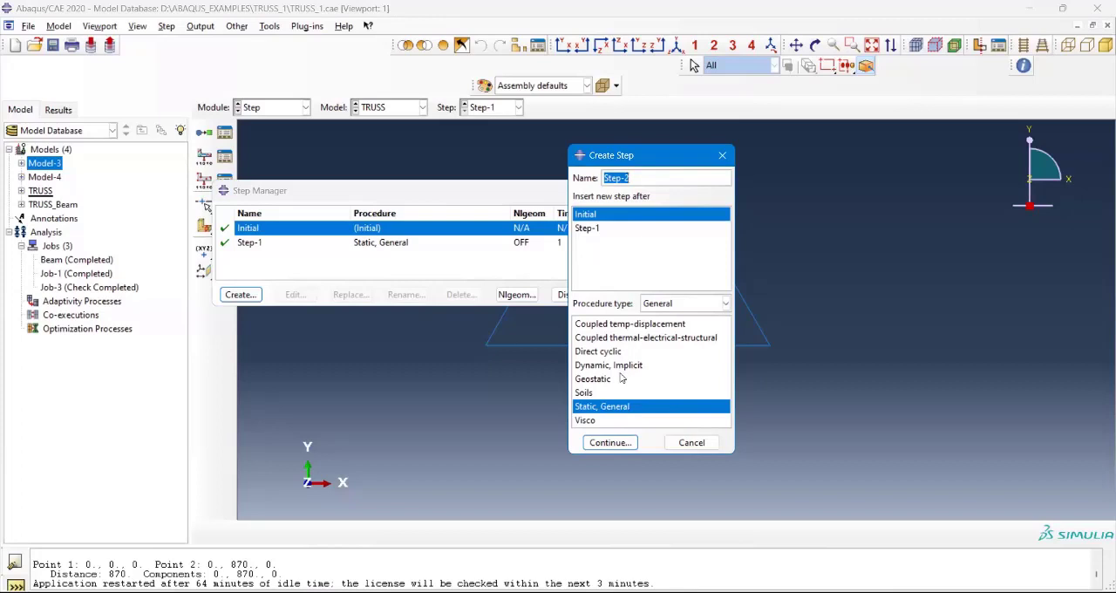
pyautogui.click(650, 338)
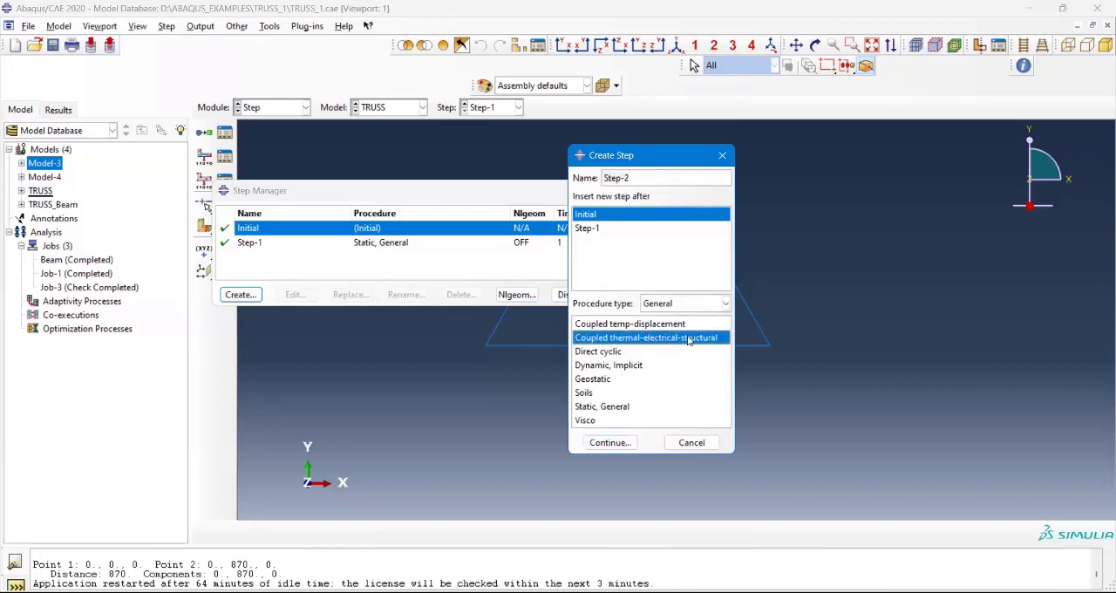
pyautogui.click(693, 306)
pyautogui.click(654, 363)
pyautogui.click(622, 367)
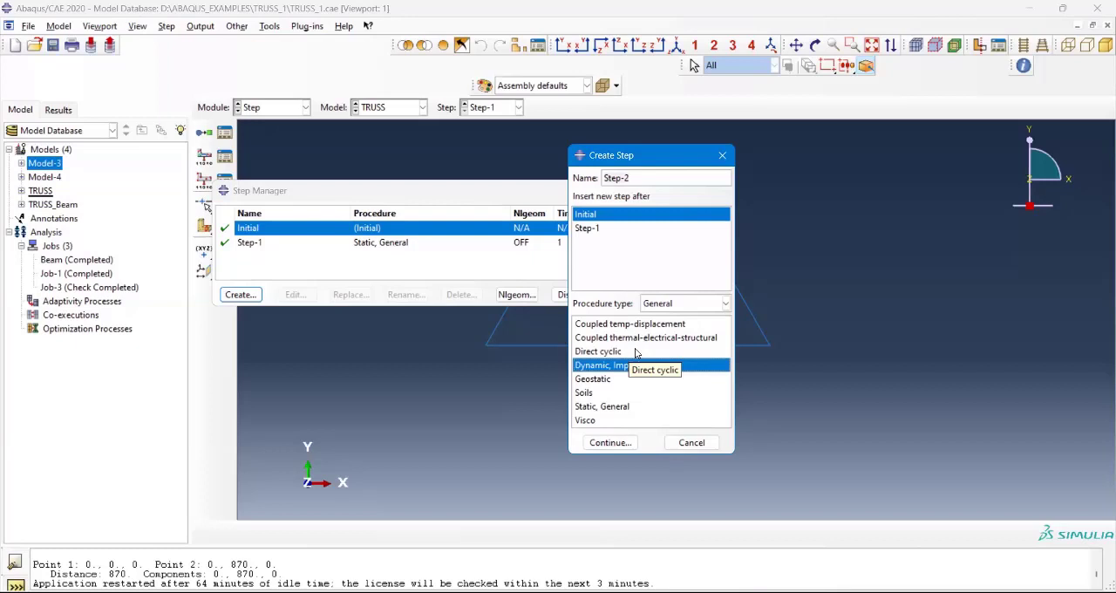
# Step: Review the General procedure types for a step inserted after Step-1, and close the step dialogs without creating a step
pyautogui.click(611, 228)
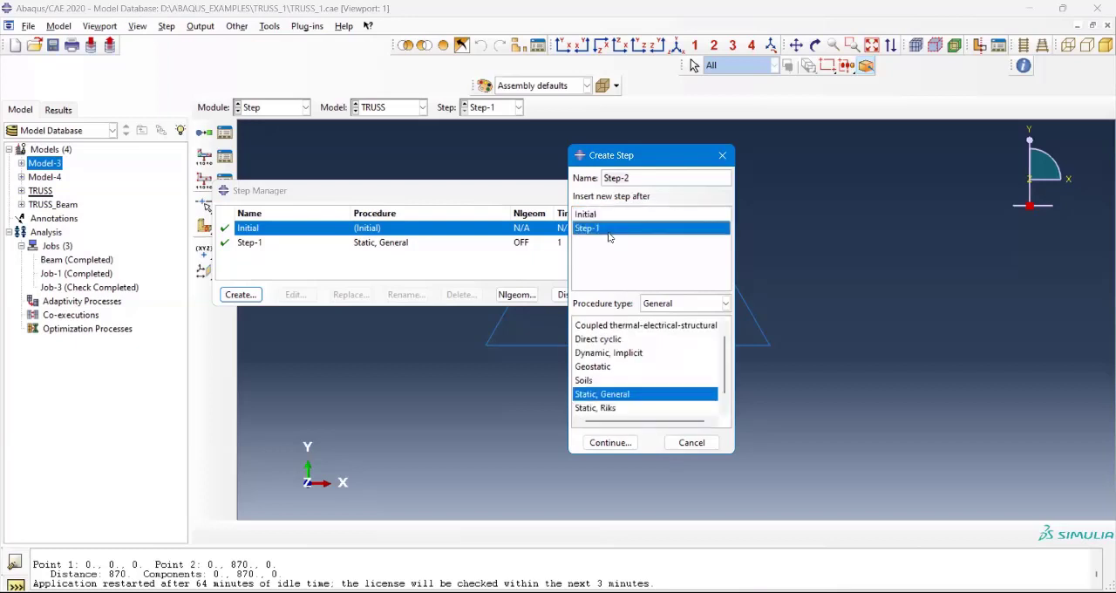
pyautogui.scroll(1, 635, 395)
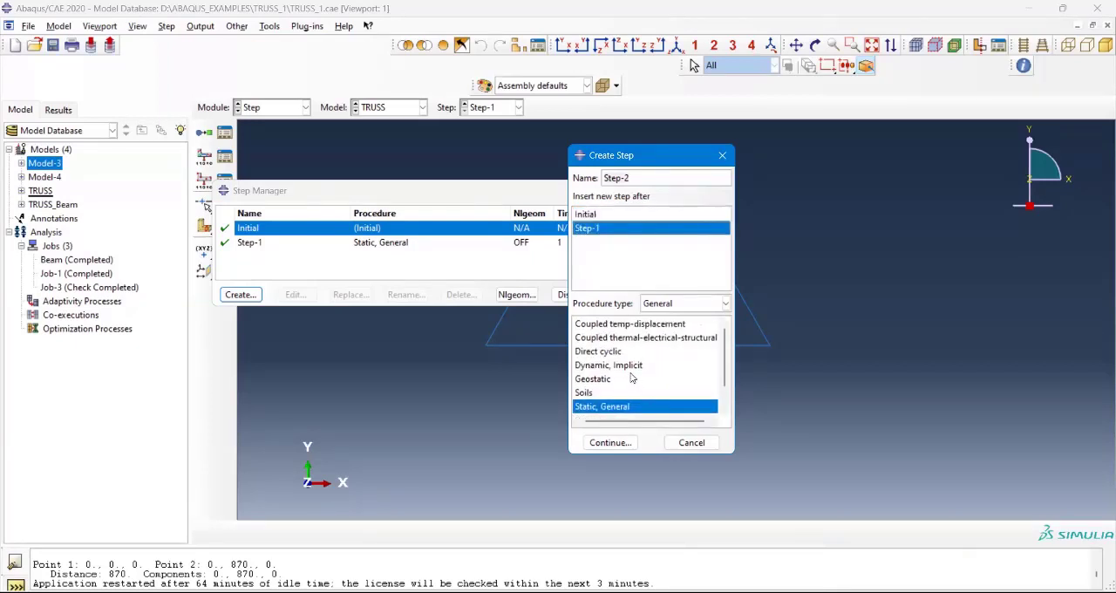
pyautogui.scroll(-2, 628, 389)
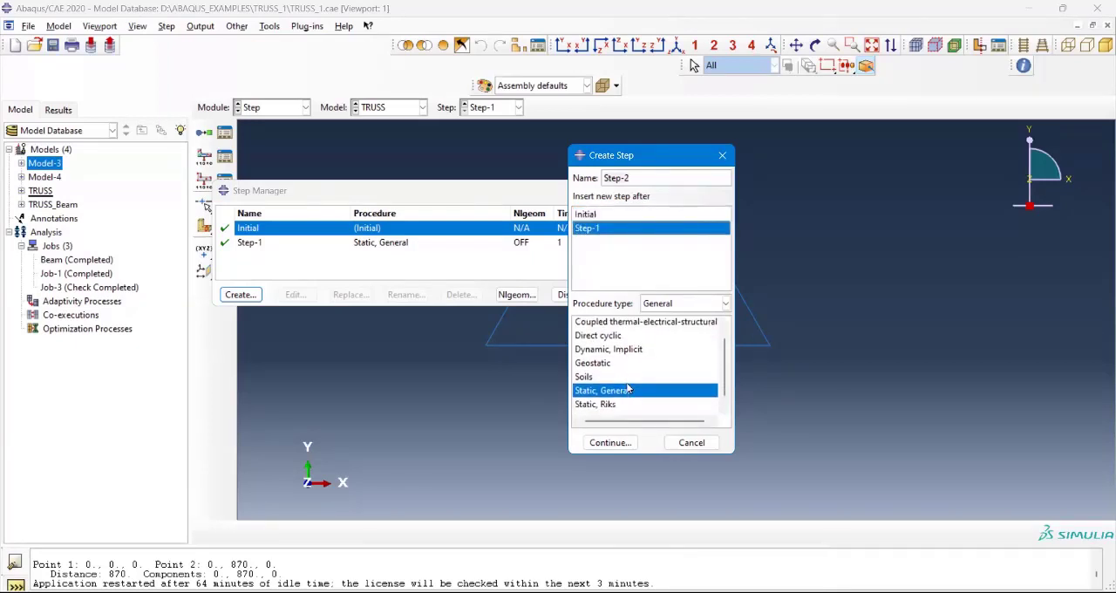
pyautogui.scroll(2, 629, 398)
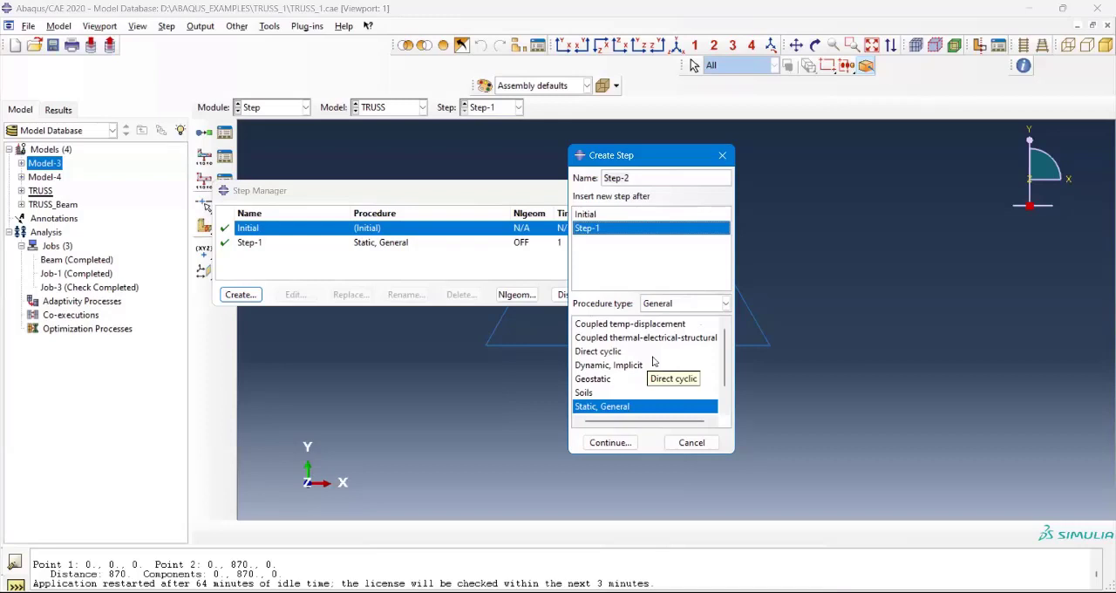
pyautogui.click(727, 156)
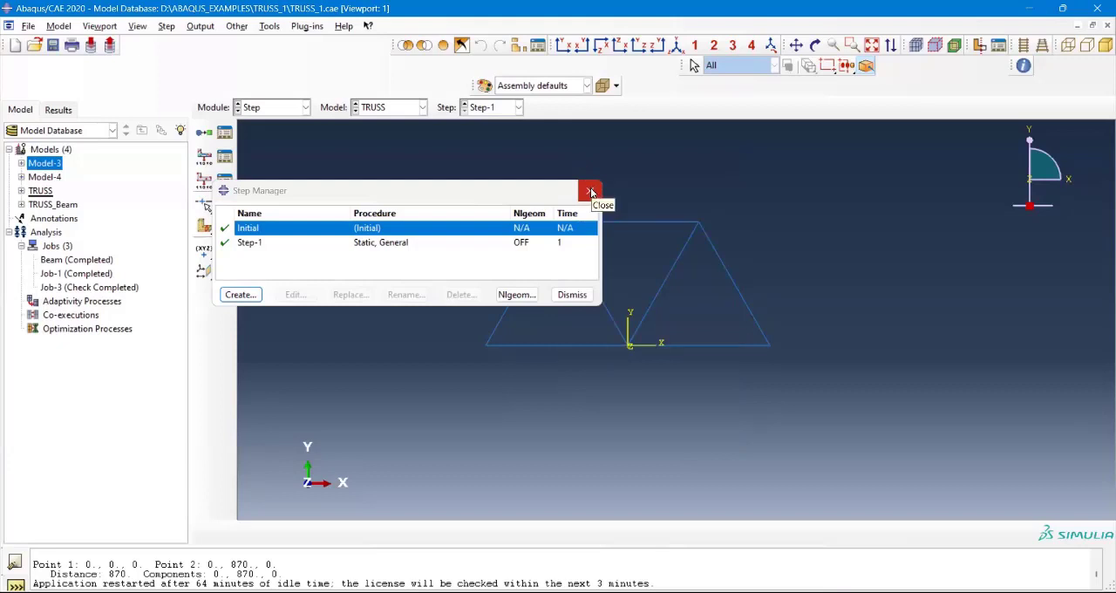
pyautogui.click(590, 189)
# Step: Switch to the Load module to view the load and supports applied to the truss
pyautogui.click(276, 107)
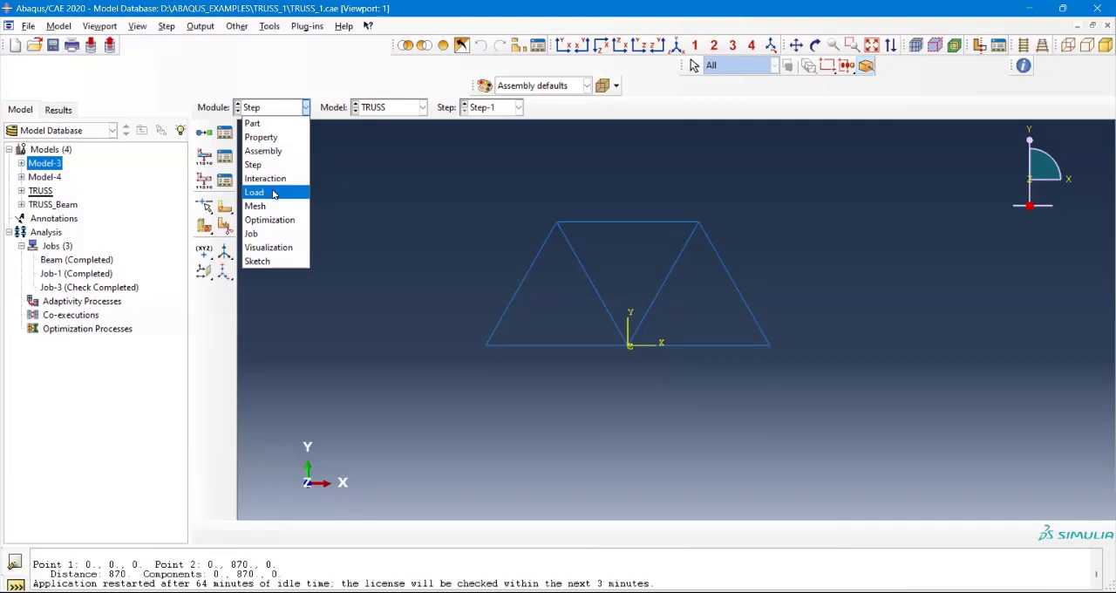
pyautogui.click(273, 193)
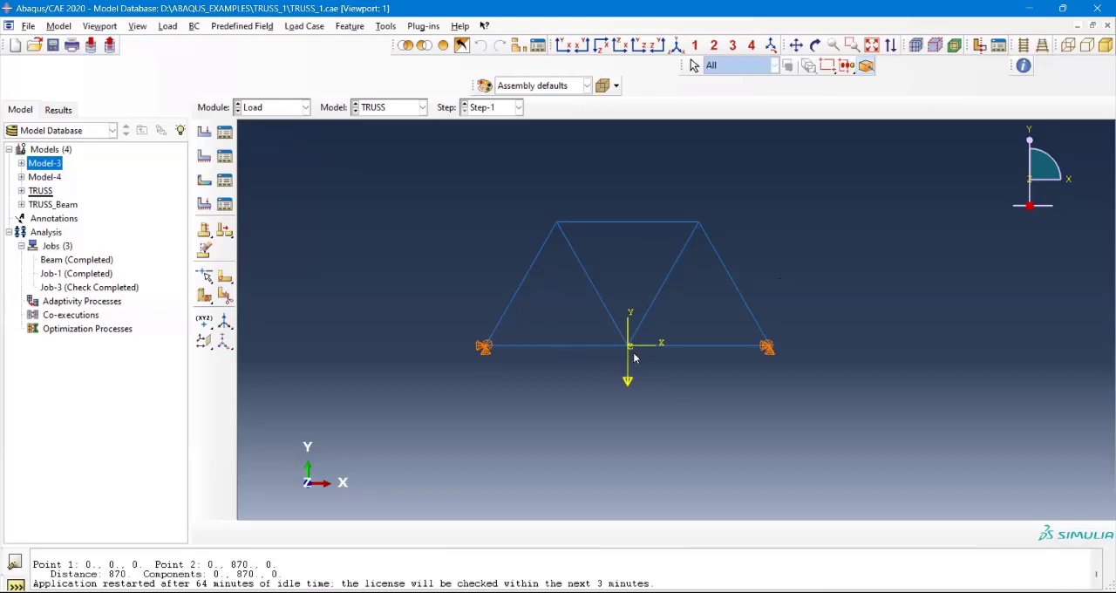
pyautogui.click(305, 108)
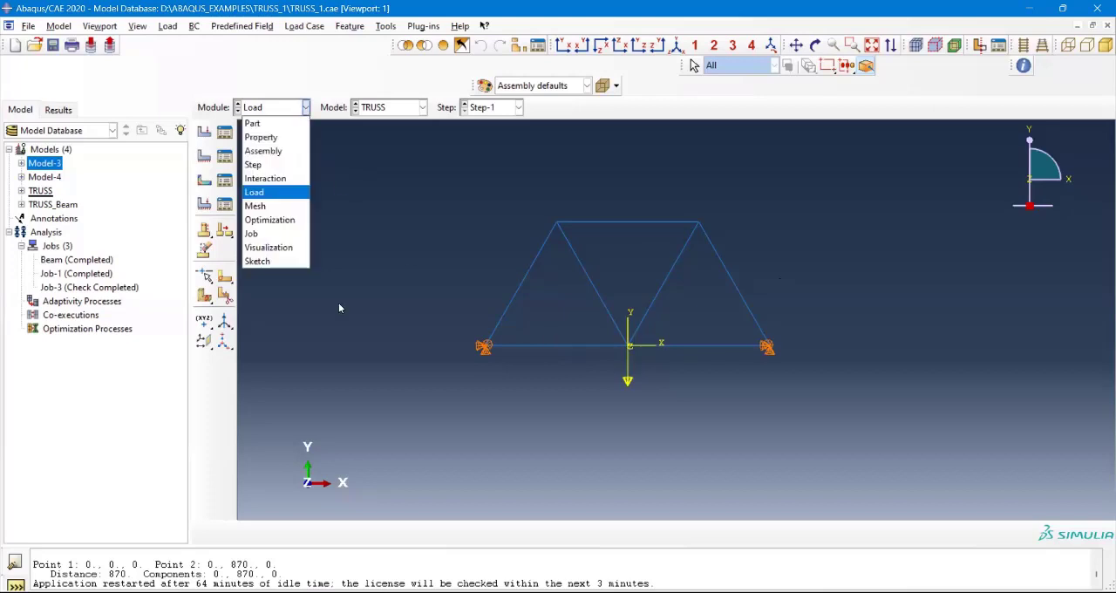
pyautogui.click(483, 348)
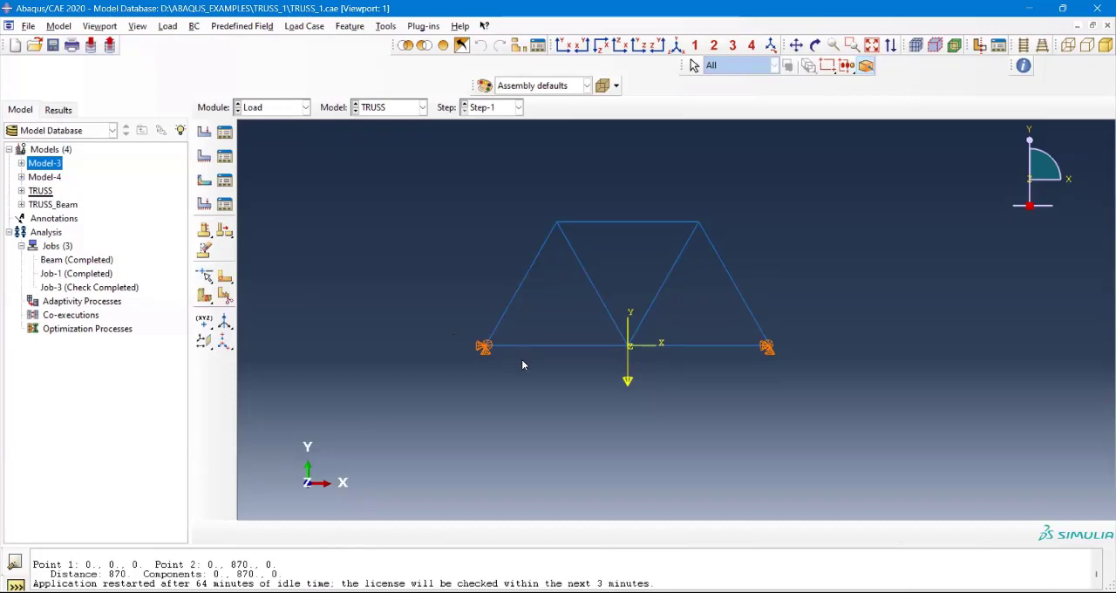
# Step: Switch the TRUSS model from the Load module to the Mesh module
pyautogui.click(292, 107)
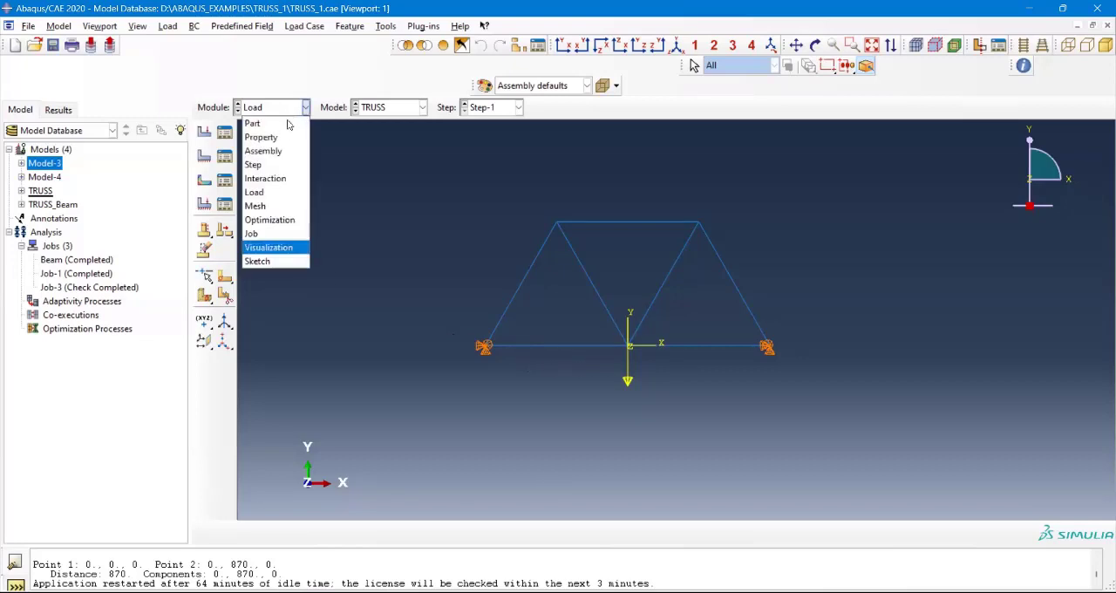
pyautogui.click(270, 208)
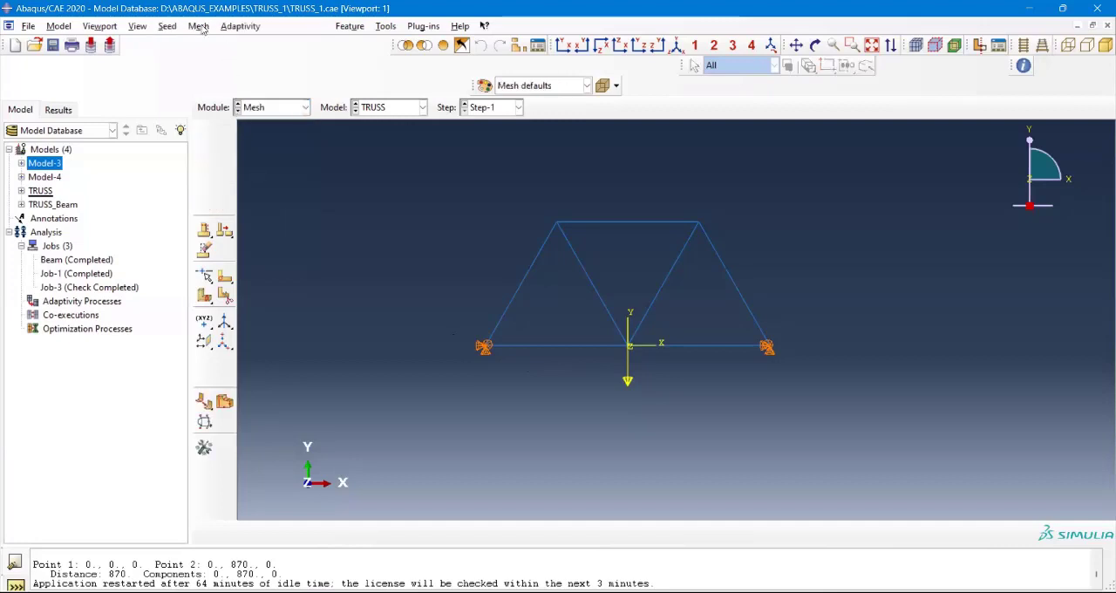
pyautogui.click(200, 27)
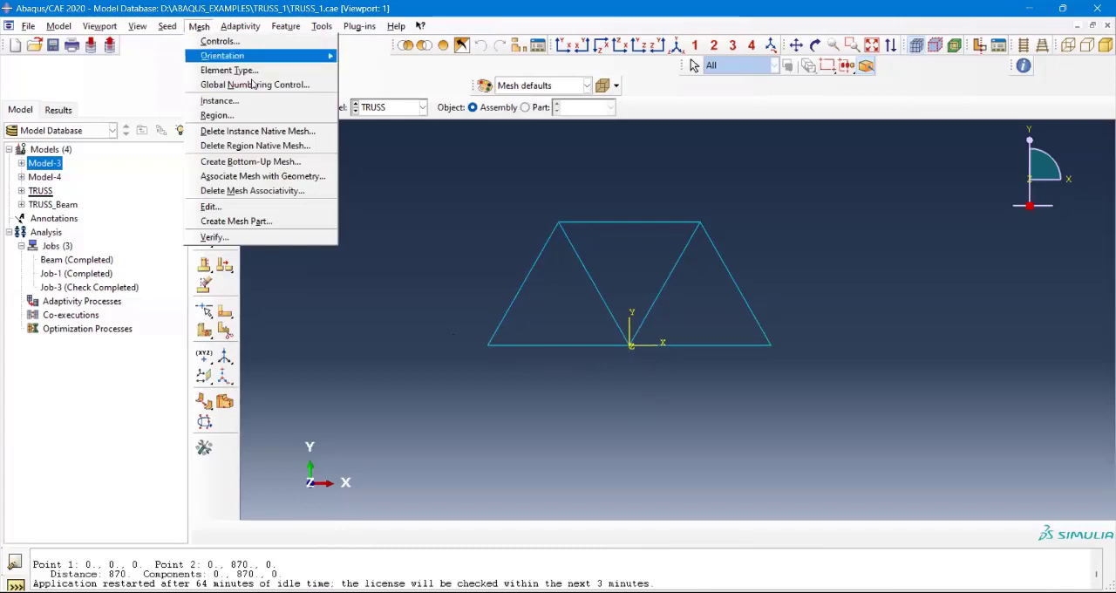
pyautogui.click(526, 195)
pyautogui.click(303, 109)
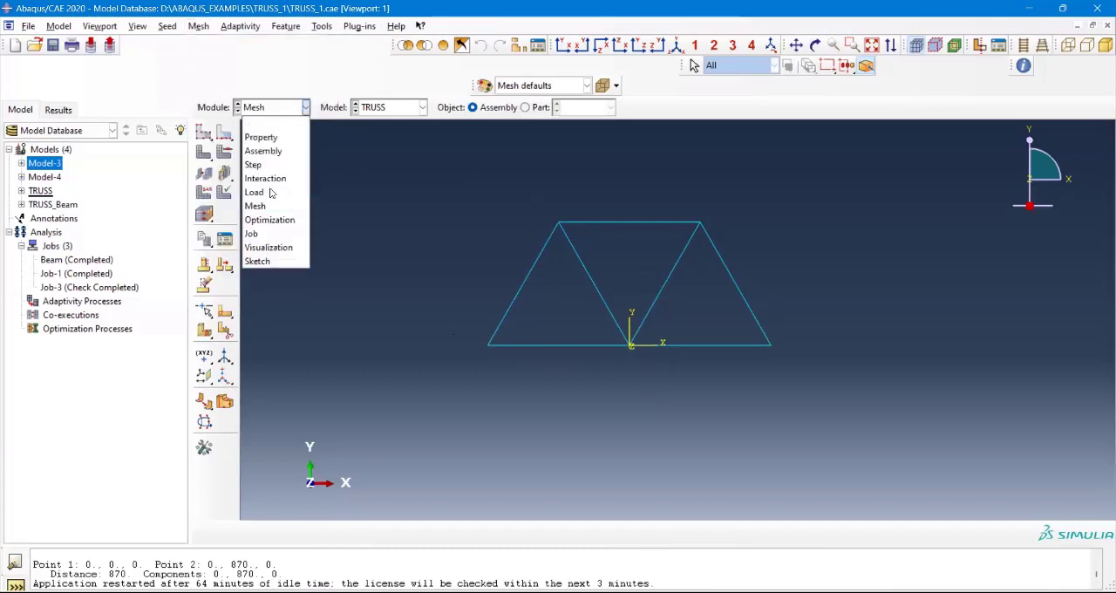
pyautogui.click(266, 206)
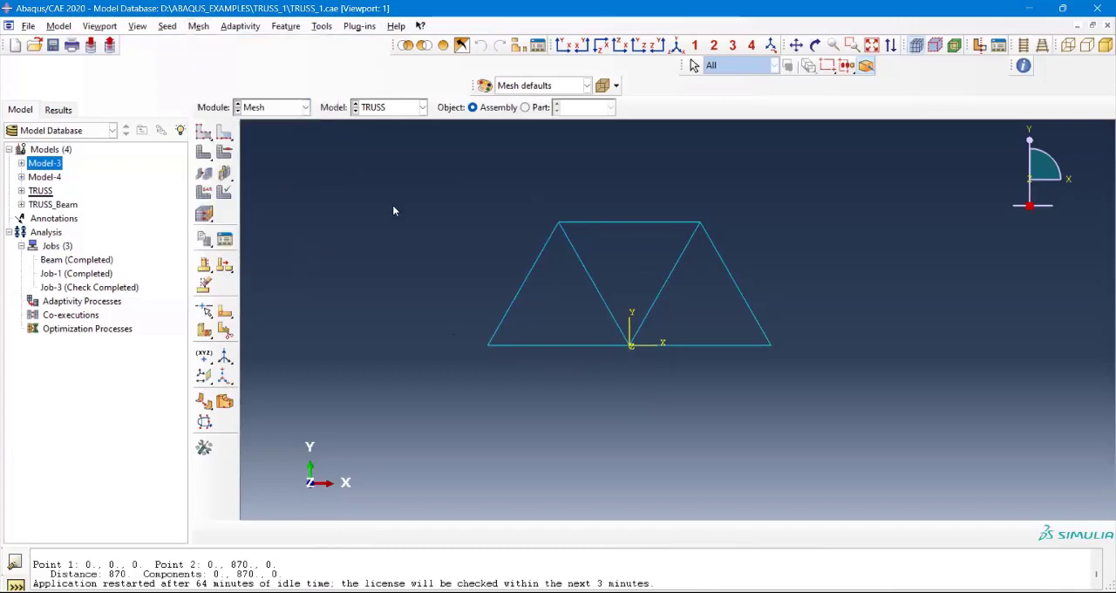
# Step: Try to assign an element type to the truss instance at the assembly level
pyautogui.click(199, 26)
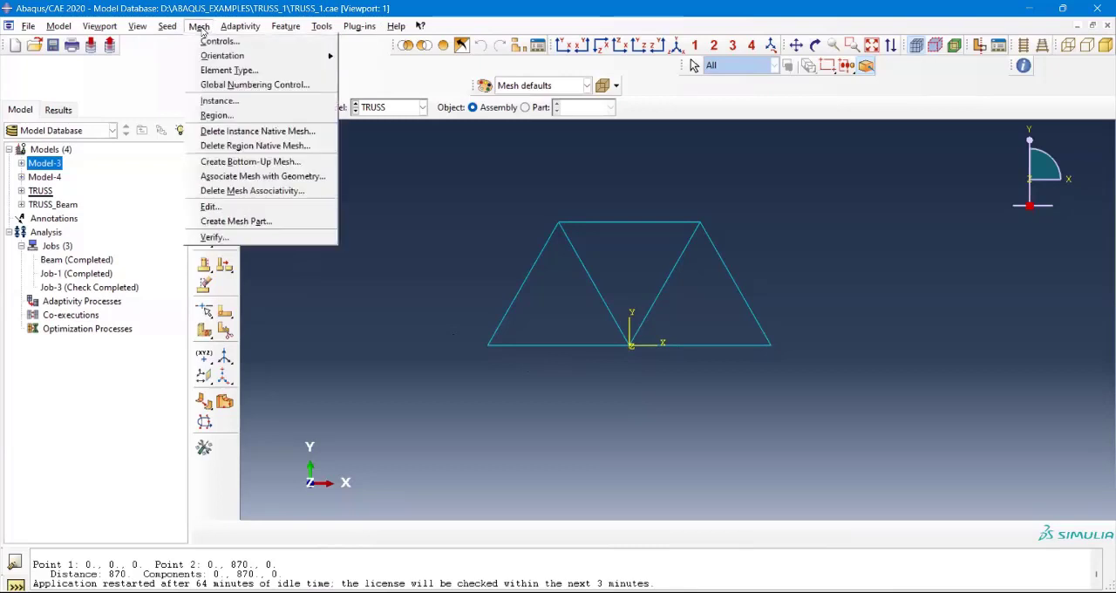
pyautogui.click(230, 70)
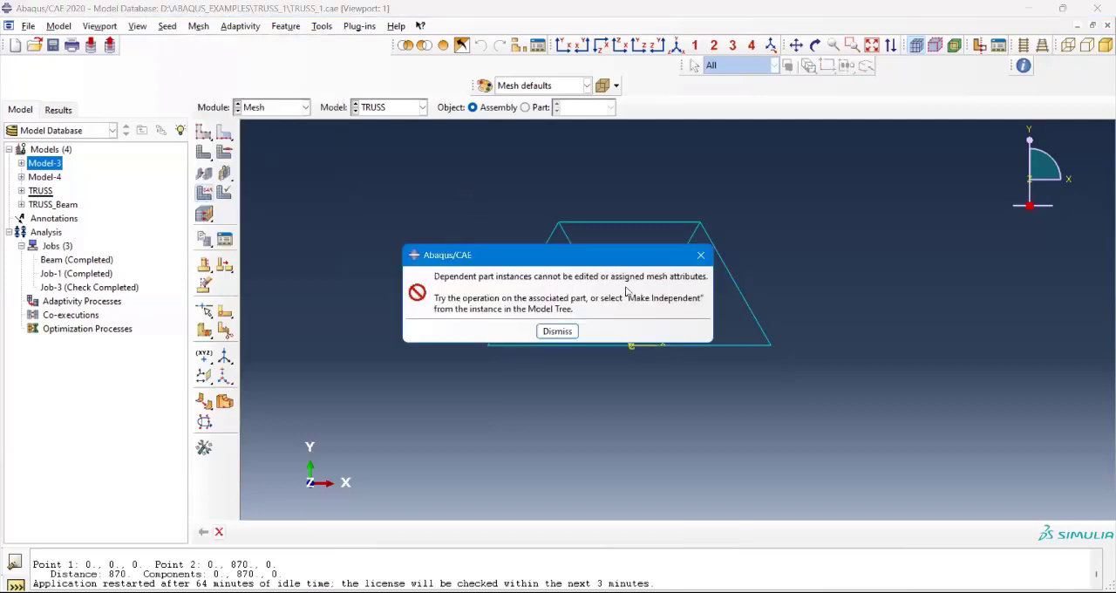
pyautogui.click(703, 255)
# Step: Set the mesh object to Part-1 and start an element type assignment for all of the truss edges
pyautogui.click(525, 107)
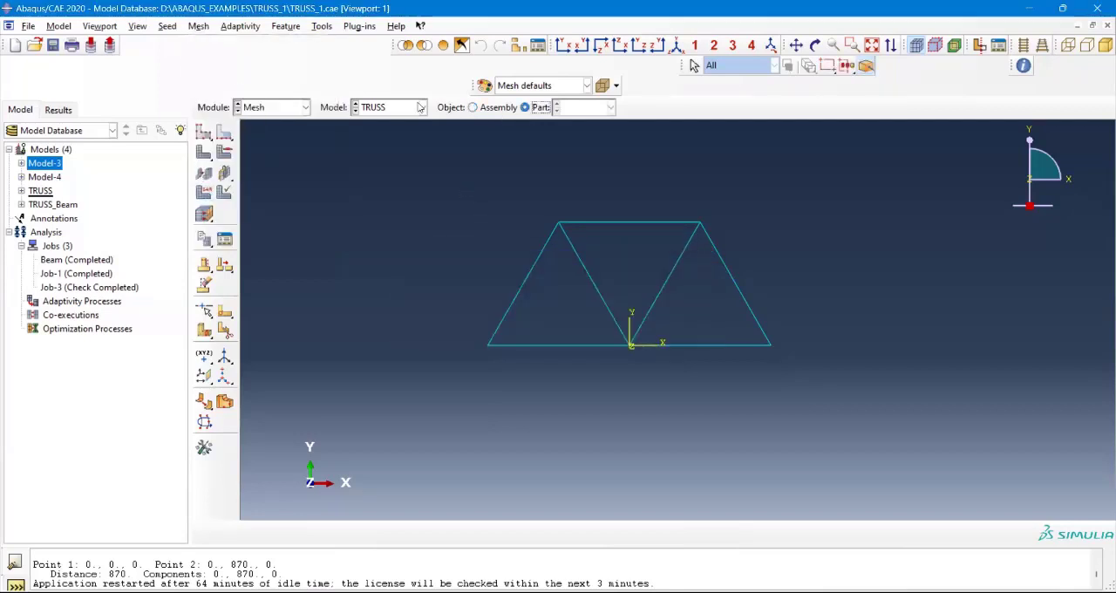
pyautogui.click(197, 26)
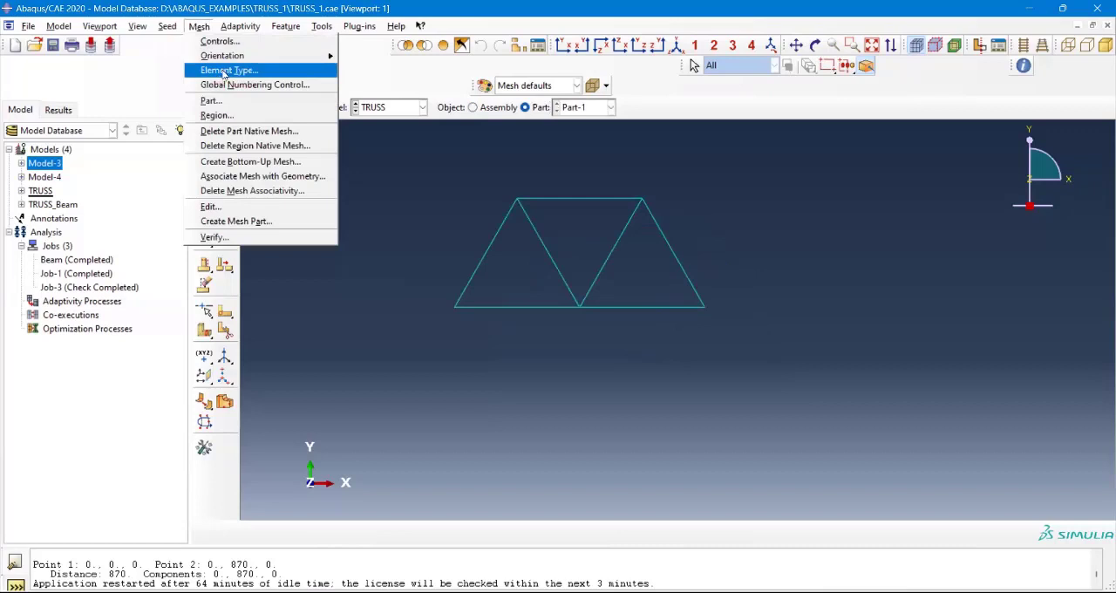
pyautogui.click(220, 71)
pyautogui.click(535, 227)
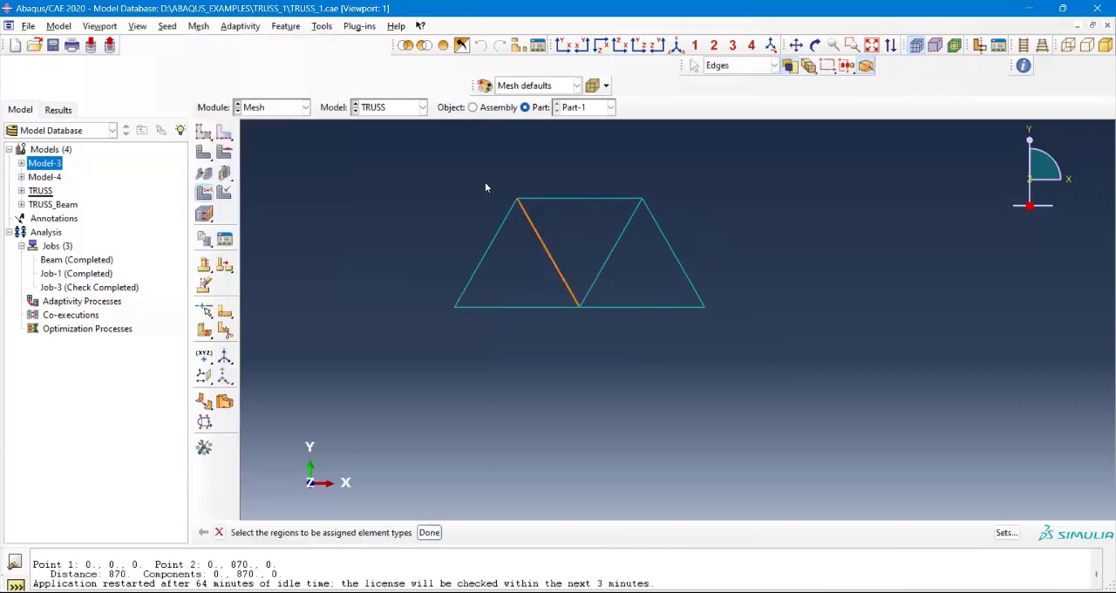
pyautogui.moveTo(482, 187); pyautogui.dragTo(741, 362)
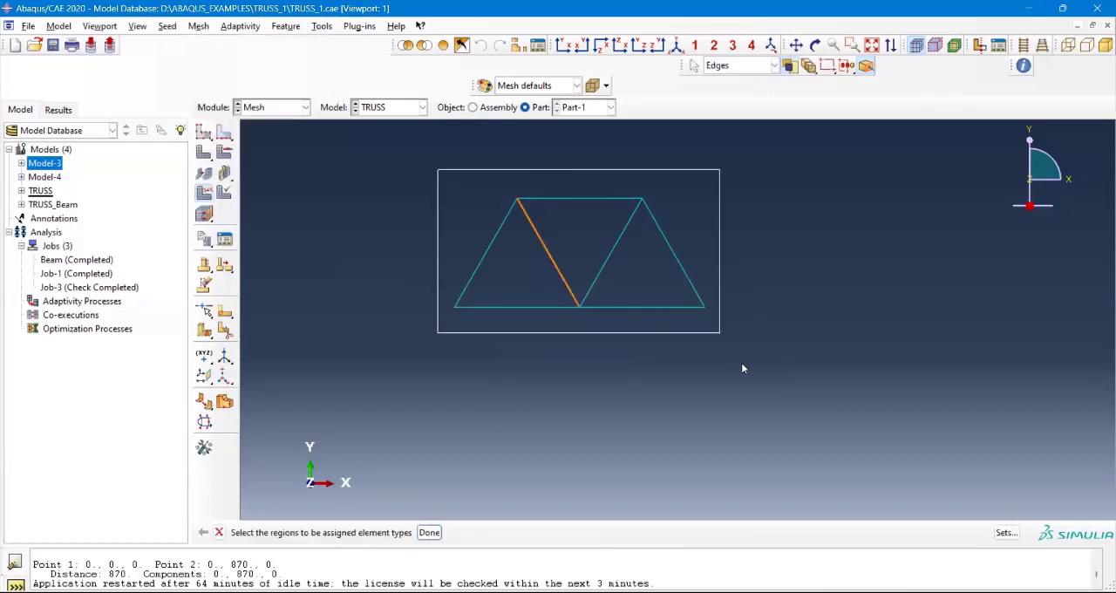
pyautogui.click(428, 533)
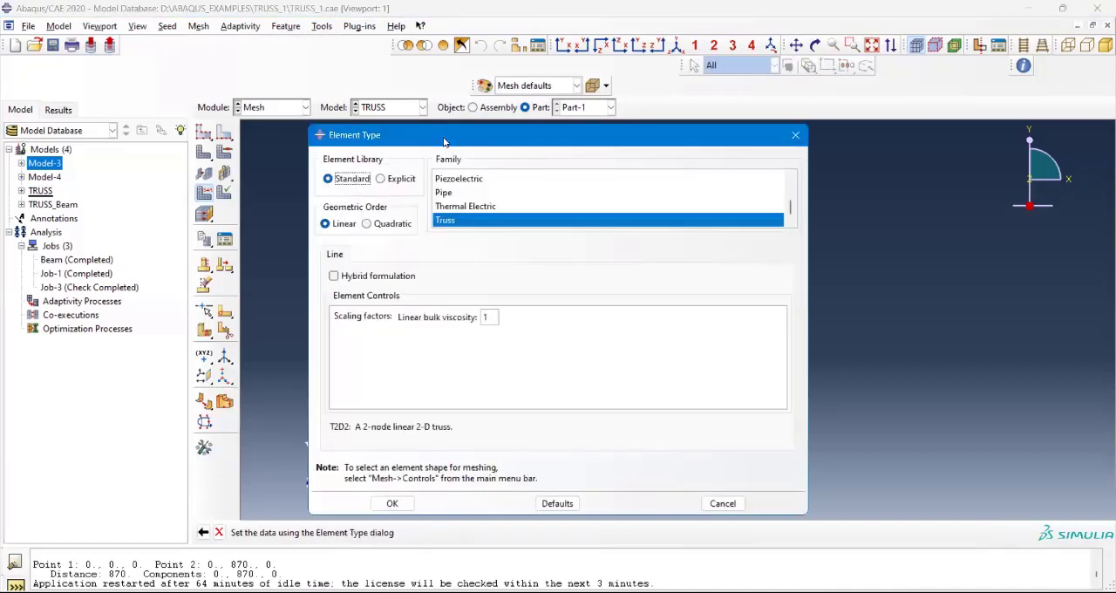
# Step: Review the Standard line element families for the truss edges and select Beam to preview its element
pyautogui.moveTo(443, 141); pyautogui.dragTo(291, 59)
pyautogui.scroll(2, 309, 108)
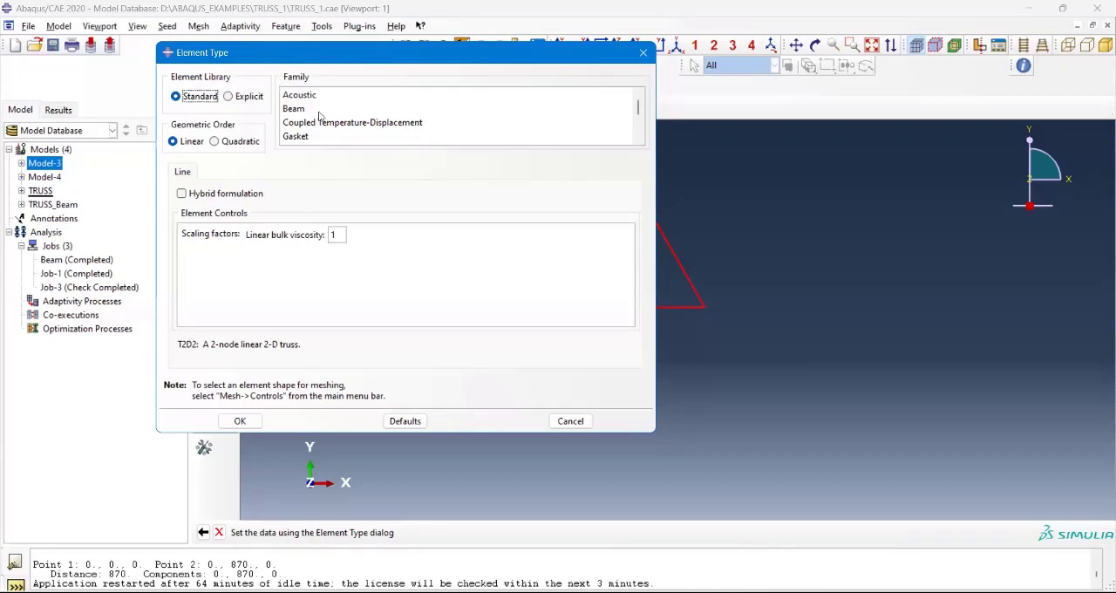
pyautogui.scroll(-2, 319, 116)
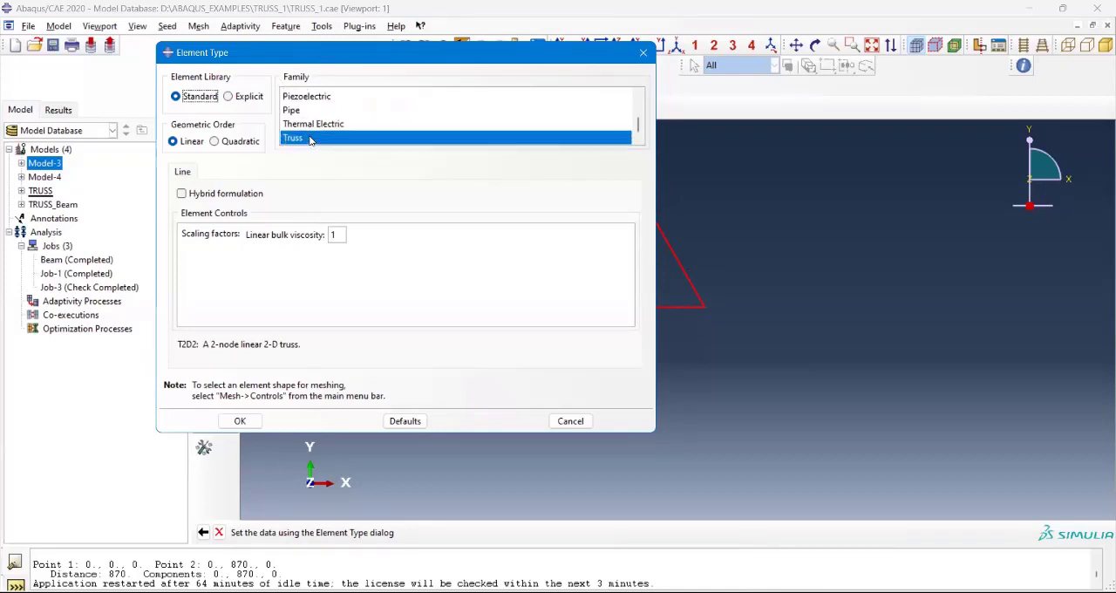
pyautogui.click(380, 143)
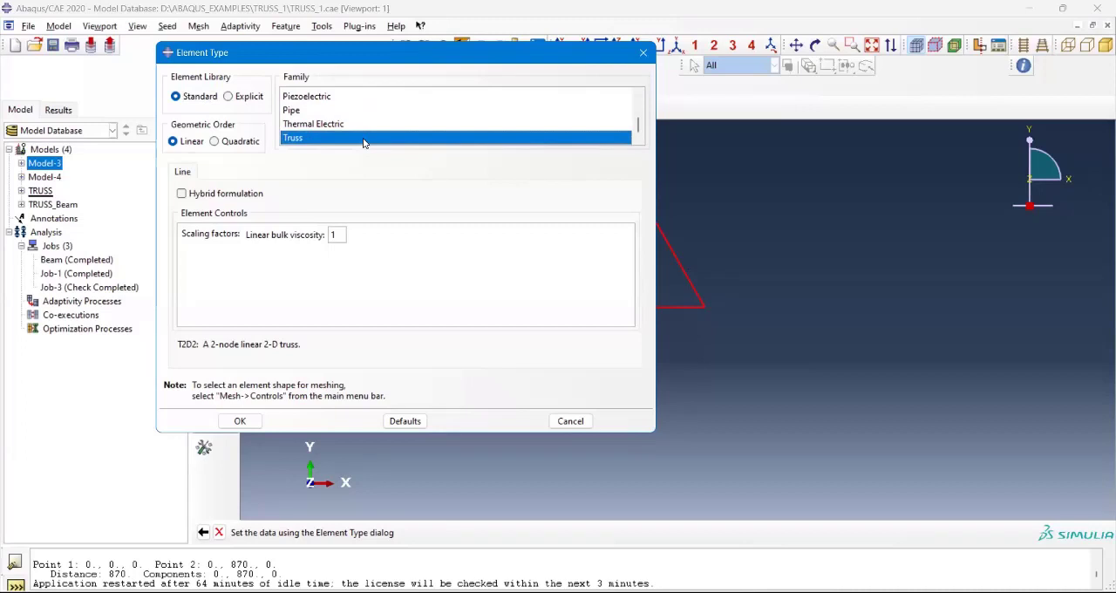
pyautogui.scroll(2, 307, 115)
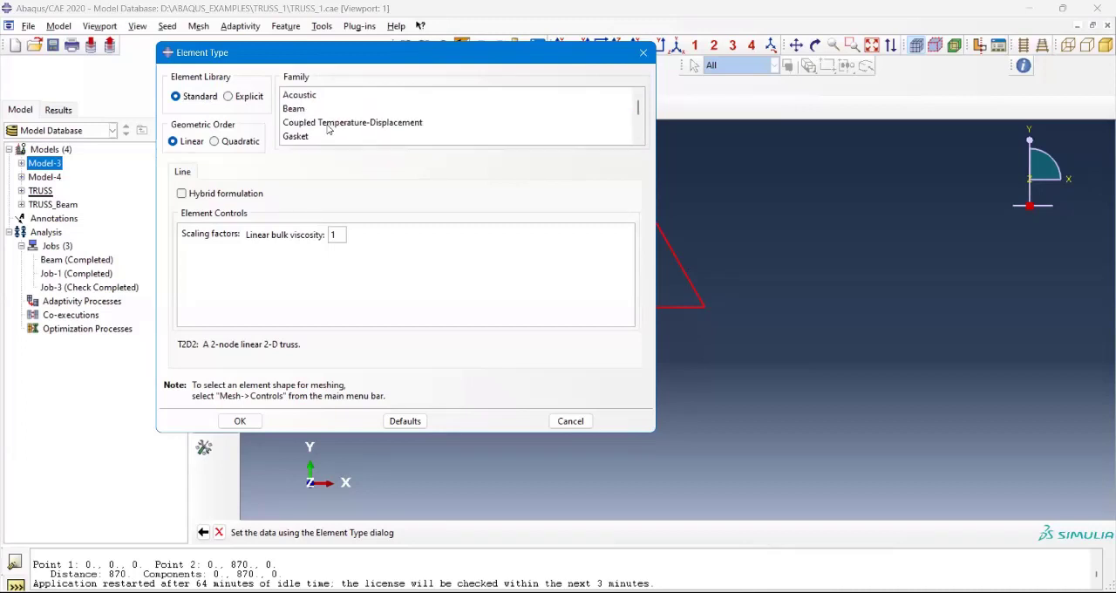
pyautogui.click(318, 109)
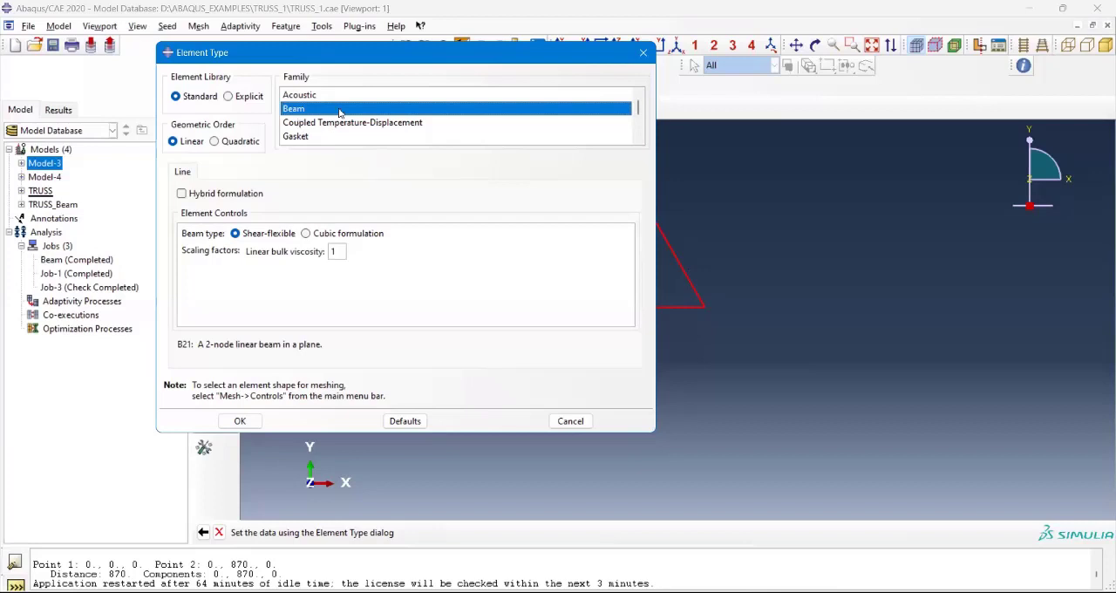
# Step: Set the element family back to Truss and examine the element code description for the 2-D truss
pyautogui.scroll(-2, 340, 112)
pyautogui.scroll(2, 340, 113)
pyautogui.moveTo(319, 63); pyautogui.dragTo(360, 170)
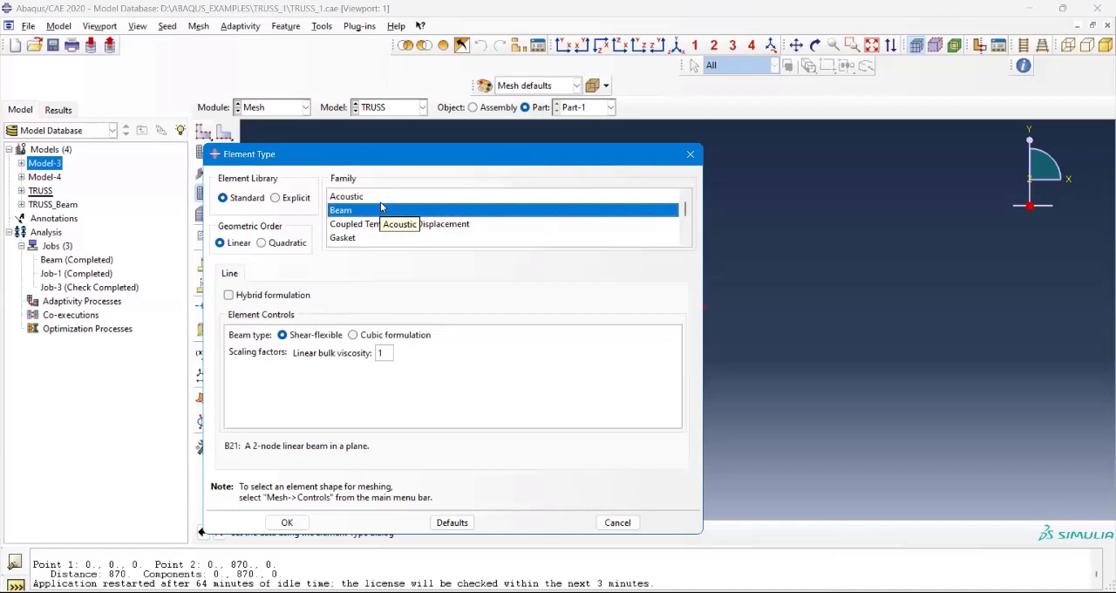
pyautogui.scroll(-3, 382, 209)
pyautogui.click(388, 235)
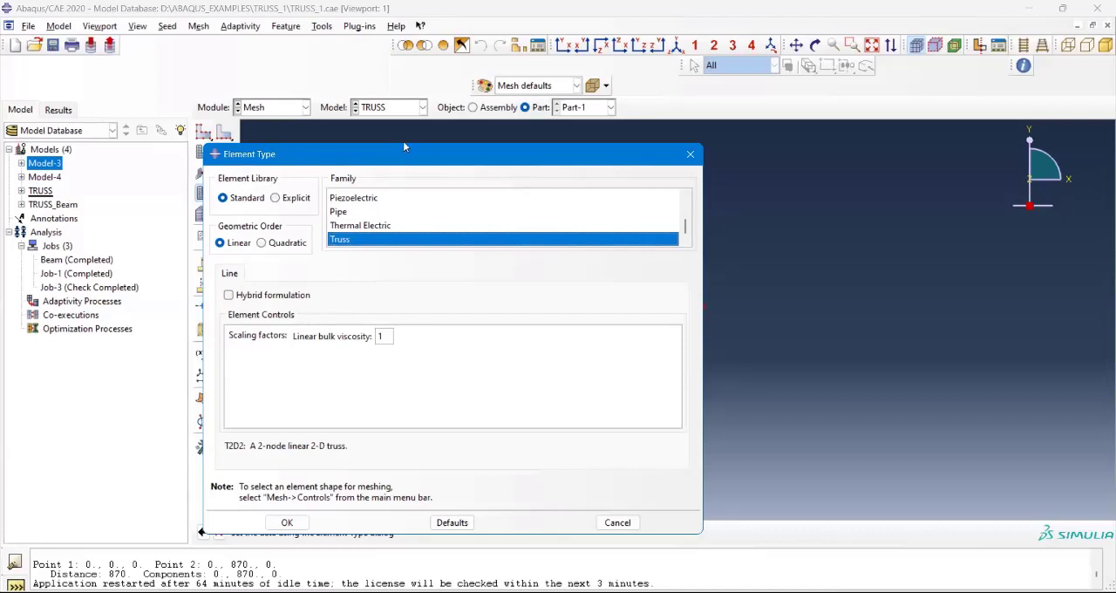
pyautogui.moveTo(404, 148); pyautogui.dragTo(447, 5)
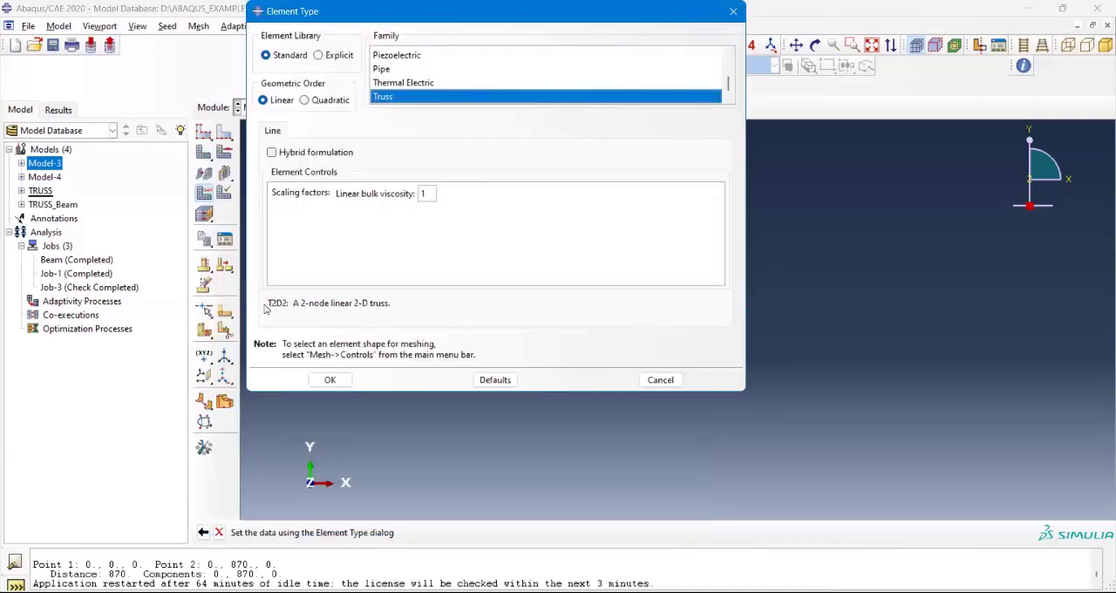
pyautogui.moveTo(269, 304); pyautogui.dragTo(383, 310)
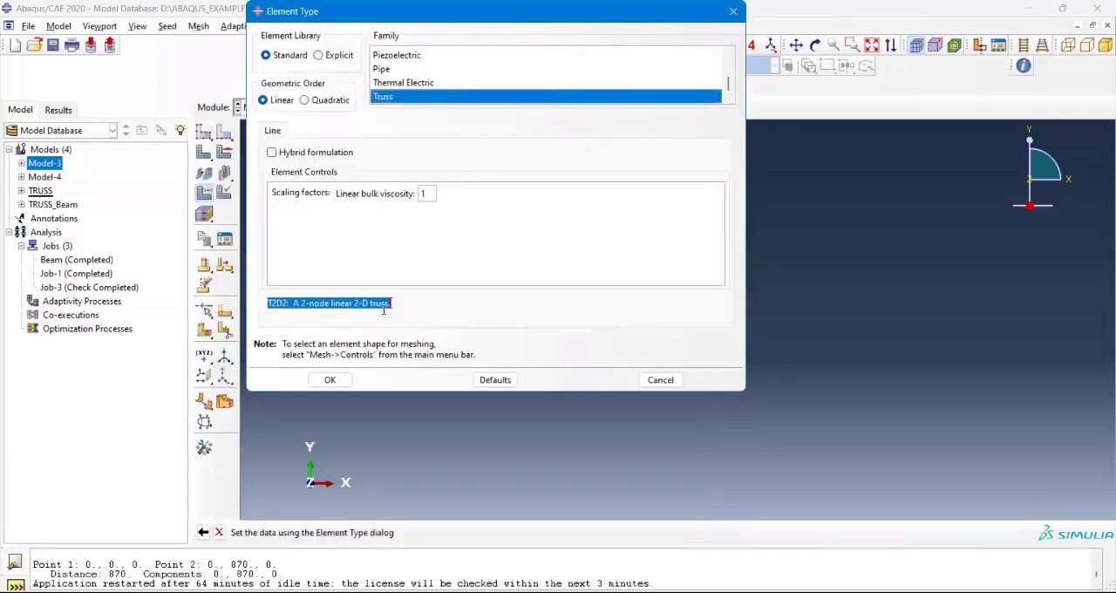
pyautogui.click(279, 306)
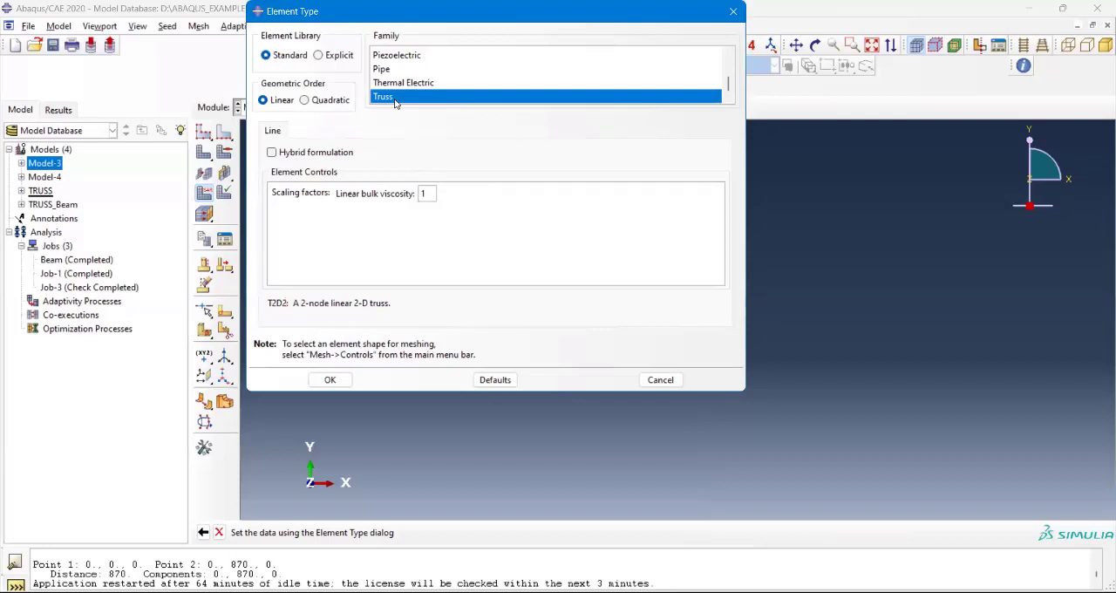
# Step: Compare the Pipe and Beam element descriptions with Truss, and close the element type settings without applying them
pyautogui.click(390, 68)
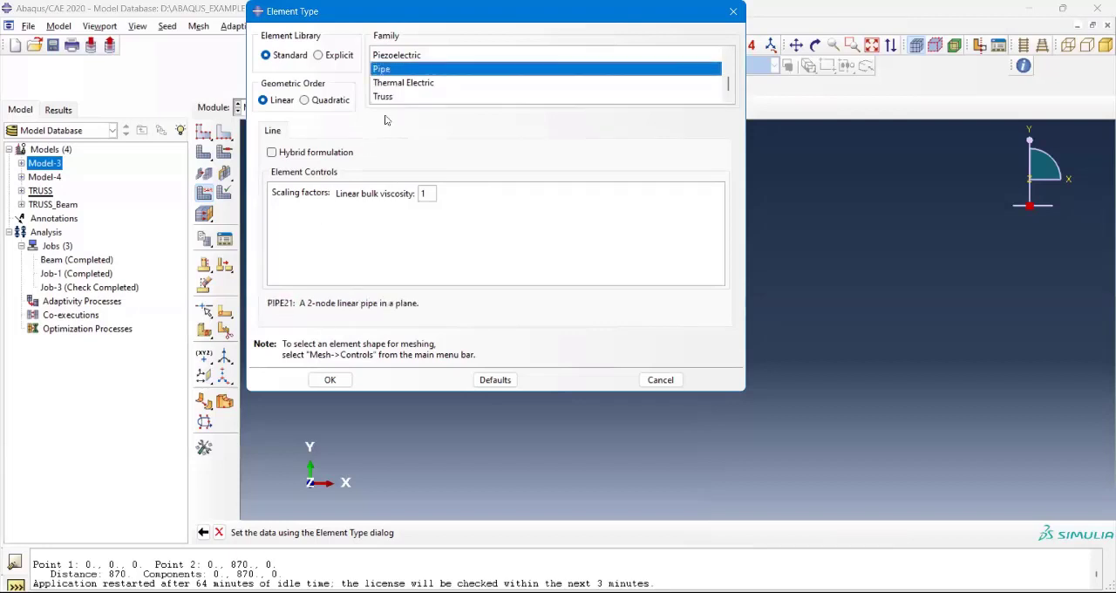
pyautogui.moveTo(266, 306); pyautogui.dragTo(403, 303)
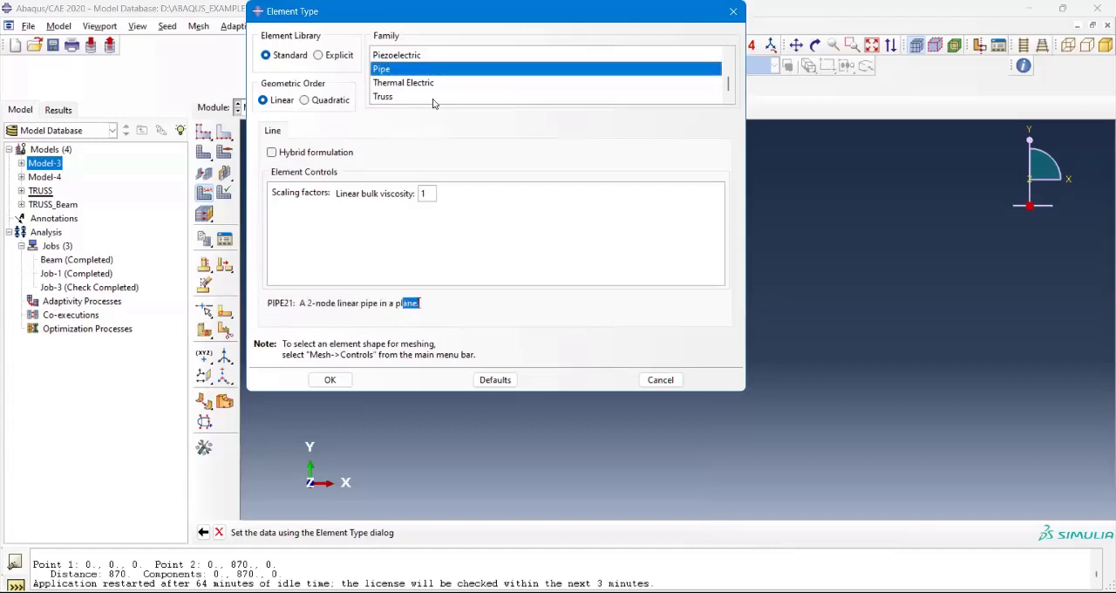
pyautogui.scroll(3, 432, 100)
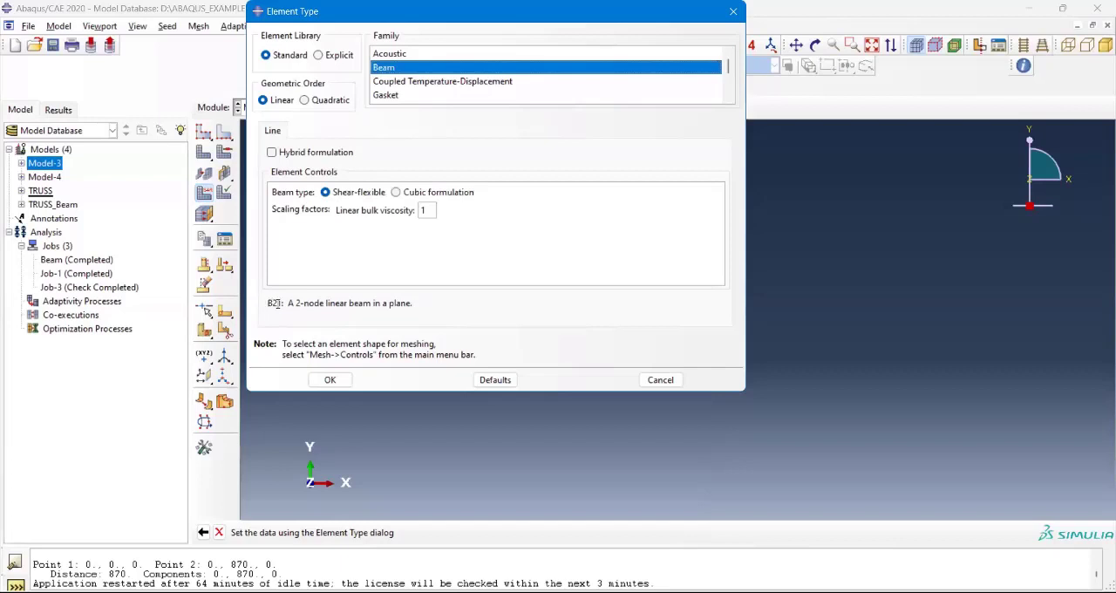
pyautogui.scroll(-3, 393, 101)
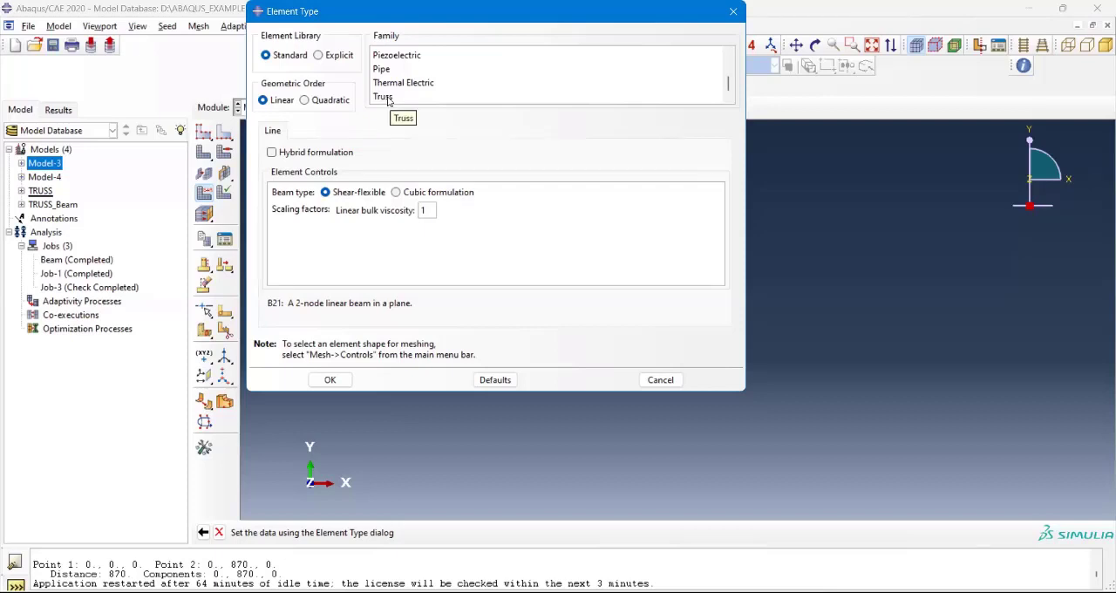
pyautogui.click(383, 97)
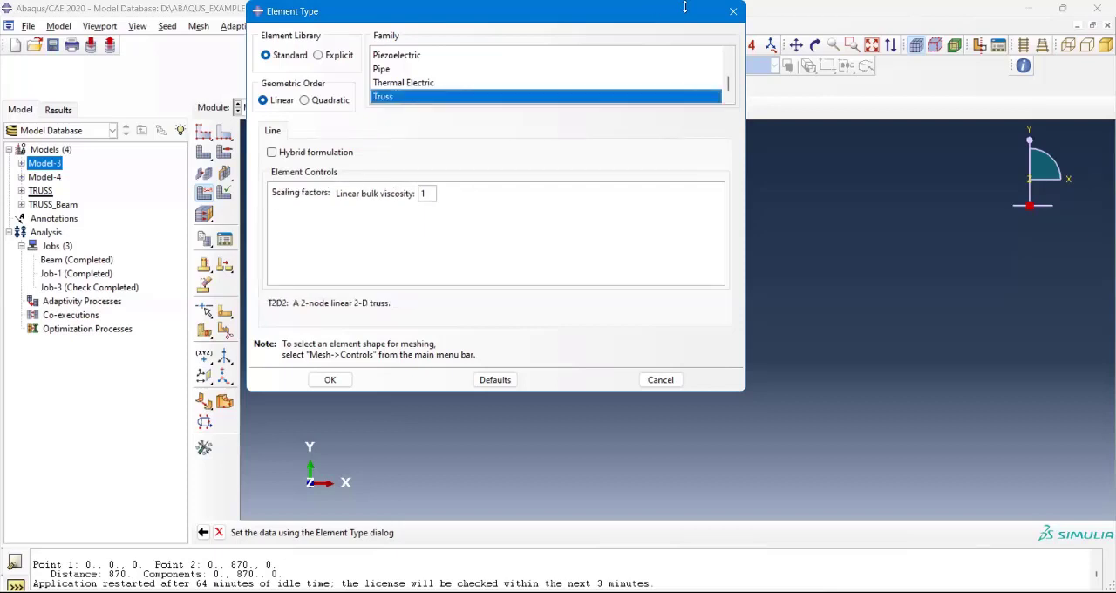
pyautogui.click(733, 12)
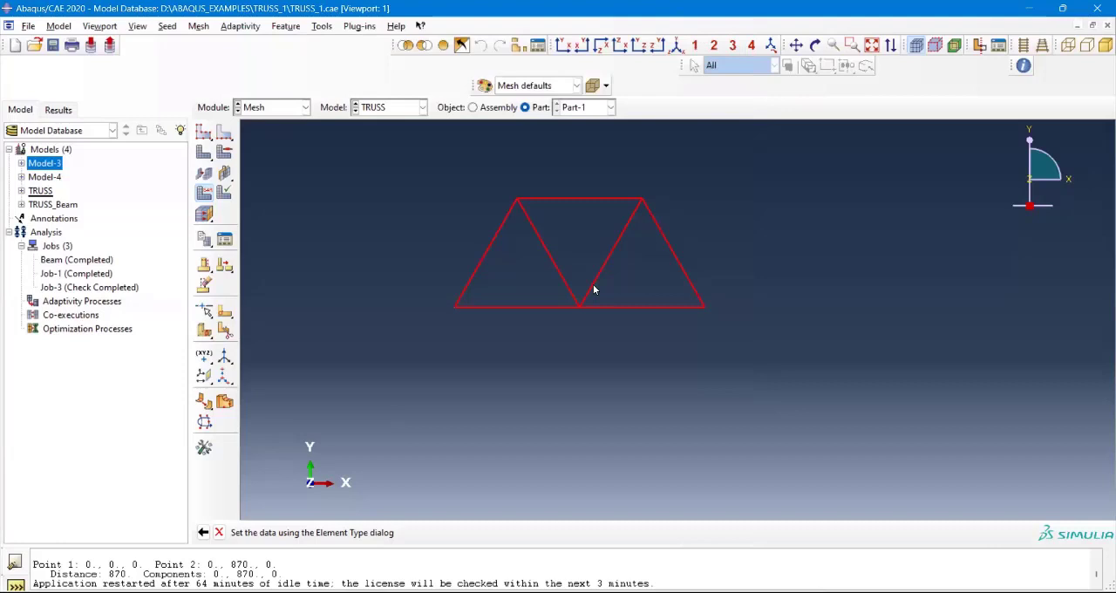
# Step: Switch to the Job module and view the options for creating a job from the TRUSS model, without creating one
pyautogui.click(274, 111)
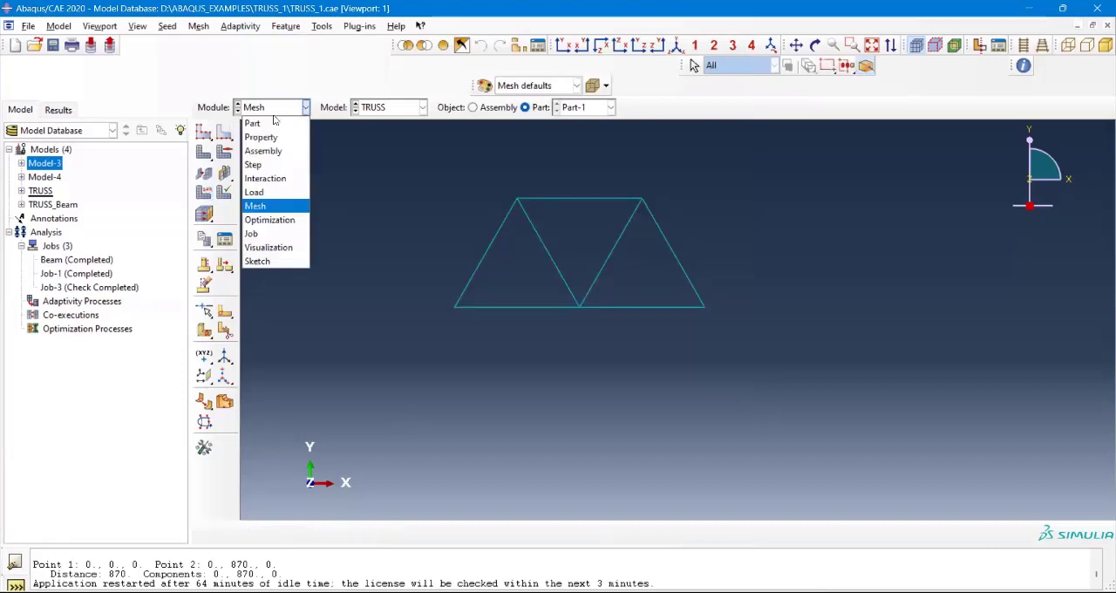
pyautogui.click(261, 235)
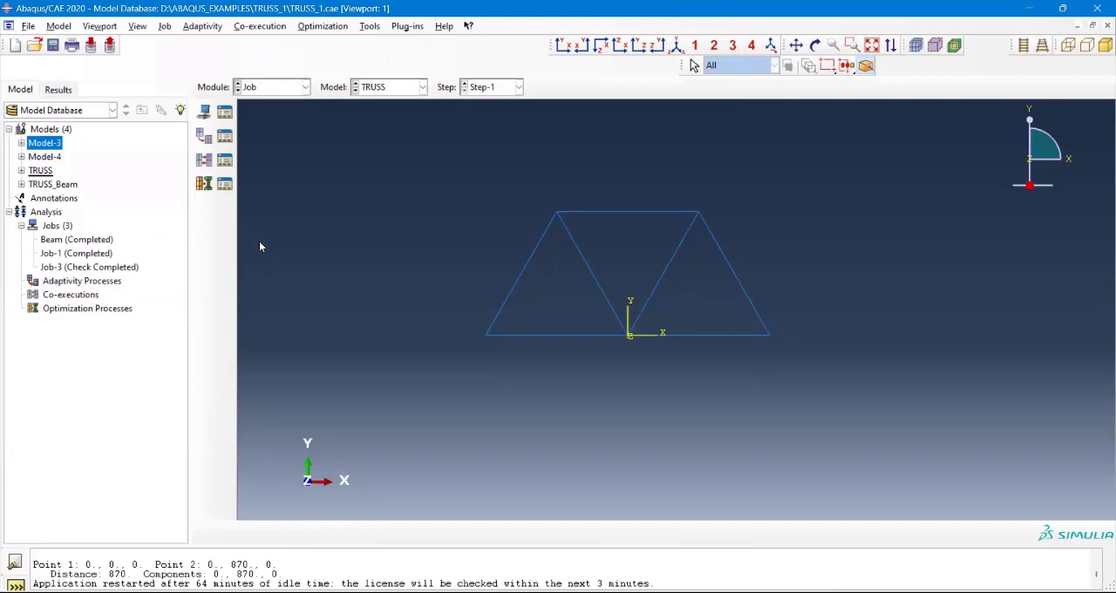
pyautogui.click(53, 226)
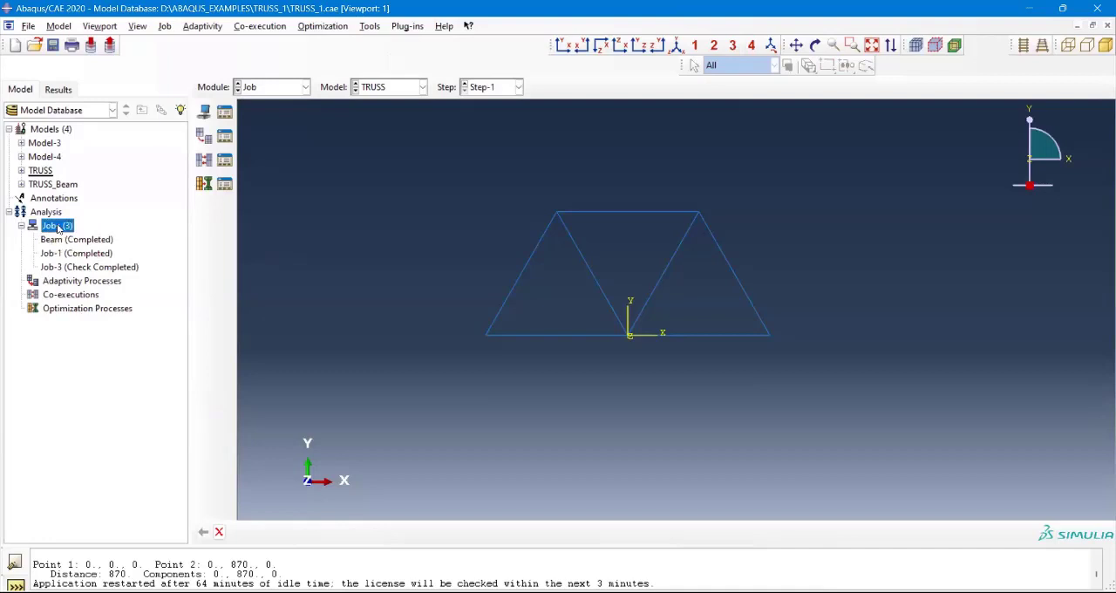
pyautogui.doubleClick(58, 228)
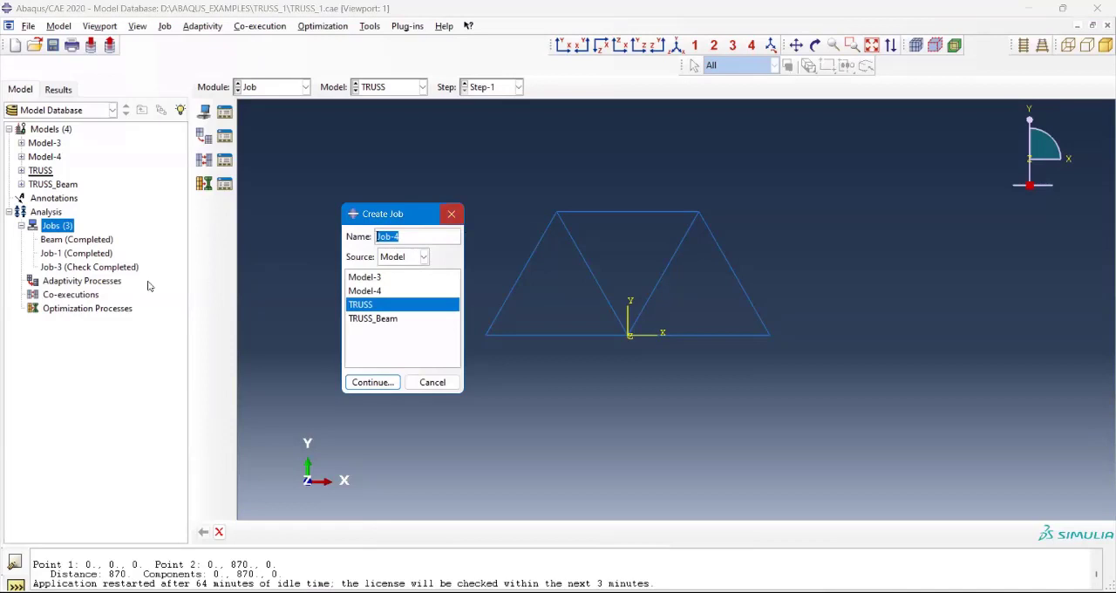
pyautogui.click(446, 214)
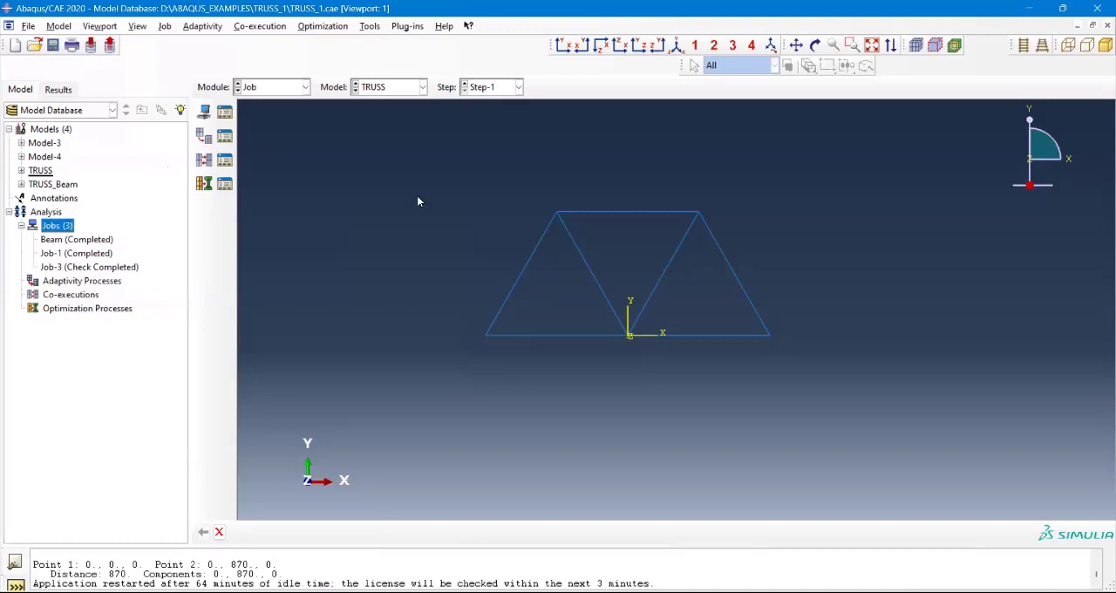
pyautogui.click(279, 88)
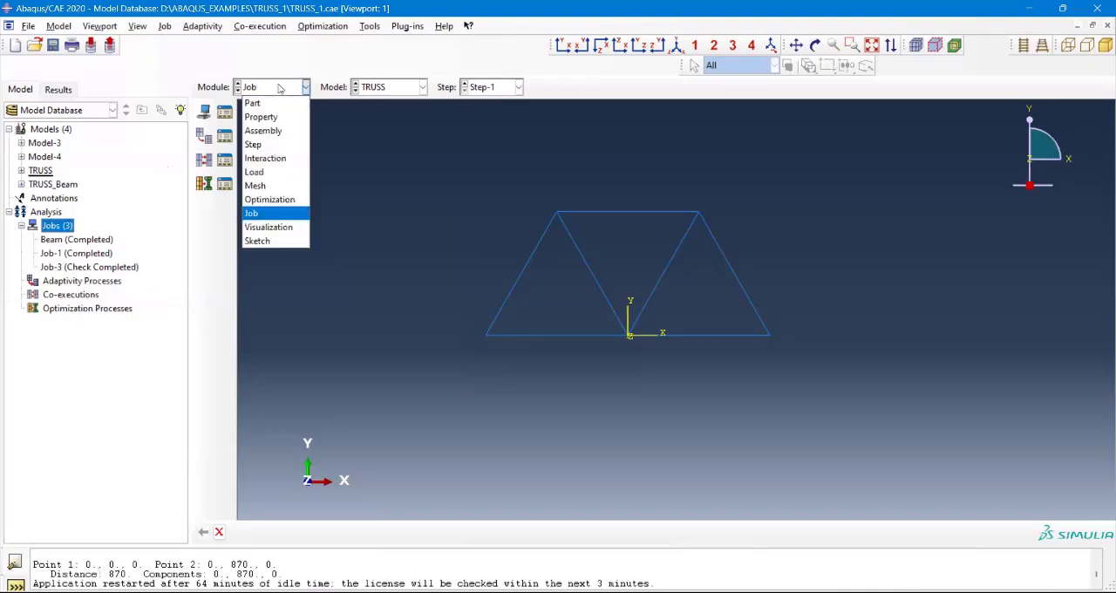
pyautogui.click(277, 89)
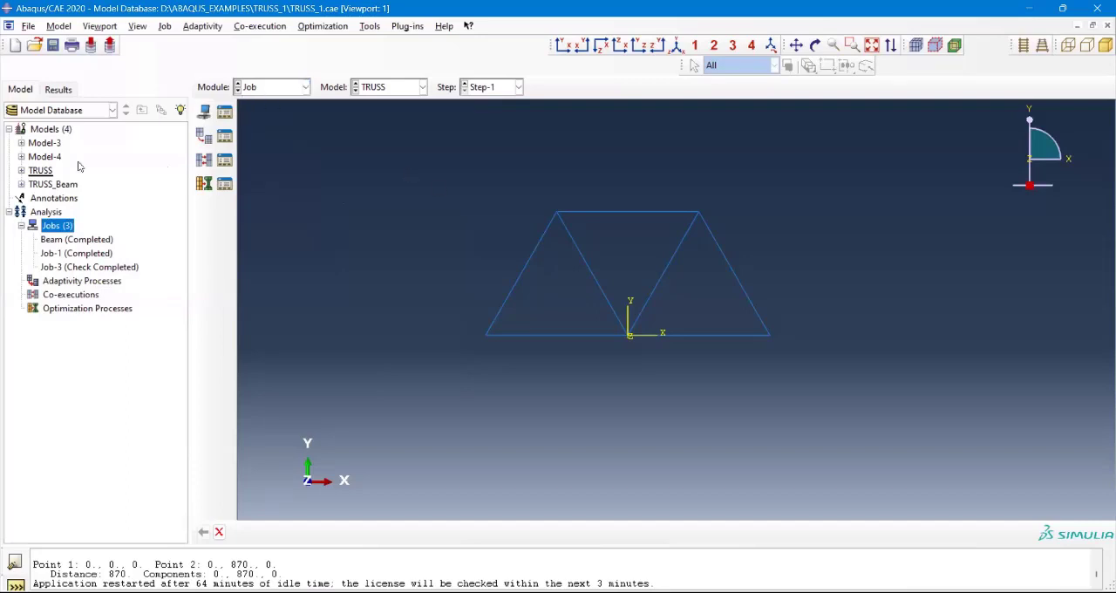
# Step: Open the TRUSS model's F-Output-1 field output request for editing and collapse its Forces/Reactions variables
pyautogui.click(21, 170)
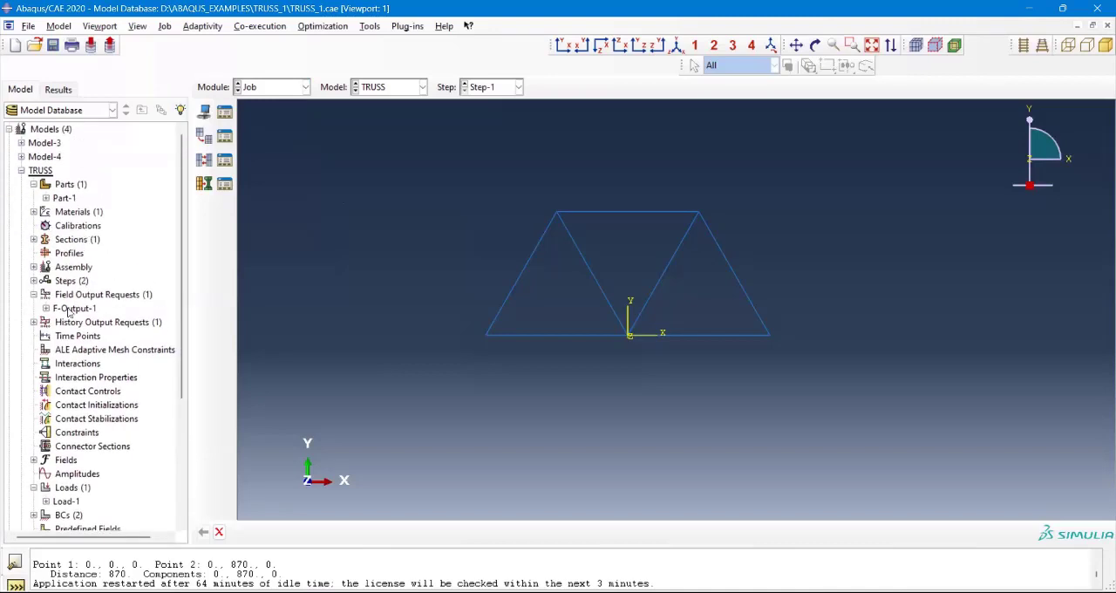
pyautogui.click(76, 308)
pyautogui.click(92, 294)
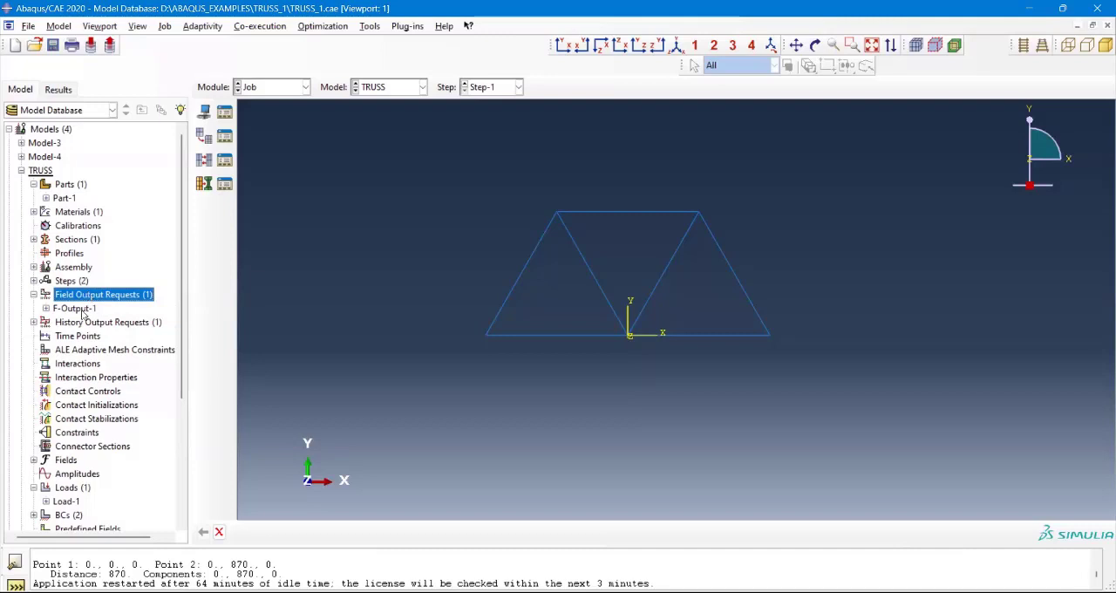
pyautogui.click(79, 309)
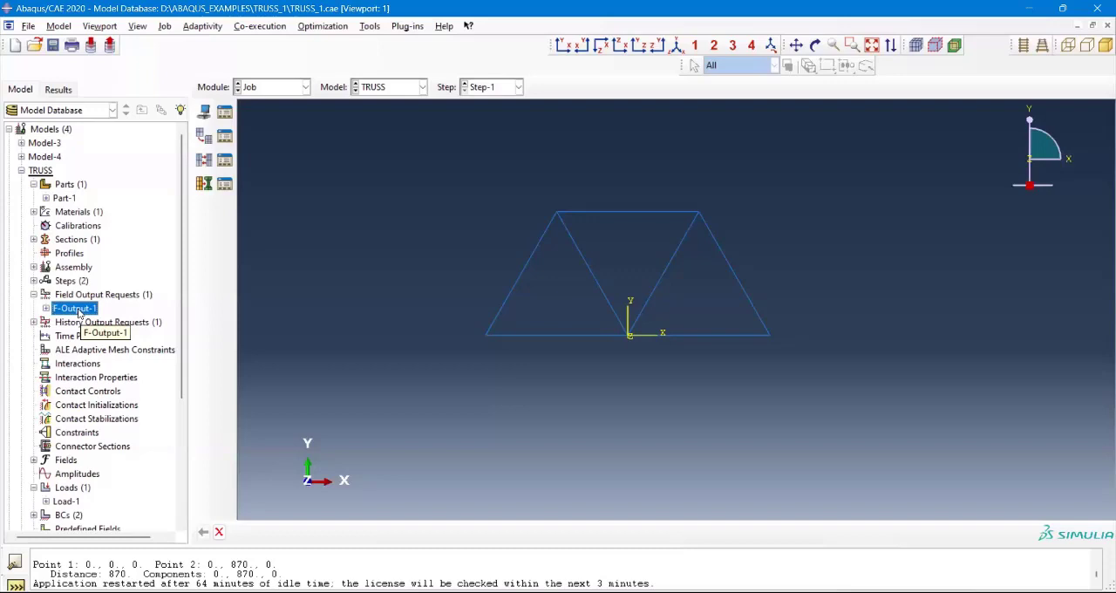
pyautogui.doubleClick(78, 311)
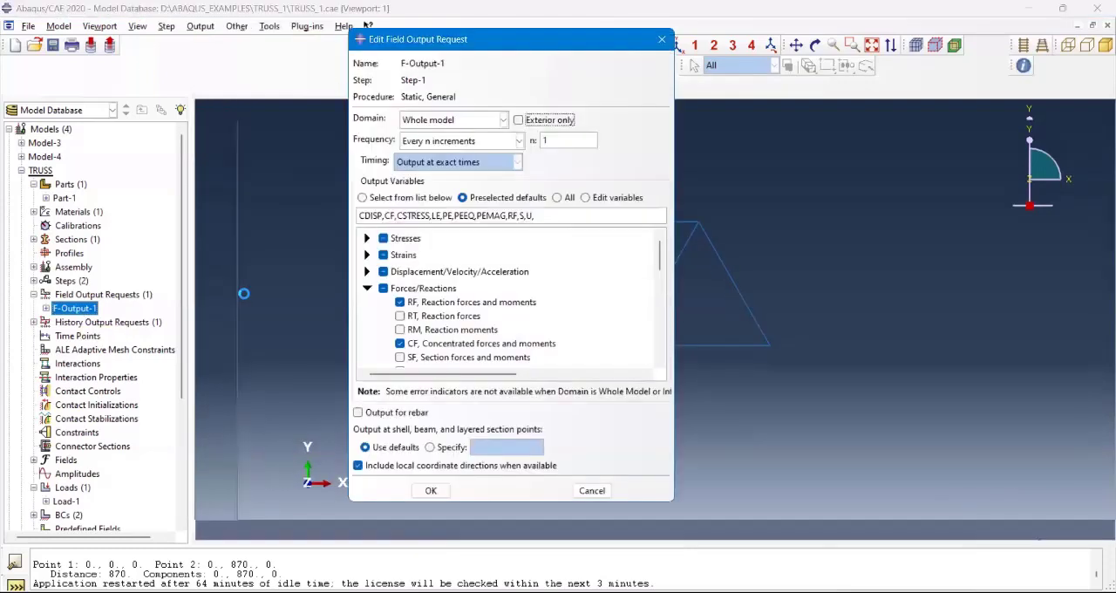
pyautogui.click(368, 289)
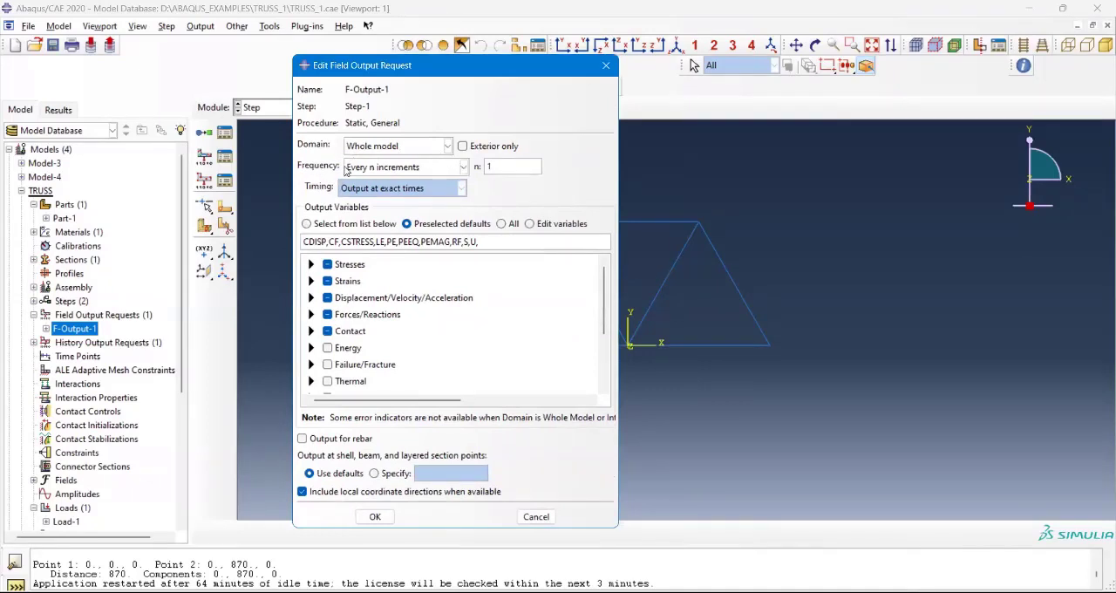
# Step: Review the output frequency options of F-Output-1 and set n to 10 for Every n increments
pyautogui.click(464, 167)
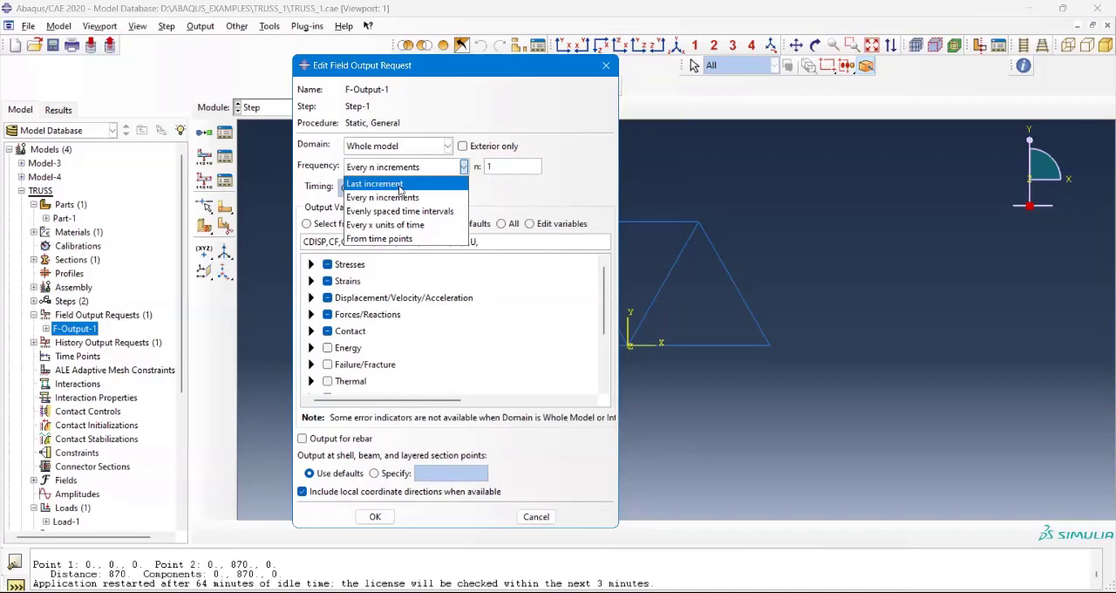
pyautogui.click(563, 185)
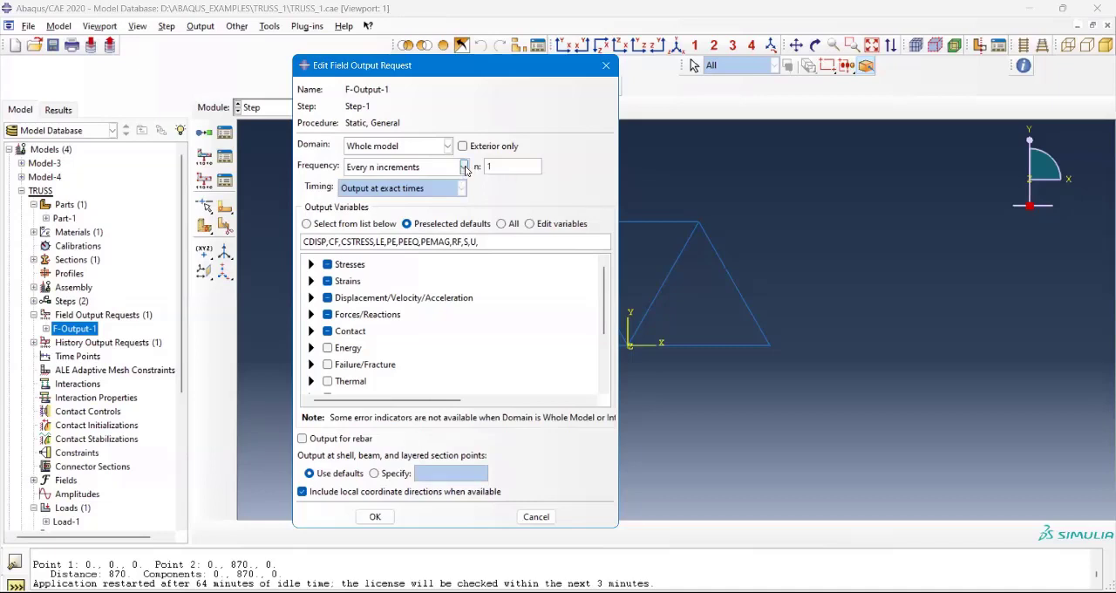
pyautogui.click(374, 173)
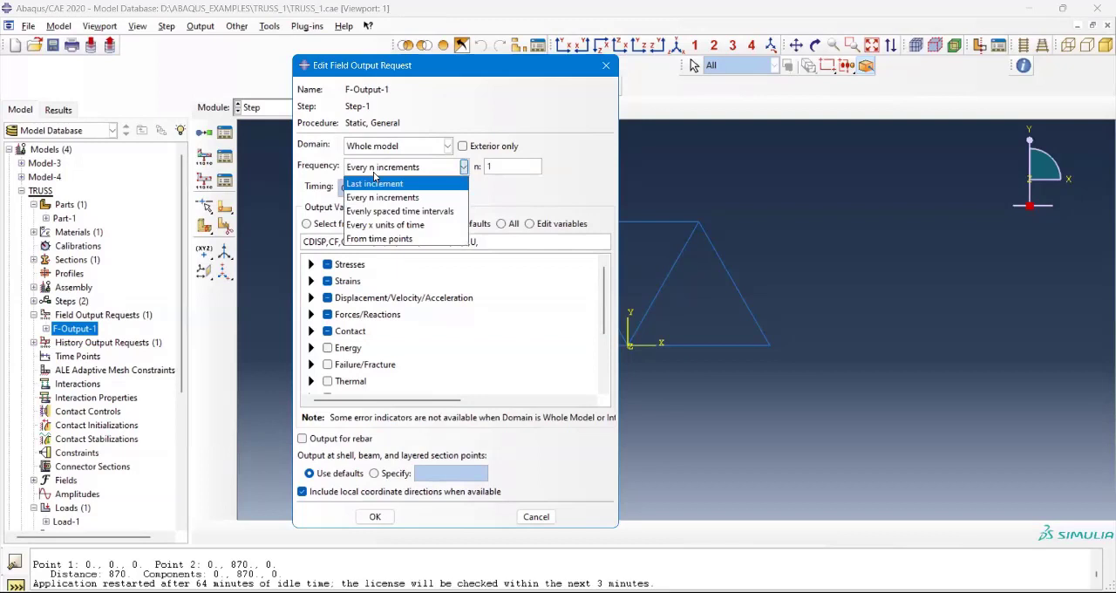
pyautogui.click(388, 168)
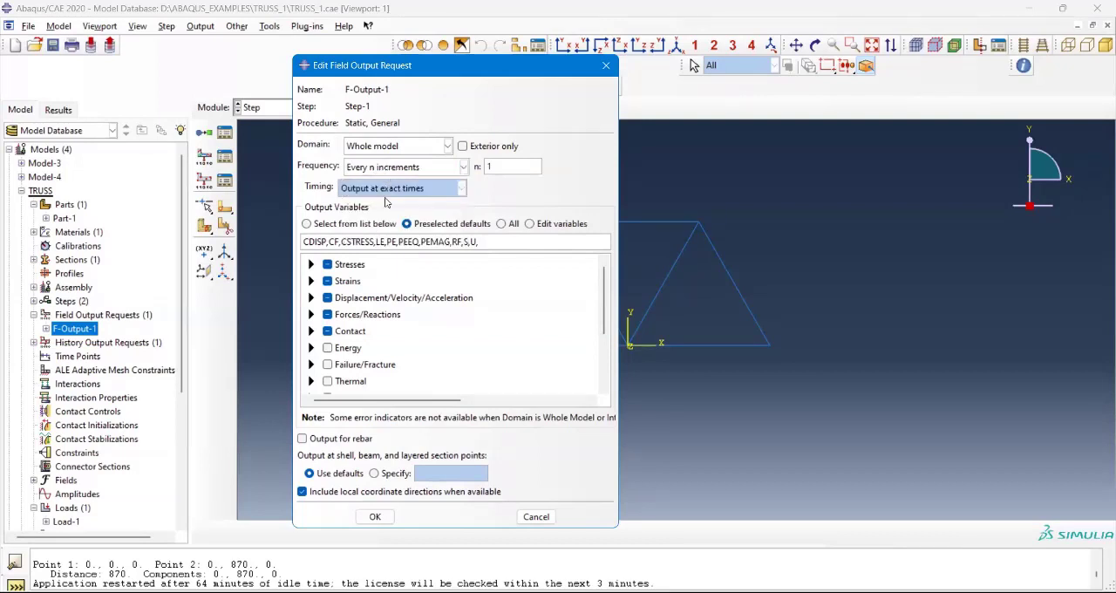
pyautogui.click(387, 170)
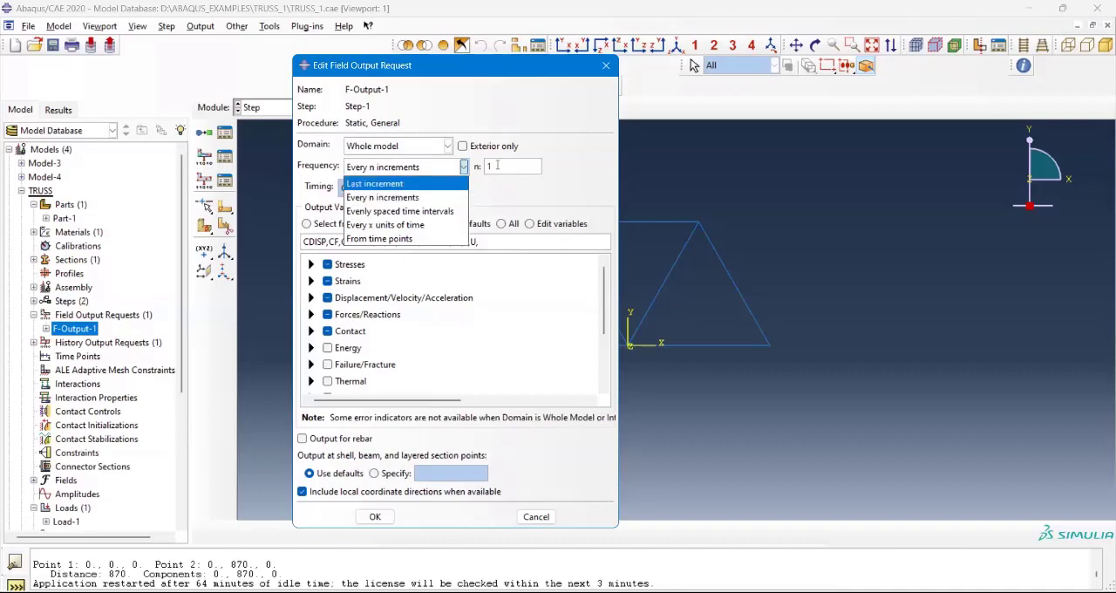
pyautogui.click(497, 165)
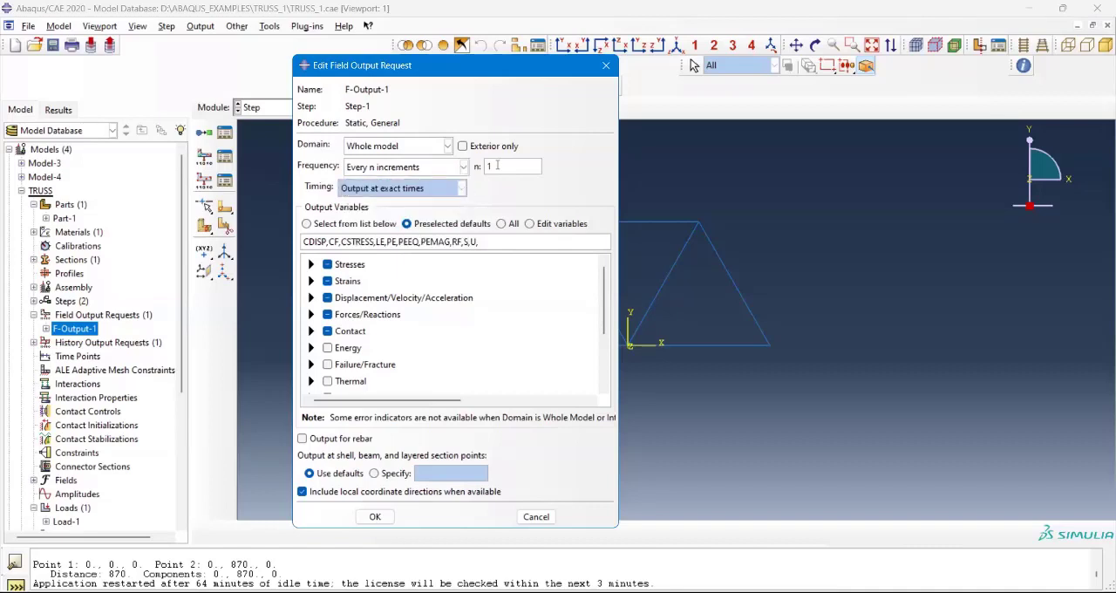
pyautogui.click(424, 169)
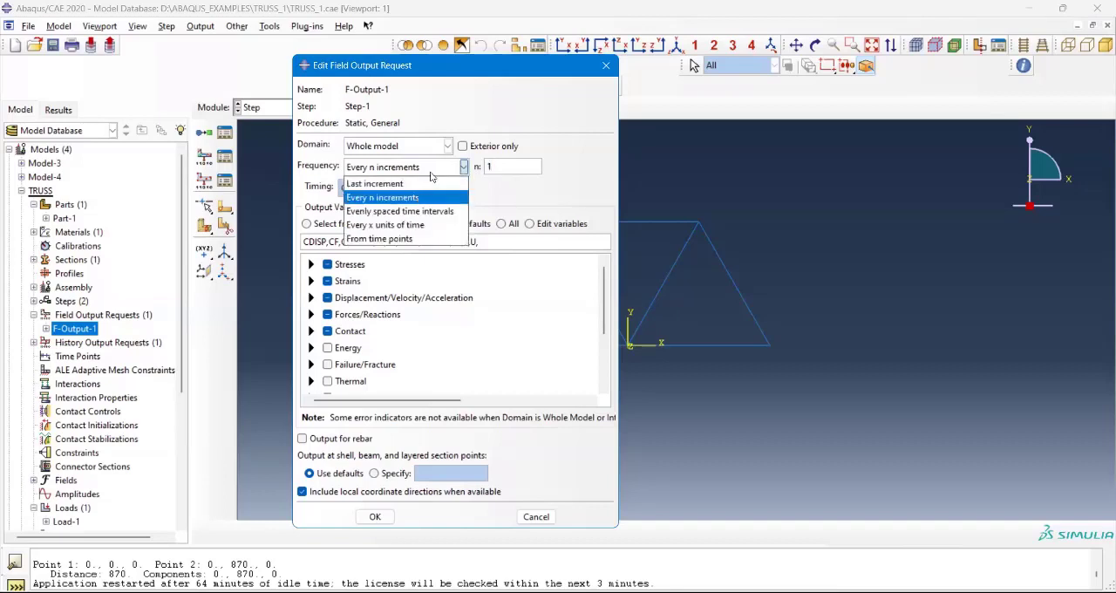
pyautogui.click(486, 168)
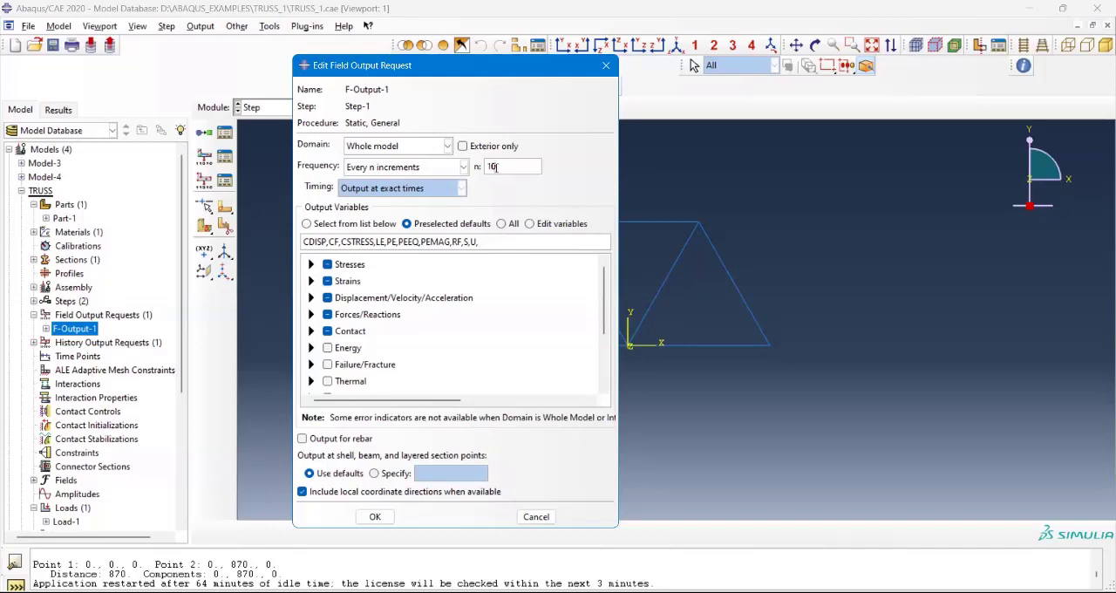
# Step: Set the F-Output-1 output frequency to Evenly spaced time intervals with an interval of 20
pyautogui.press('BackSpace')
pyautogui.press('BackSpace')
pyautogui.click(429, 131)
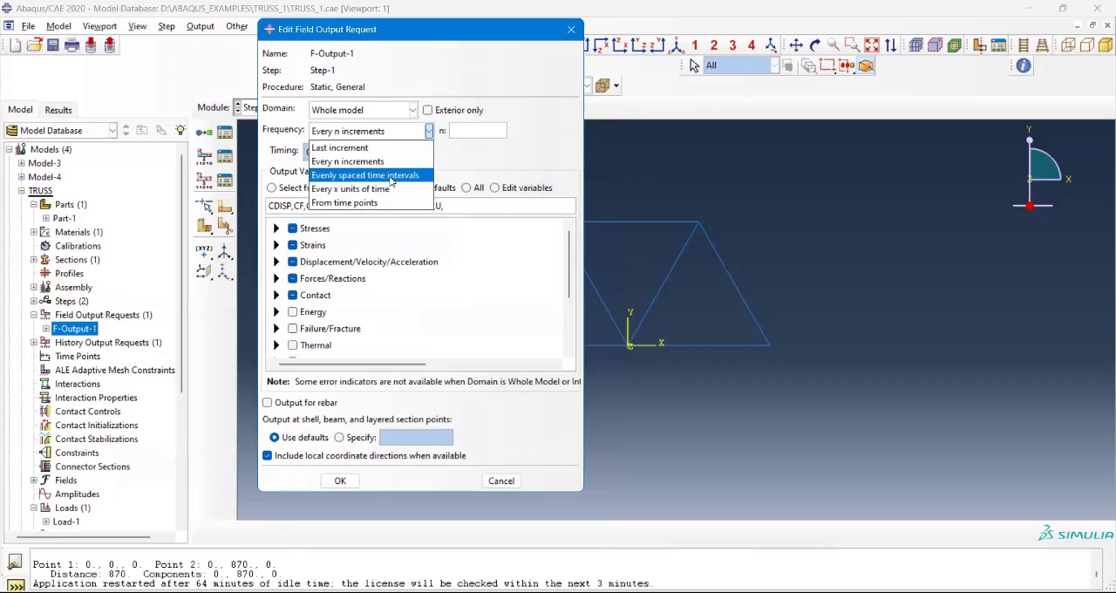
pyautogui.click(392, 176)
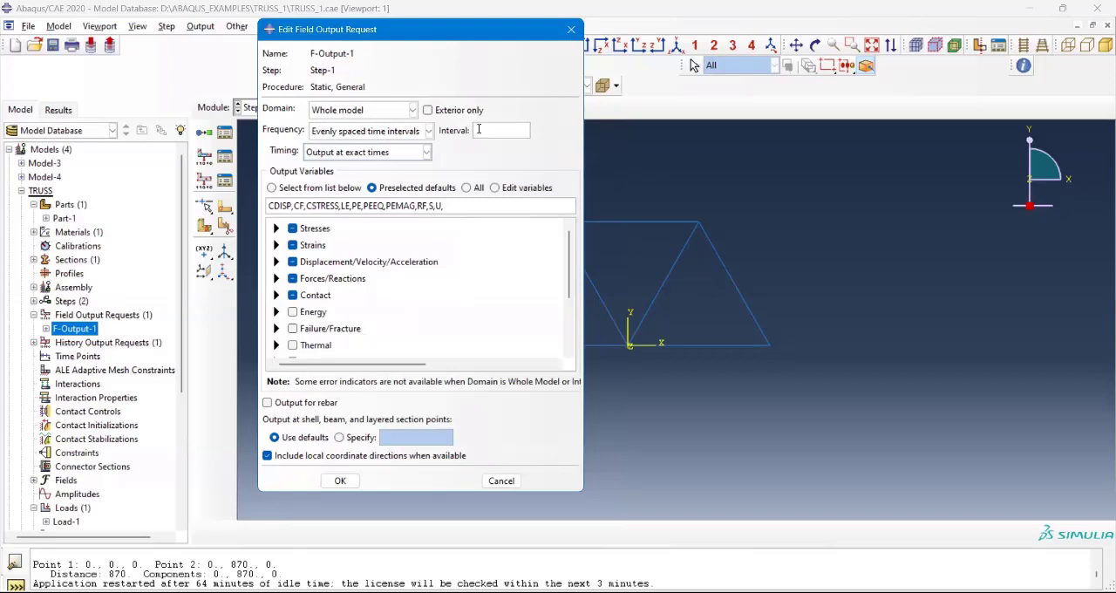
pyautogui.click(478, 130)
pyautogui.write('20')
# Step: Examine the output variables available under Stresses, and collapse the group without changing its selection
pyautogui.click(277, 229)
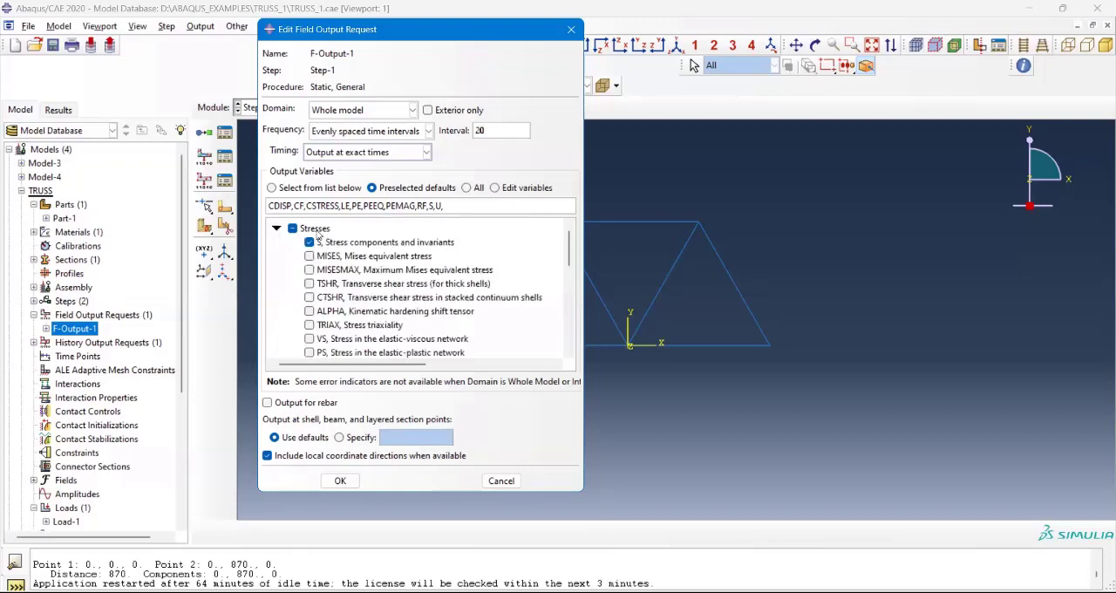
pyautogui.scroll(-2, 365, 250)
pyautogui.scroll(-2, 364, 250)
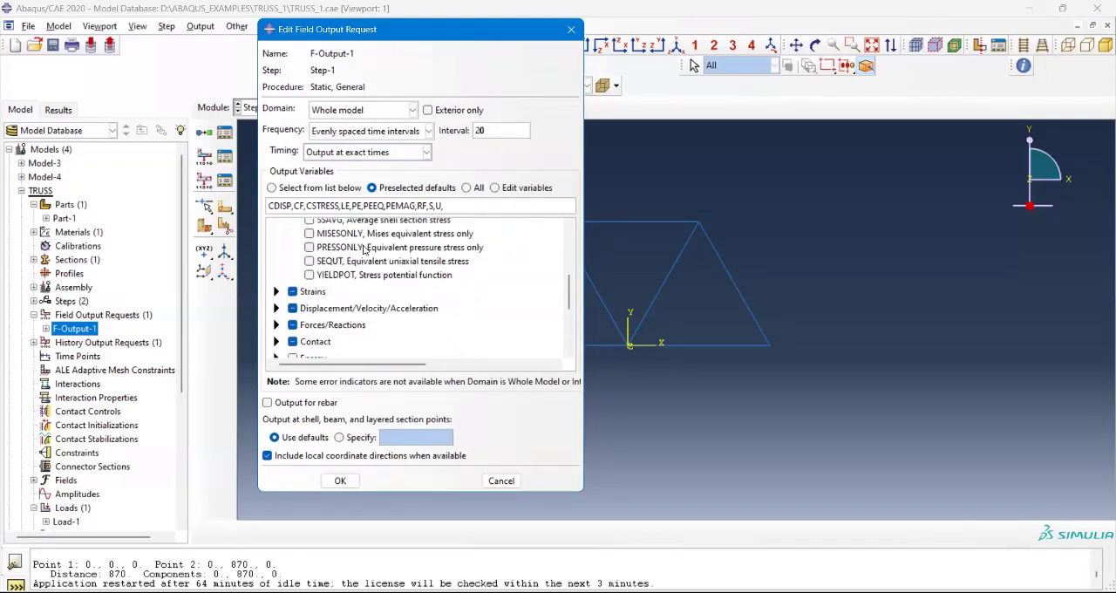
pyautogui.scroll(4, 365, 253)
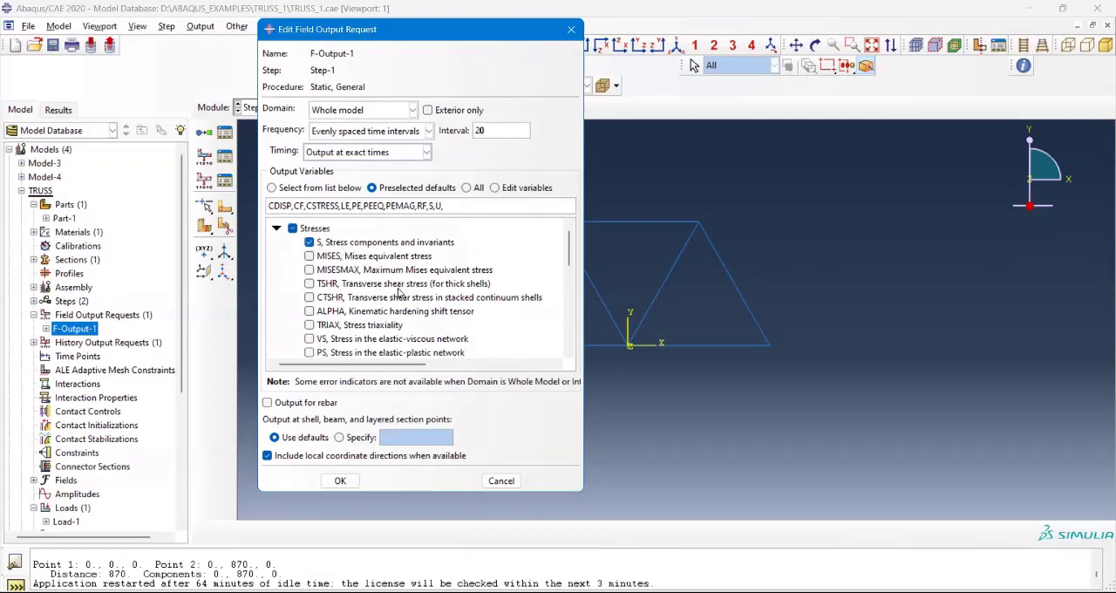
pyautogui.scroll(-2, 399, 293)
pyautogui.scroll(2, 399, 293)
pyautogui.scroll(-1, 413, 264)
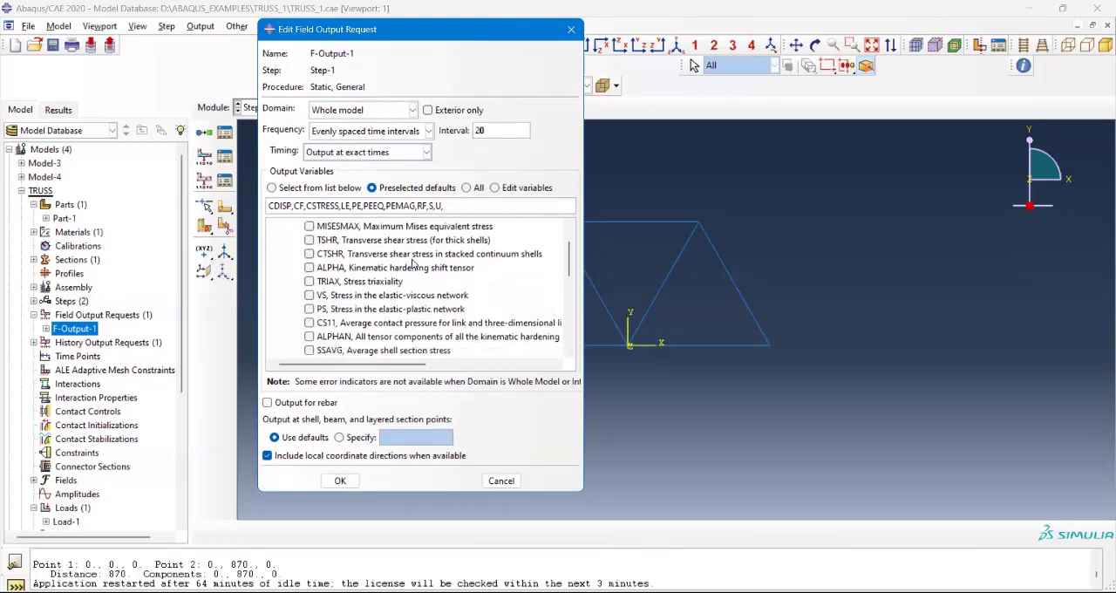
pyautogui.scroll(1, 405, 267)
pyautogui.scroll(-1, 405, 268)
pyautogui.scroll(-1, 405, 268)
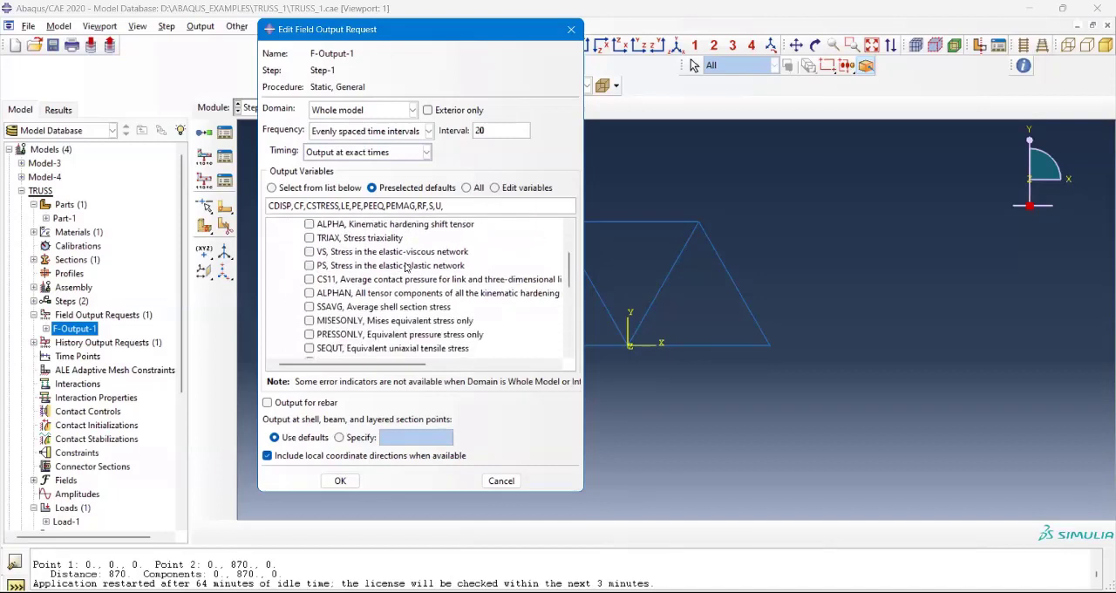
pyautogui.scroll(-2, 405, 267)
pyautogui.scroll(2, 364, 270)
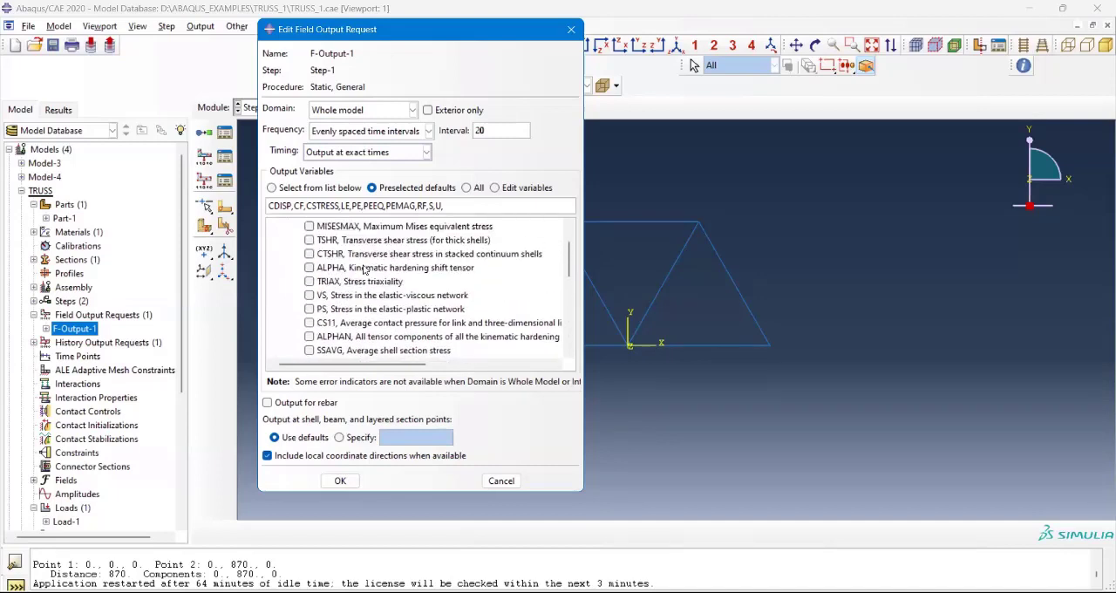
pyautogui.scroll(3, 312, 251)
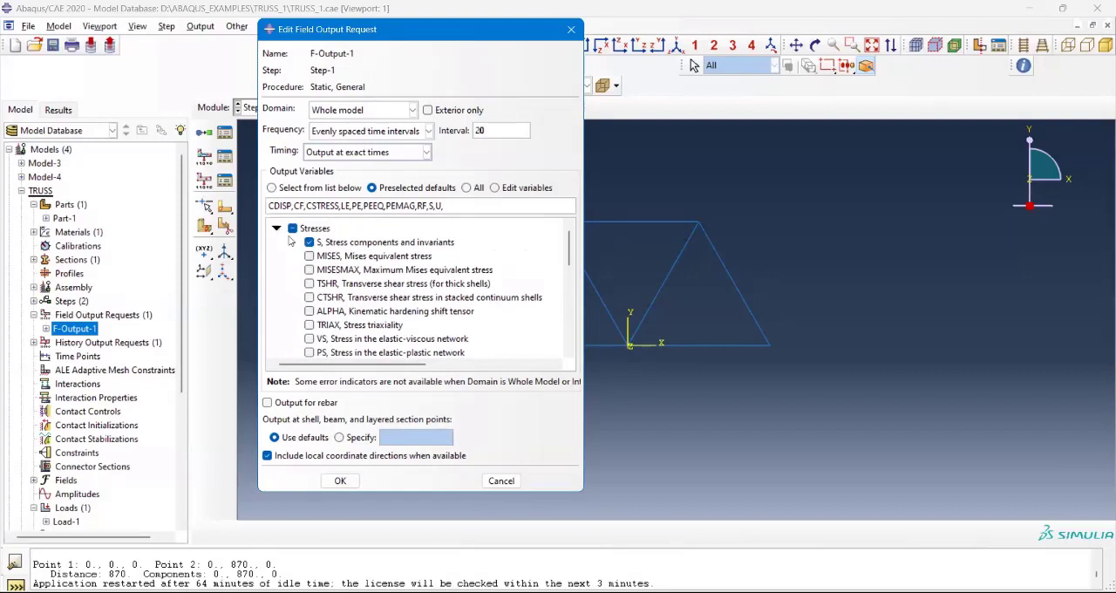
pyautogui.click(277, 227)
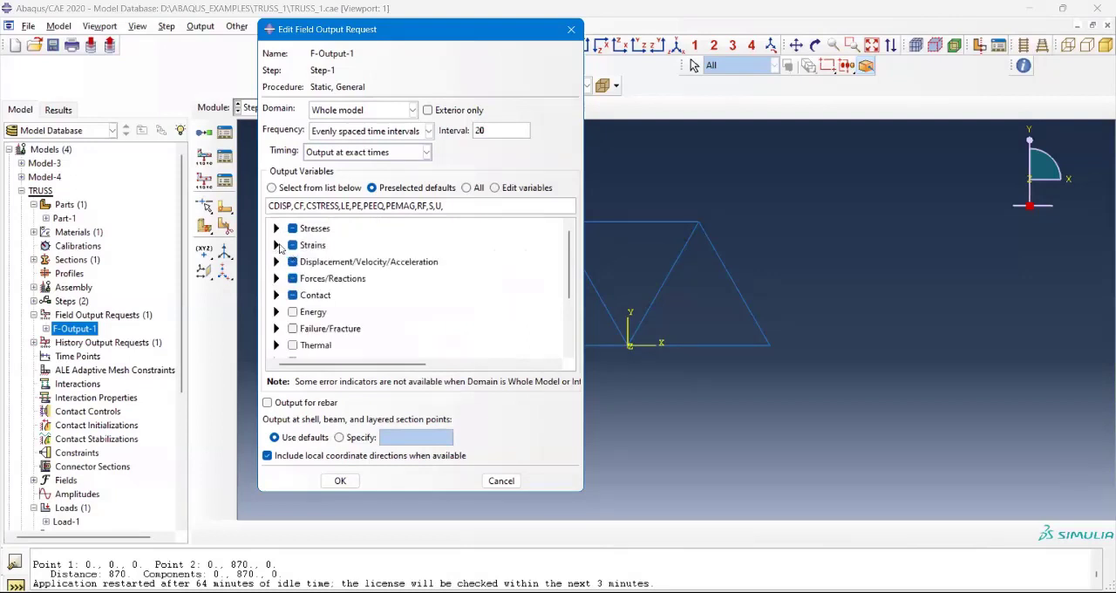
# Step: Under Strains, select E total strain components, deselect PE, PEEQ and PEMAG, and collapse the group after reviewing its other variables
pyautogui.click(277, 245)
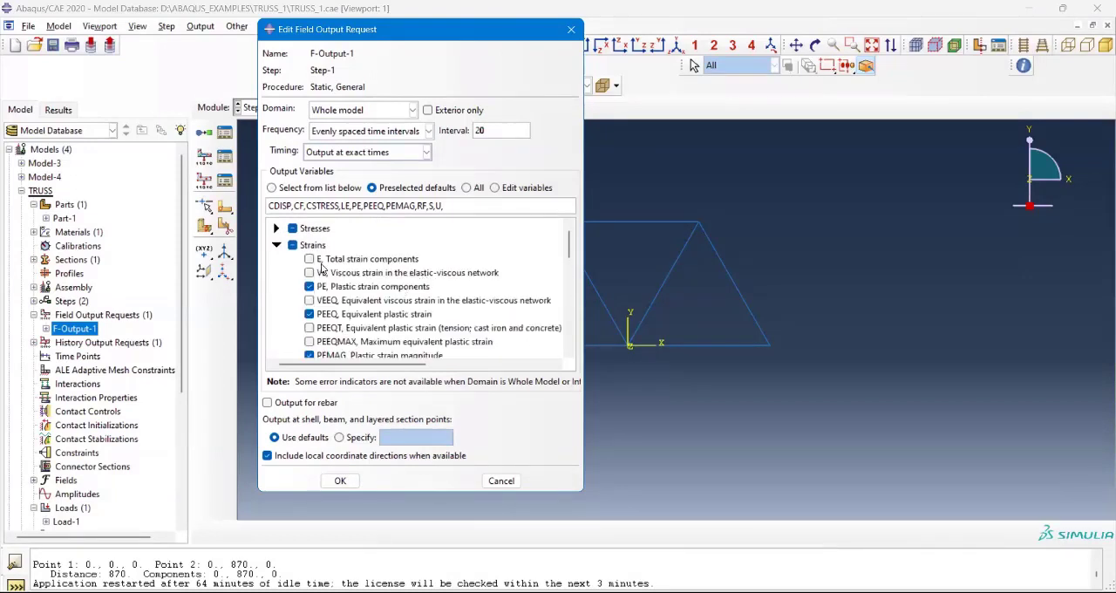
pyautogui.click(397, 262)
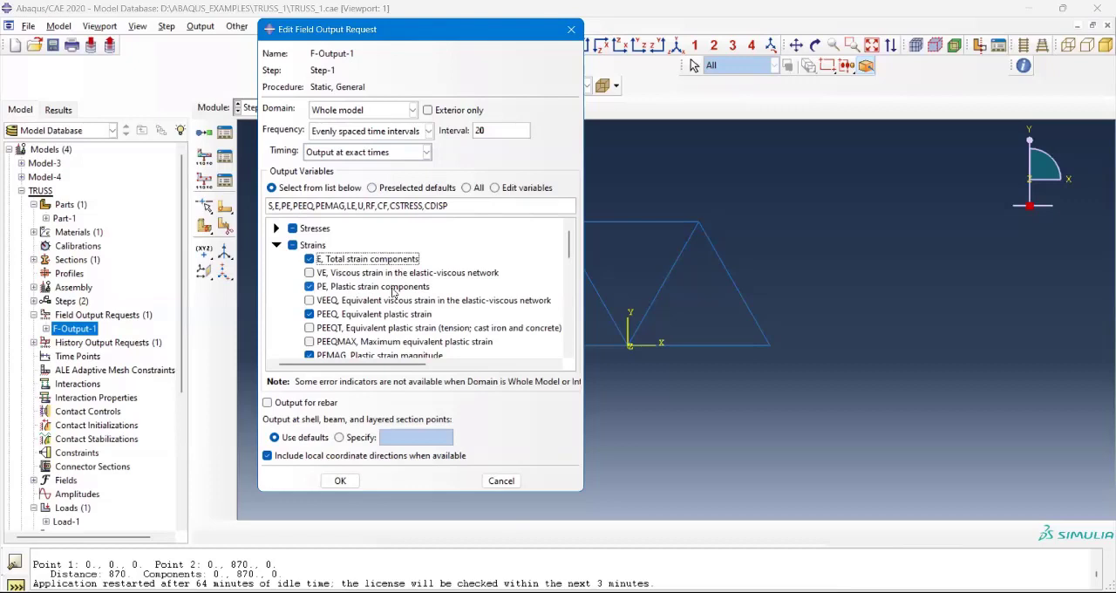
pyautogui.click(309, 286)
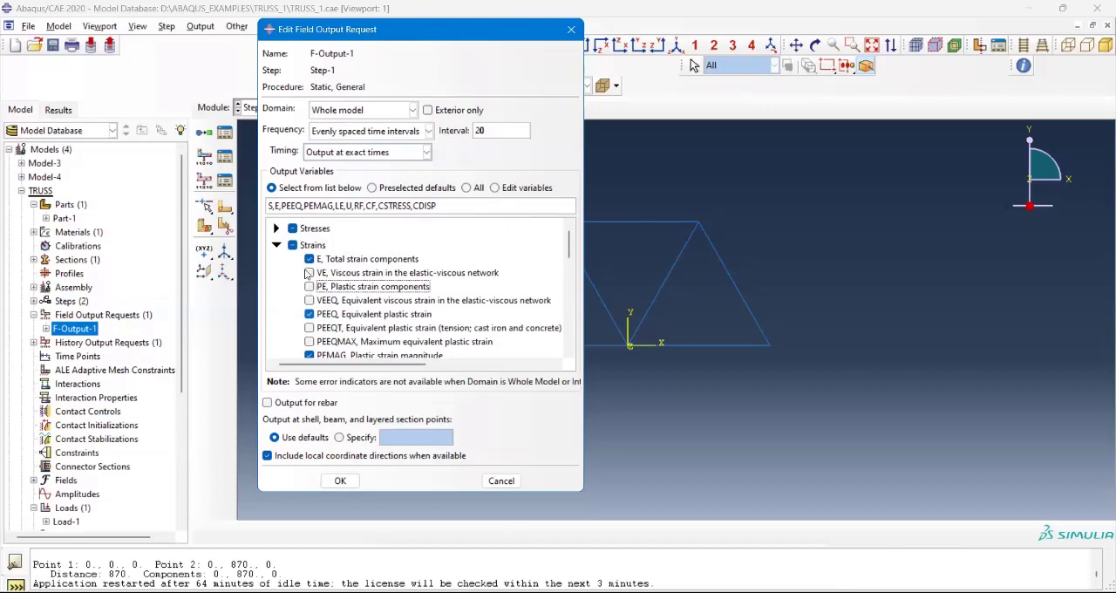
pyautogui.click(309, 314)
pyautogui.scroll(-2, 336, 281)
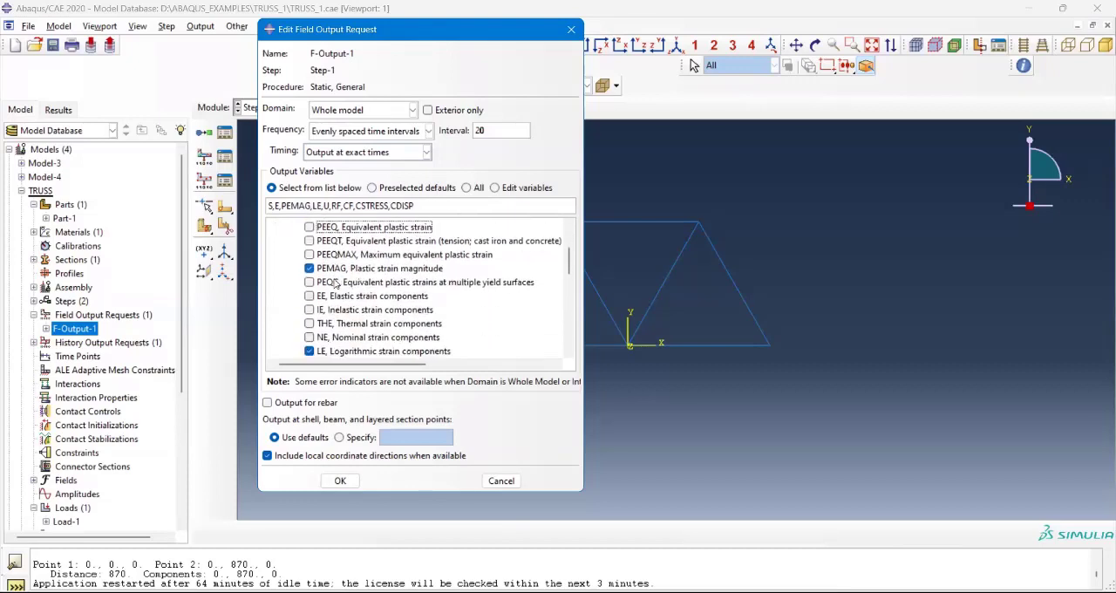
pyautogui.scroll(2, 336, 281)
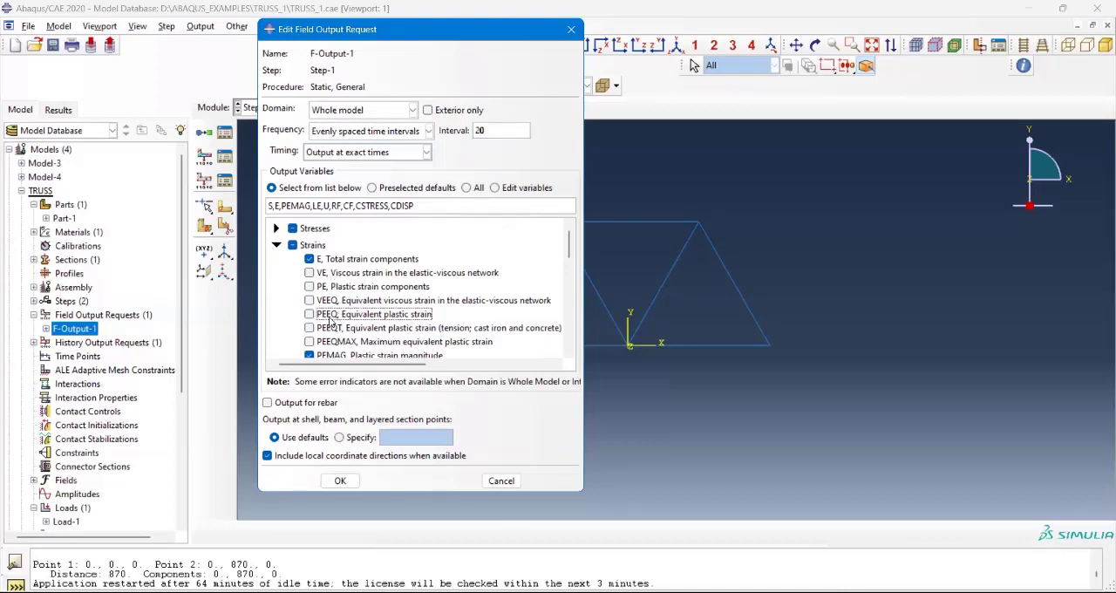
pyautogui.scroll(-1, 335, 319)
pyautogui.click(314, 313)
pyautogui.scroll(-2, 323, 317)
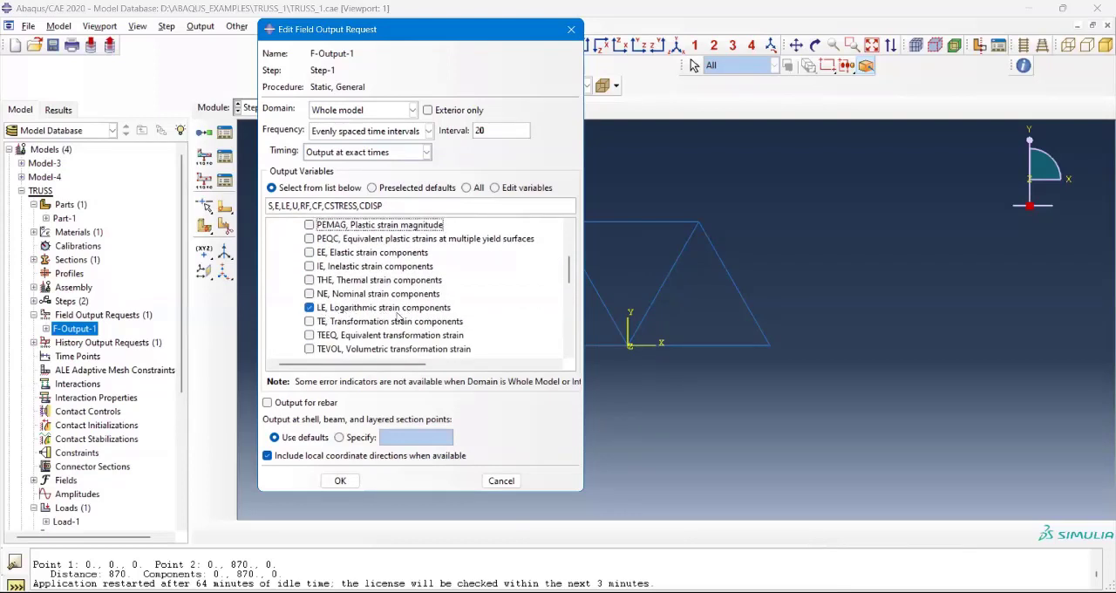
pyautogui.scroll(-2, 413, 318)
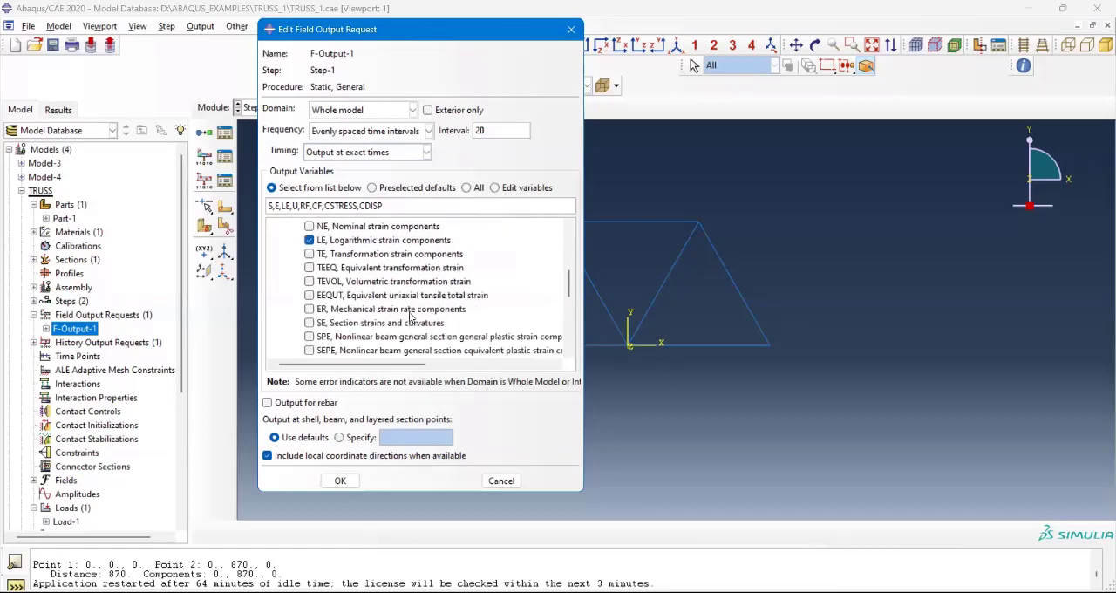
pyautogui.scroll(-1, 396, 288)
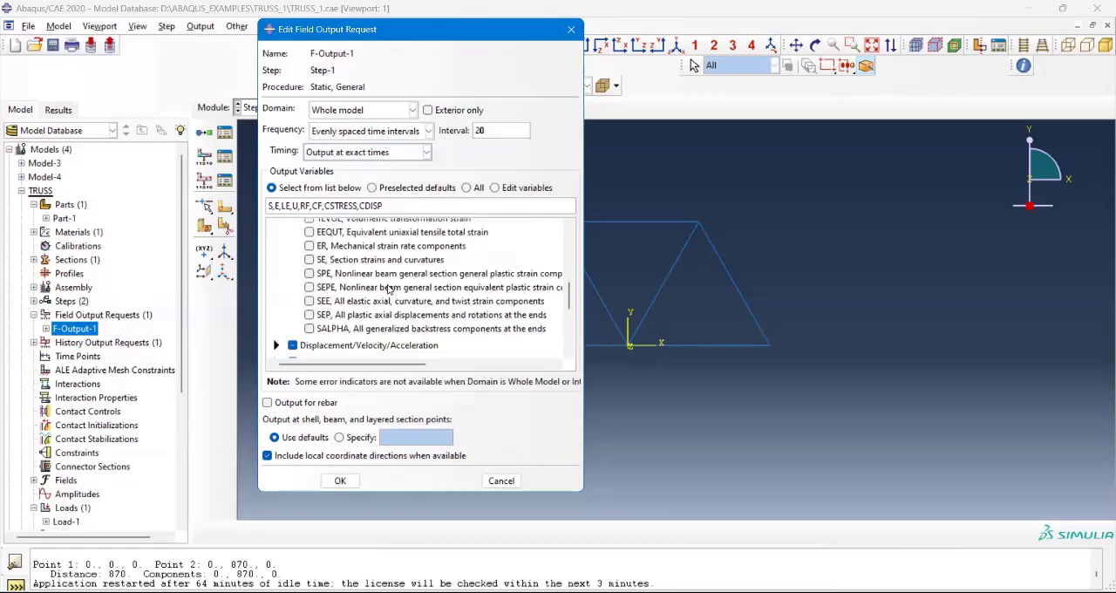
pyautogui.scroll(6, 395, 288)
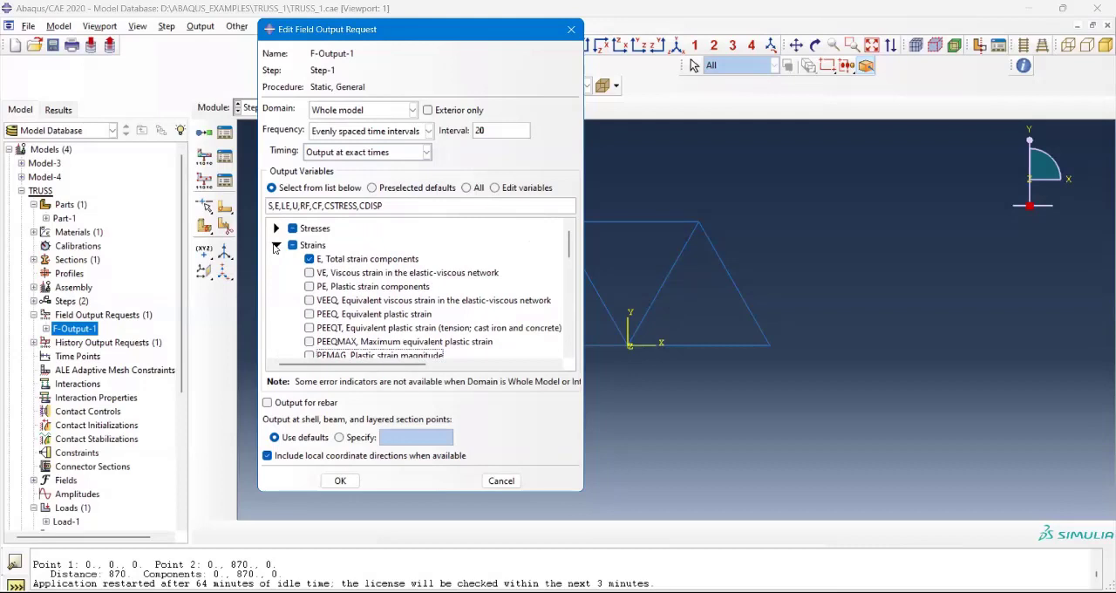
pyautogui.click(277, 245)
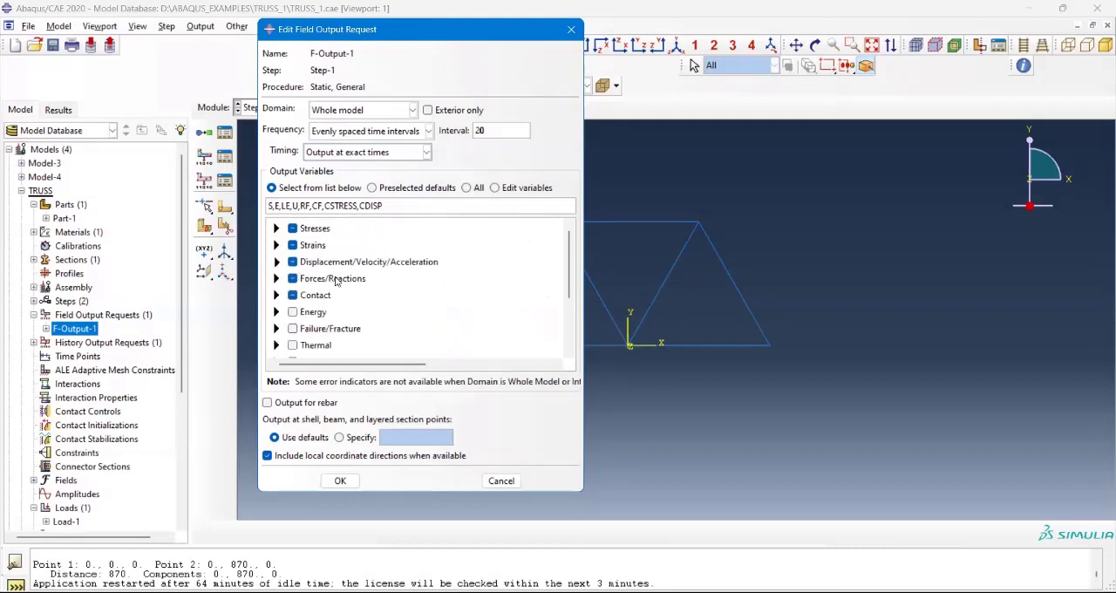
# Step: Examine the variables under Displacement/Velocity/Acceleration and Forces/Reactions, collapsing each group without changing its selection
pyautogui.click(277, 261)
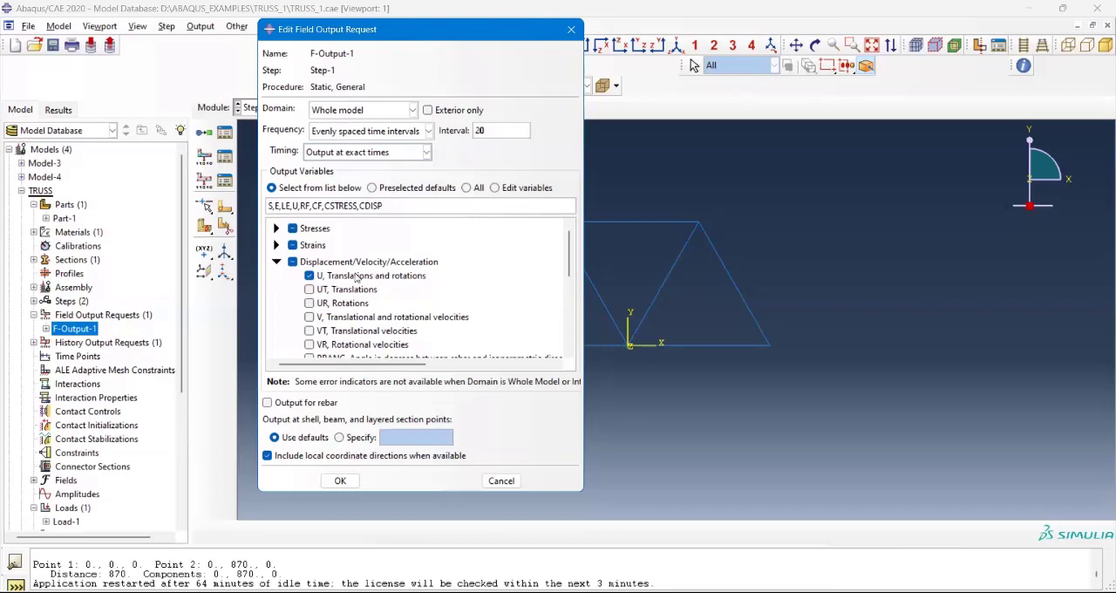
pyautogui.scroll(-1, 359, 319)
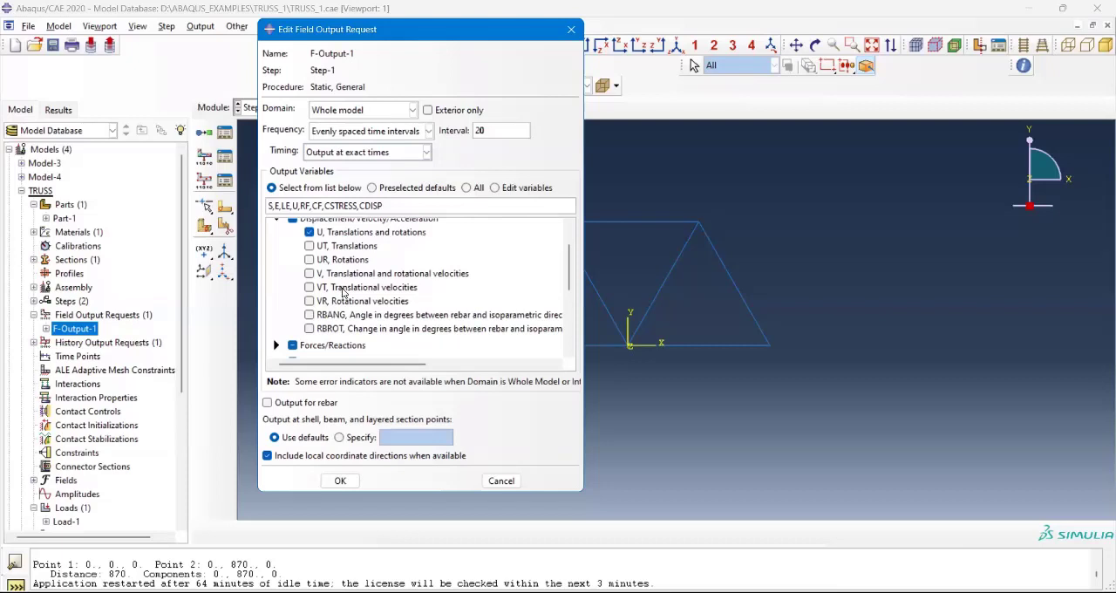
pyautogui.scroll(1, 344, 287)
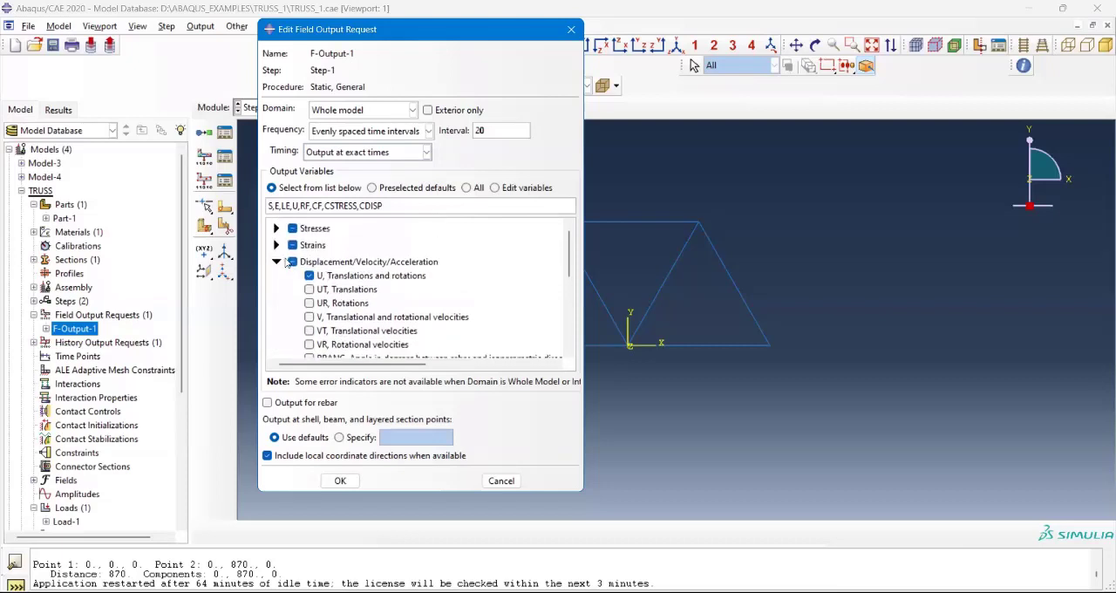
pyautogui.click(278, 262)
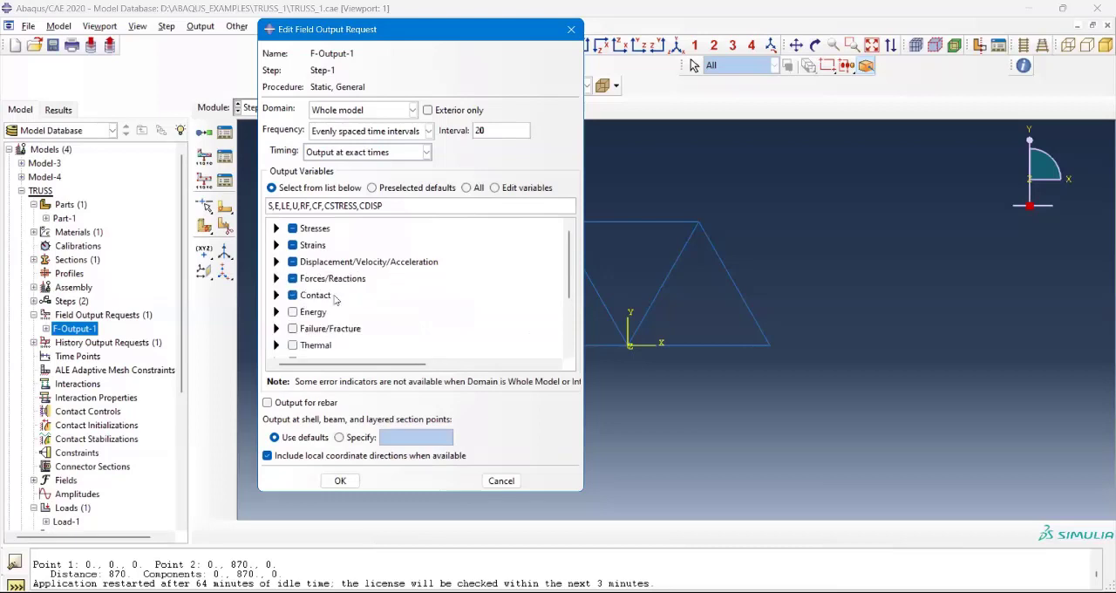
pyautogui.click(276, 278)
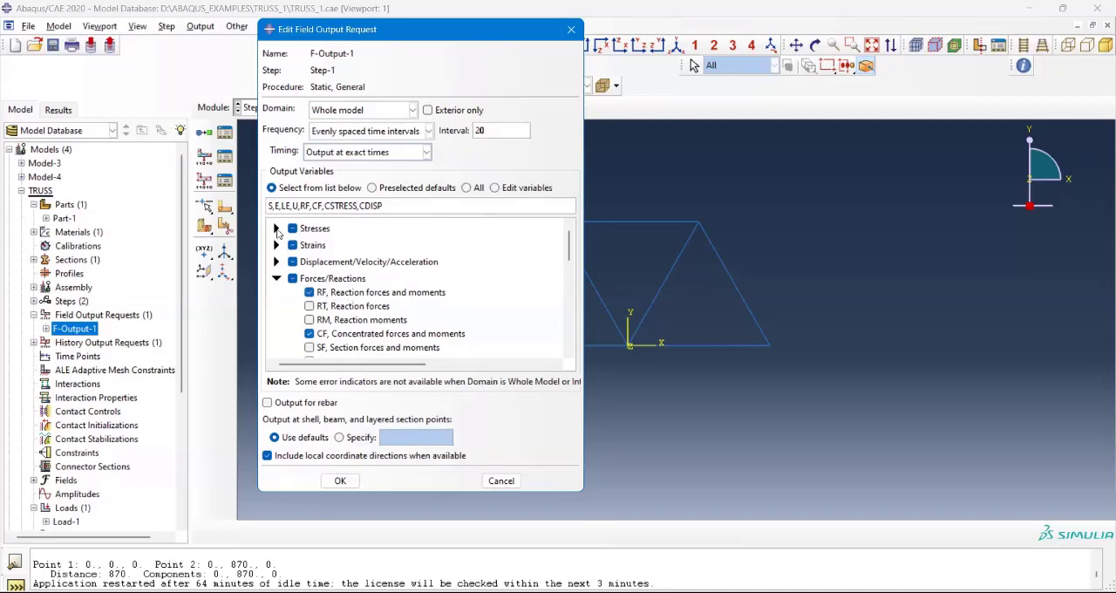
pyautogui.scroll(-3, 283, 303)
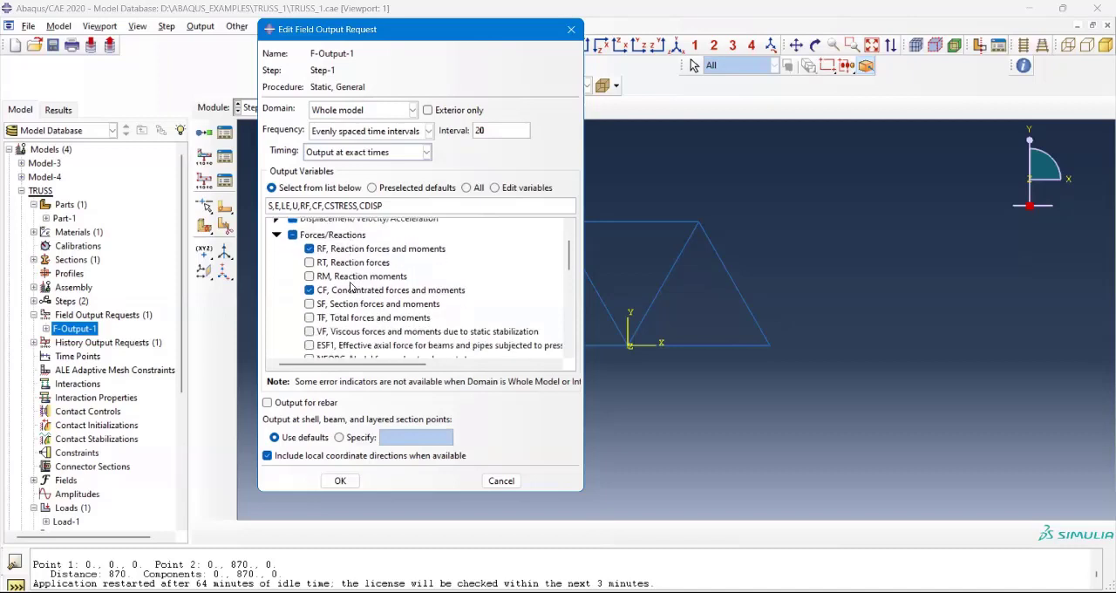
pyautogui.scroll(3, 284, 303)
pyautogui.click(276, 279)
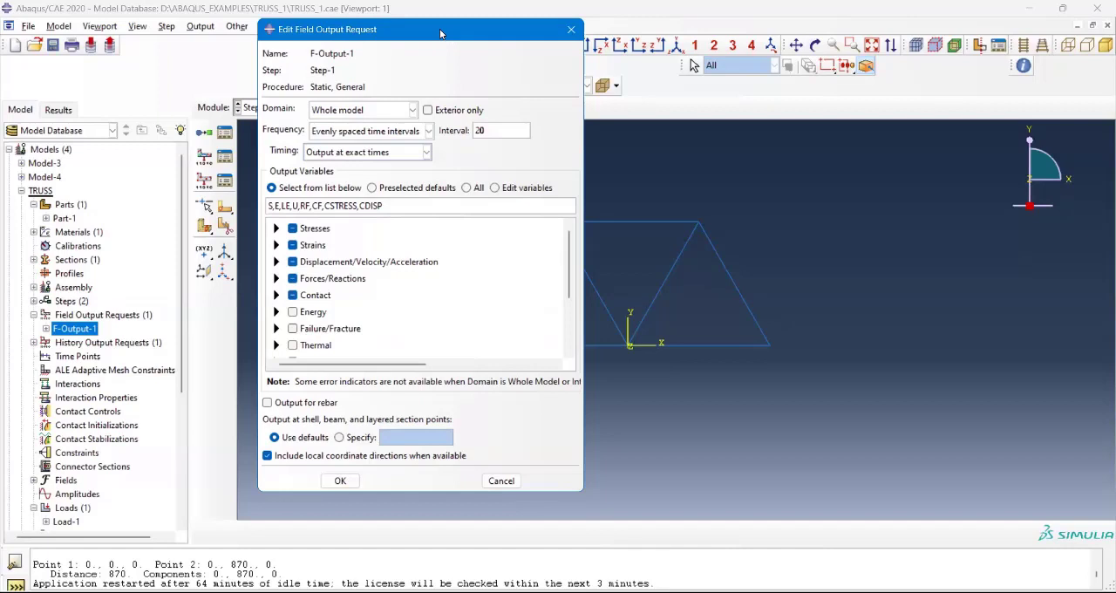
# Step: Move the field output request dialog aside and exclude all Contact variables from the request
pyautogui.moveTo(440, 33); pyautogui.dragTo(535, 48)
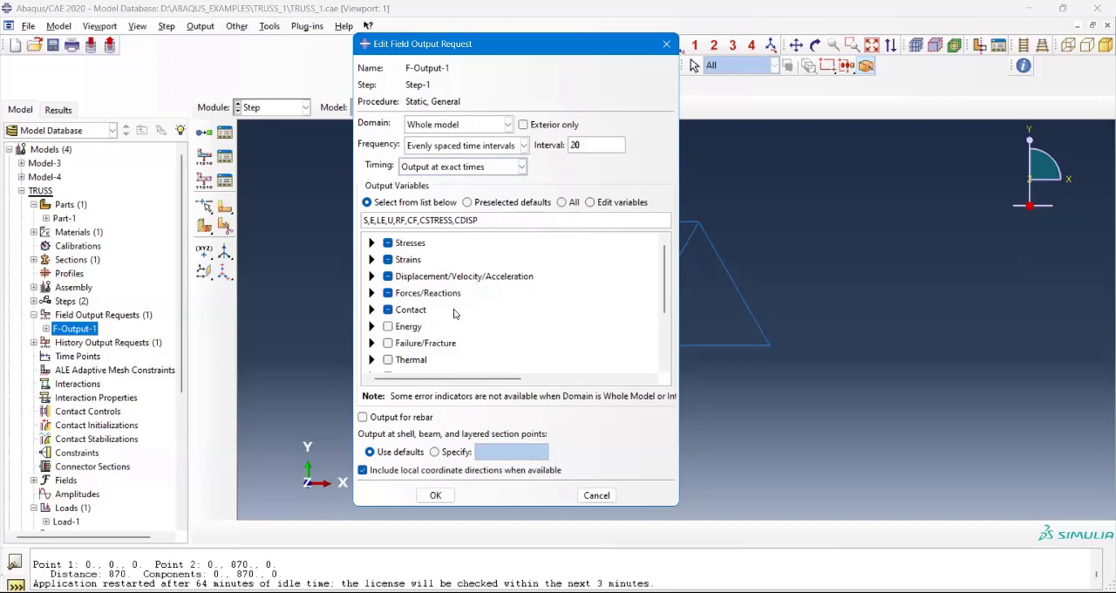
pyautogui.click(427, 307)
pyautogui.scroll(-2, 427, 305)
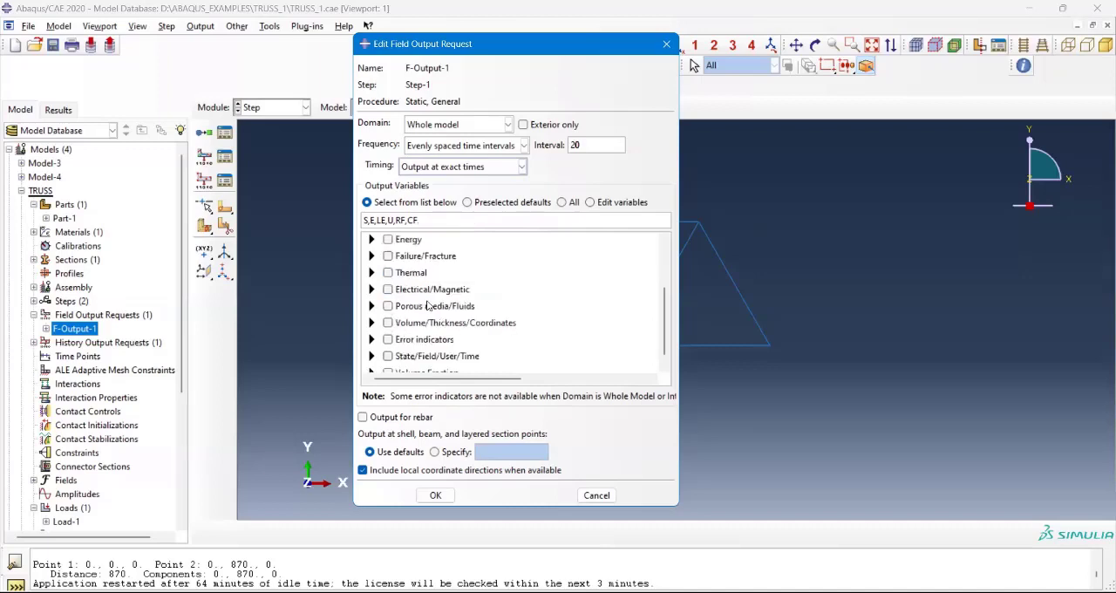
pyautogui.scroll(2, 424, 301)
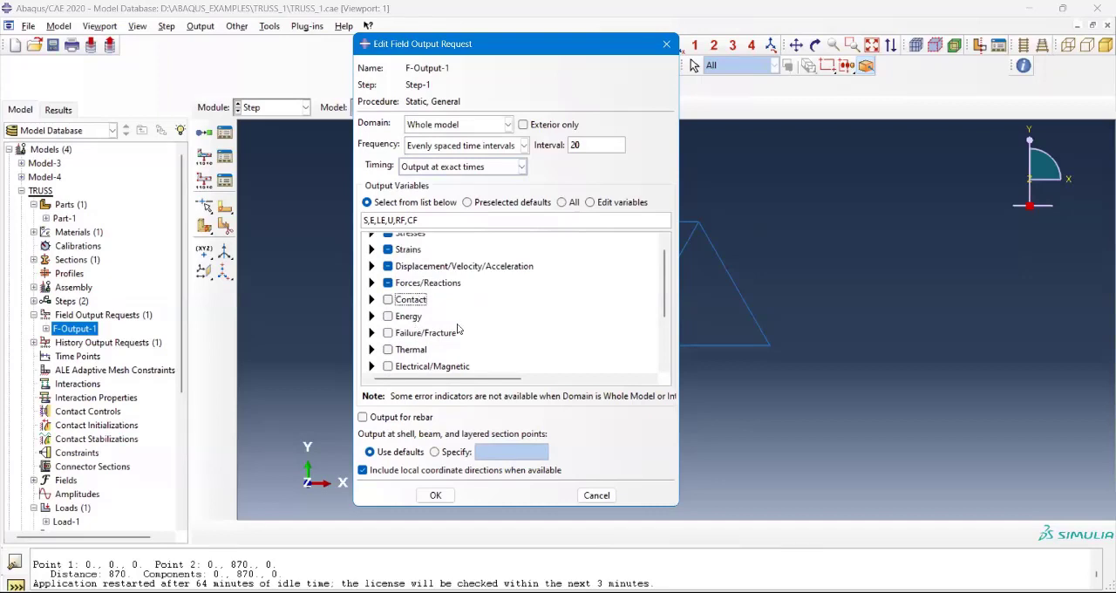
# Step: Examine the damage and fracture variables available under Failure/Fracture, and collapse the group without selecting any
pyautogui.scroll(-1, 419, 314)
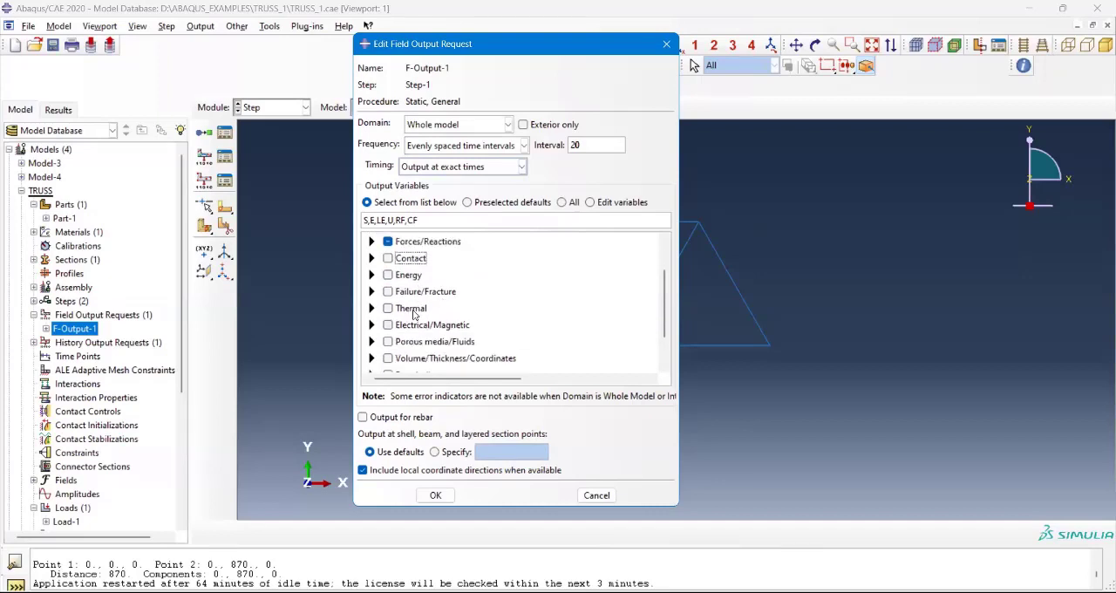
pyautogui.click(372, 289)
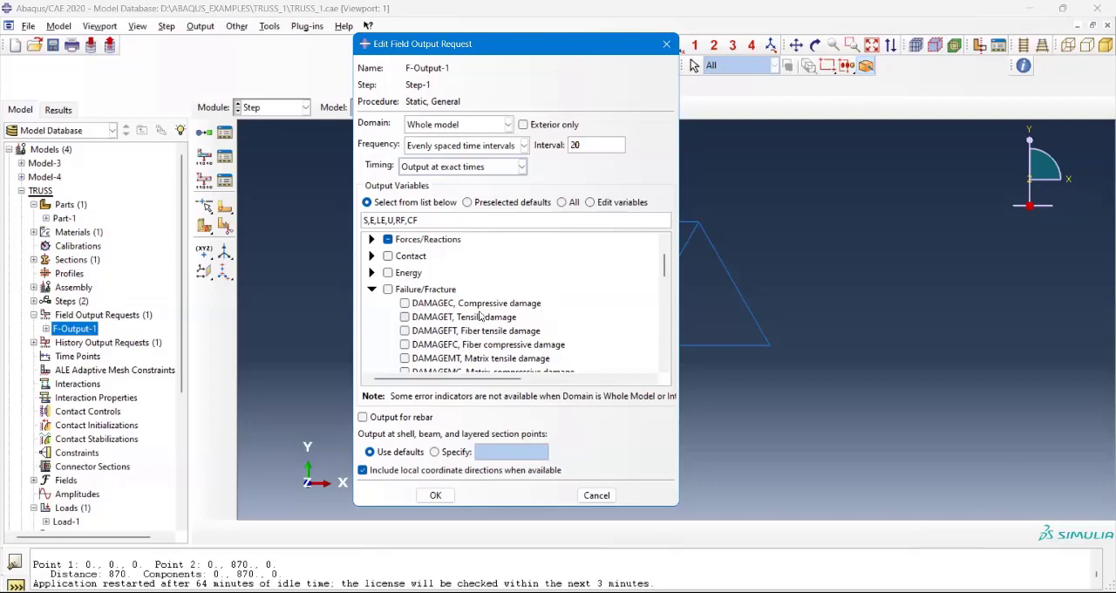
pyautogui.scroll(-1, 498, 319)
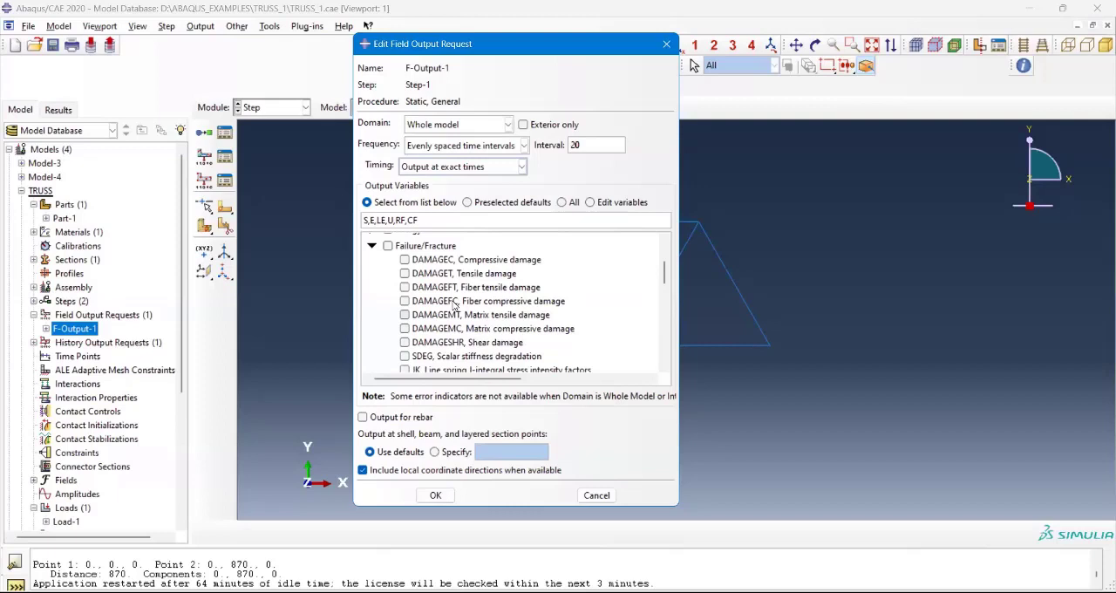
pyautogui.scroll(-1, 470, 309)
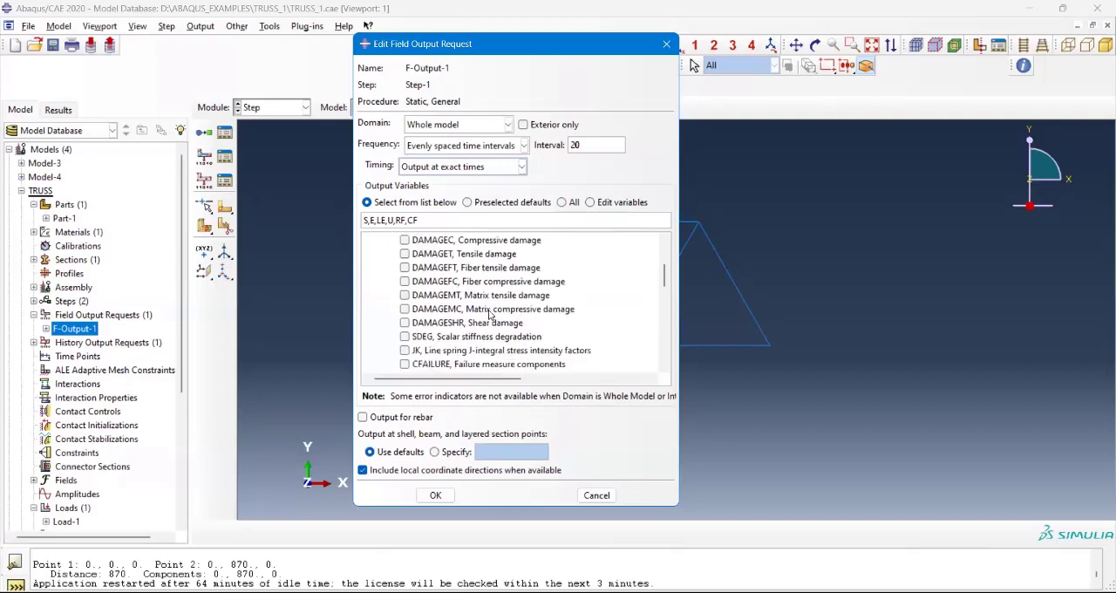
pyautogui.scroll(-5, 490, 316)
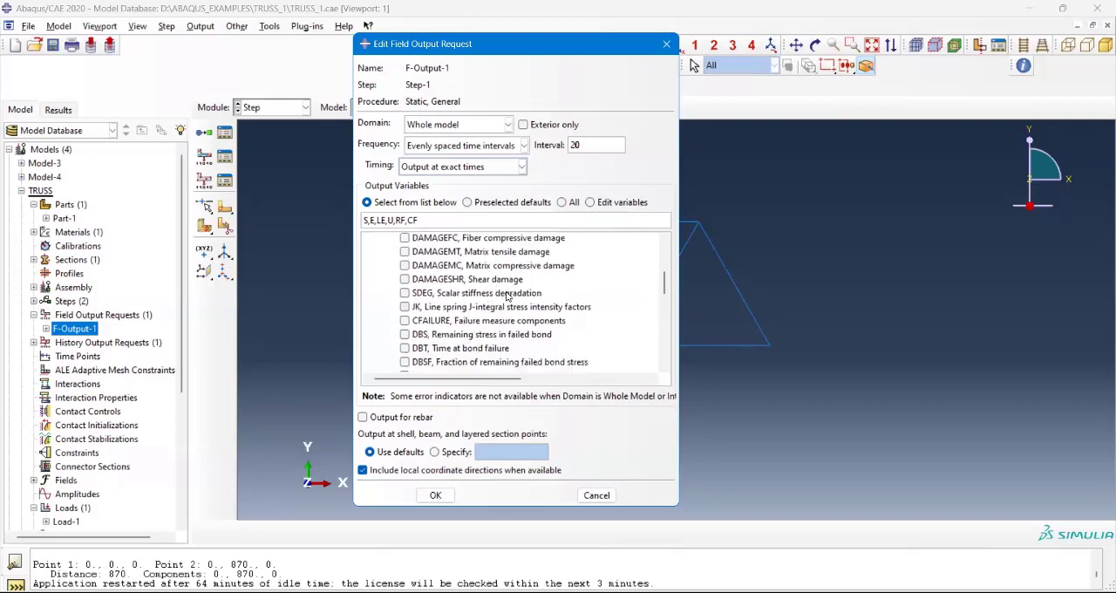
pyautogui.scroll(-5, 441, 304)
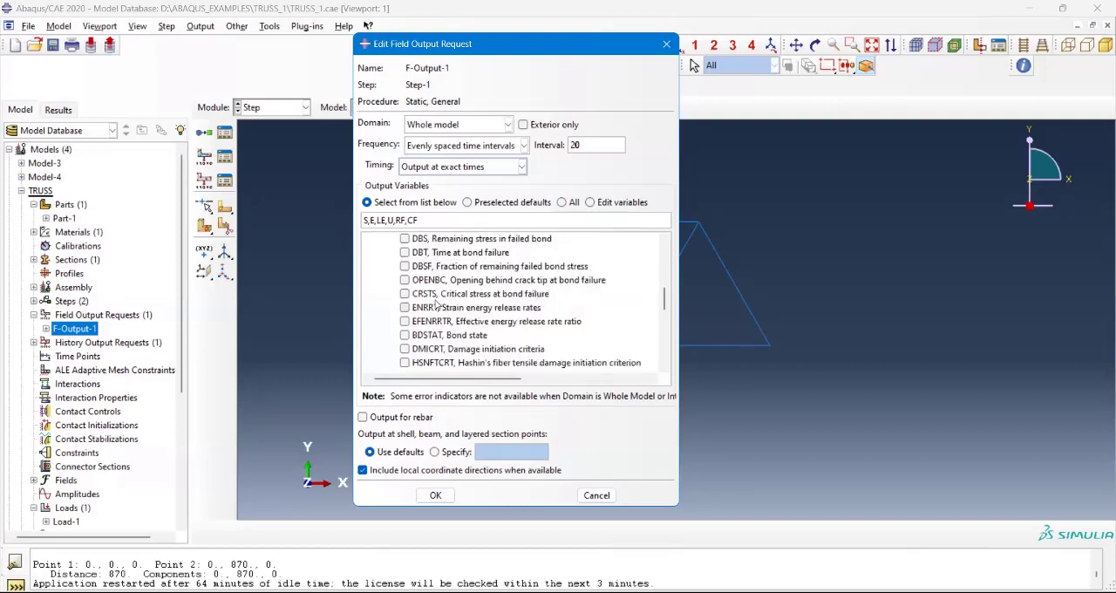
pyautogui.scroll(-1, 439, 305)
pyautogui.scroll(-1, 438, 304)
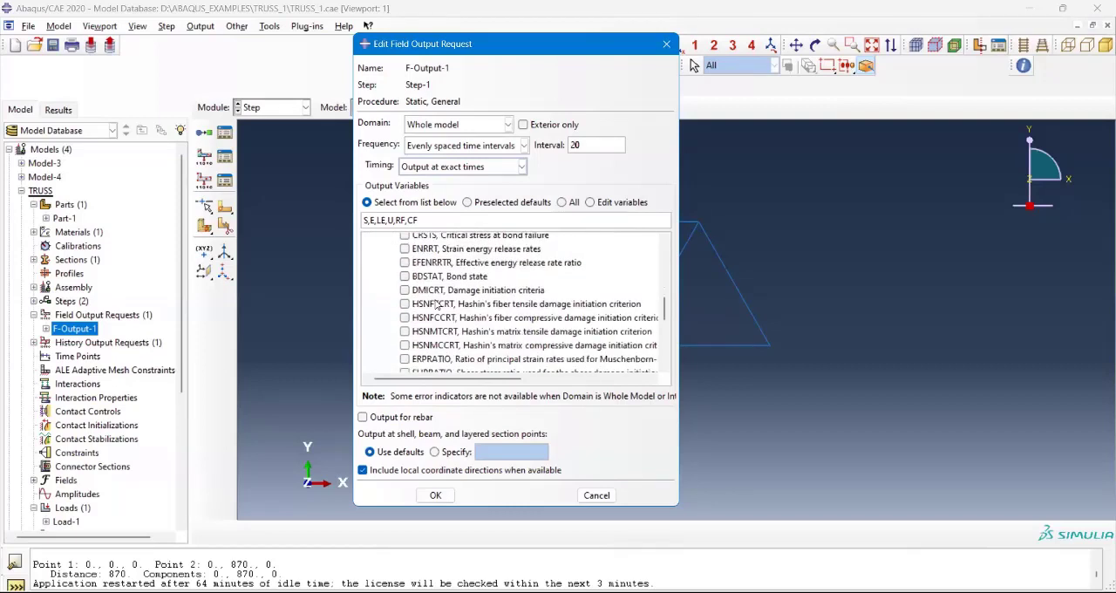
pyautogui.scroll(-1, 438, 304)
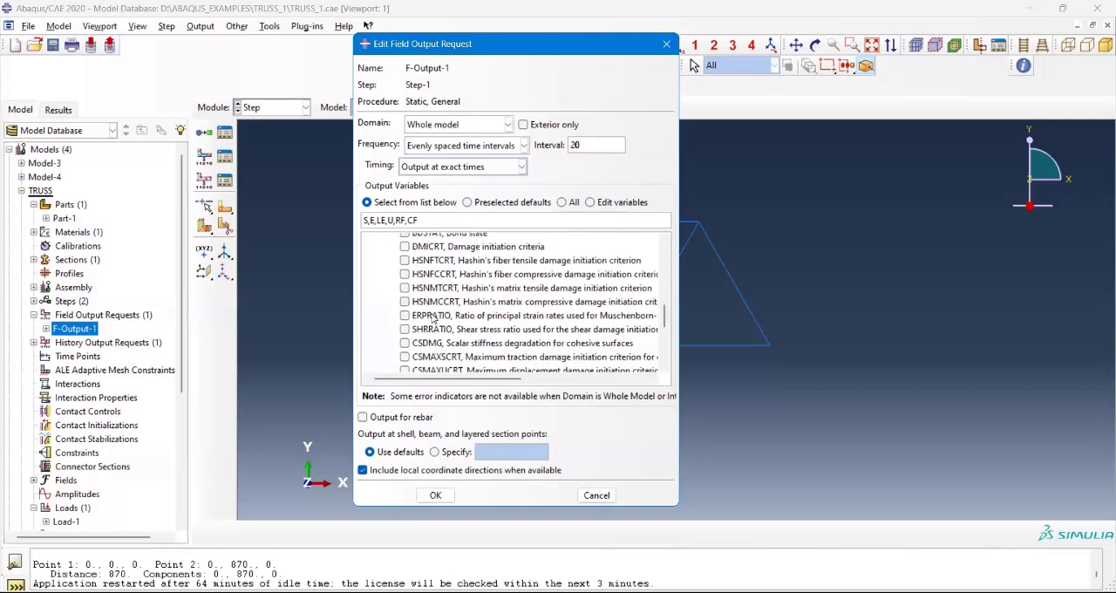
pyautogui.scroll(-2, 435, 313)
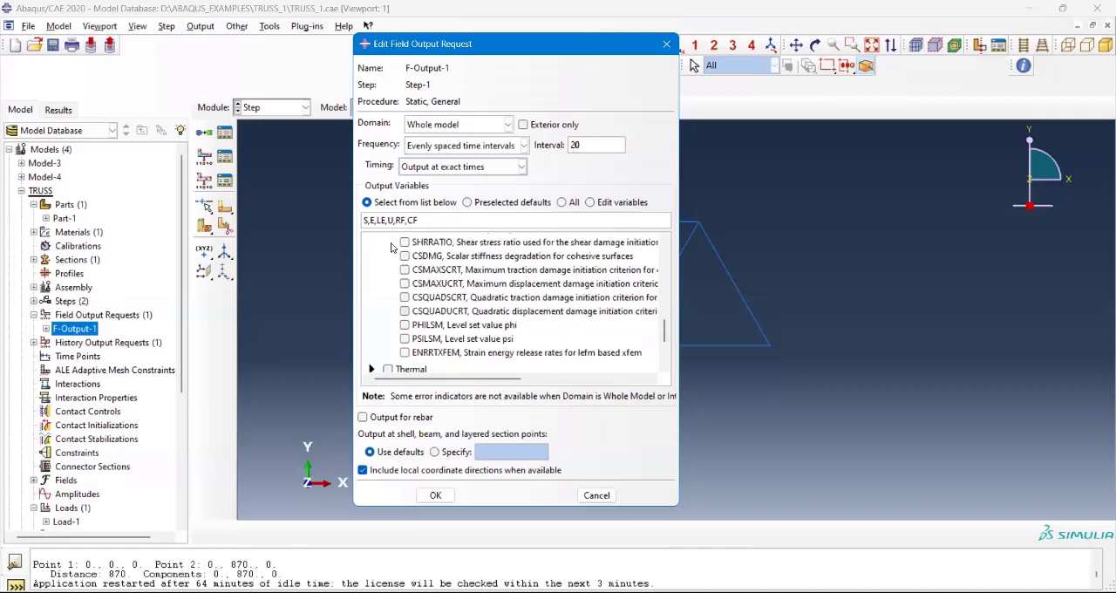
pyautogui.scroll(3, 375, 297)
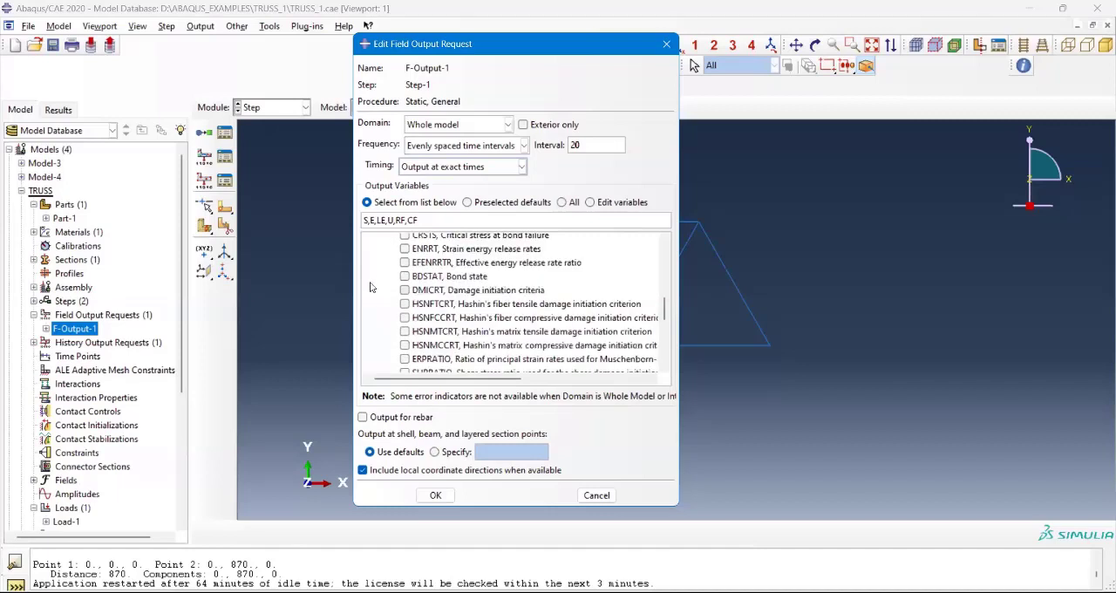
pyautogui.scroll(5, 374, 329)
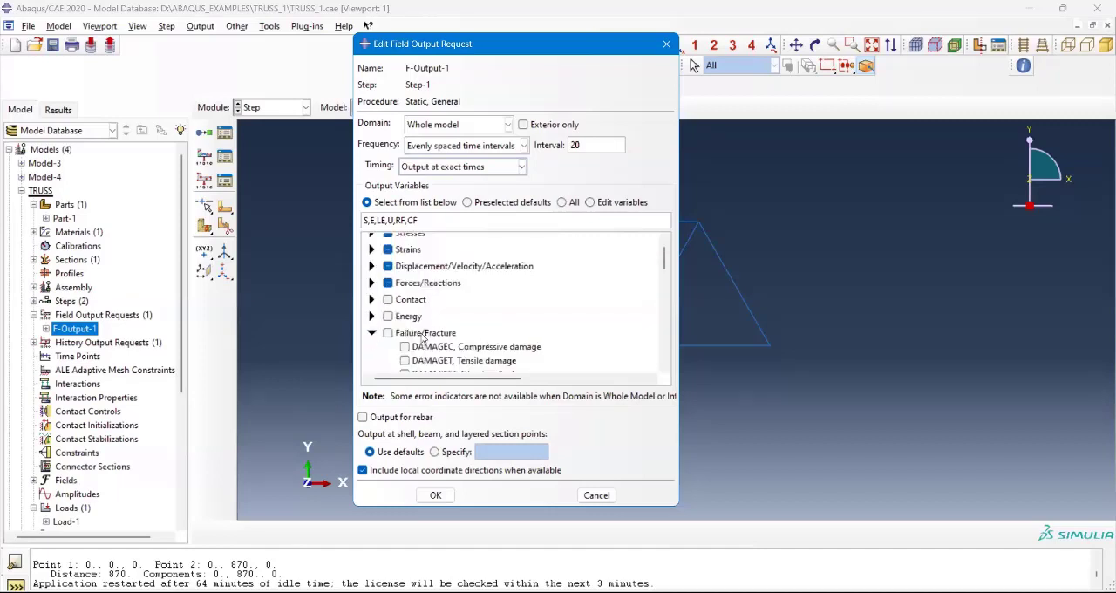
pyautogui.click(372, 334)
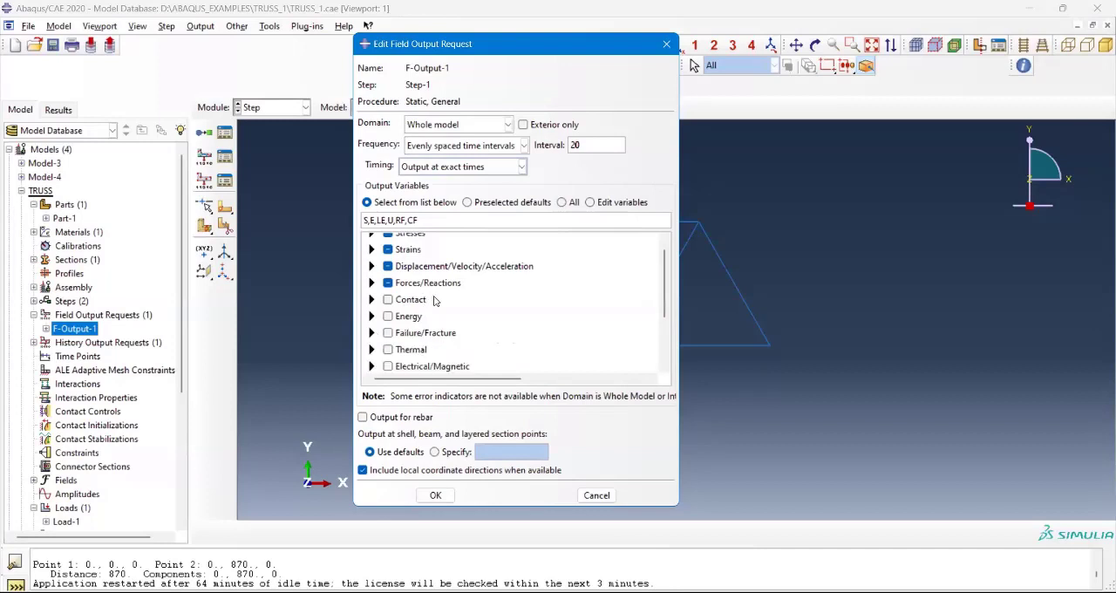
# Step: Review the remaining output variable groups and accept the edited F-Output-1 field output request
pyautogui.scroll(-2, 434, 300)
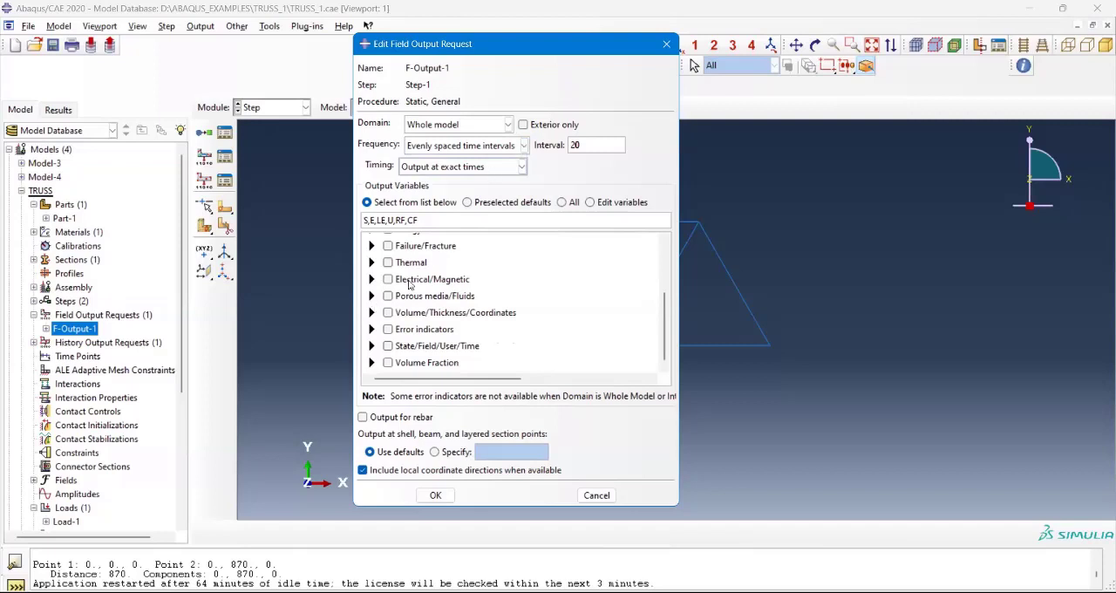
pyautogui.scroll(2, 419, 272)
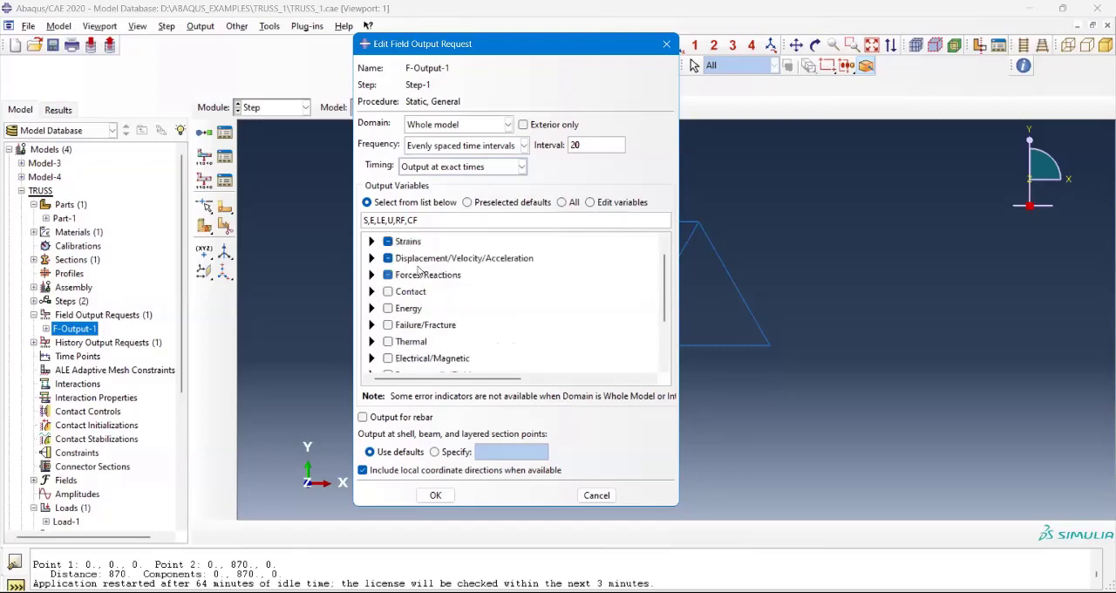
pyautogui.scroll(1, 418, 272)
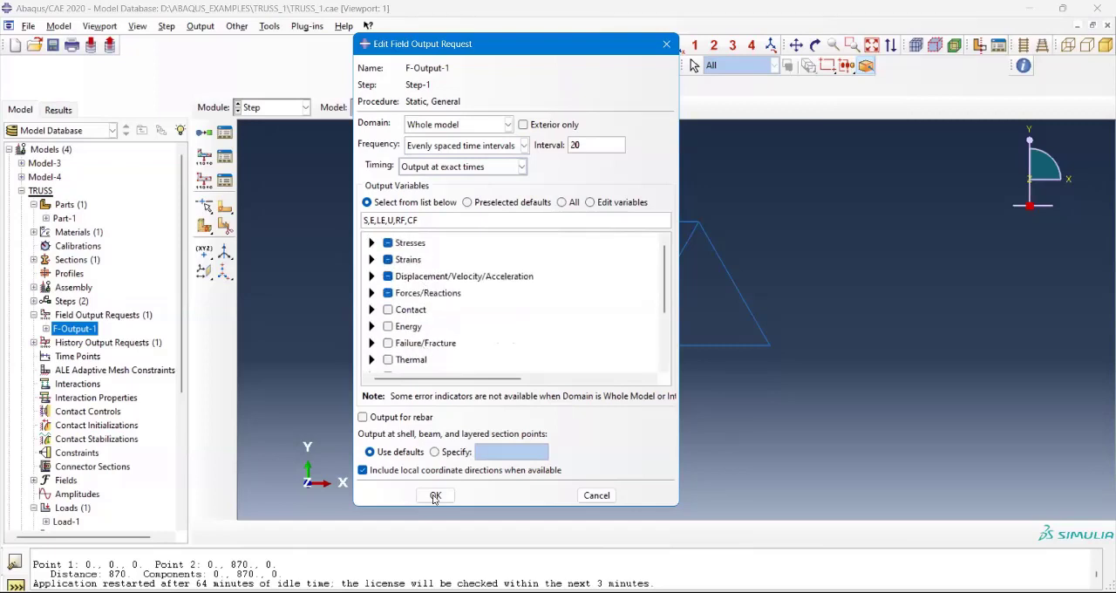
pyautogui.scroll(-2, 453, 314)
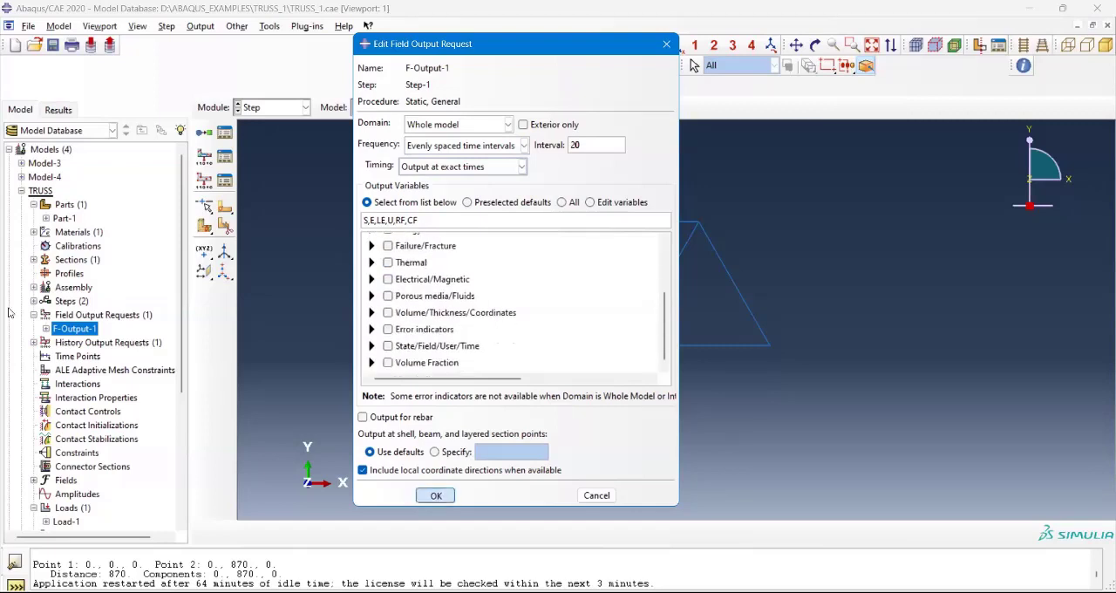
pyautogui.press('Escape')
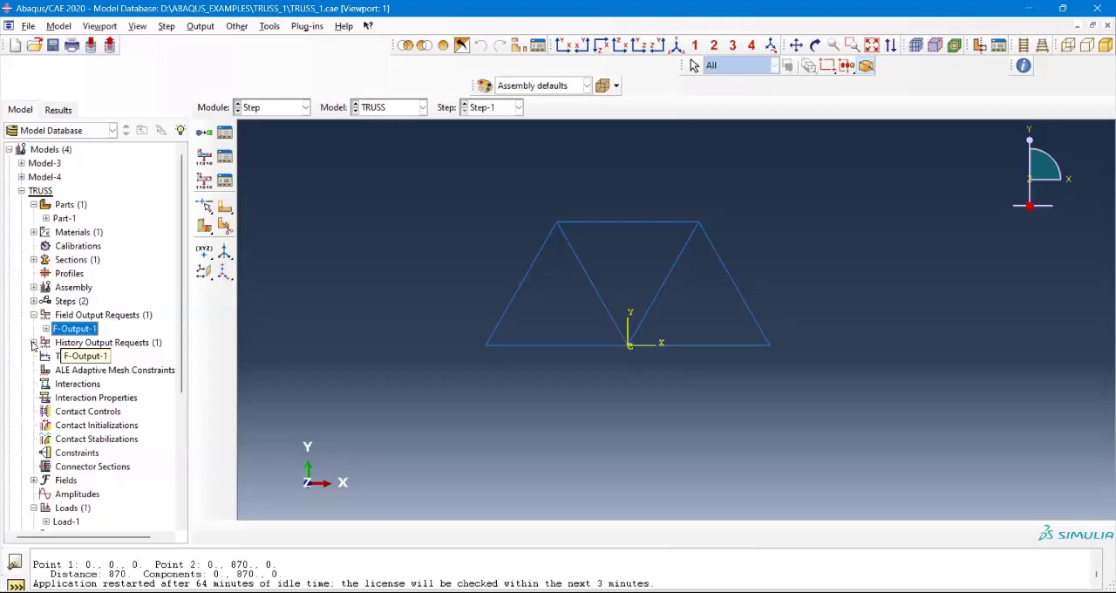
# Step: Open the H-Output-1 history output request, move its dialog clear of the truss, and examine the variables under Energy
pyautogui.doubleClick(76, 347)
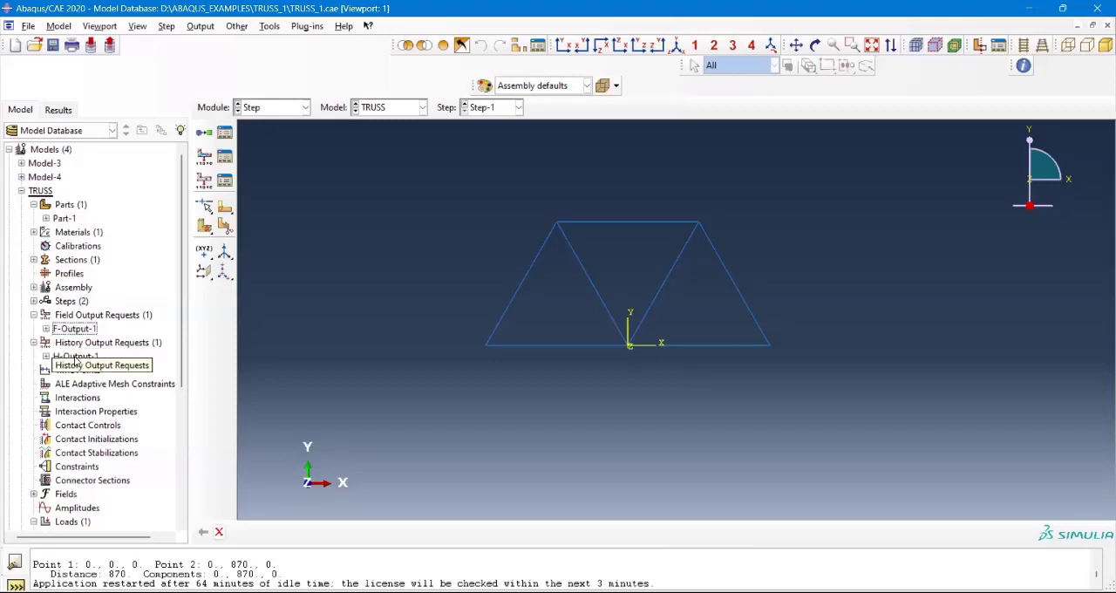
pyautogui.click(75, 358)
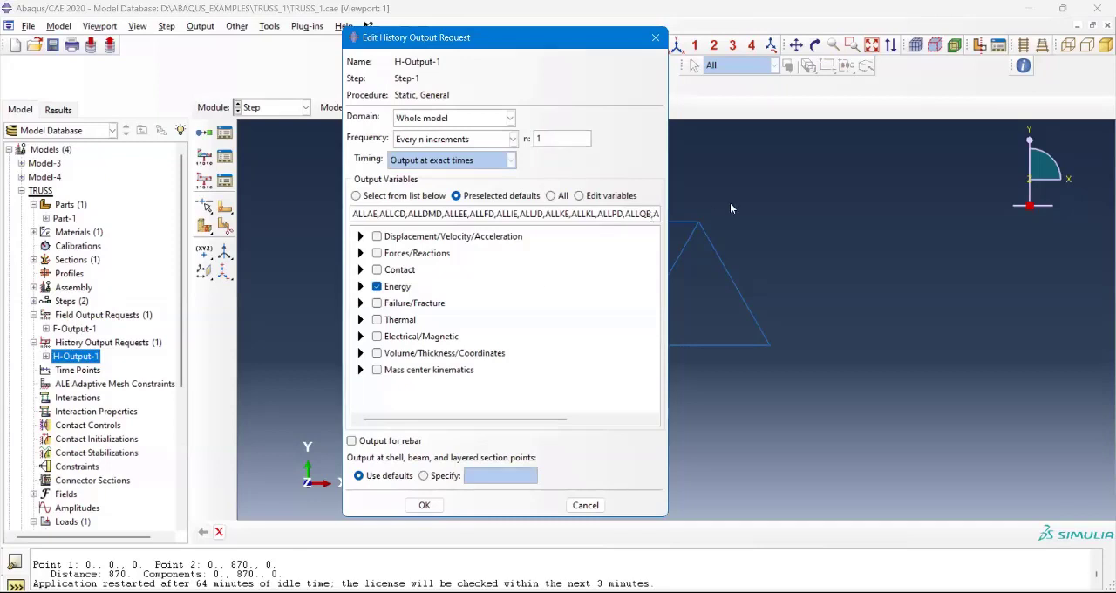
pyautogui.click(280, 170)
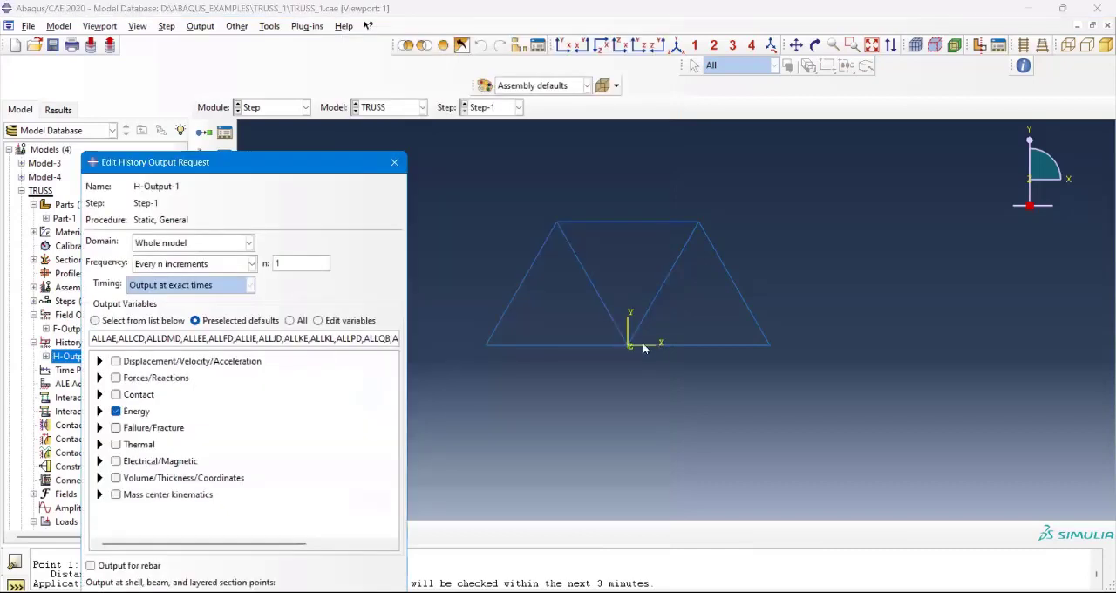
pyautogui.press('Escape')
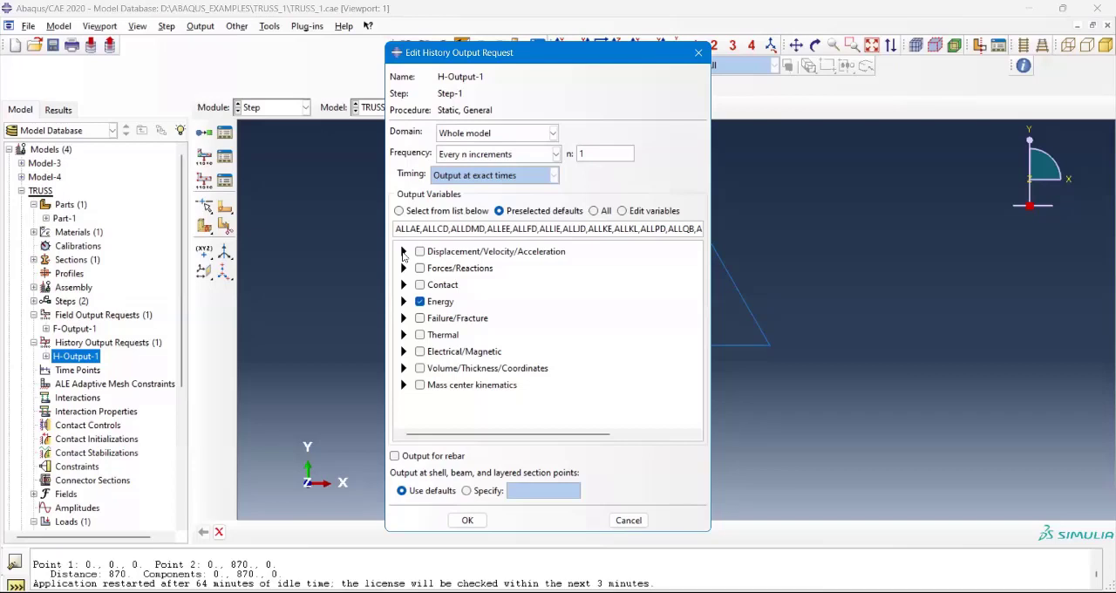
pyautogui.click(404, 301)
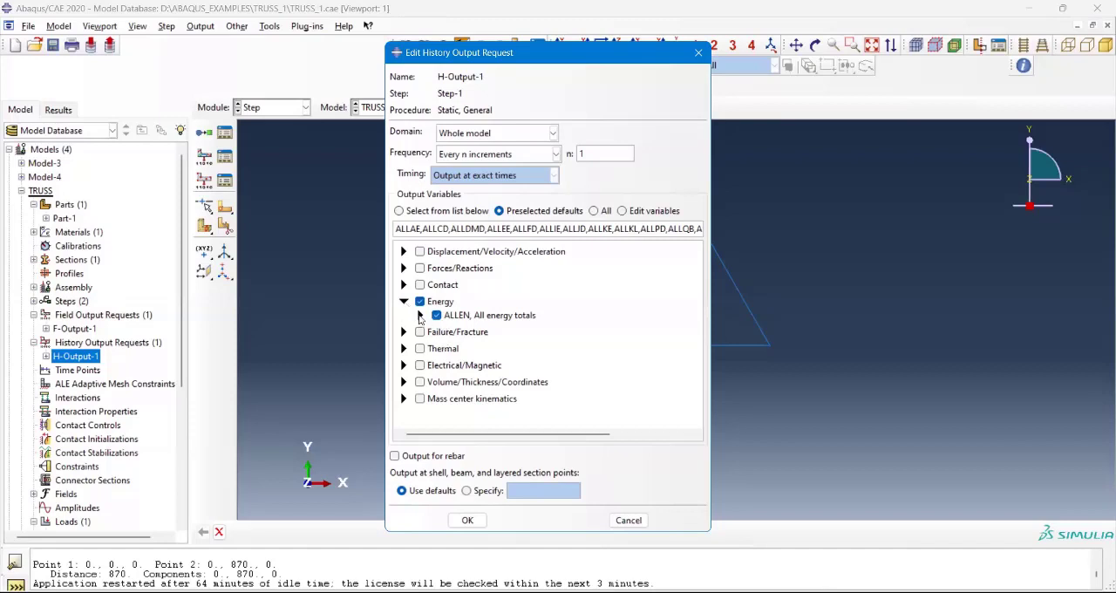
pyautogui.click(405, 303)
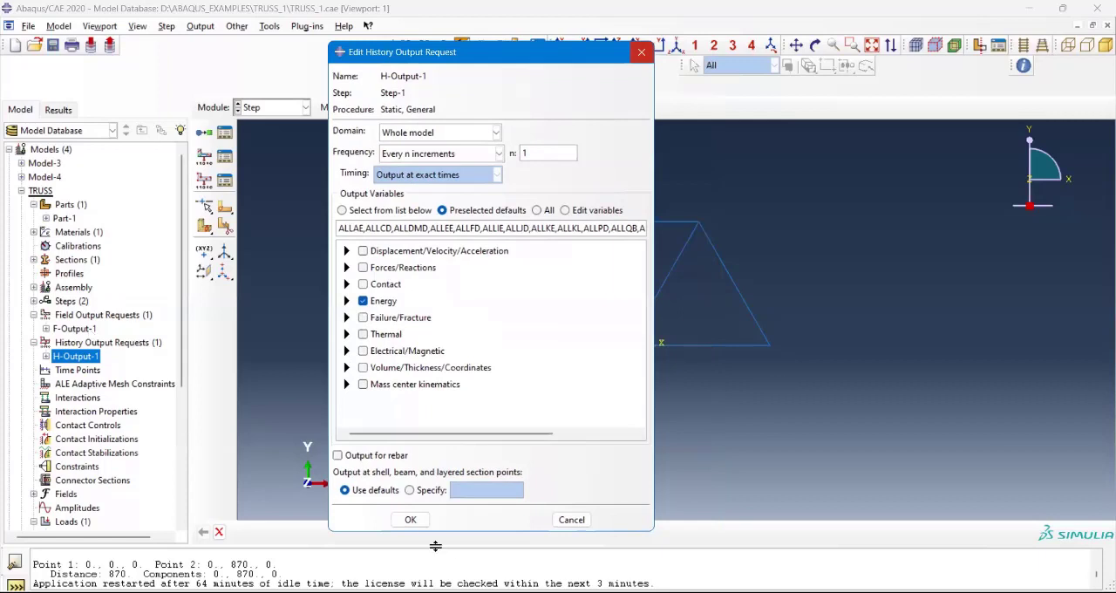
pyautogui.click(281, 111)
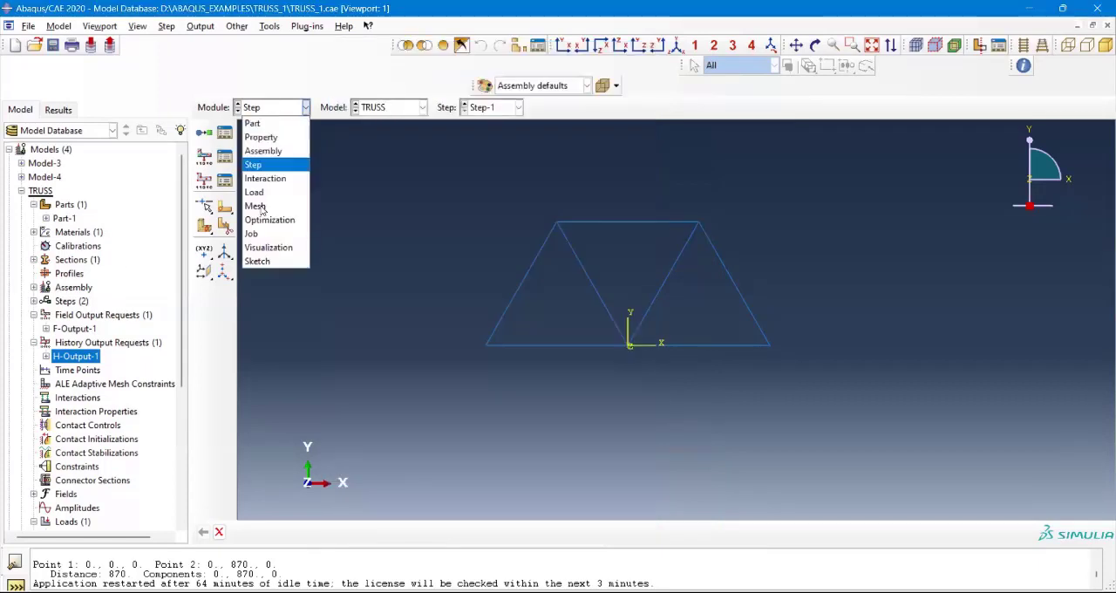
pyautogui.click(467, 232)
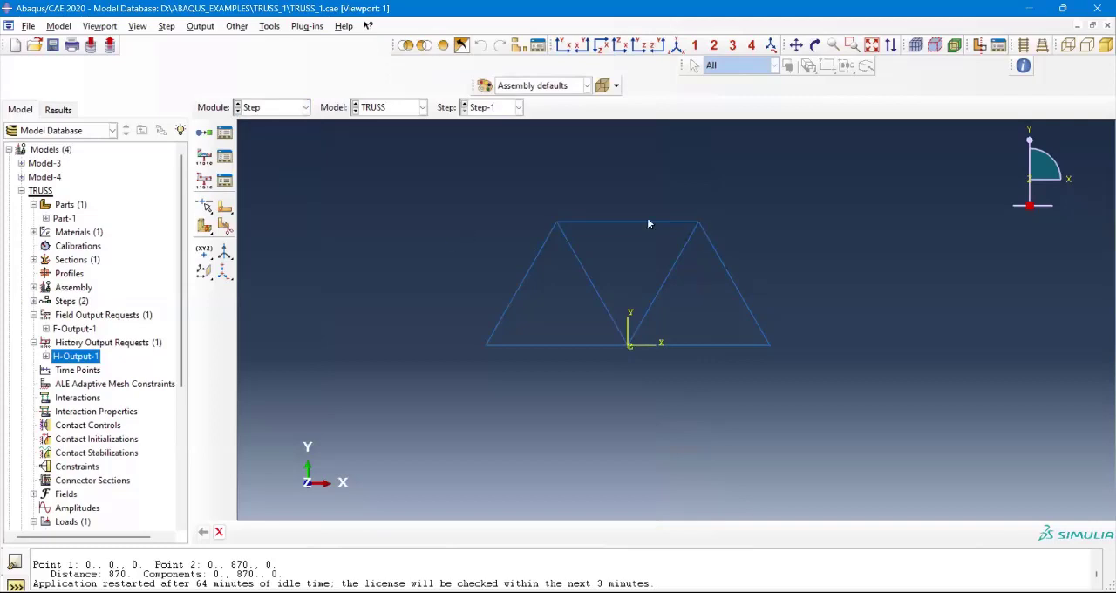
pyautogui.scroll(1, 645, 223)
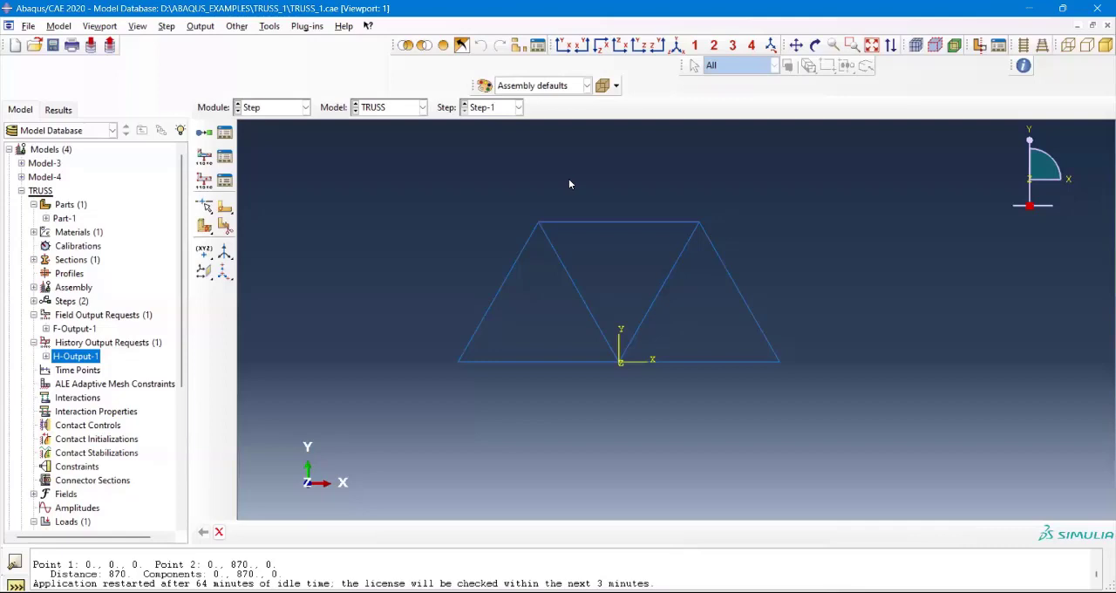
# Step: Collapse the TRUSS model in the model tree and open the results of Job-1
pyautogui.click(21, 190)
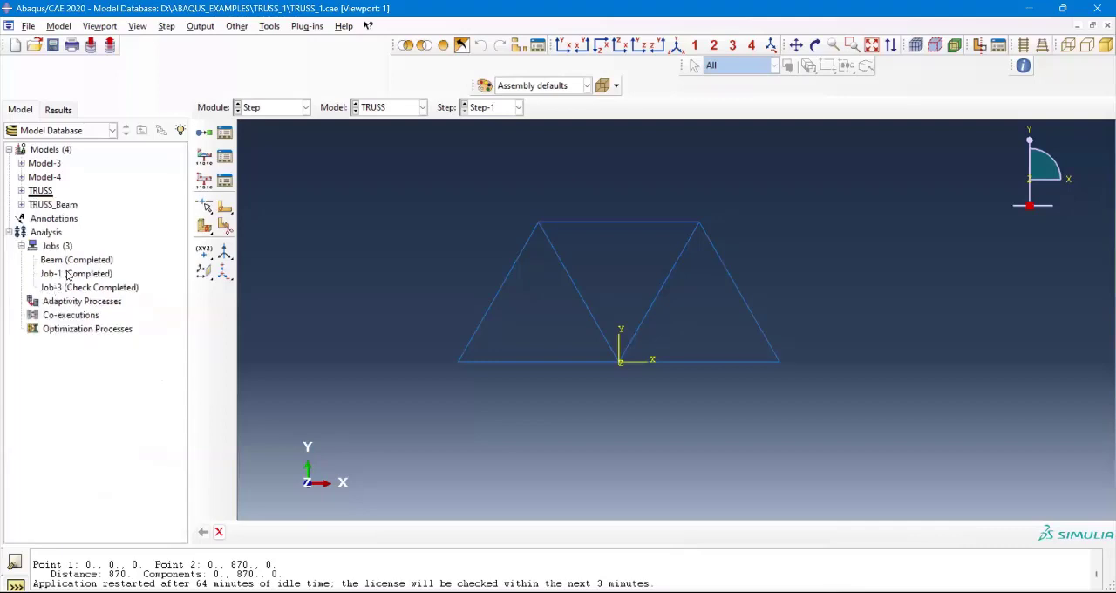
pyautogui.click(68, 276)
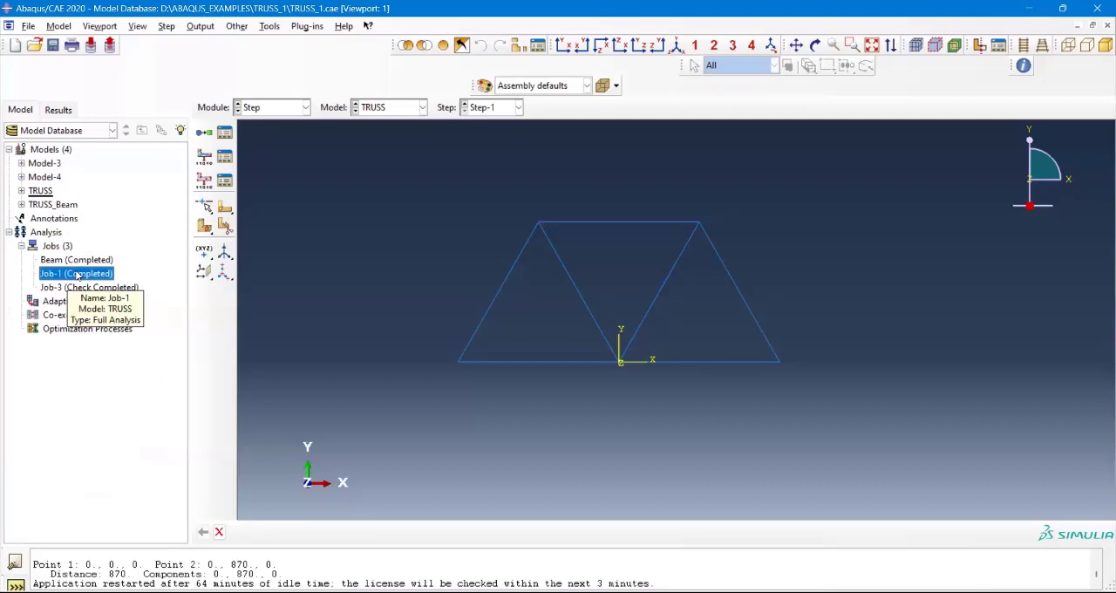
pyautogui.rightClick(78, 276)
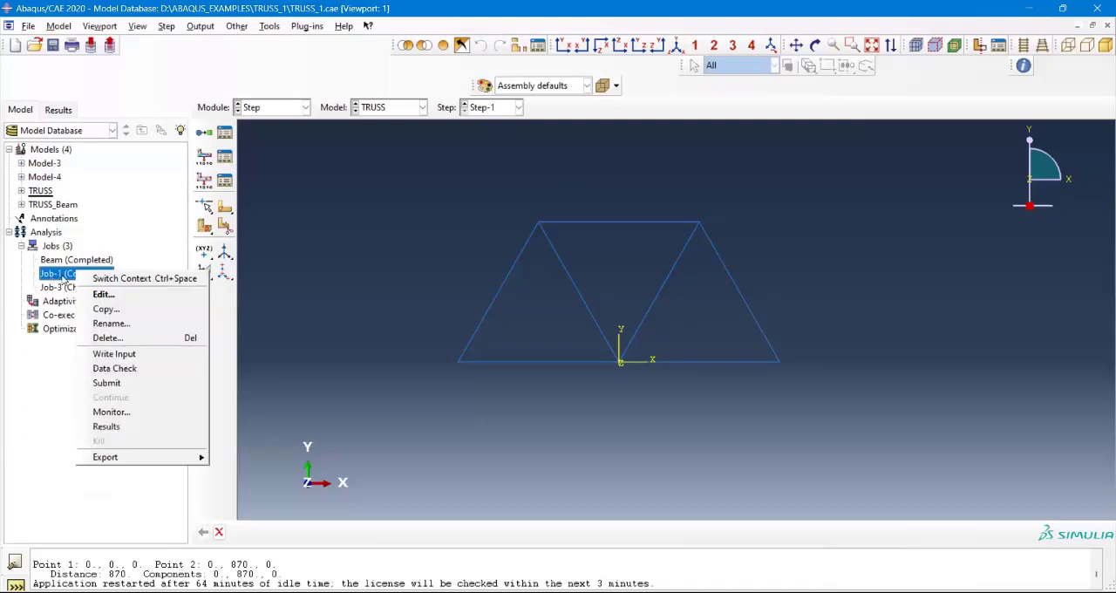
pyautogui.rightClick(58, 274)
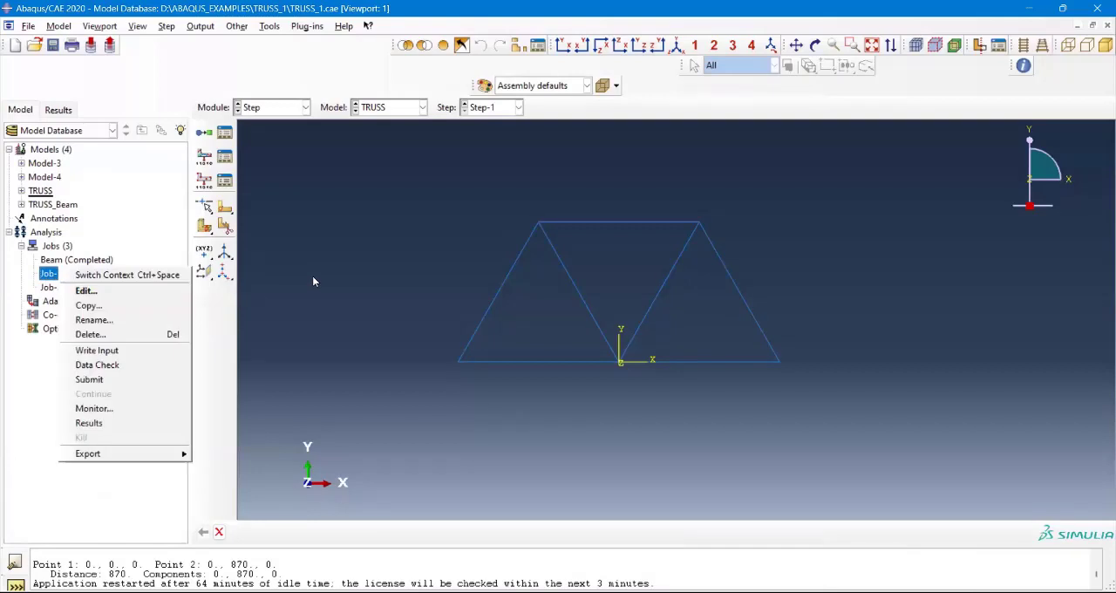
pyautogui.click(65, 278)
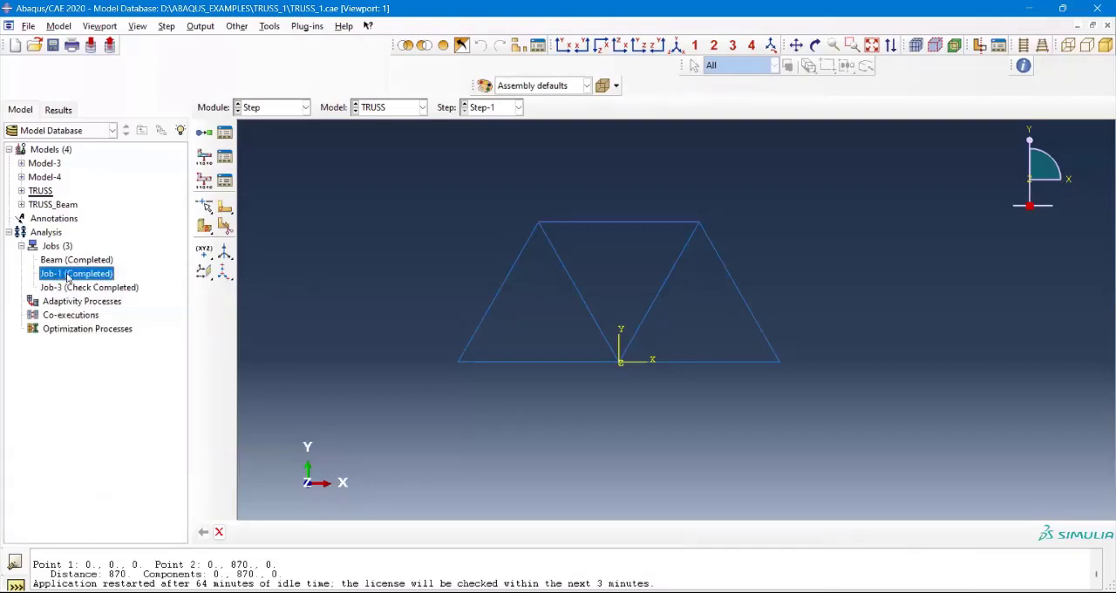
pyautogui.rightClick(70, 272)
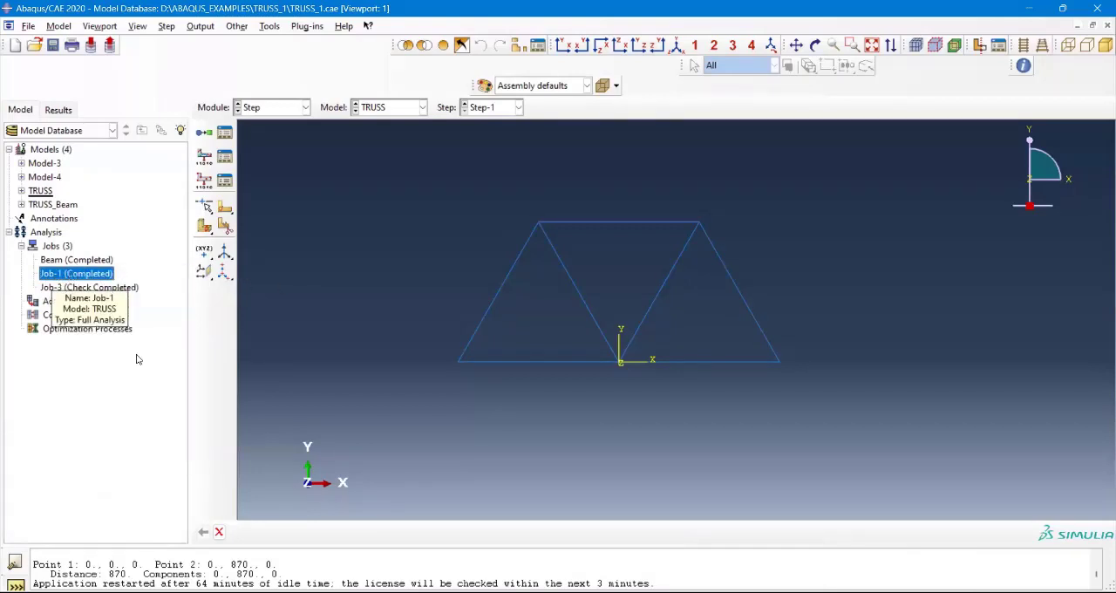
pyautogui.click(133, 432)
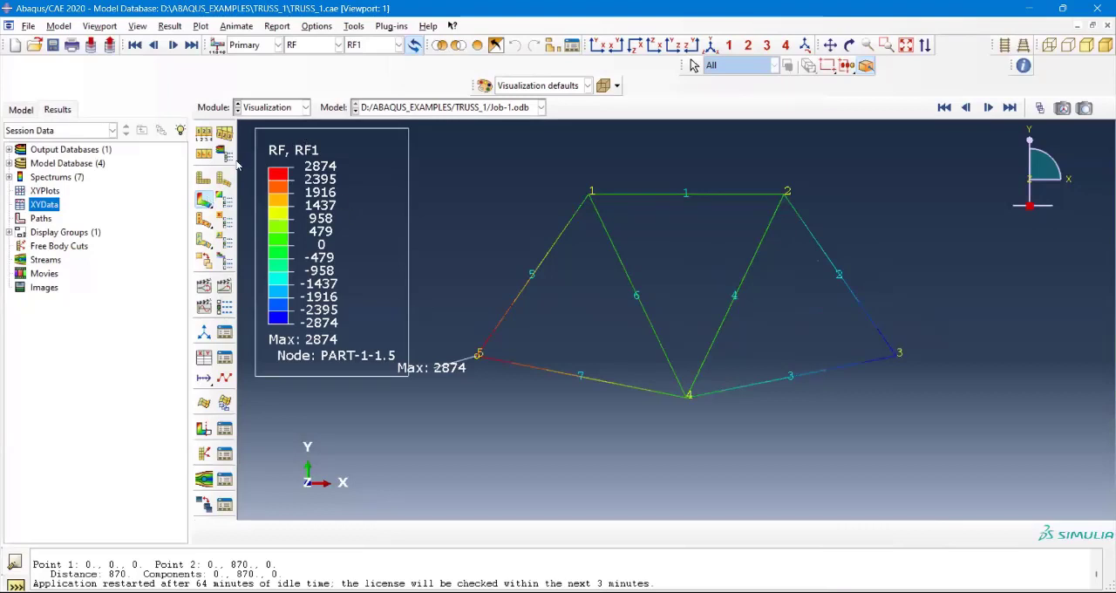
# Step: Plot the undeformed truss and turn off its node labels and element labels in the common plot options
pyautogui.click(207, 180)
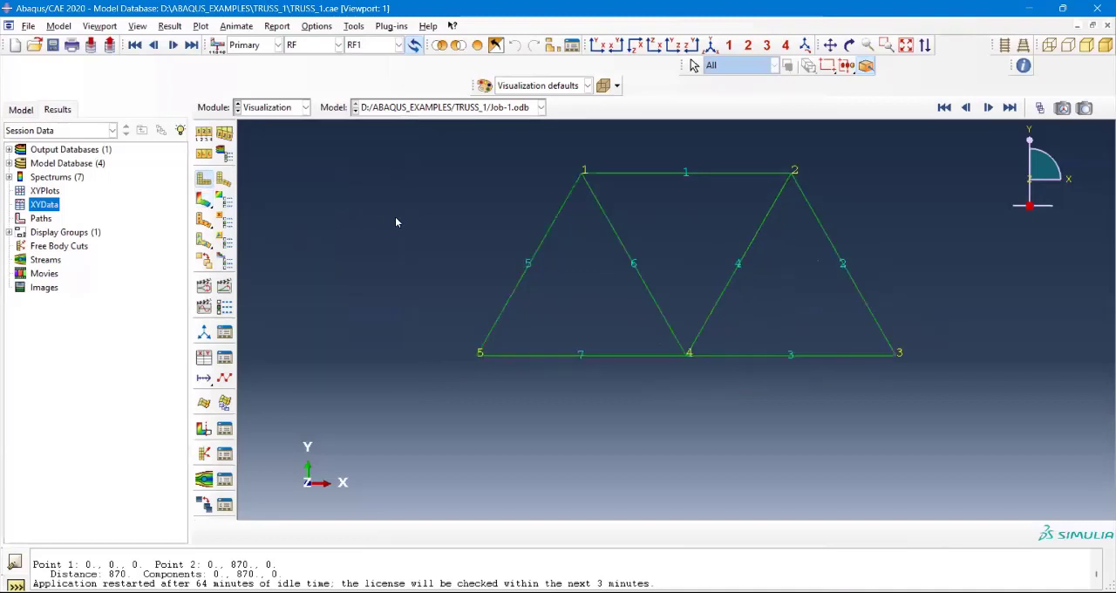
pyautogui.click(204, 135)
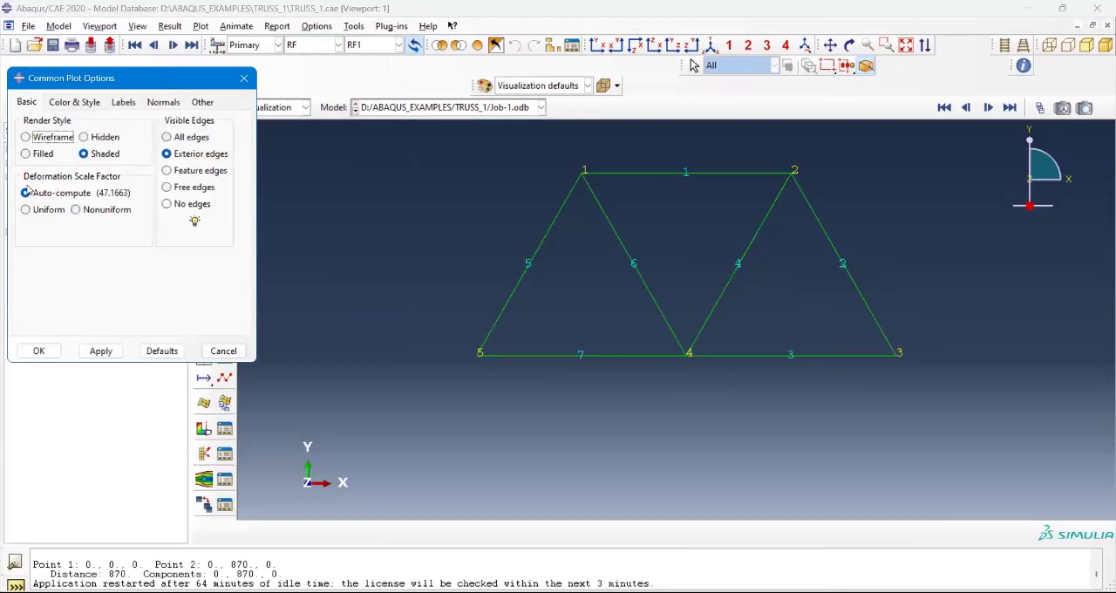
pyautogui.click(123, 102)
pyautogui.click(25, 189)
pyautogui.click(26, 156)
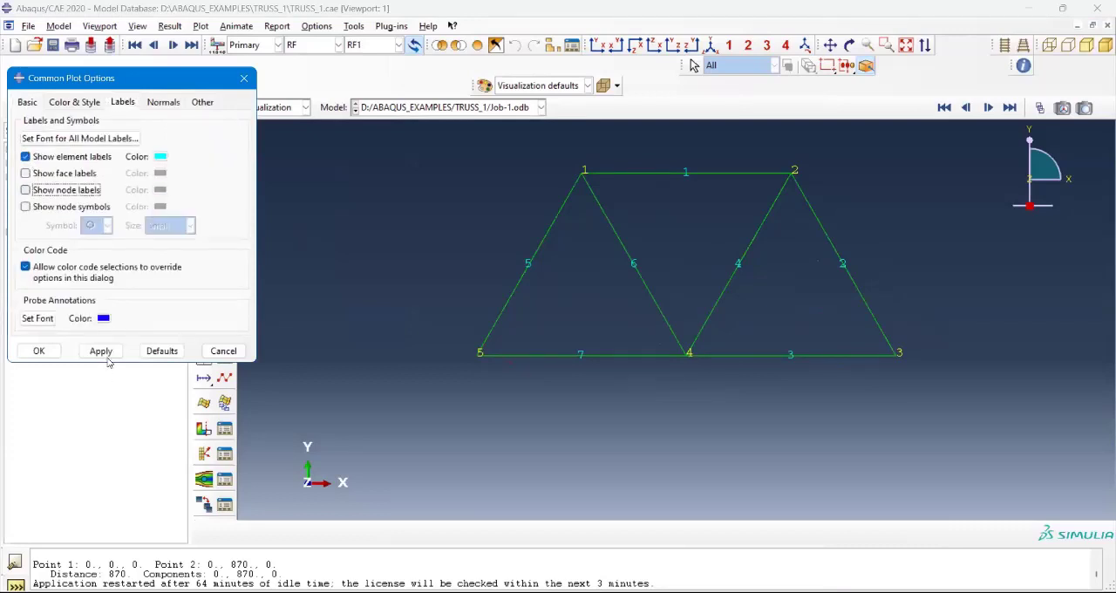
pyautogui.press('Return')
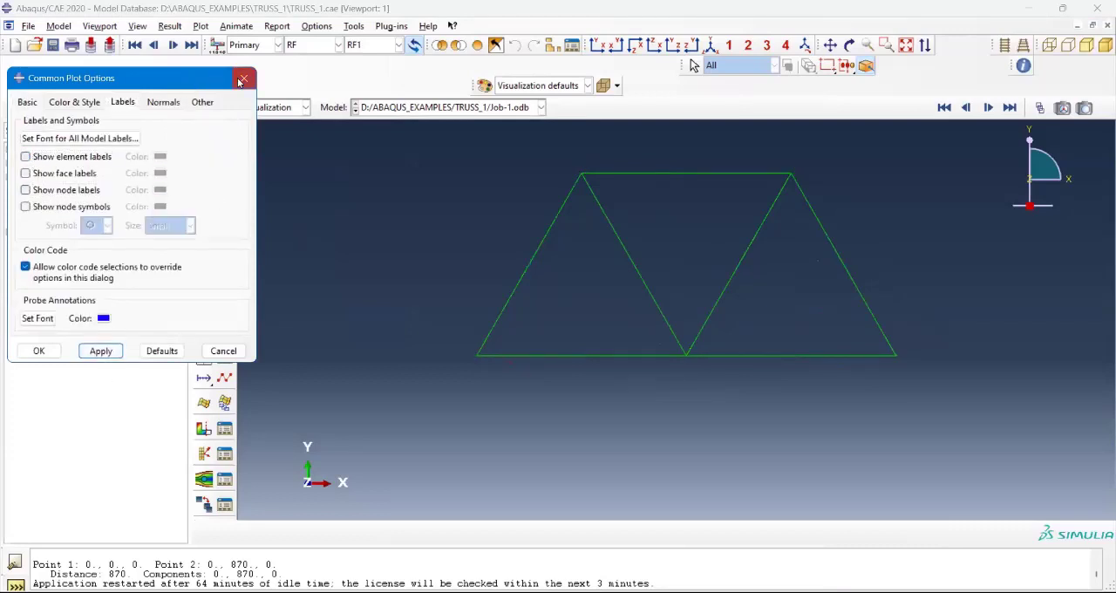
pyautogui.click(243, 79)
pyautogui.scroll(-1, 820, 174)
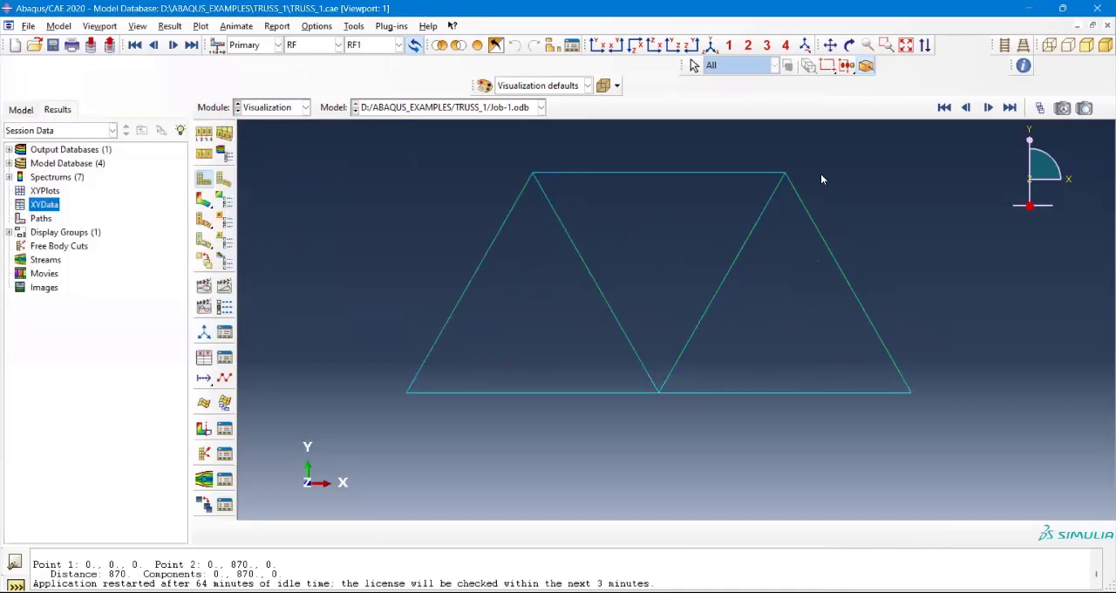
pyautogui.scroll(-1, 582, 174)
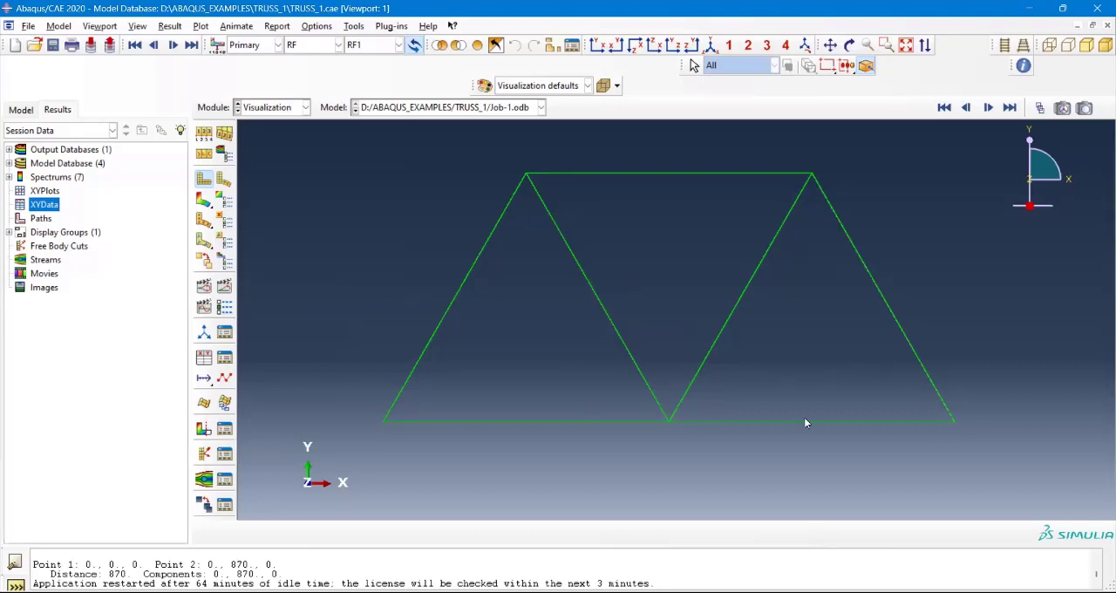
# Step: Plot the RF1 contours on the deformed truss and turn off the location display for the maximum value in the contour limits
pyautogui.click(202, 203)
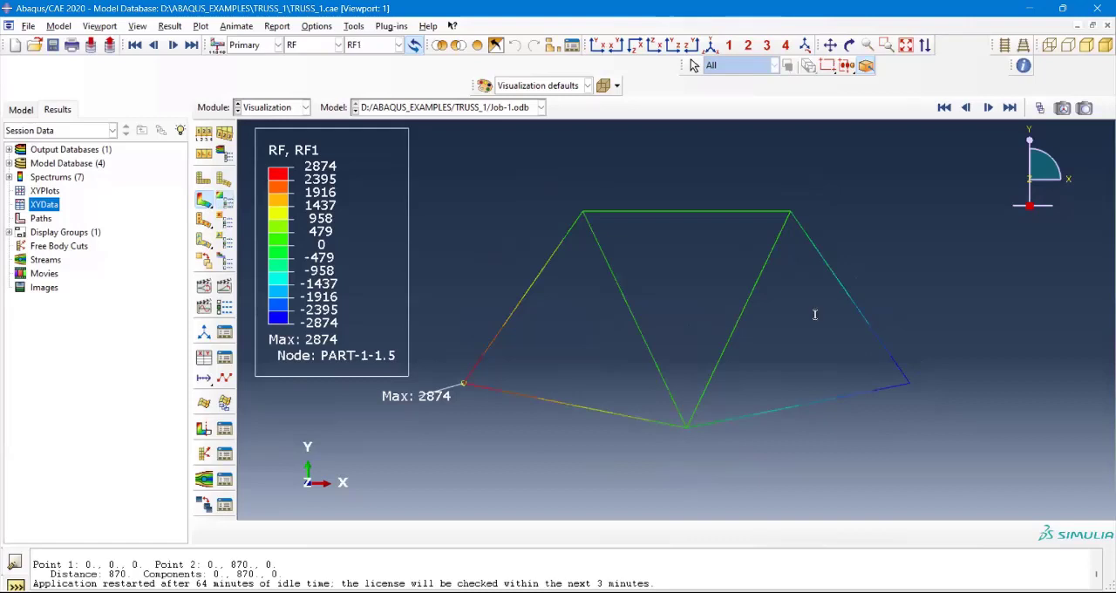
pyautogui.click(855, 259)
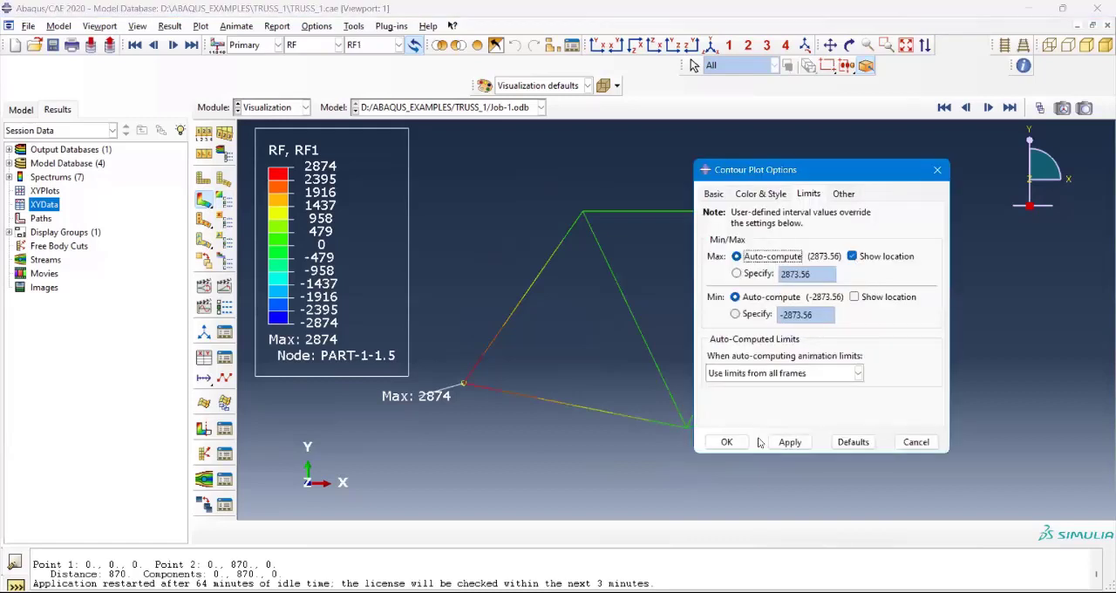
pyautogui.click(738, 441)
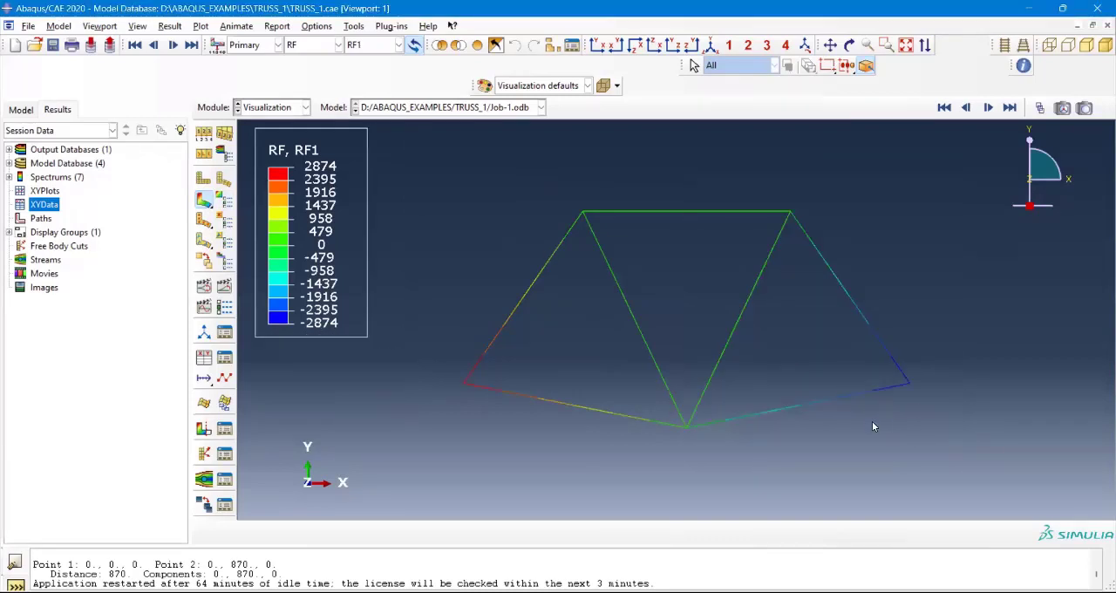
pyautogui.scroll(-1, 867, 427)
pyautogui.scroll(-1, 867, 426)
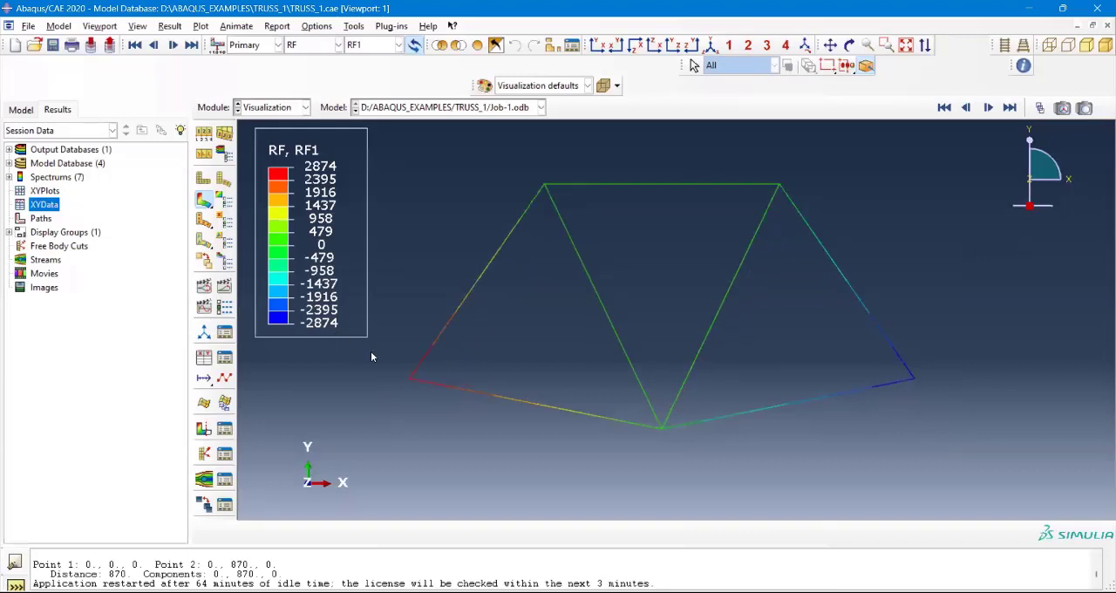
pyautogui.scroll(-1, 370, 355)
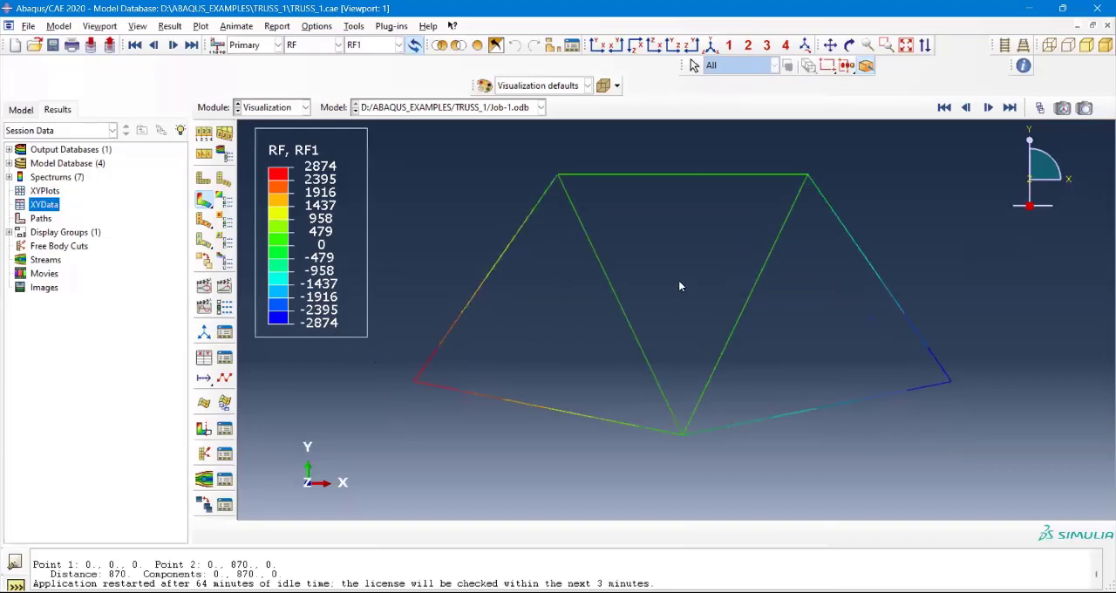
pyautogui.scroll(-1, 654, 449)
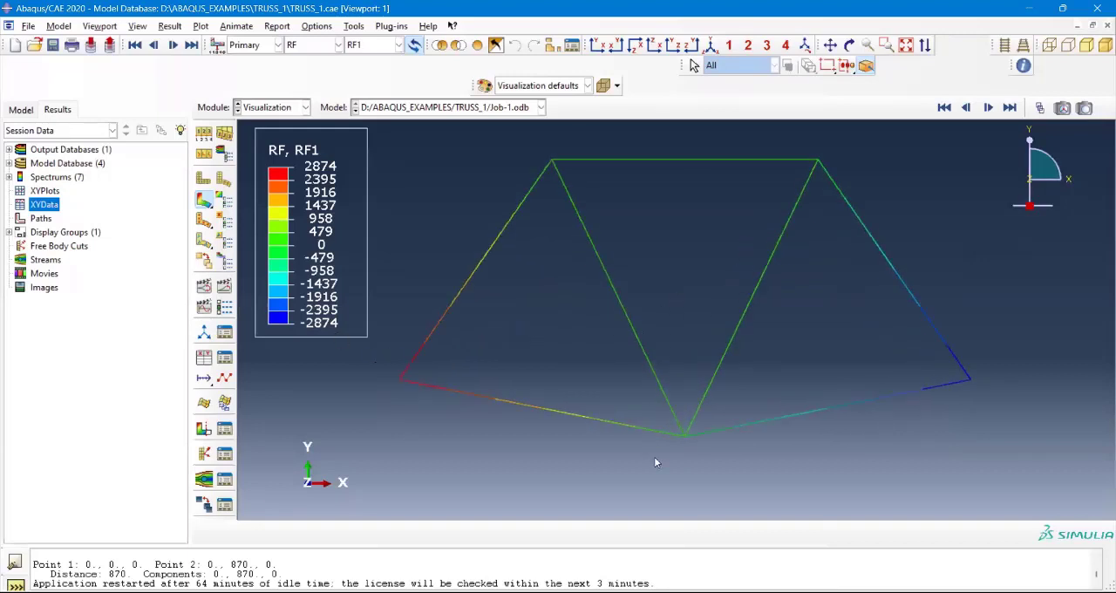
pyautogui.scroll(-1, 656, 463)
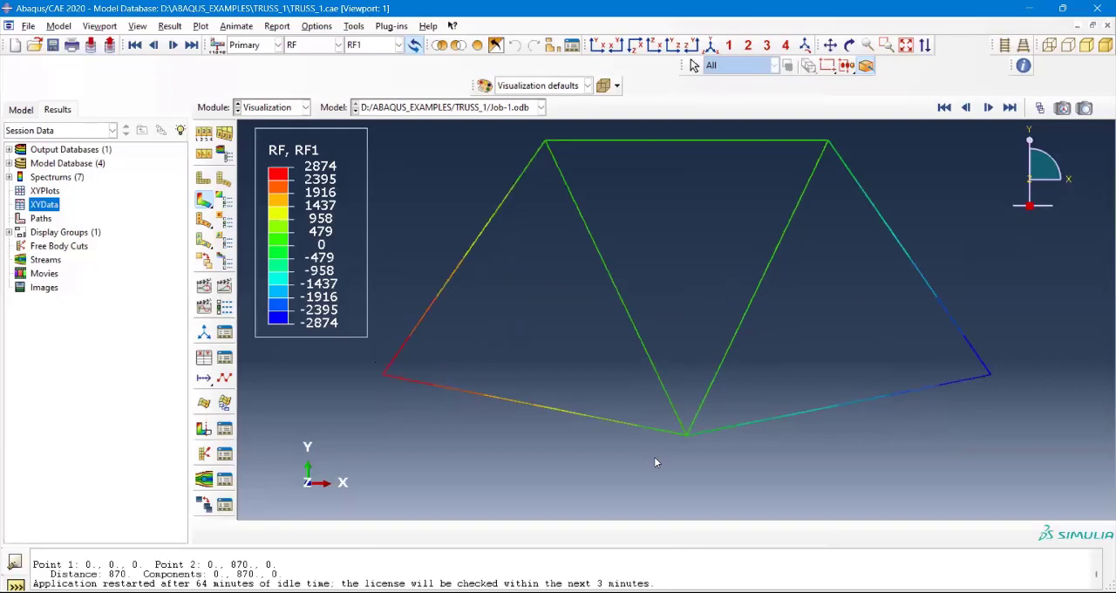
pyautogui.scroll(1, 656, 462)
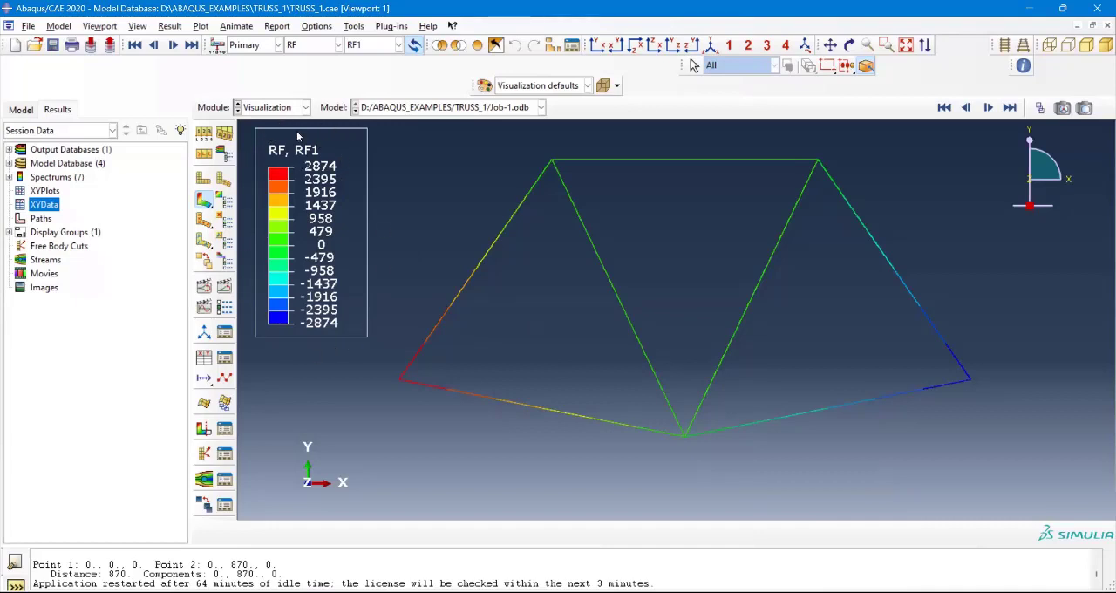
# Step: Change the contour variable to stress S with the Max. Principal (Abs) invariant on the deformed truss
pyautogui.click(337, 46)
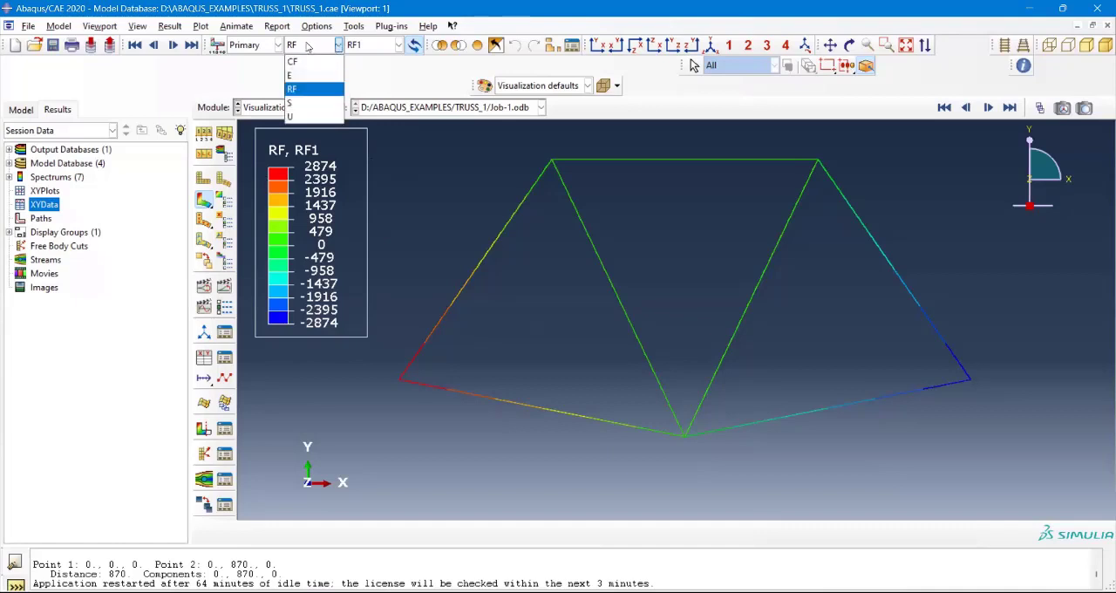
pyautogui.click(312, 47)
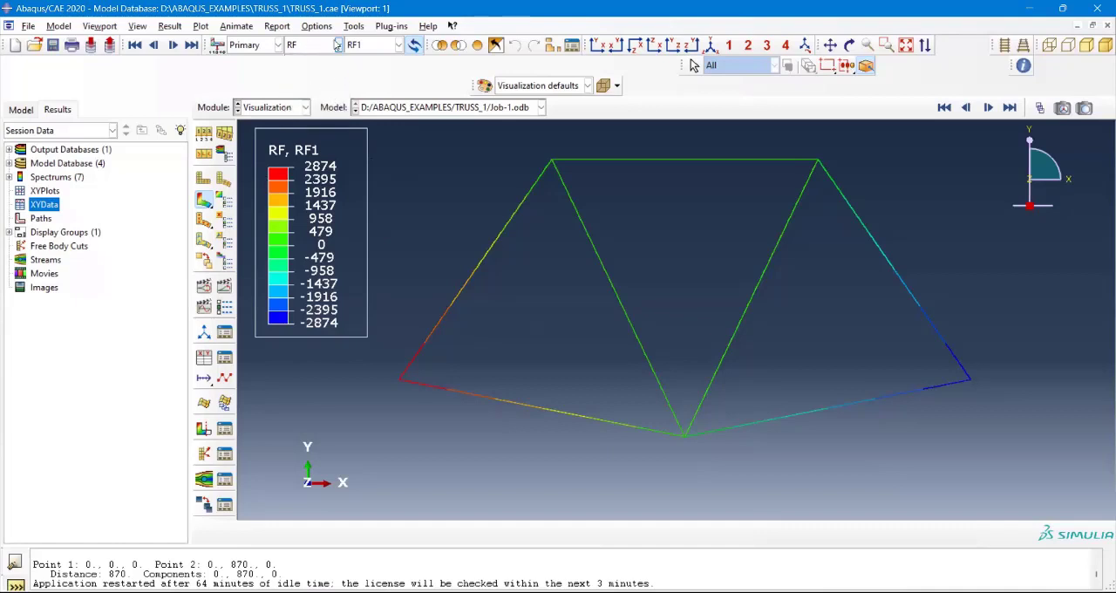
pyautogui.click(338, 45)
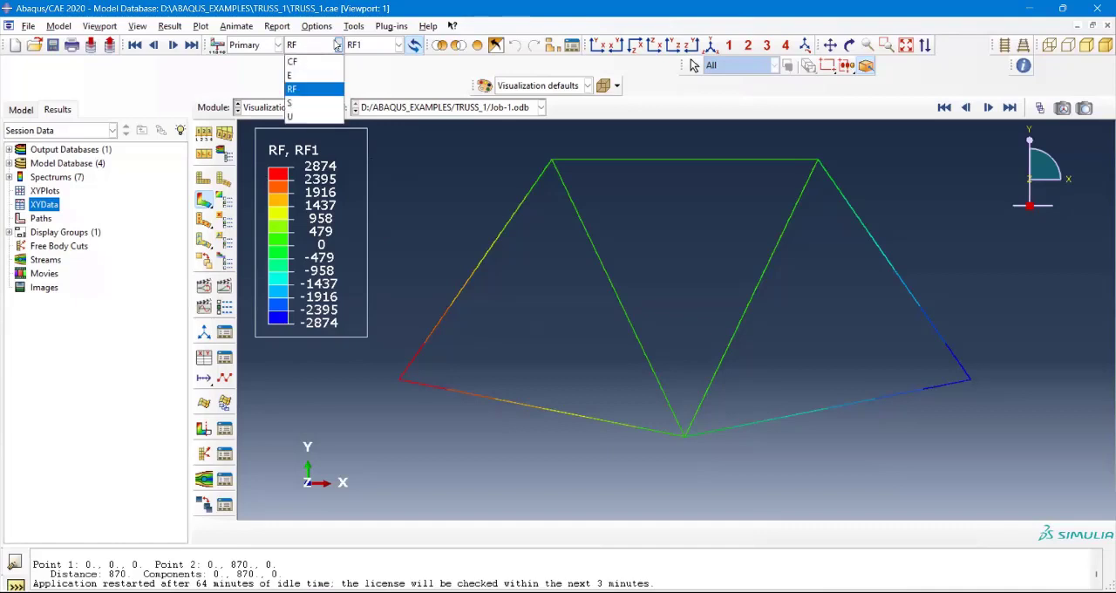
pyautogui.click(300, 103)
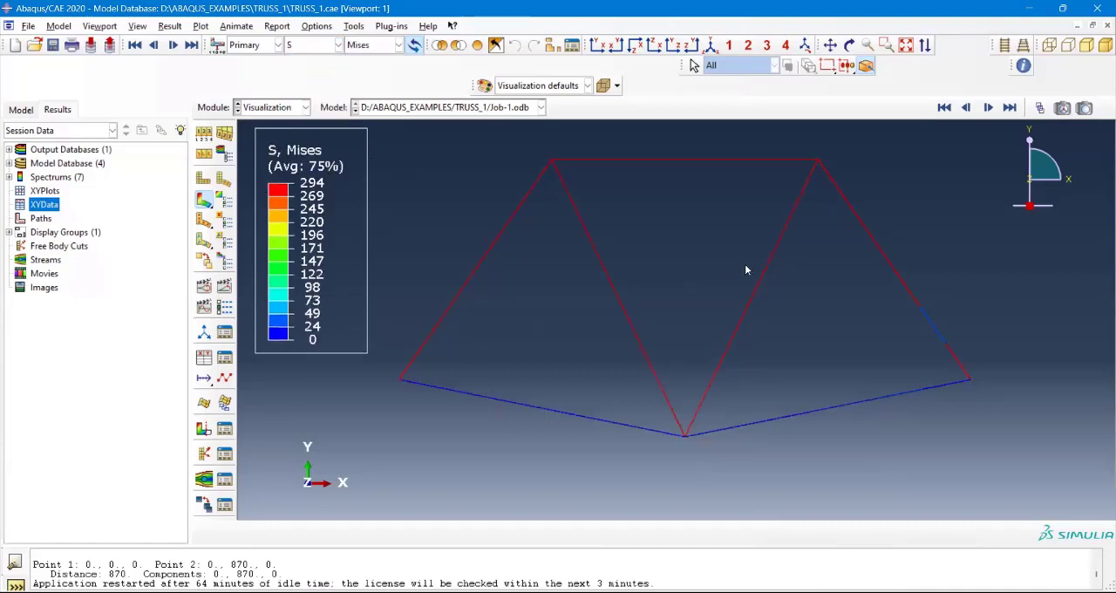
pyautogui.scroll(-2, 746, 270)
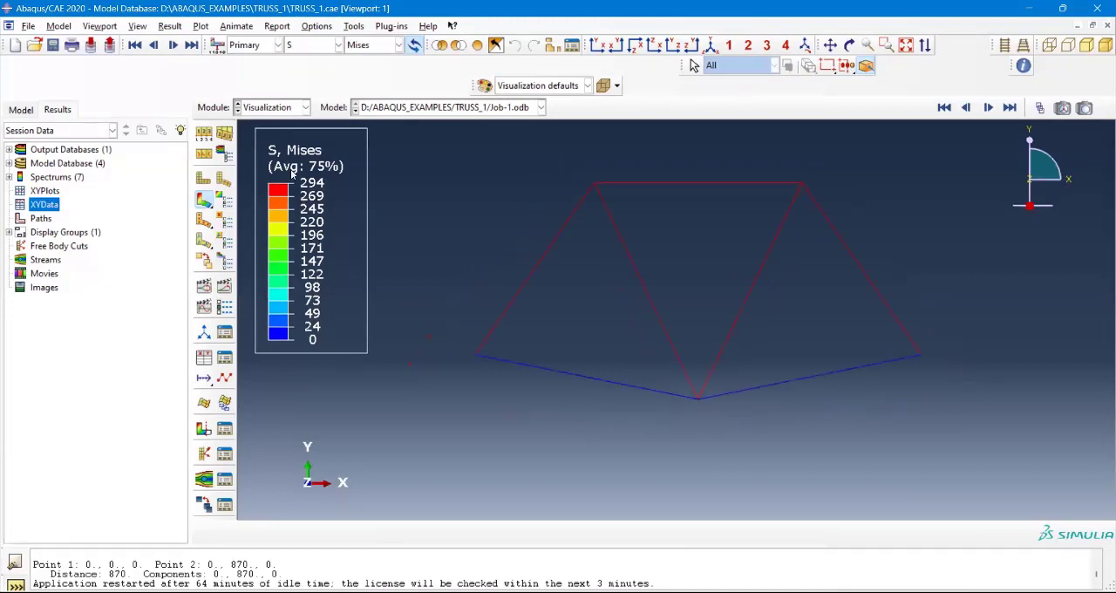
pyautogui.click(378, 47)
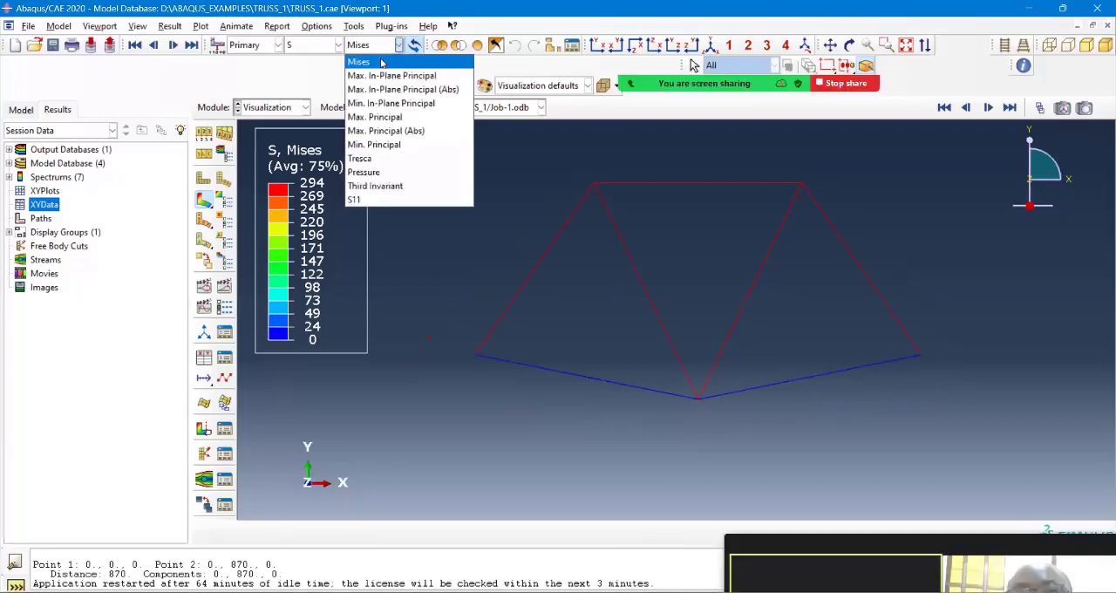
pyautogui.click(401, 131)
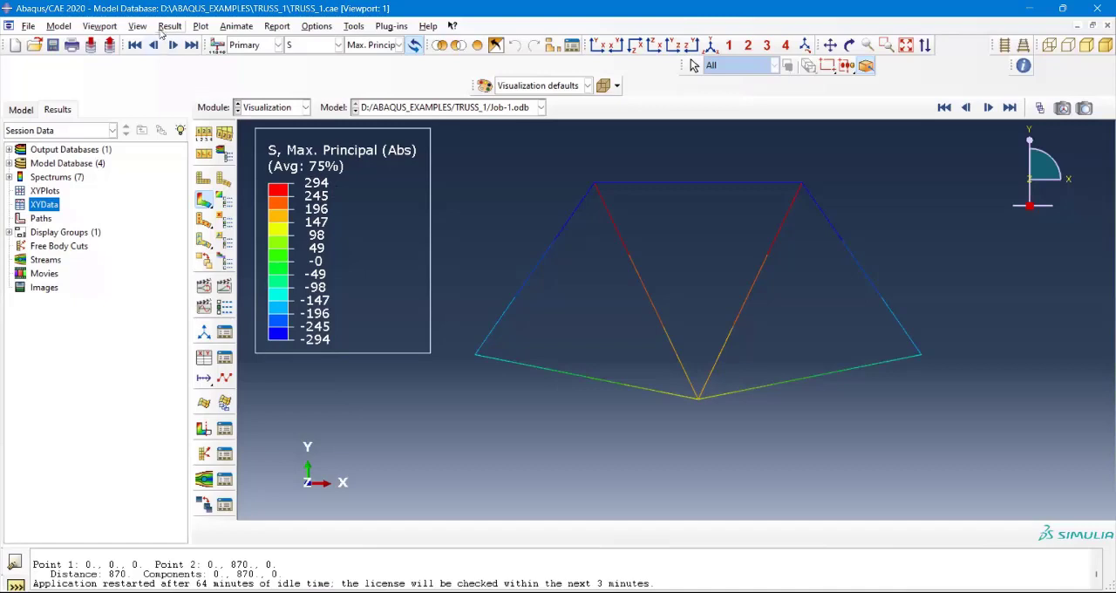
# Step: Show the title block and state block through the viewport annotation options and close the dialog
pyautogui.click(113, 29)
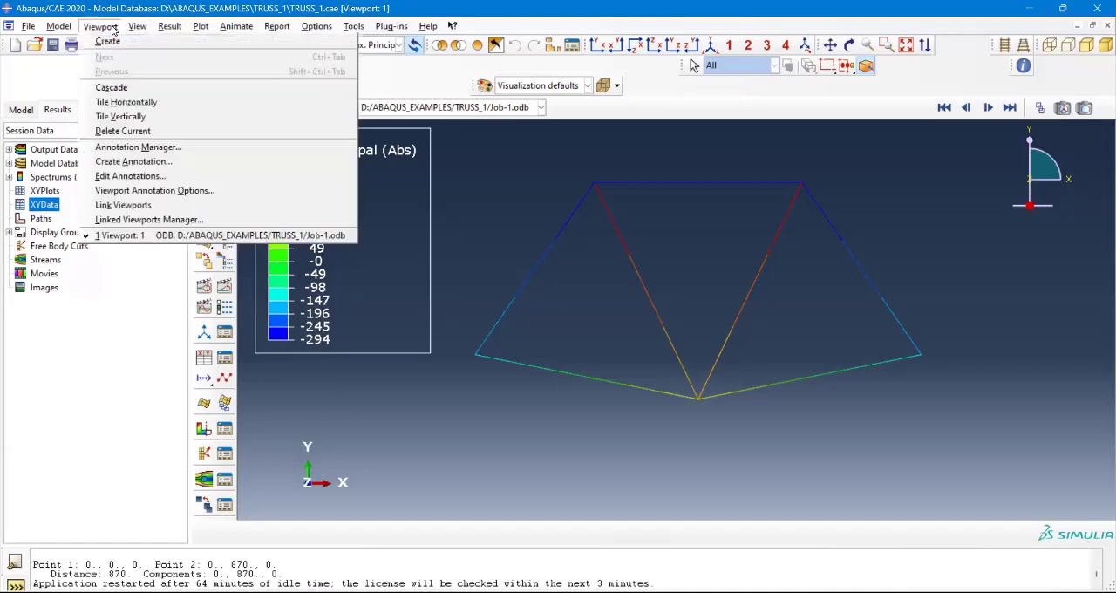
pyautogui.click(173, 194)
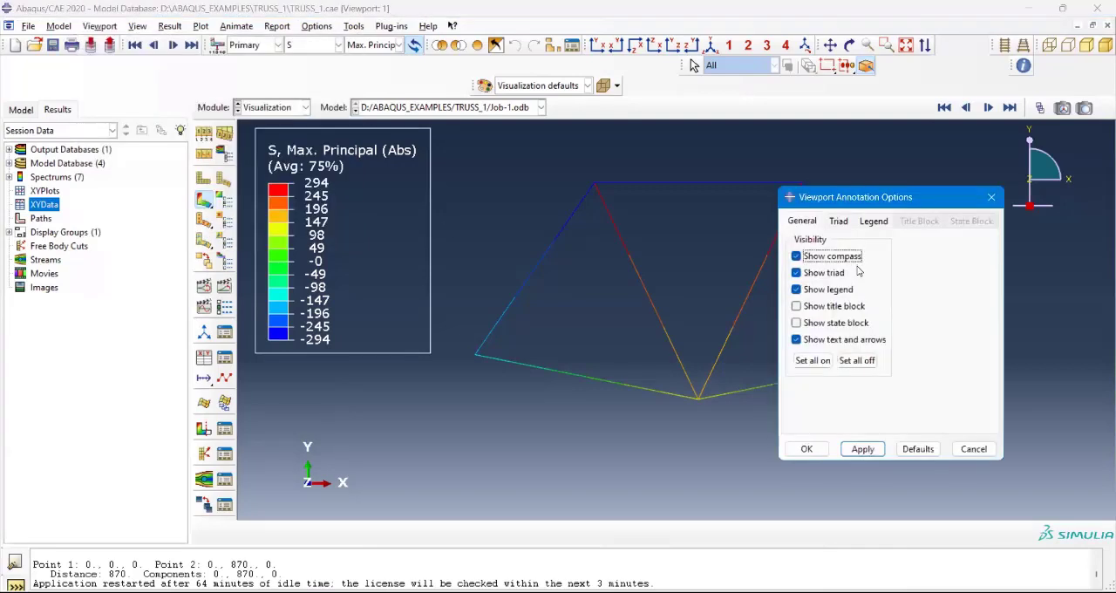
pyautogui.click(805, 225)
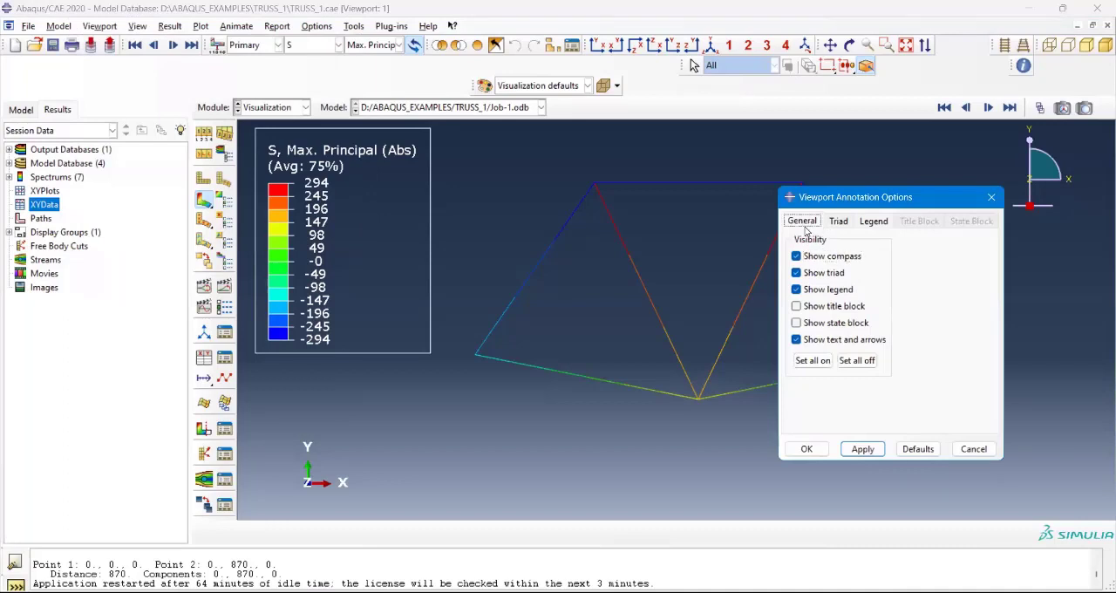
pyautogui.click(796, 306)
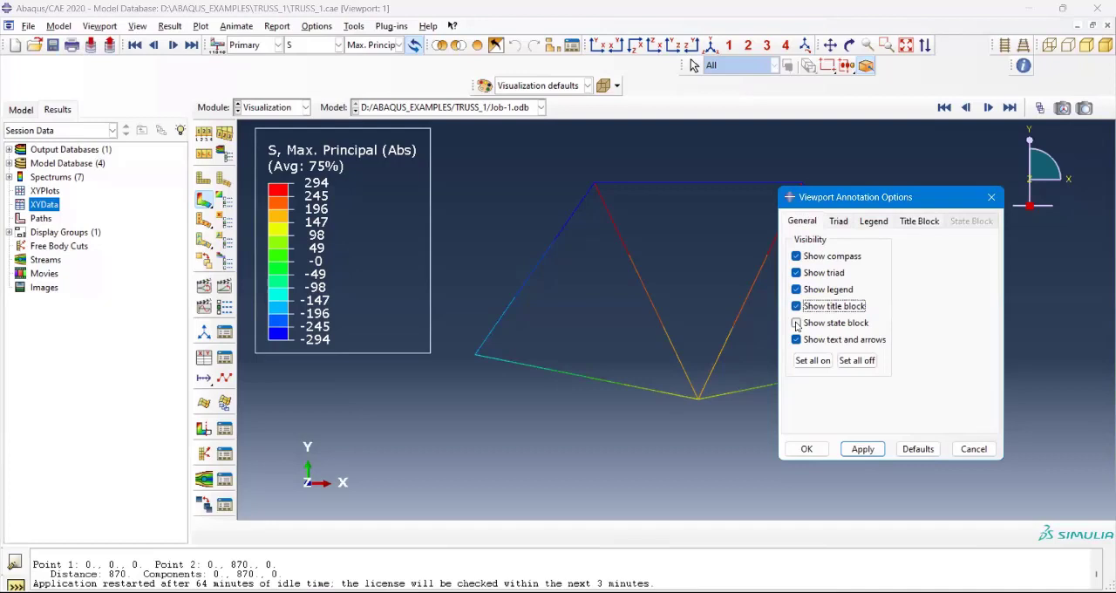
pyautogui.click(796, 323)
pyautogui.click(862, 449)
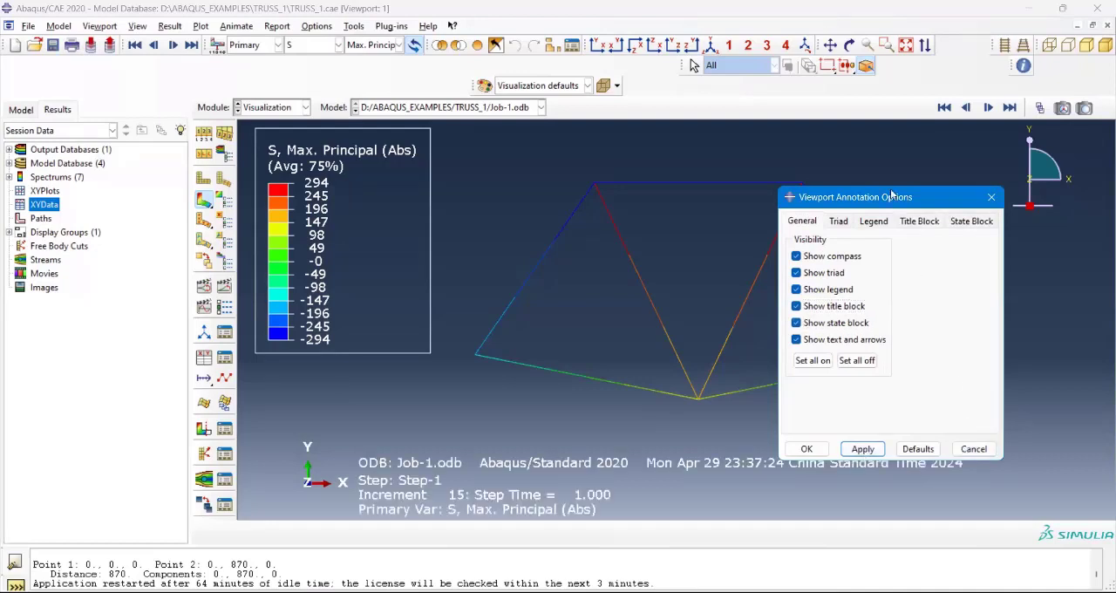
pyautogui.click(973, 449)
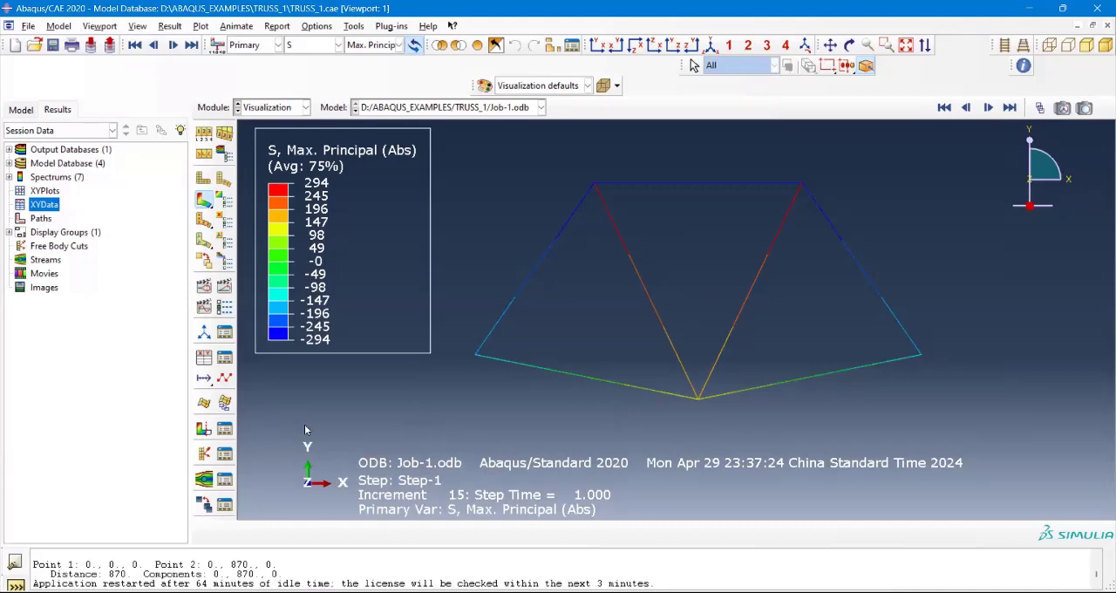
# Step: Reopen the viewport annotation options and hide the title block and state block again
pyautogui.click(99, 26)
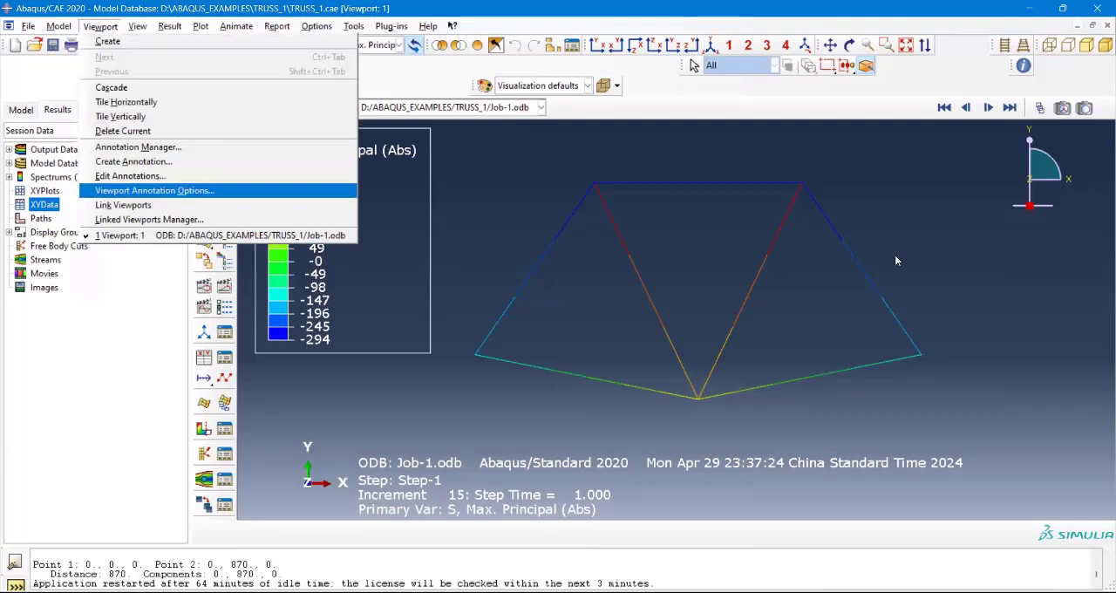
pyautogui.press('Return')
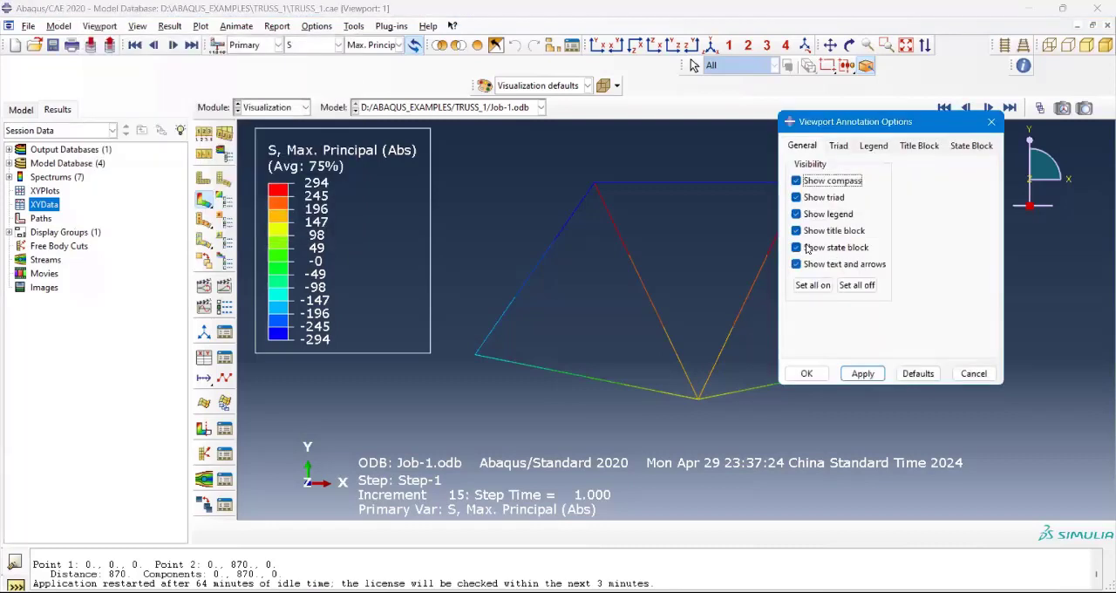
pyautogui.click(801, 149)
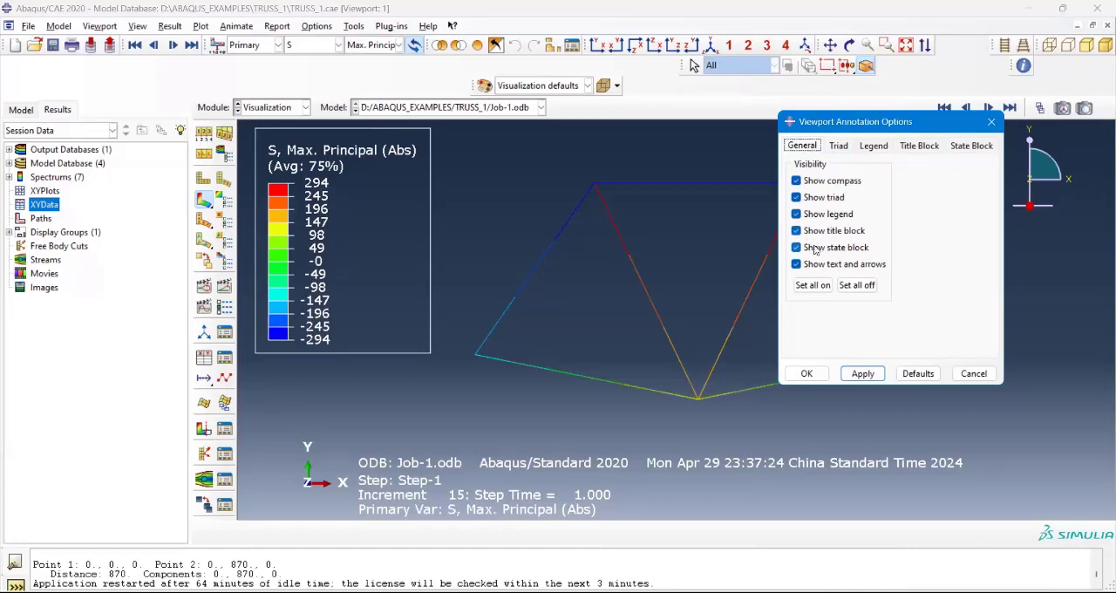
pyautogui.click(796, 230)
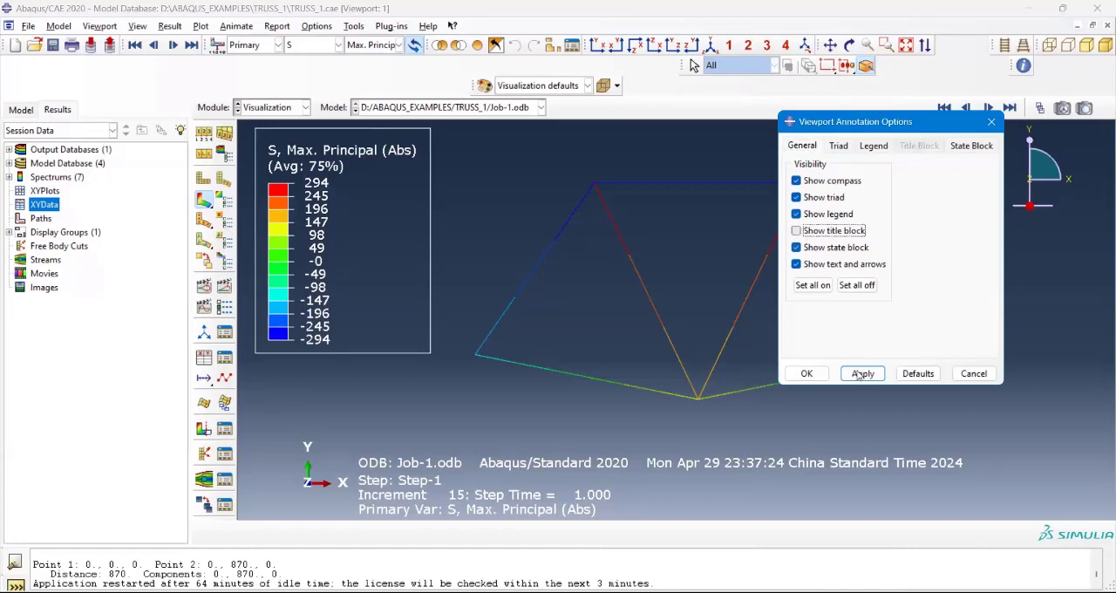
pyautogui.click(796, 248)
pyautogui.click(862, 373)
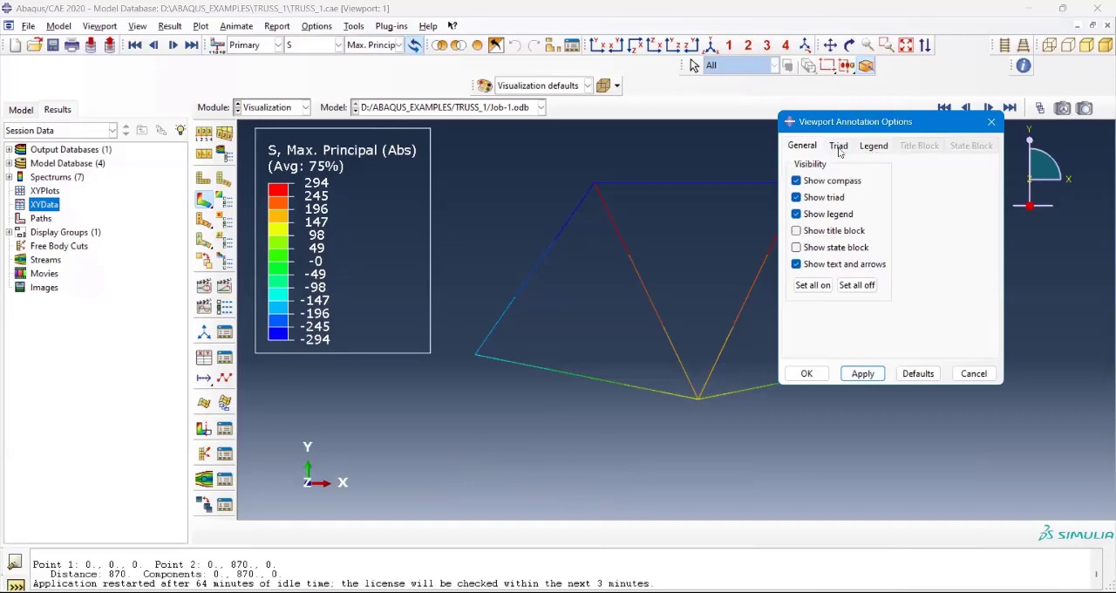
# Step: Apply the Scientific number format to the contour legend in the viewport annotation options
pyautogui.click(869, 149)
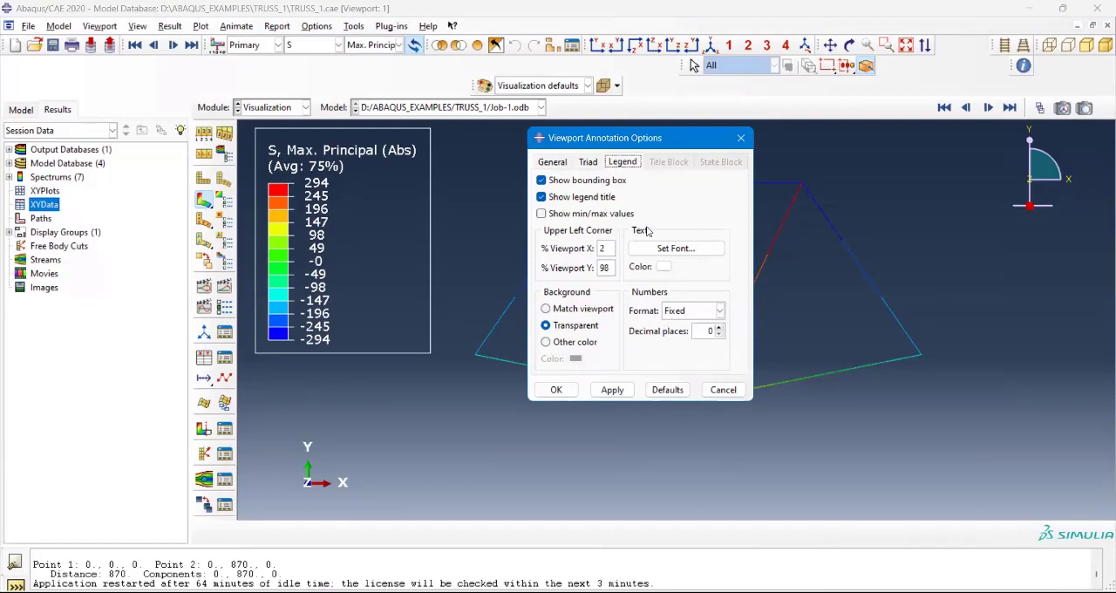
pyautogui.click(718, 312)
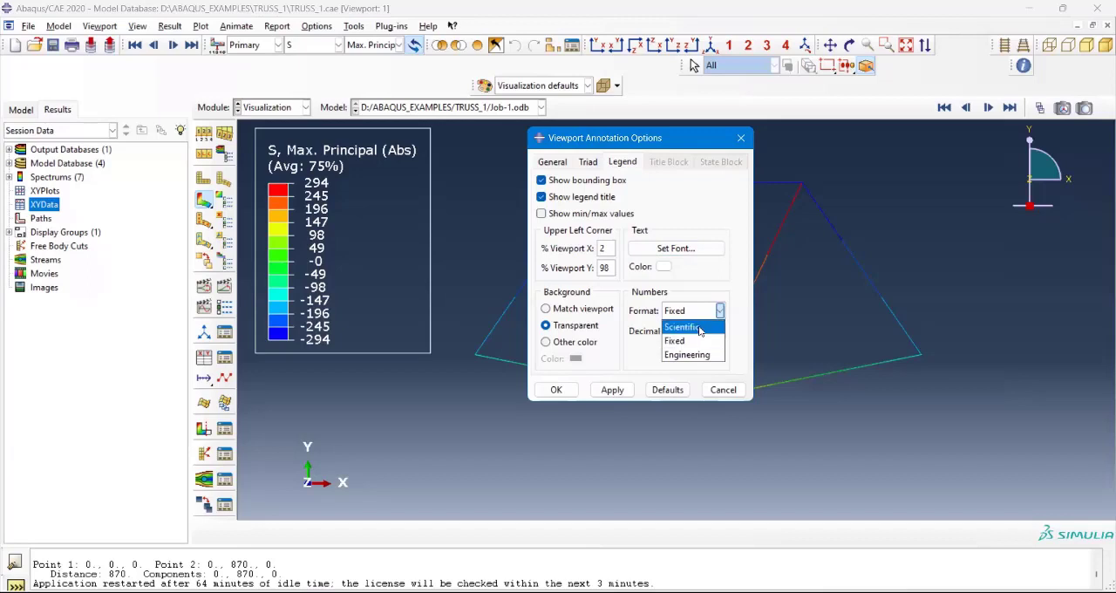
pyautogui.click(696, 329)
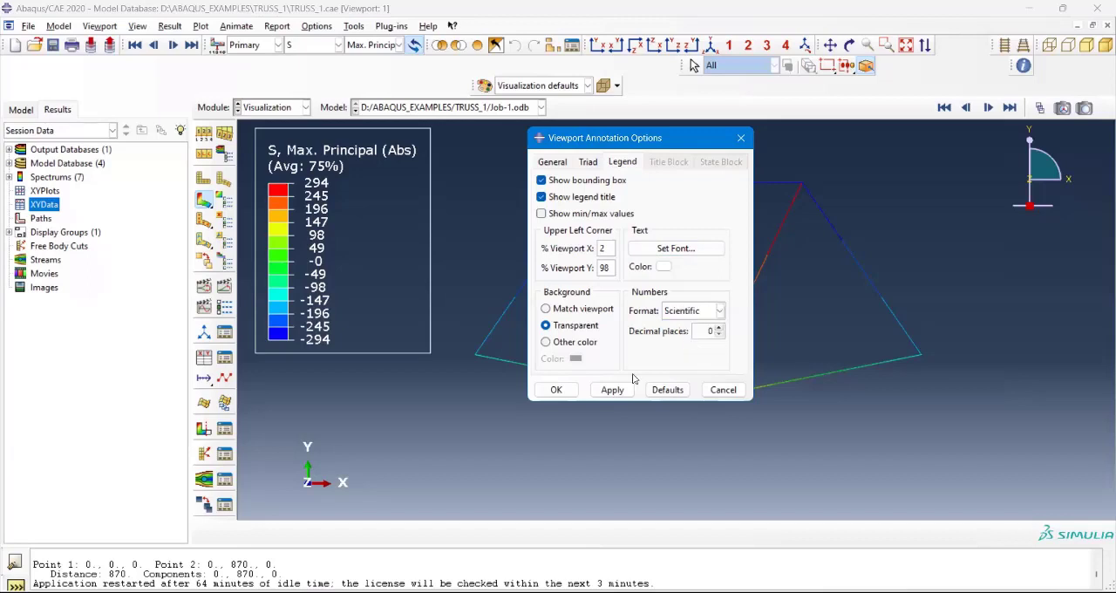
pyautogui.click(625, 393)
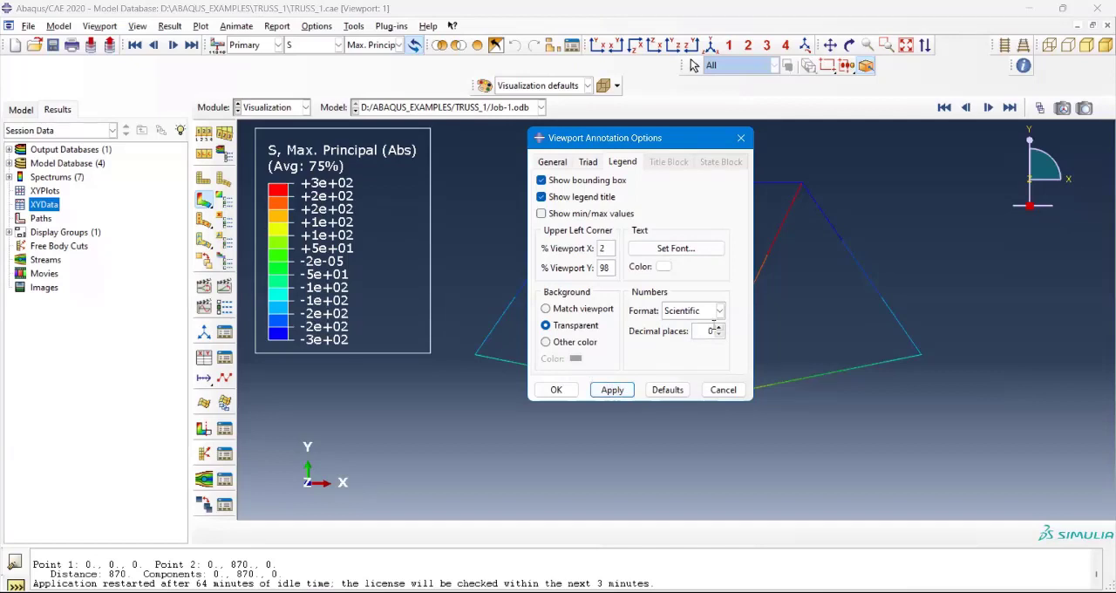
pyautogui.click(718, 312)
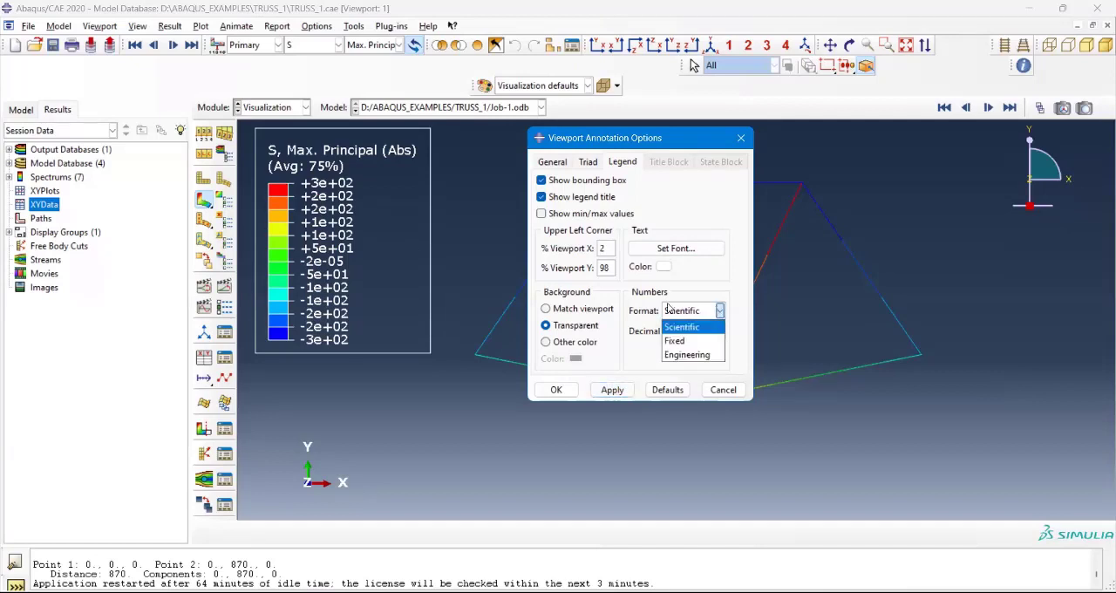
pyautogui.click(365, 210)
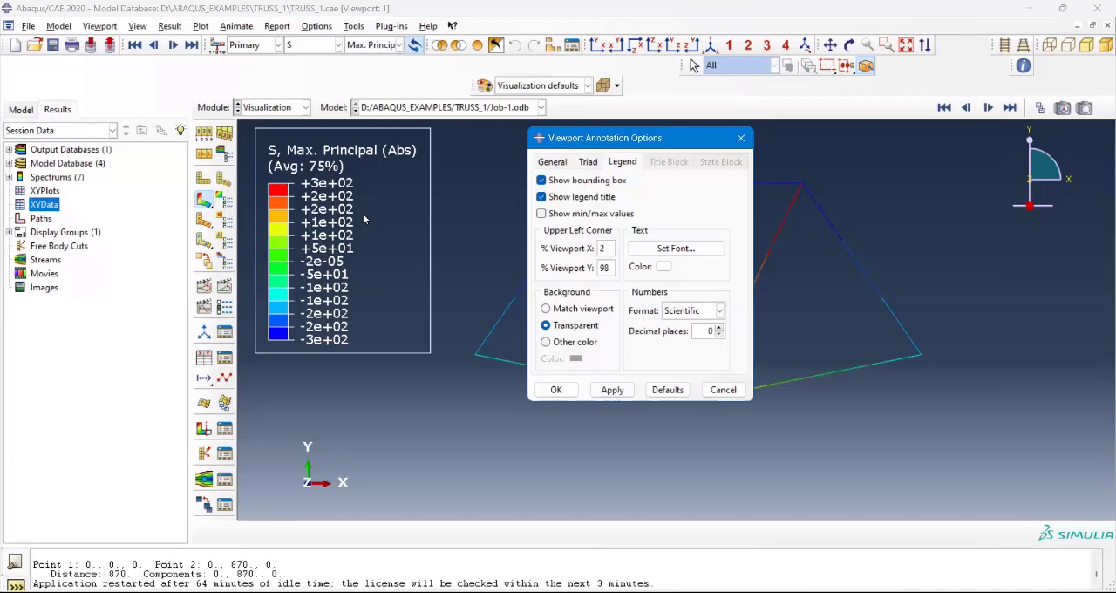
# Step: Return the legend's number format to Fixed and apply it
pyautogui.click(703, 312)
pyautogui.click(677, 341)
pyautogui.click(621, 394)
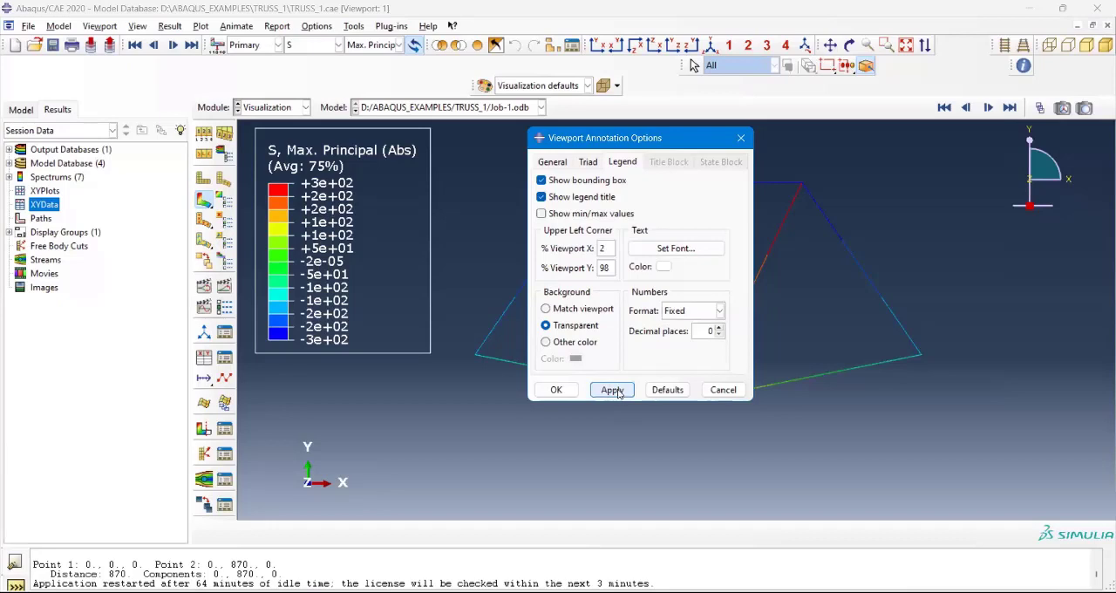
pyautogui.click(618, 392)
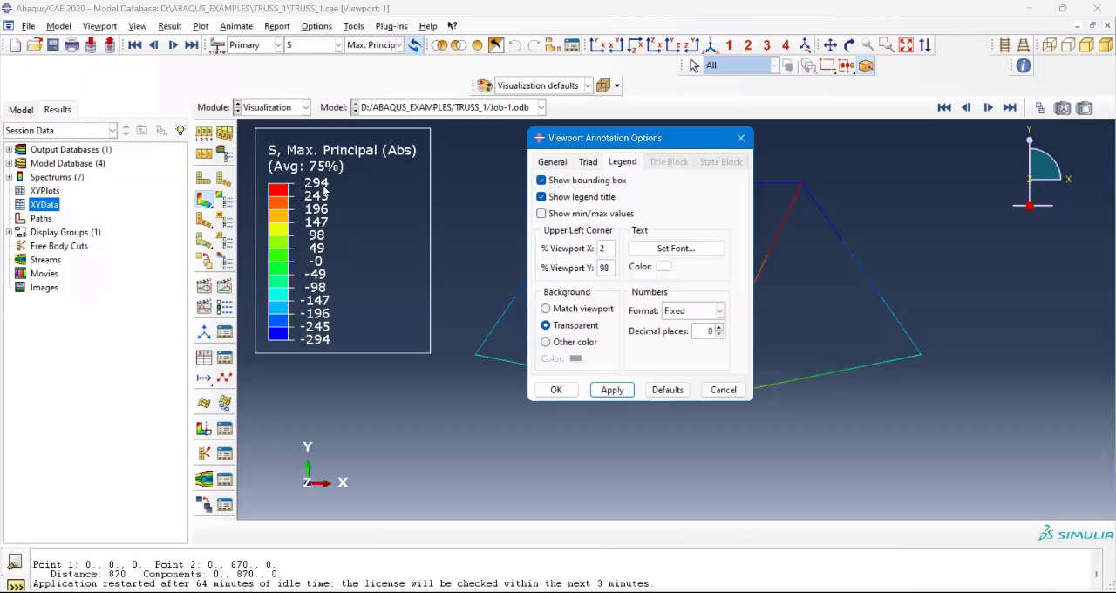
# Step: Change the legend's number format to Engineering and apply it to the contour plot
pyautogui.click(719, 312)
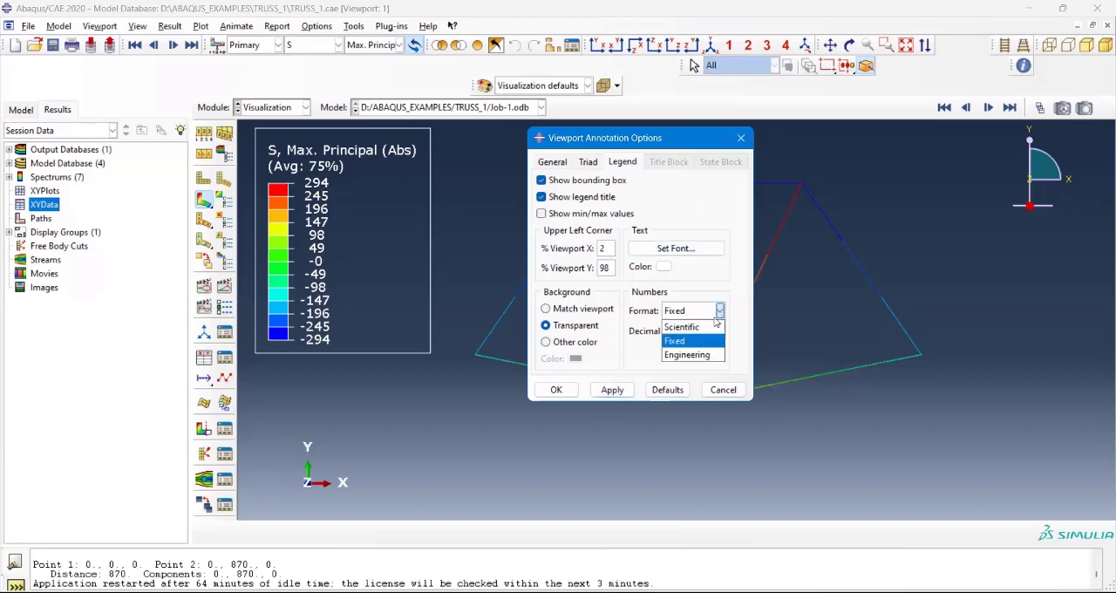
pyautogui.click(710, 326)
pyautogui.click(719, 312)
pyautogui.click(687, 354)
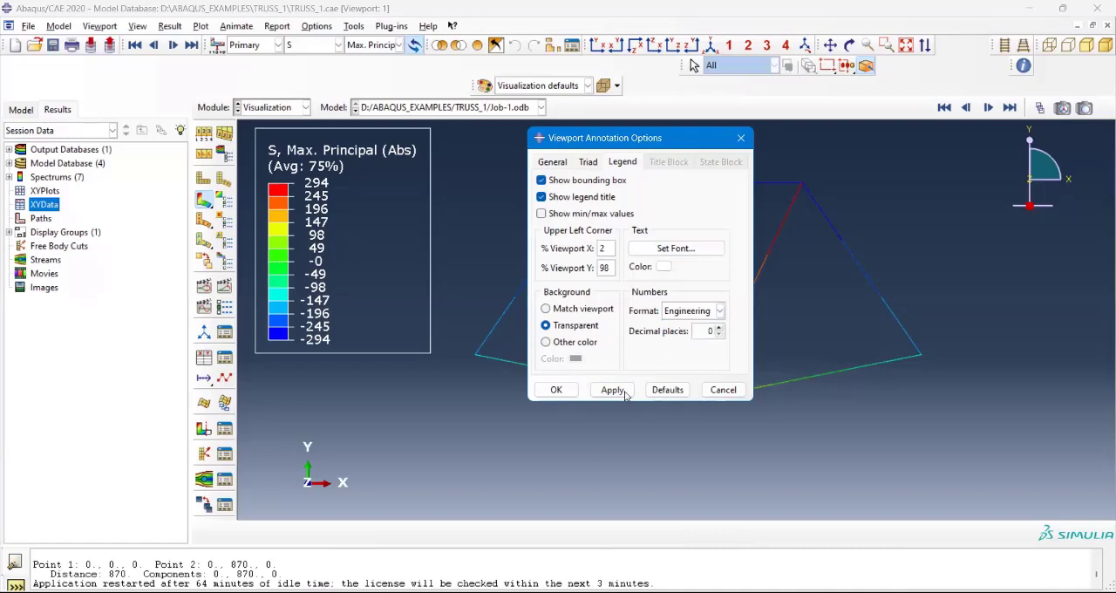
pyautogui.click(613, 391)
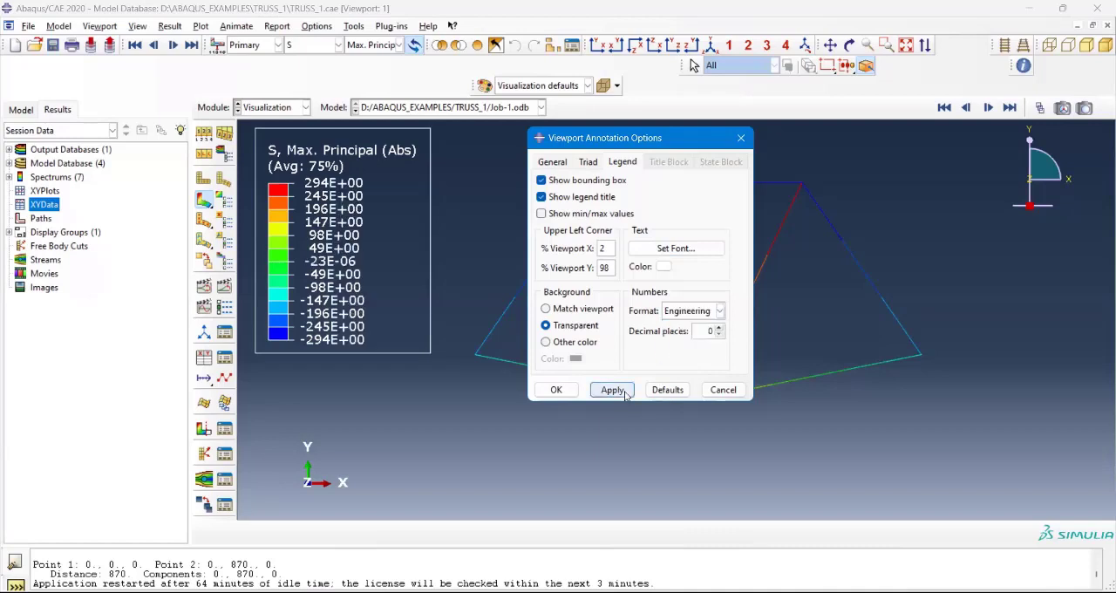
# Step: Switch the legend numbers from Engineering back to the Fixed format and apply the change
pyautogui.click(719, 311)
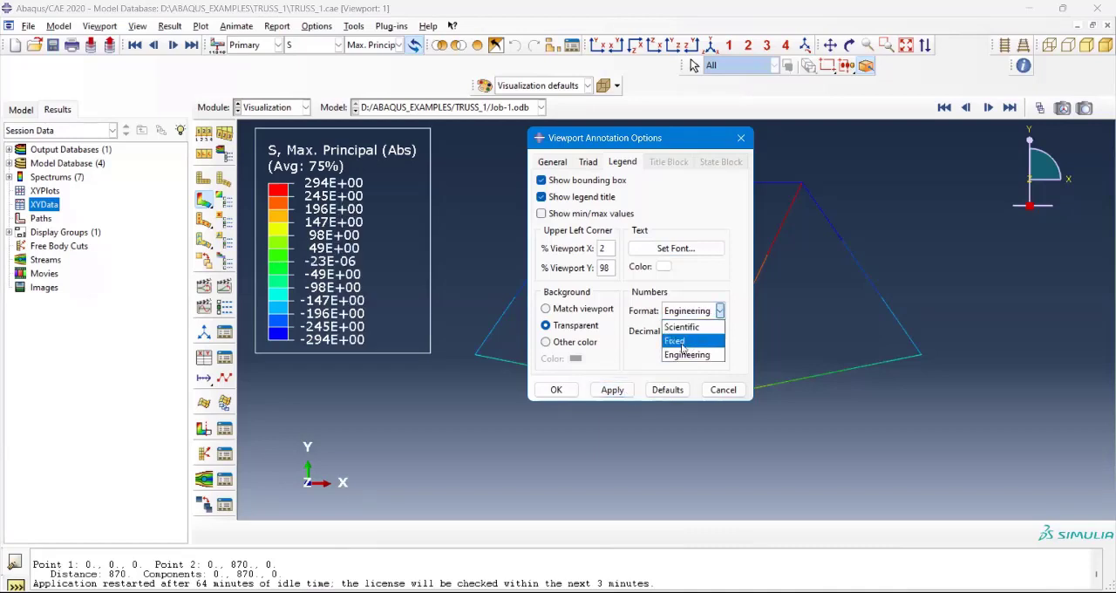
pyautogui.click(689, 342)
pyautogui.click(609, 391)
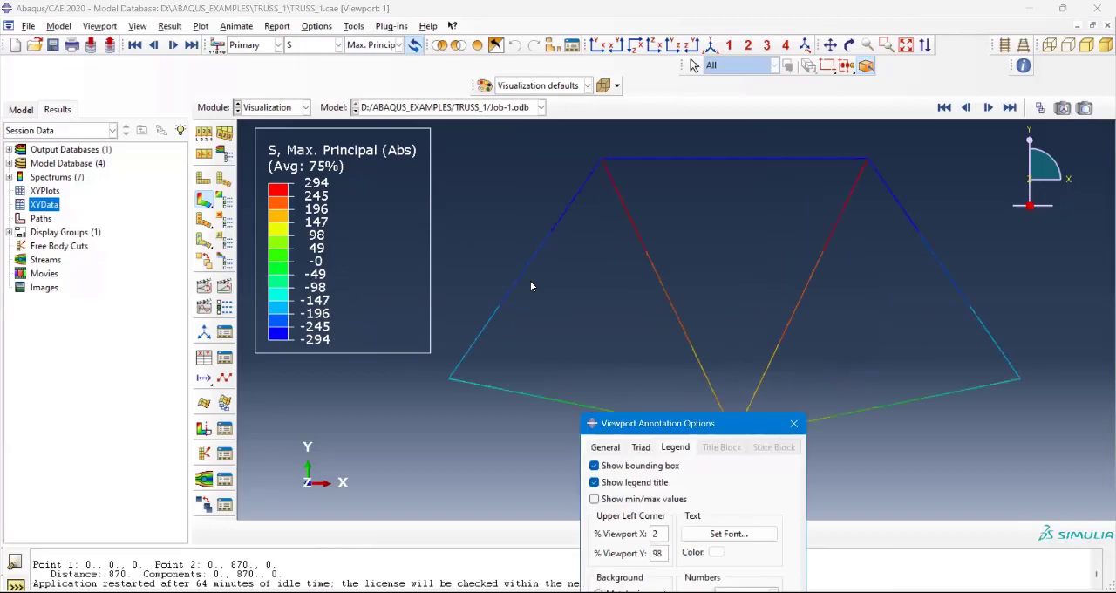
# Step: Move the annotation options dialog clear of the legend and turn off the legend's bounding box
pyautogui.click(414, 261)
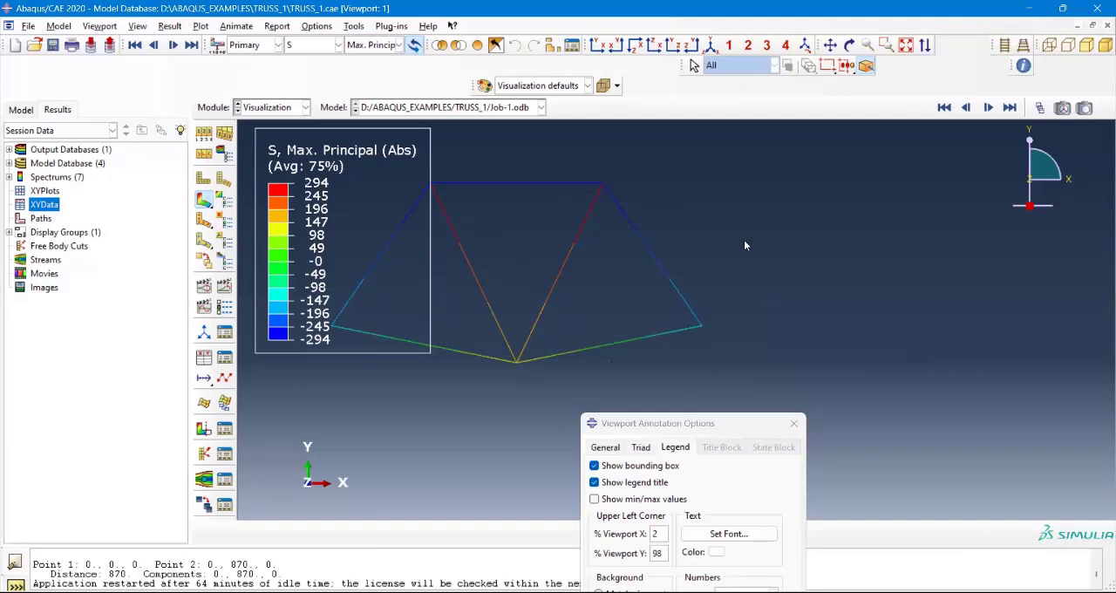
pyautogui.moveTo(669, 424); pyautogui.dragTo(743, 162)
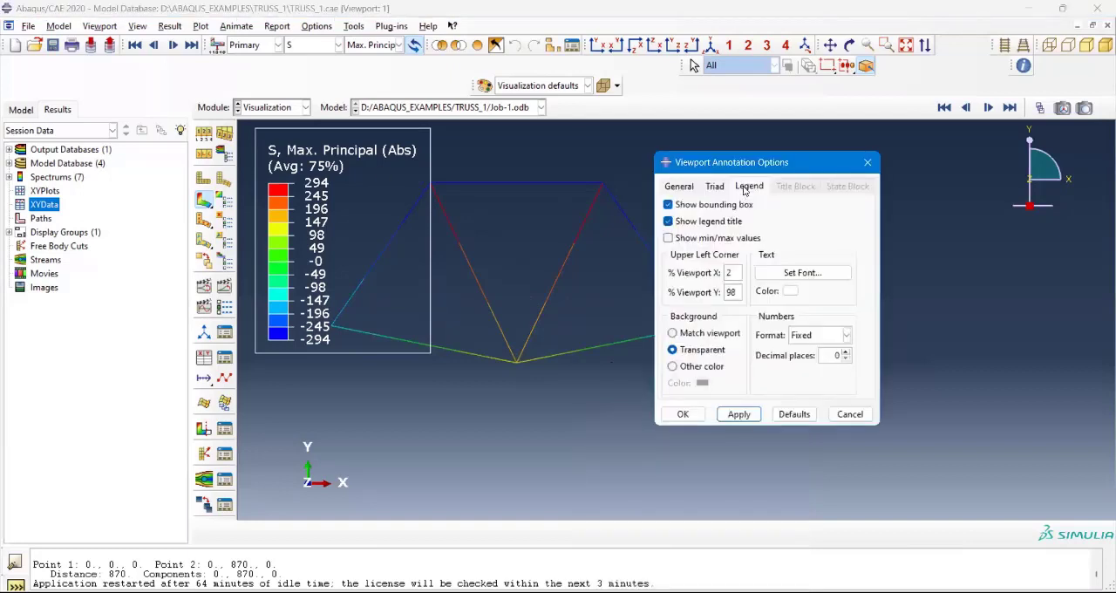
pyautogui.click(744, 187)
pyautogui.click(689, 206)
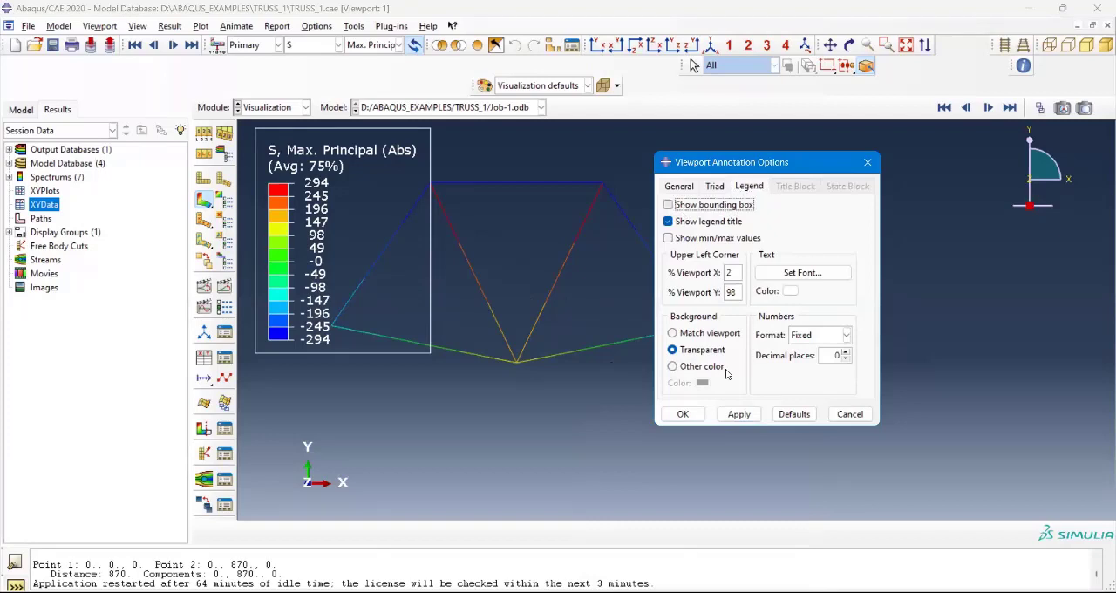
pyautogui.click(737, 415)
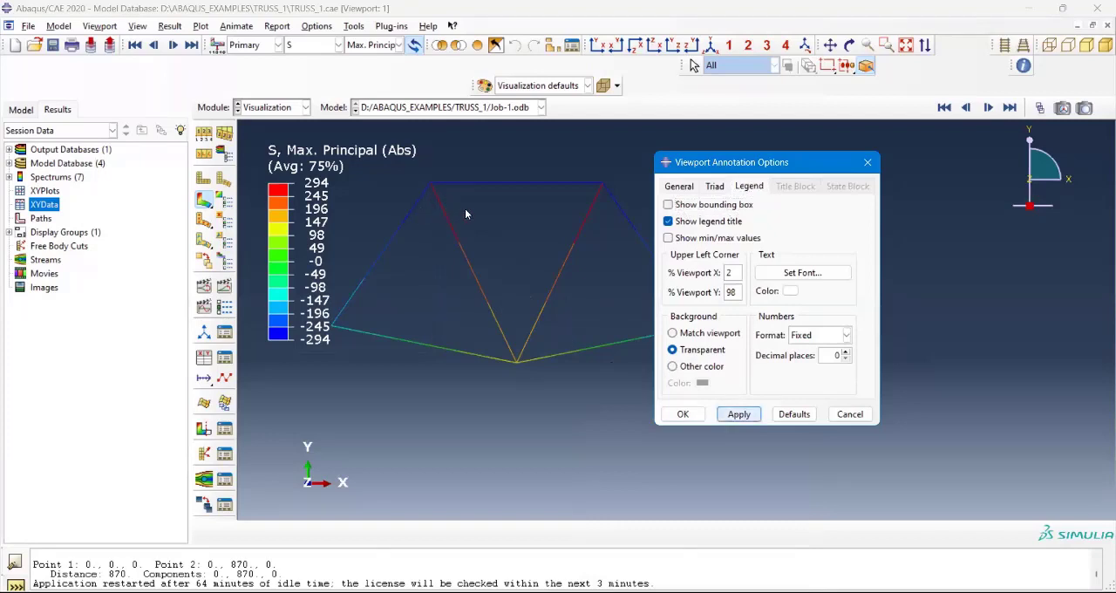
pyautogui.scroll(-1, 465, 213)
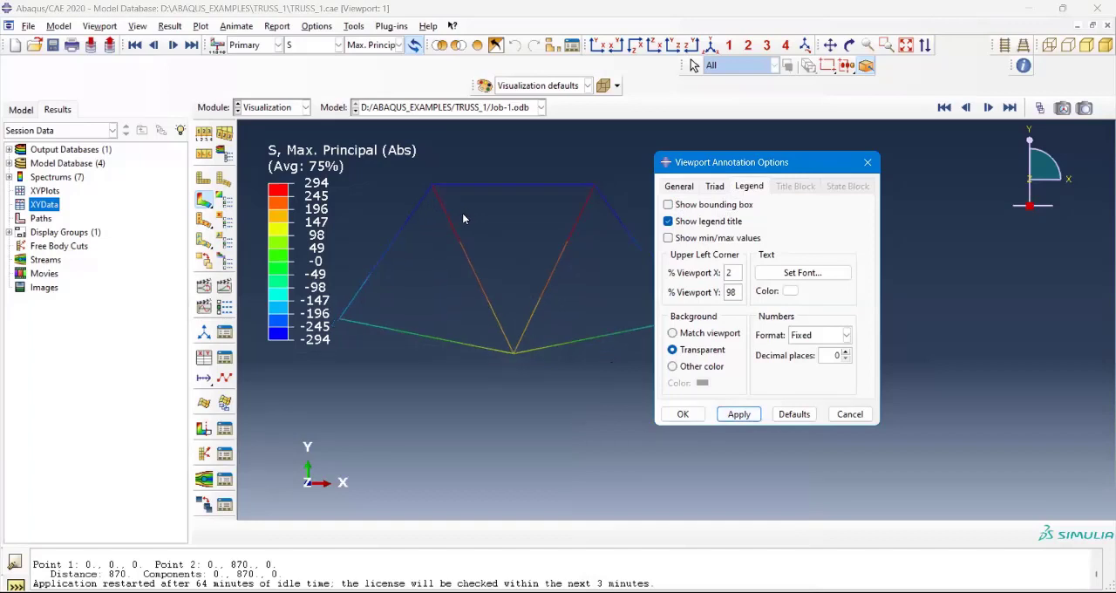
# Step: Close the viewport annotation options, turn on element labels in the common plot options, and apply them to the truss
pyautogui.scroll(1, 462, 213)
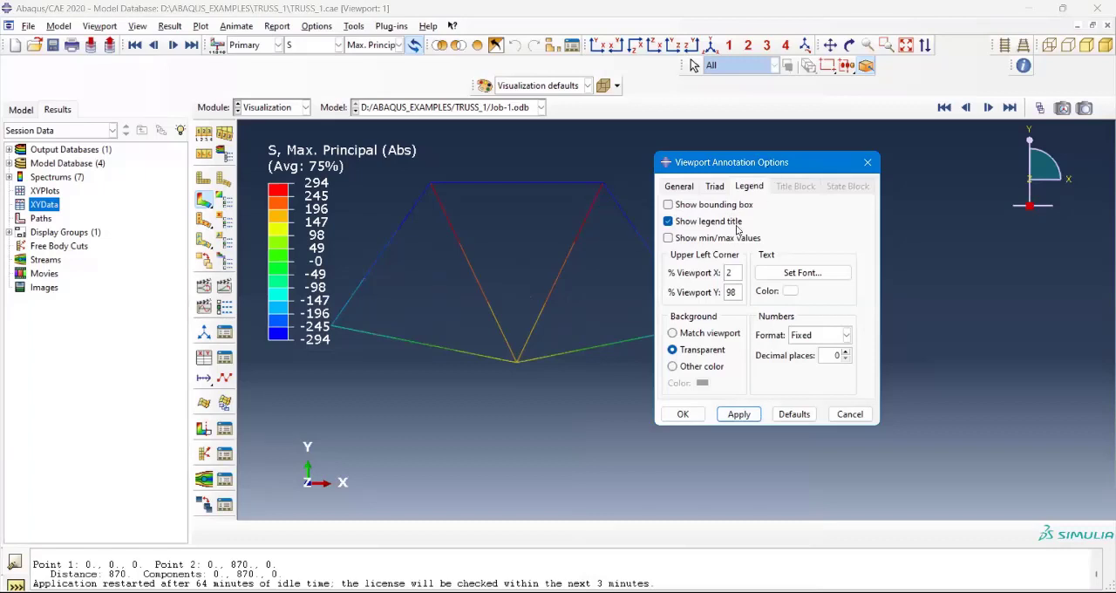
pyautogui.moveTo(868, 164); pyautogui.dragTo(910, 230)
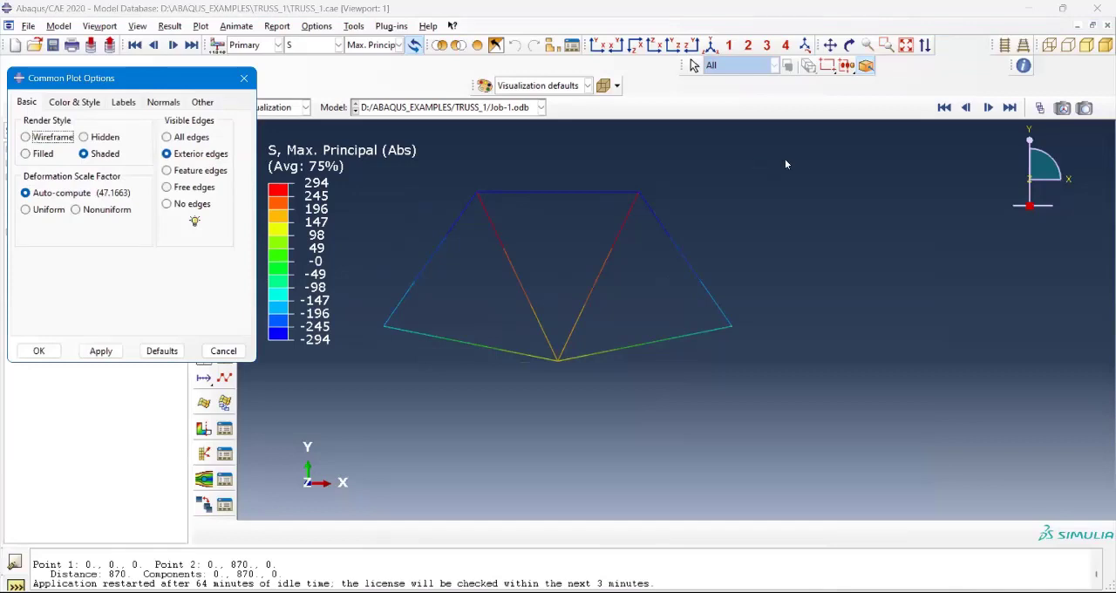
pyautogui.moveTo(784, 164); pyautogui.dragTo(806, 158)
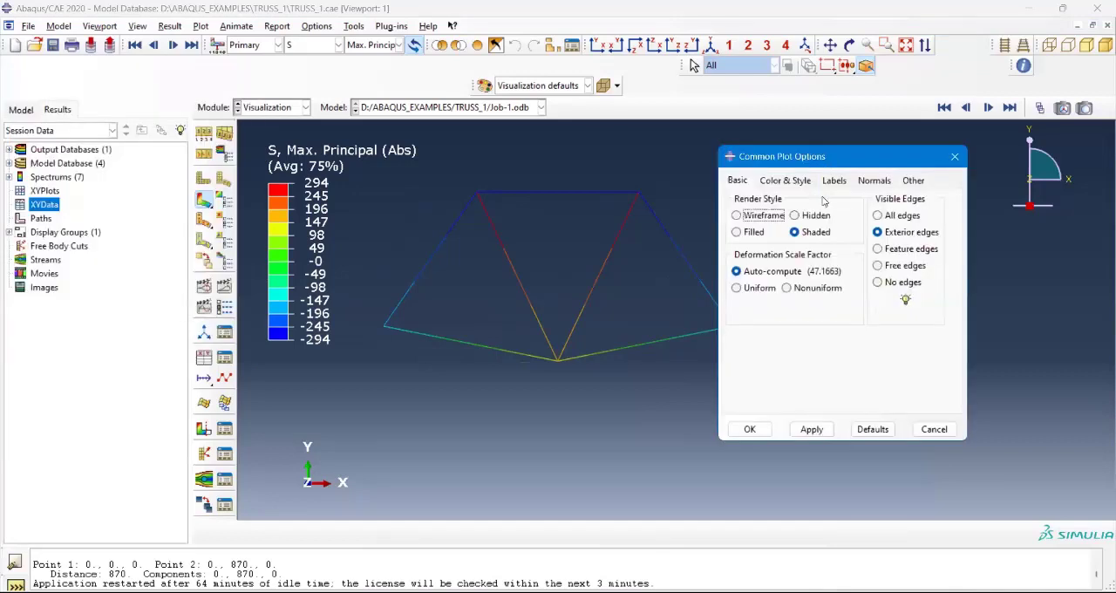
pyautogui.click(830, 181)
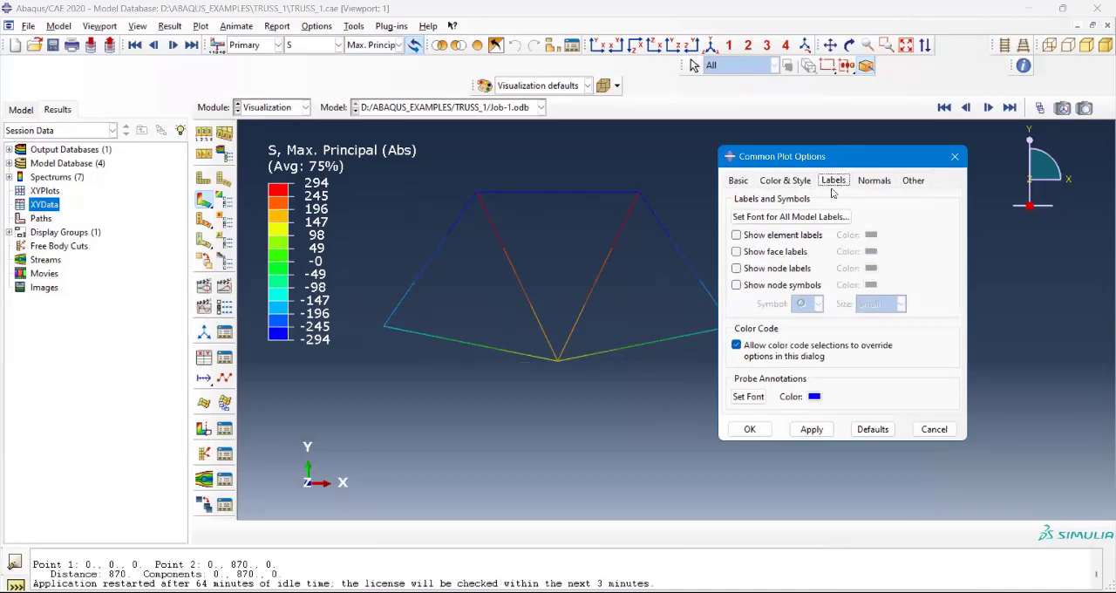
pyautogui.moveTo(835, 158); pyautogui.dragTo(868, 128)
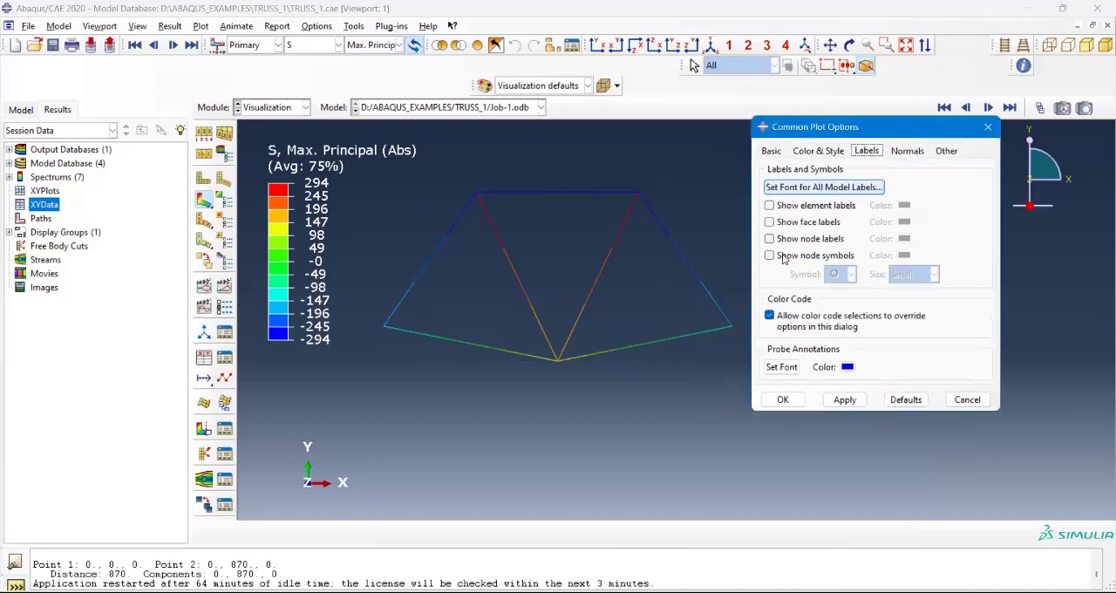
pyautogui.click(769, 205)
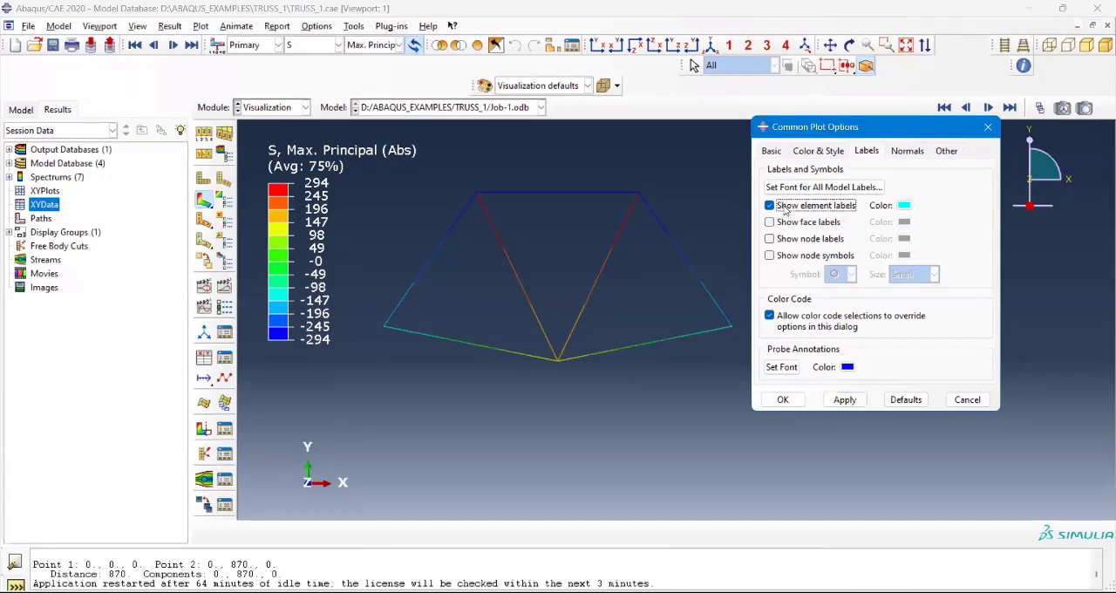
pyautogui.click(845, 402)
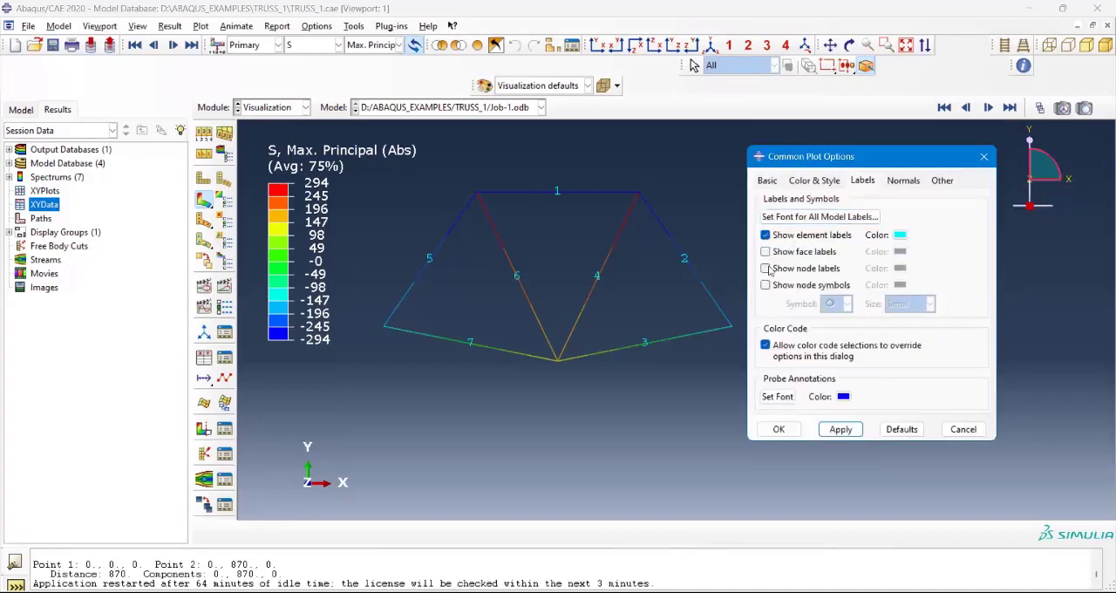
# Step: Turn on the node labels, keep their color yellow, and apply them to the truss contour plot
pyautogui.click(768, 271)
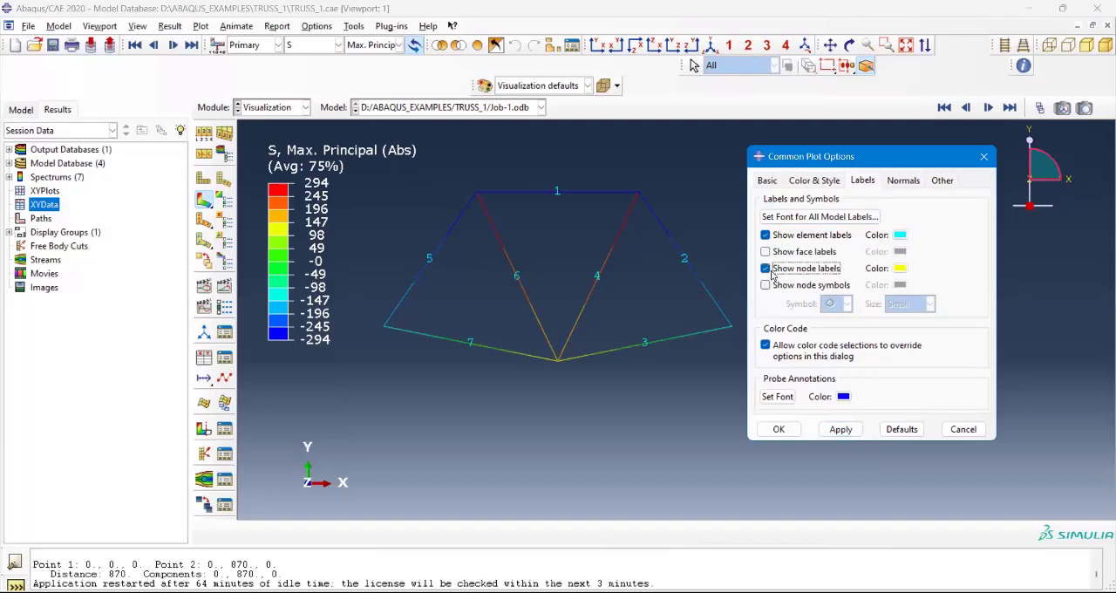
pyautogui.click(899, 268)
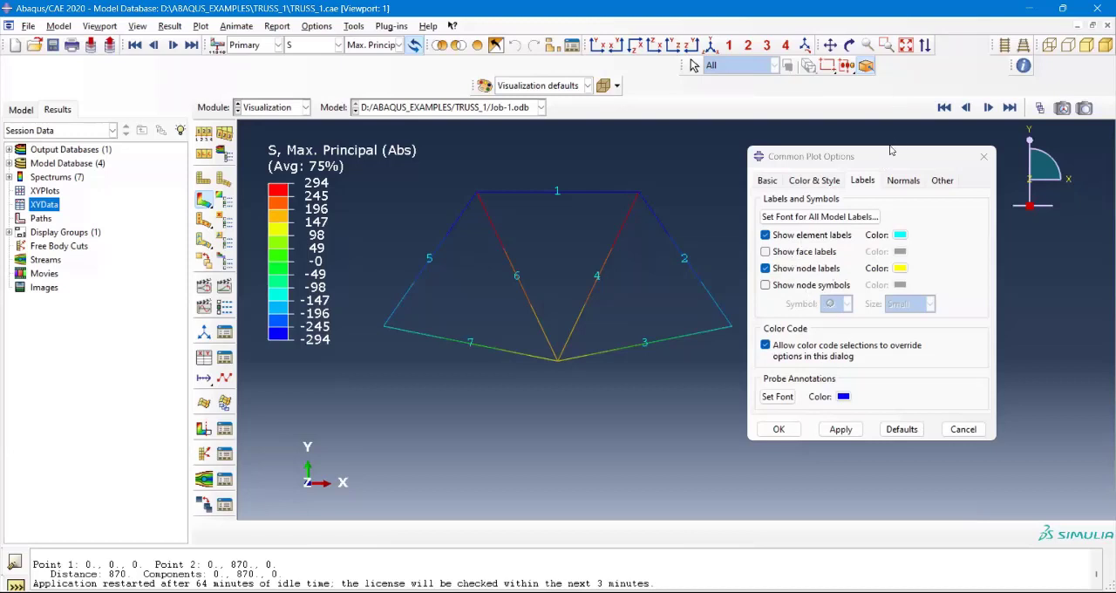
pyautogui.moveTo(882, 160); pyautogui.dragTo(892, 103)
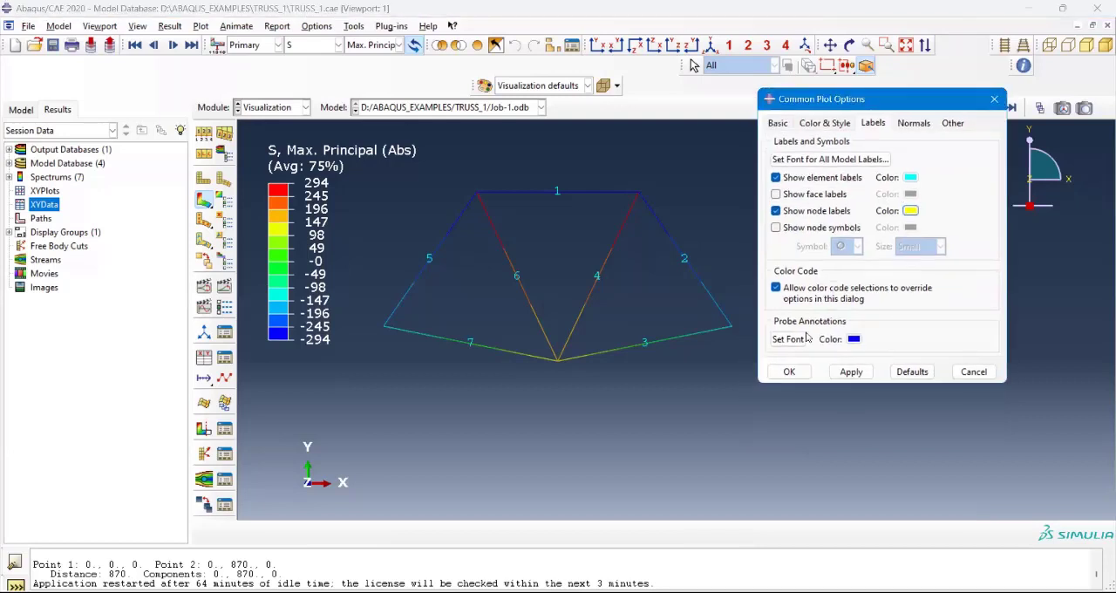
pyautogui.click(837, 373)
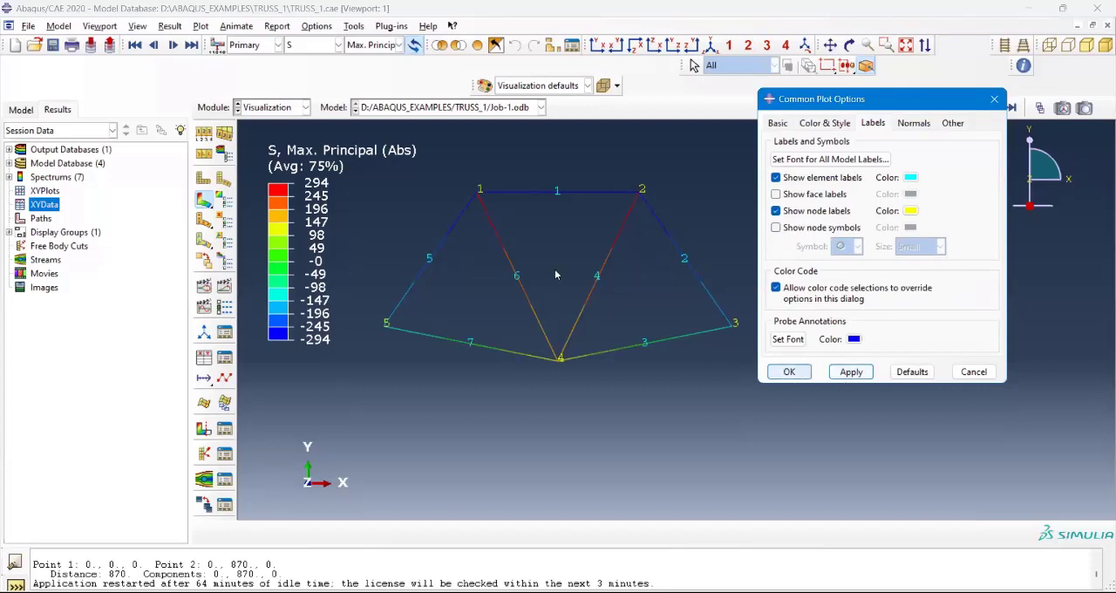
pyautogui.scroll(-1, 469, 332)
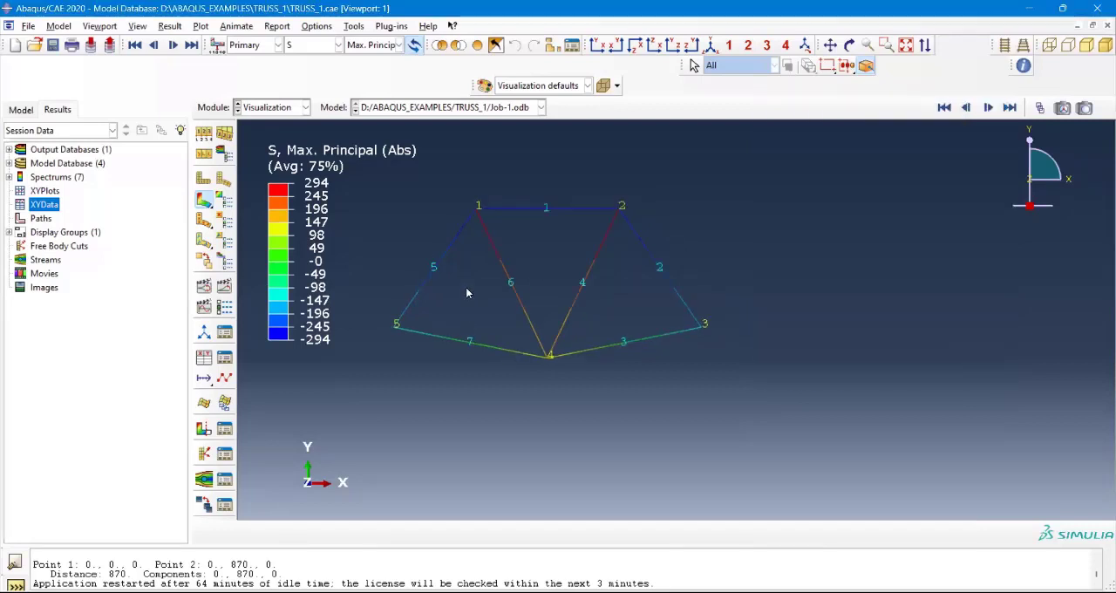
pyautogui.scroll(1, 436, 263)
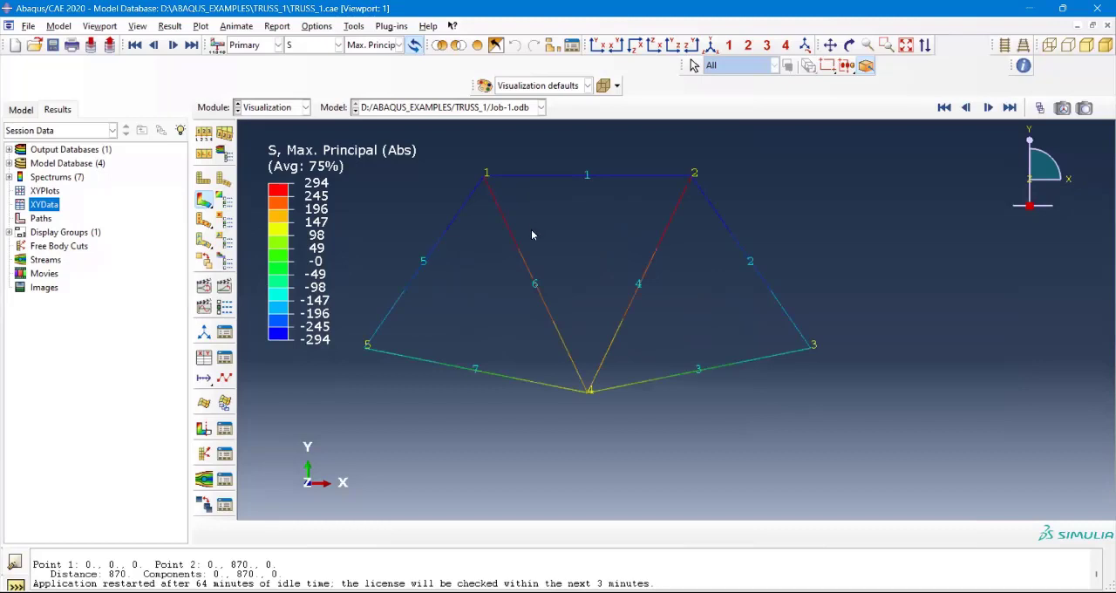
pyautogui.scroll(1, 486, 171)
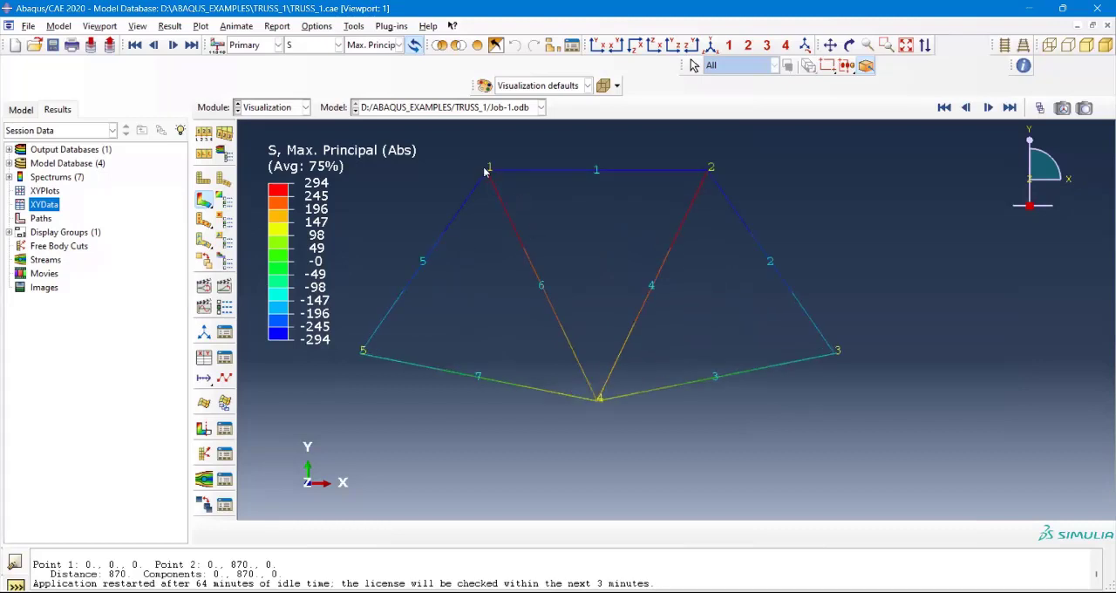
pyautogui.scroll(1, 505, 173)
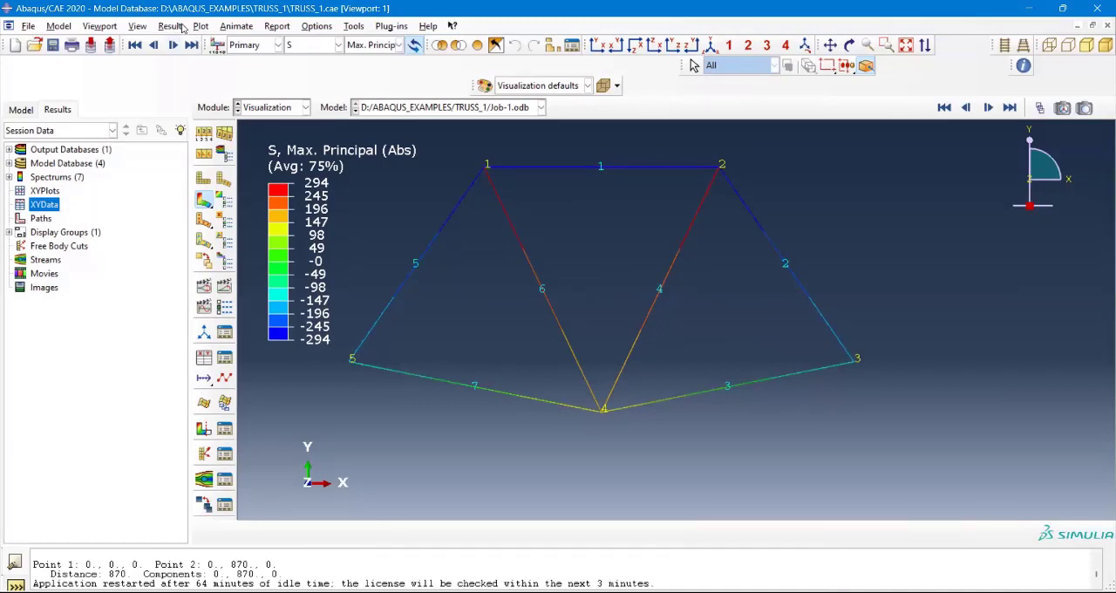
# Step: Show the node symbols as small filled circles on the truss, apply the change, and close the common plot options
pyautogui.click(113, 29)
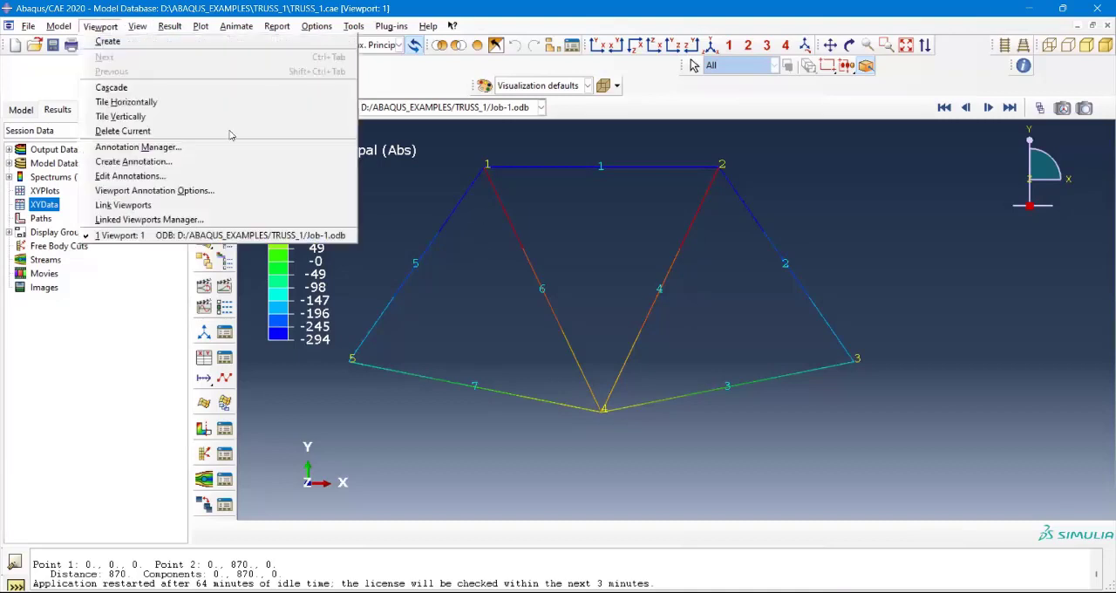
pyautogui.click(842, 206)
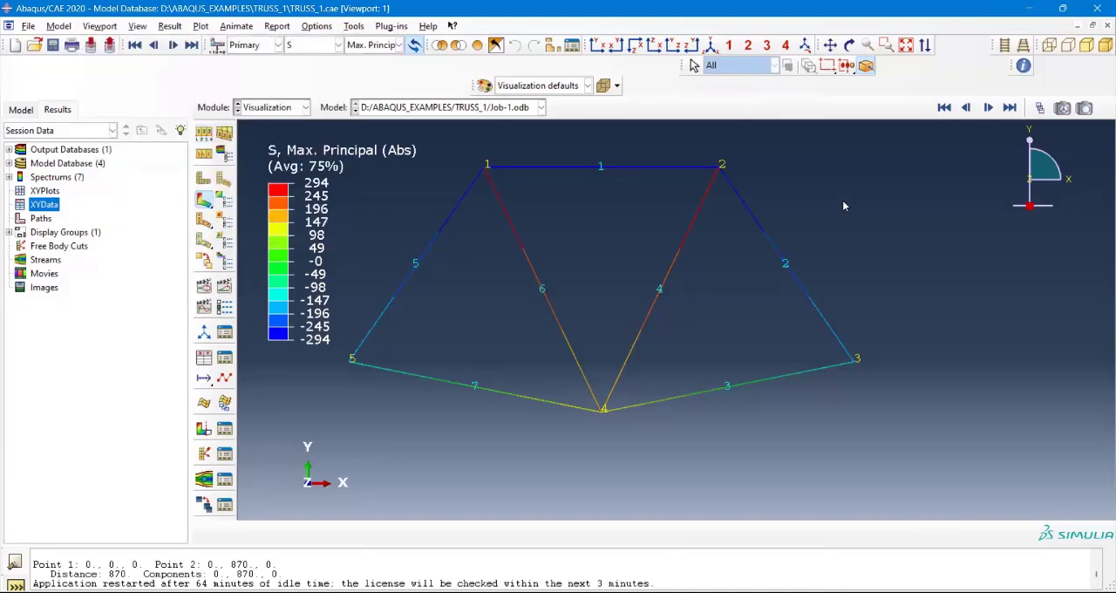
pyautogui.click(869, 127)
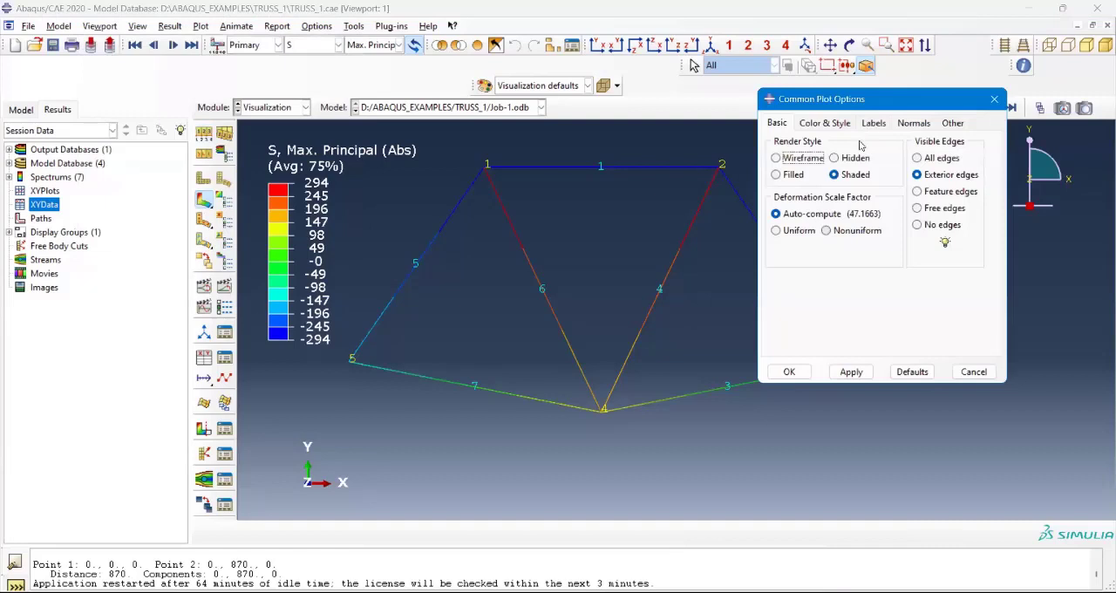
pyautogui.click(821, 228)
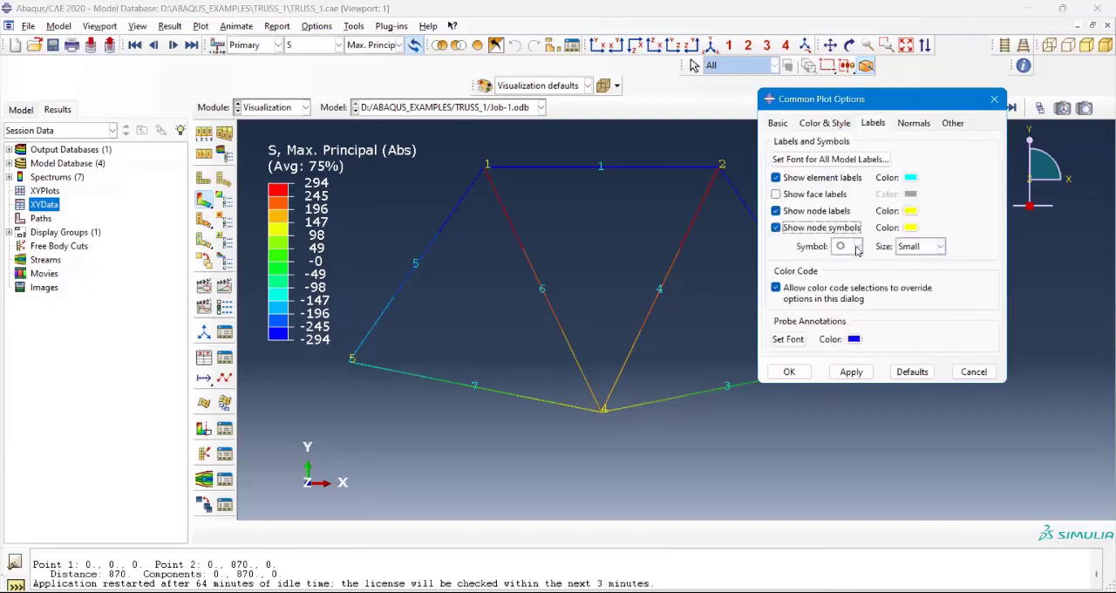
pyautogui.click(857, 246)
pyautogui.click(843, 265)
pyautogui.click(852, 373)
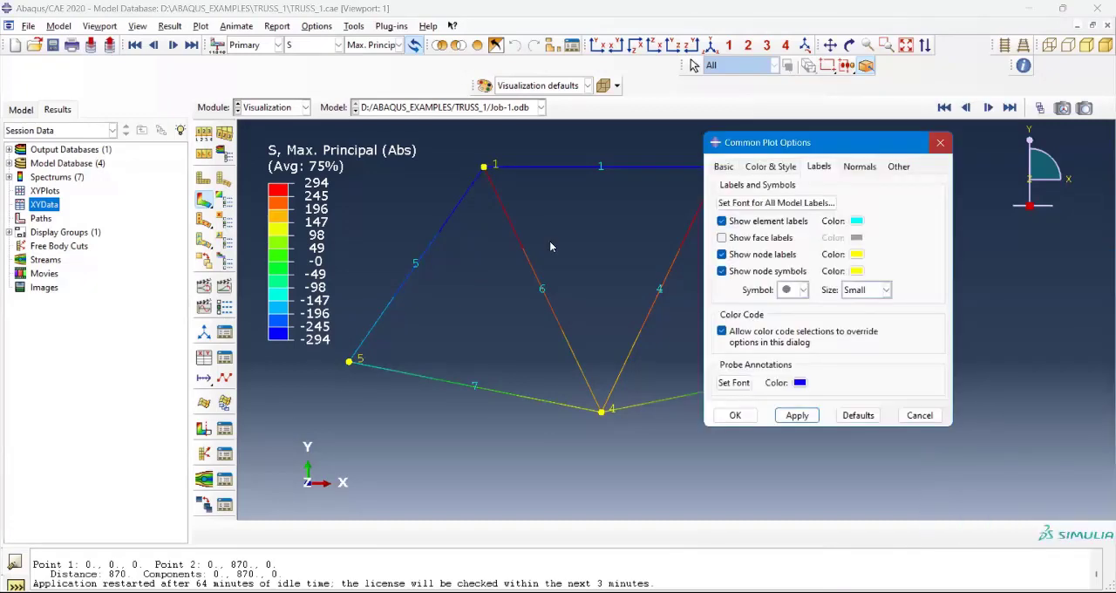
pyautogui.press('Escape')
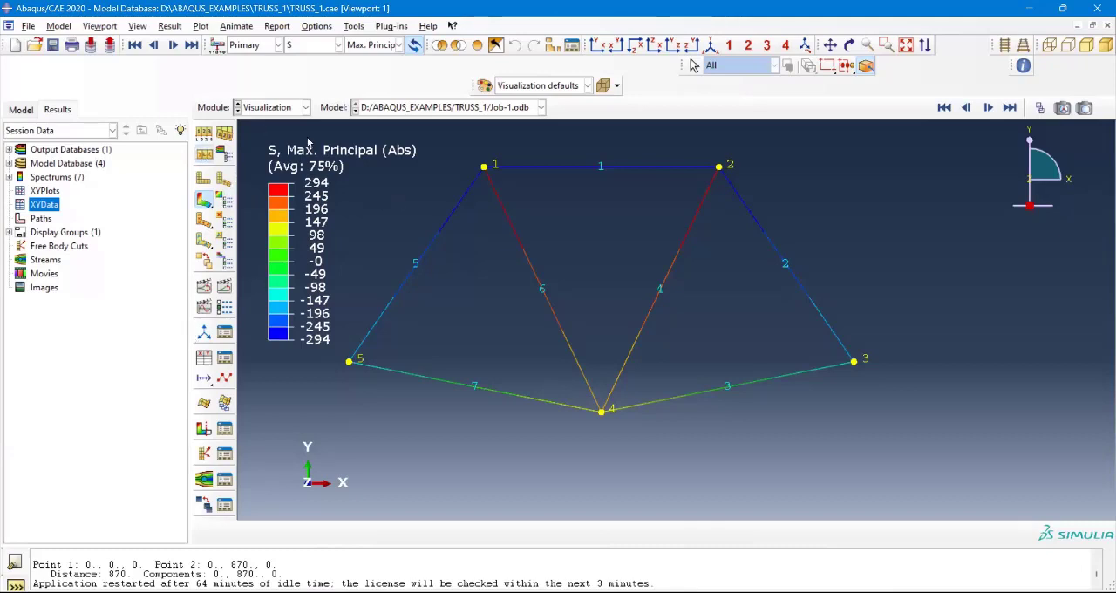
# Step: Plot the stress S of the truss as symbols for all principal components
pyautogui.click(203, 225)
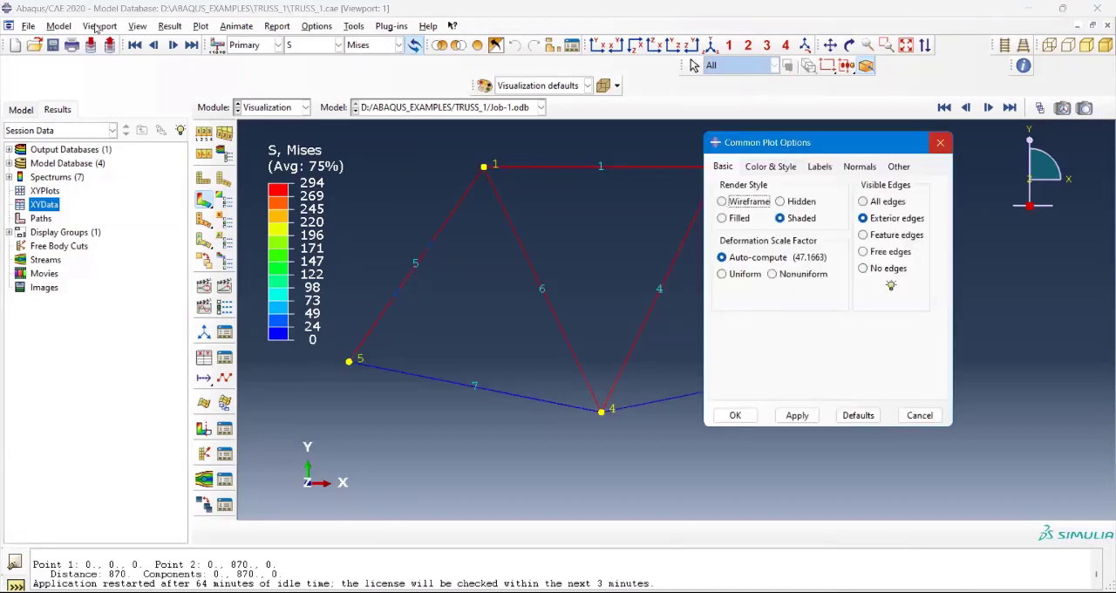
pyautogui.click(203, 181)
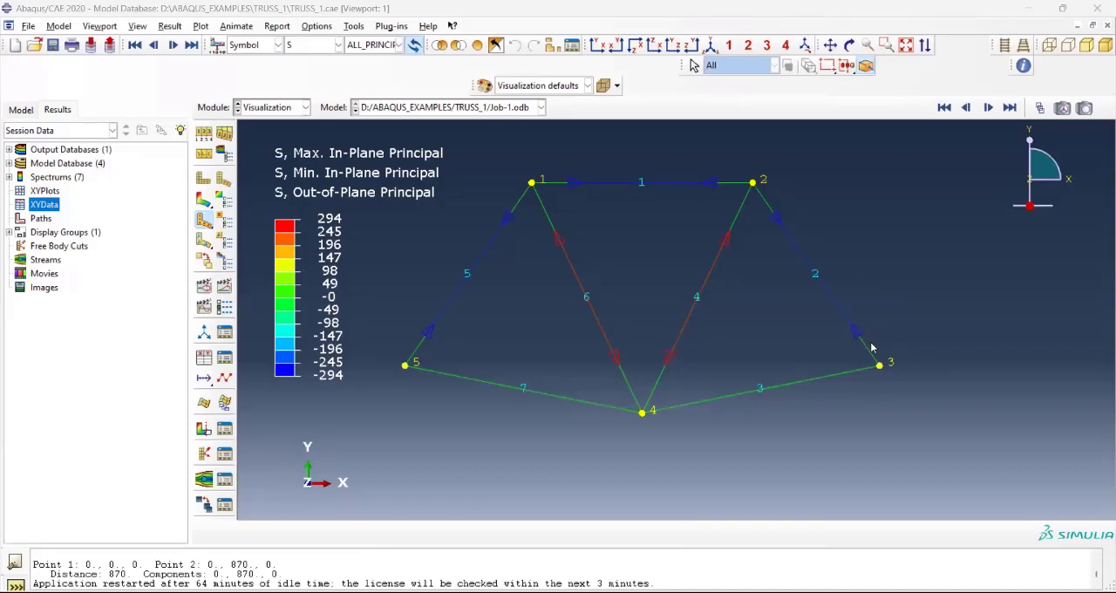
pyautogui.scroll(-1, 610, 236)
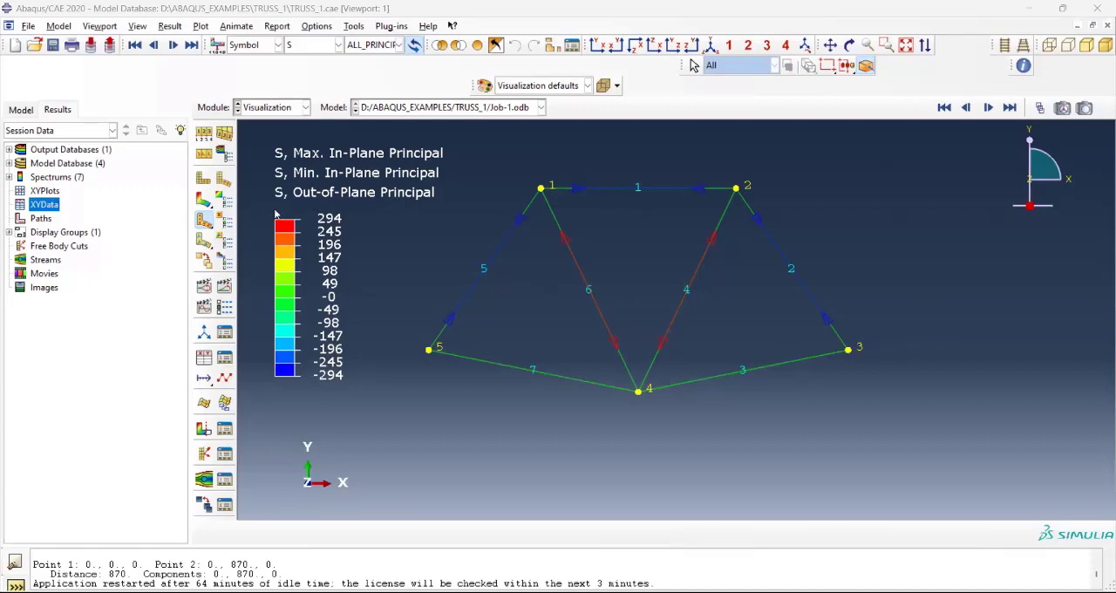
pyautogui.click(58, 26)
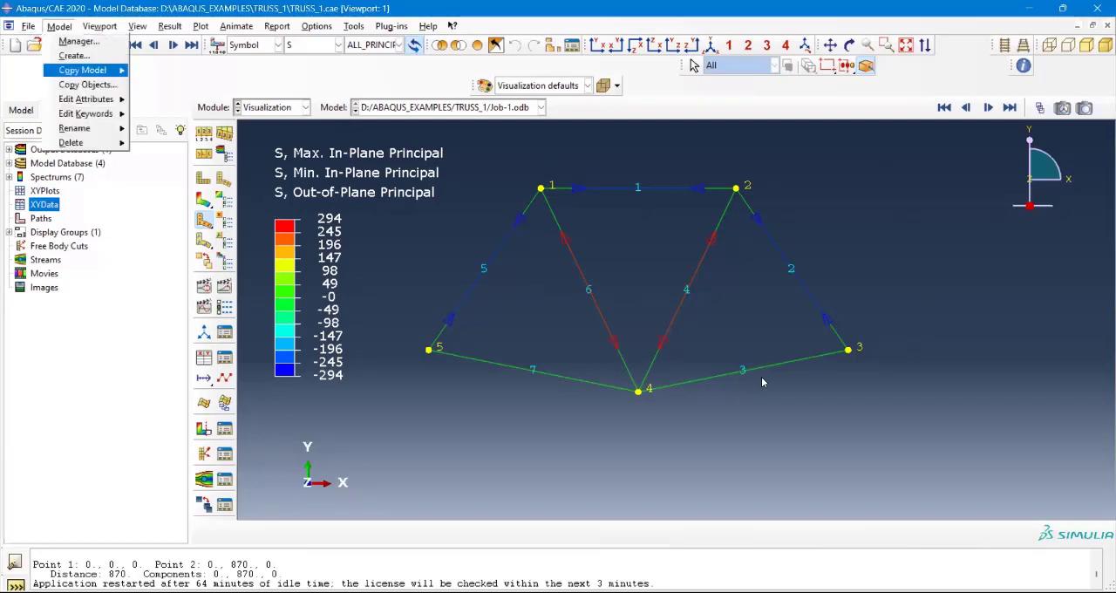
pyautogui.click(882, 306)
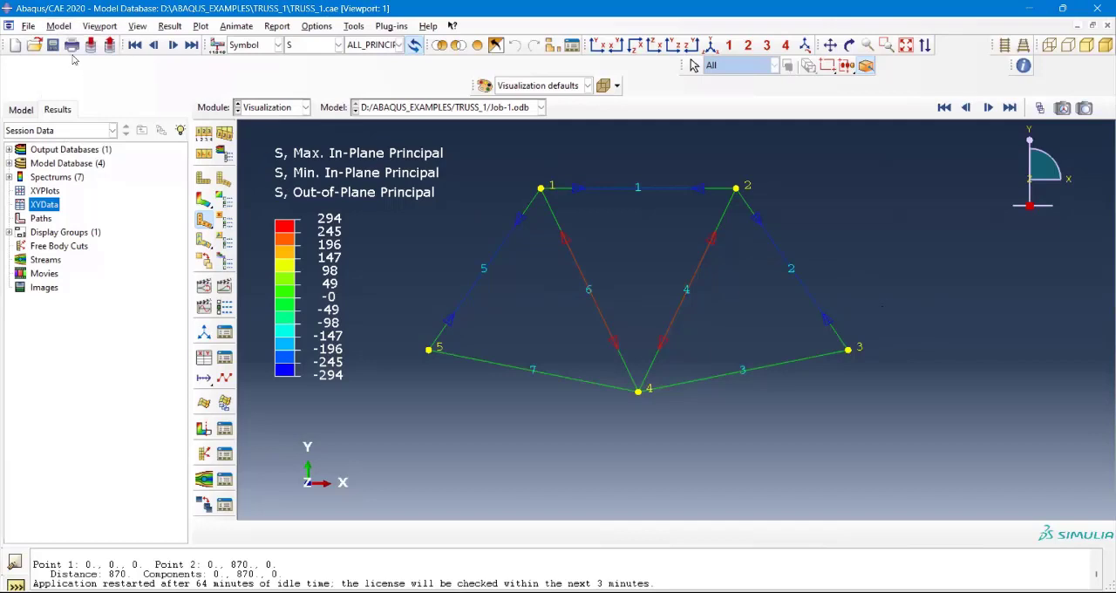
pyautogui.click(29, 26)
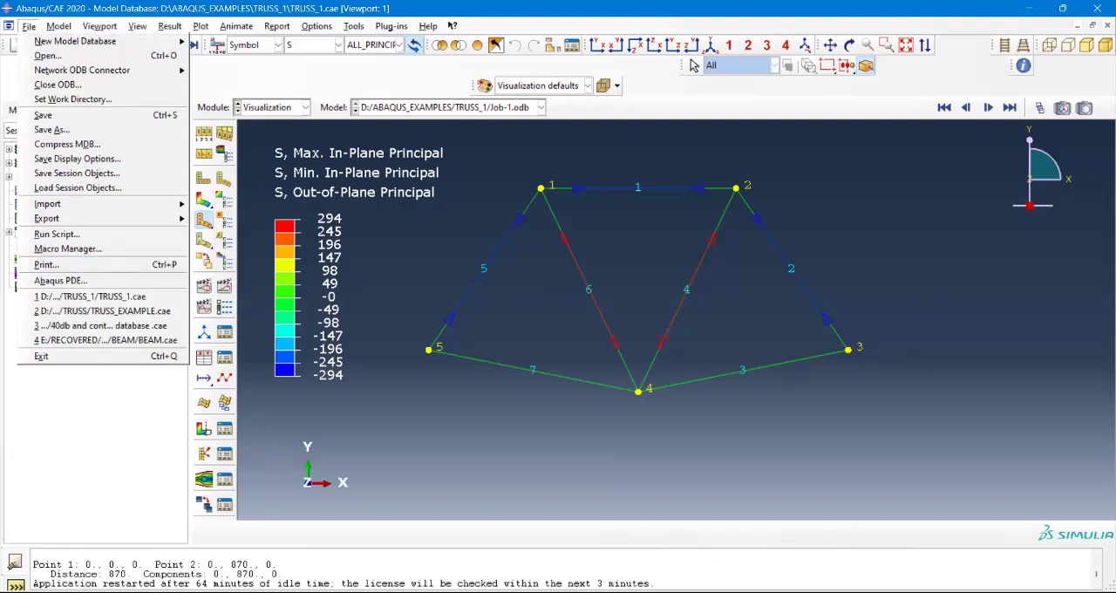
pyautogui.click(694, 65)
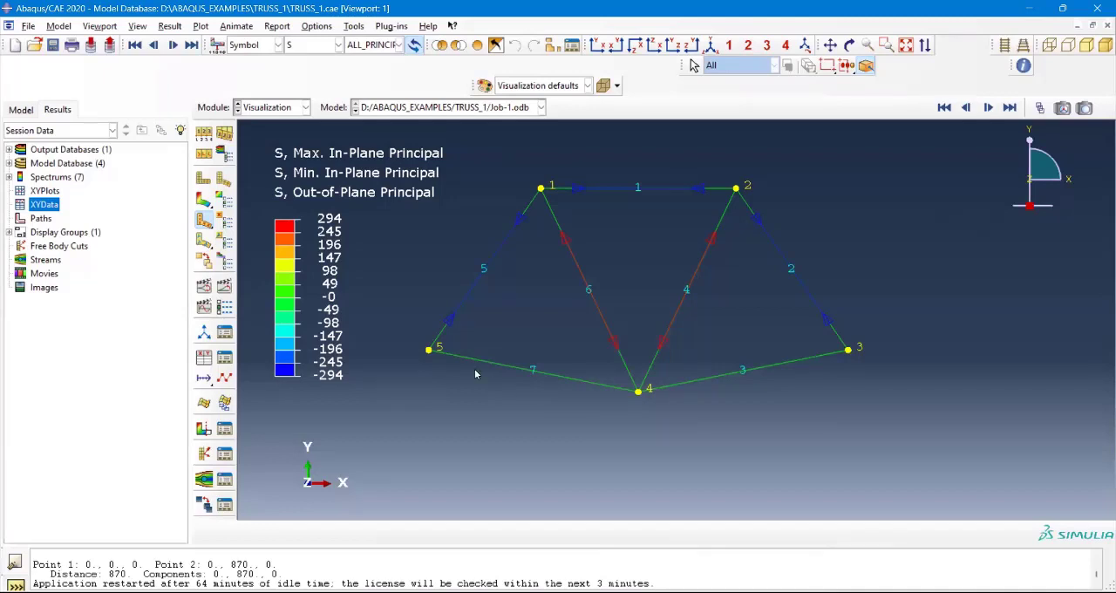
# Step: Set up a color print of all viewports with a file as destination and PNG as the format
pyautogui.click(28, 25)
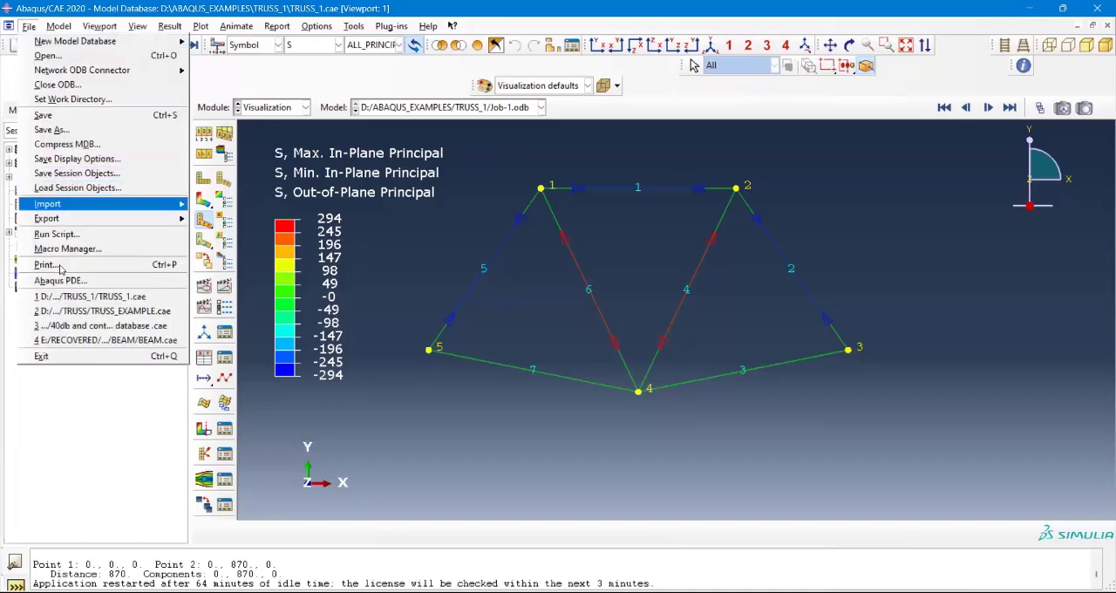
pyautogui.click(60, 268)
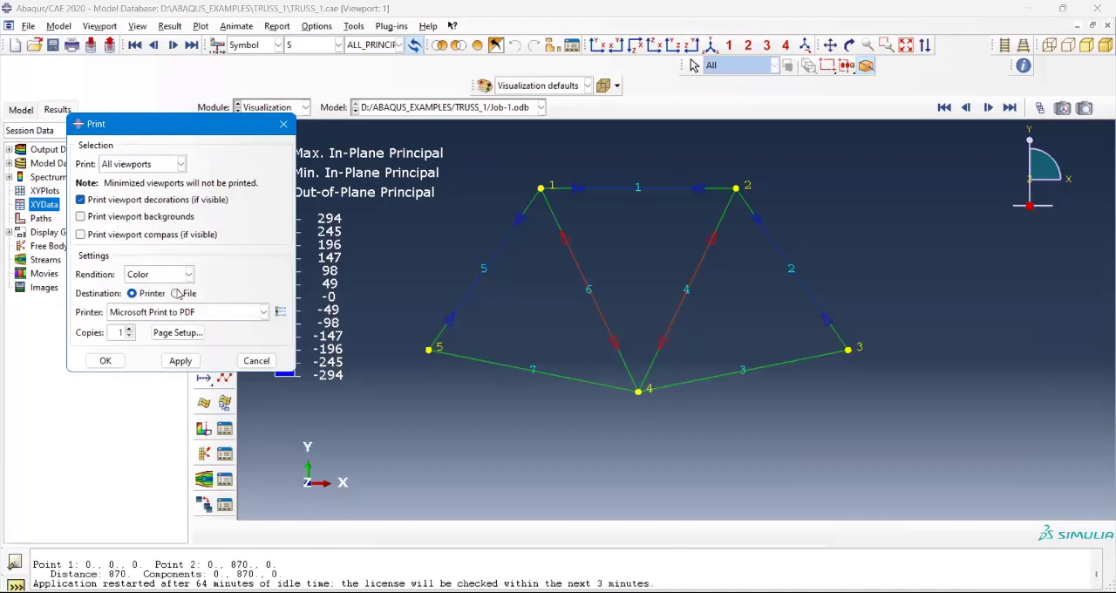
pyautogui.click(177, 294)
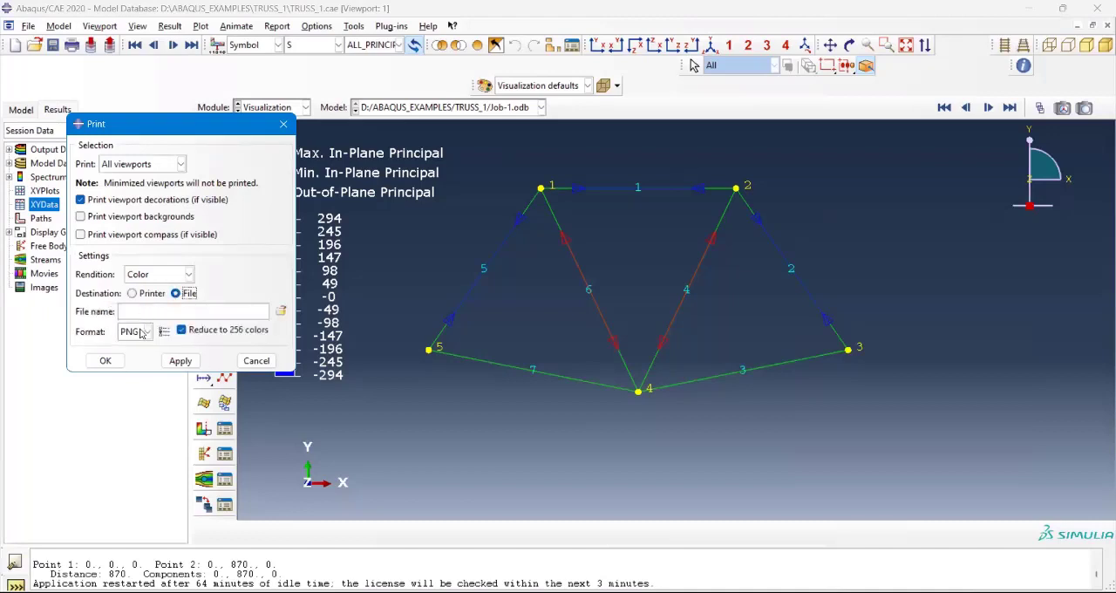
pyautogui.click(148, 333)
pyautogui.click(147, 332)
pyautogui.click(147, 332)
pyautogui.click(147, 334)
pyautogui.click(147, 334)
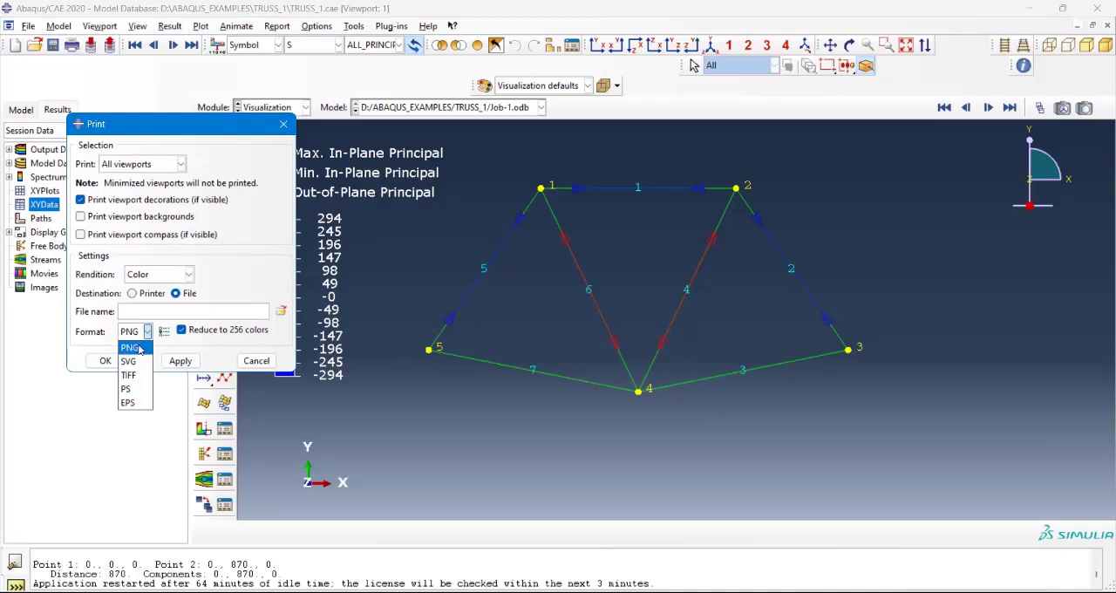
pyautogui.click(139, 349)
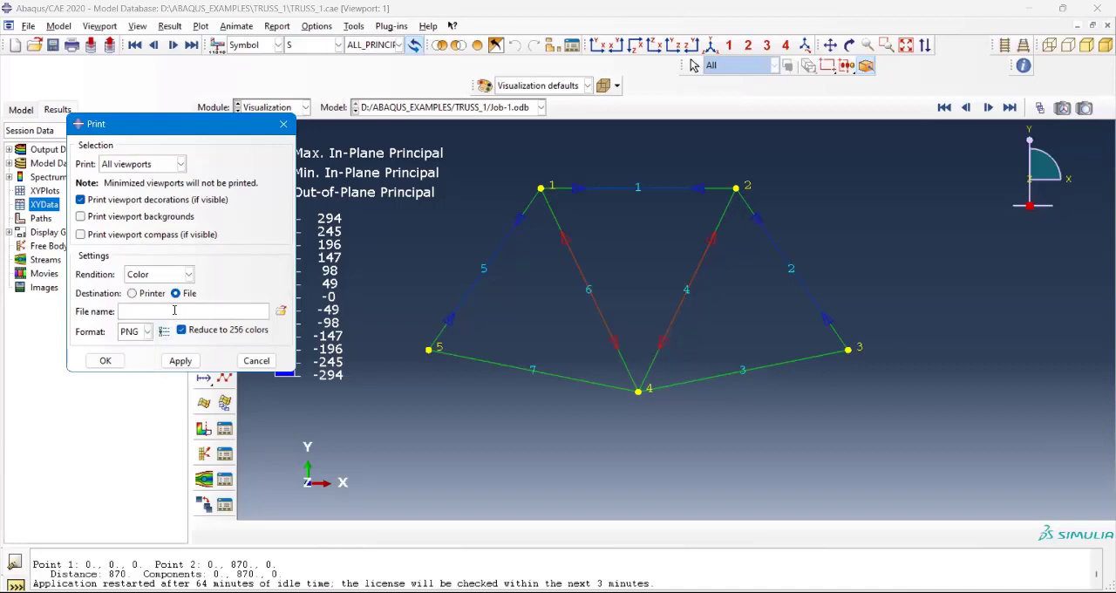
# Step: Name the print file TRUSS and open the file selection to choose where it is saved
pyautogui.click(176, 311)
pyautogui.write('TRUSS')
pyautogui.click(281, 311)
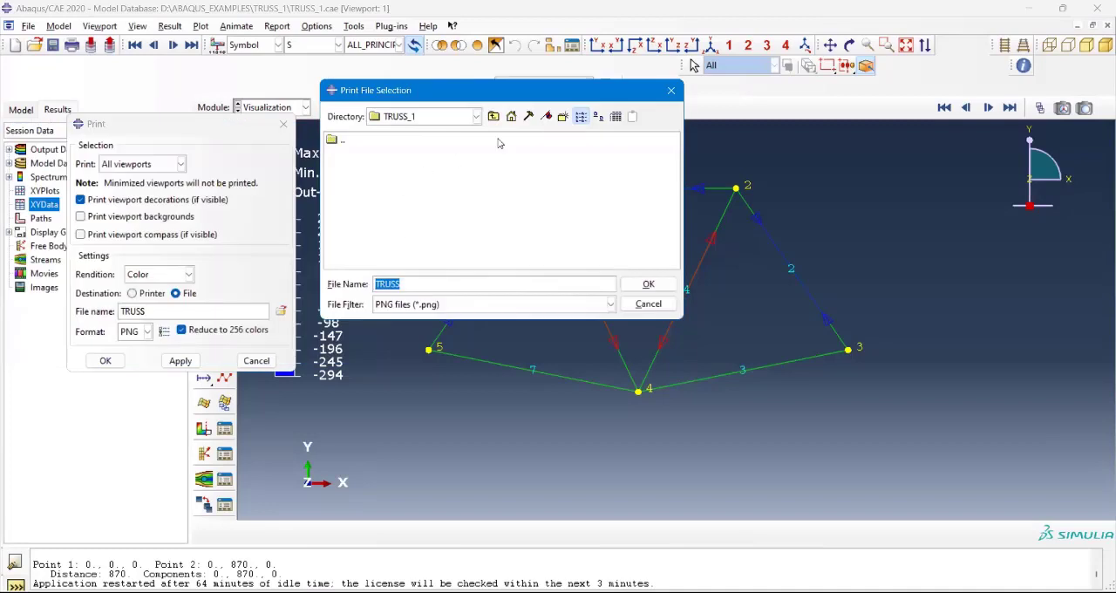
# Step: Create a RESULTS directory inside TRUSS_1 and print the viewports to TRUSS.png in the TRUSS_1 directory
pyautogui.click(563, 119)
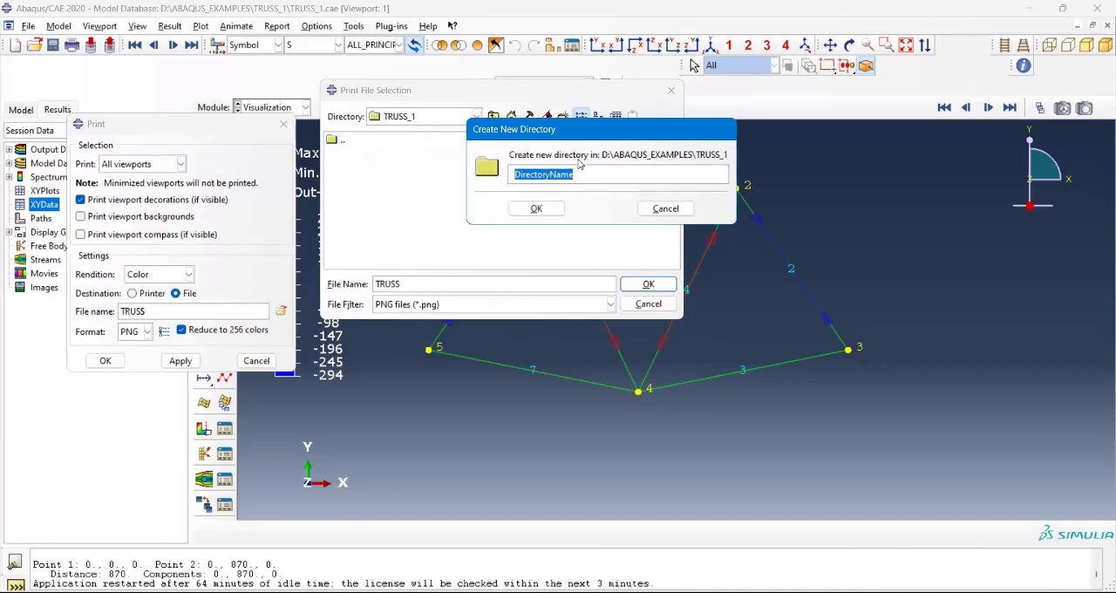
pyautogui.write('RESU')
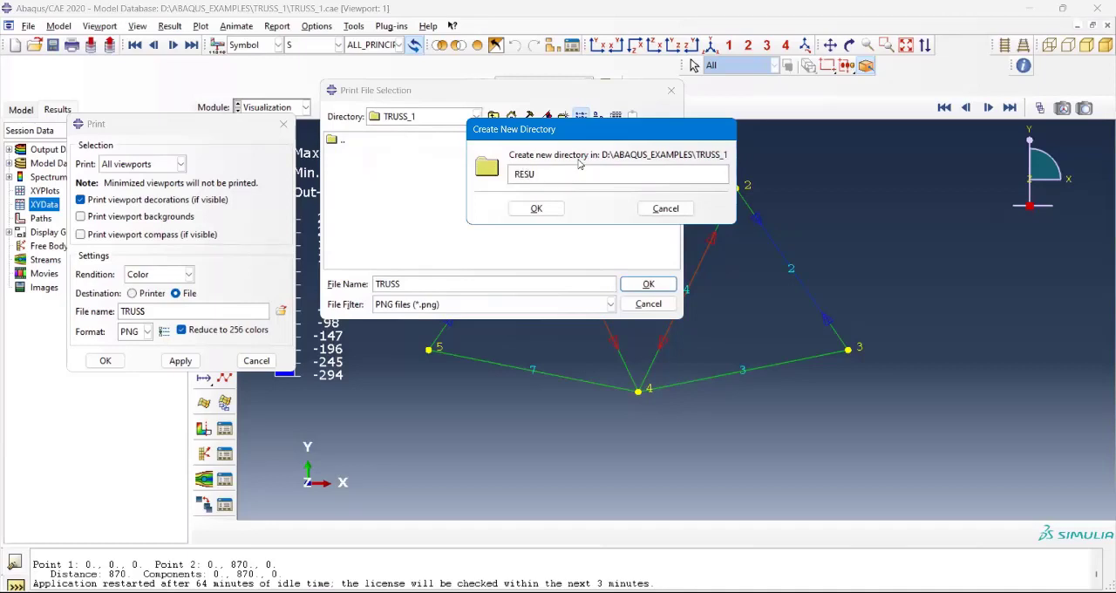
pyautogui.write('LTS')
pyautogui.click(563, 217)
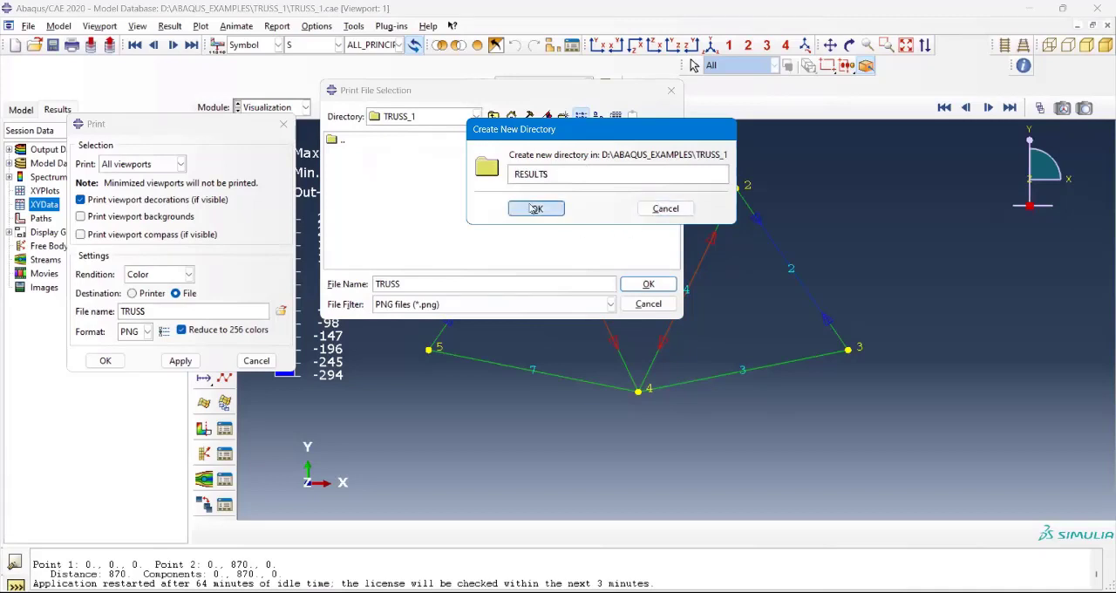
pyautogui.click(350, 154)
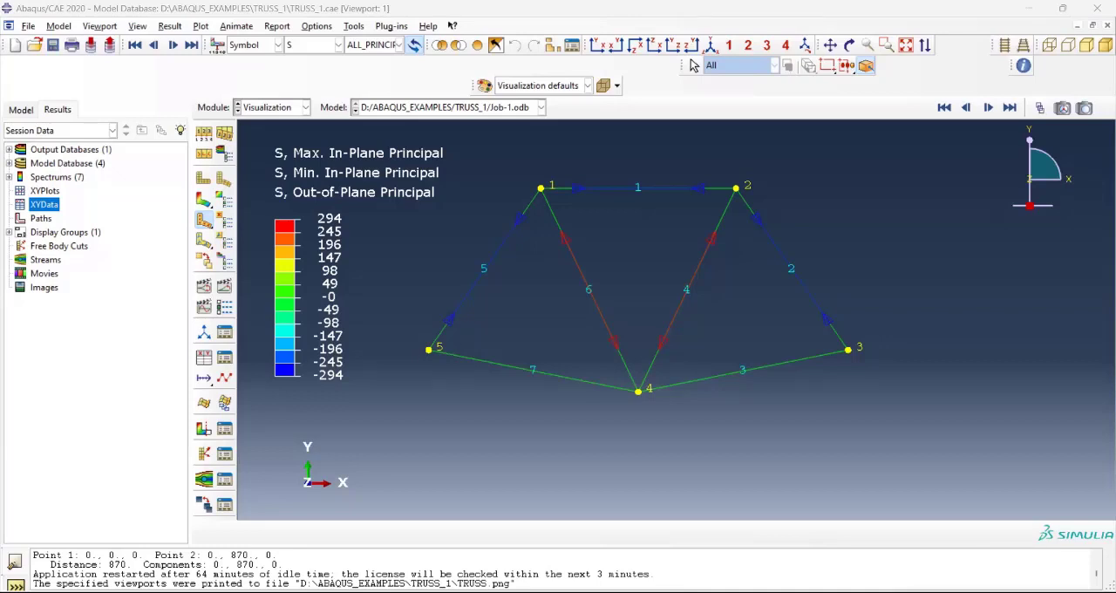
# Step: Check the TRUSS_1 directory for the exported TRUSS.png from the print settings, and close them without printing again
pyautogui.click(11, 36)
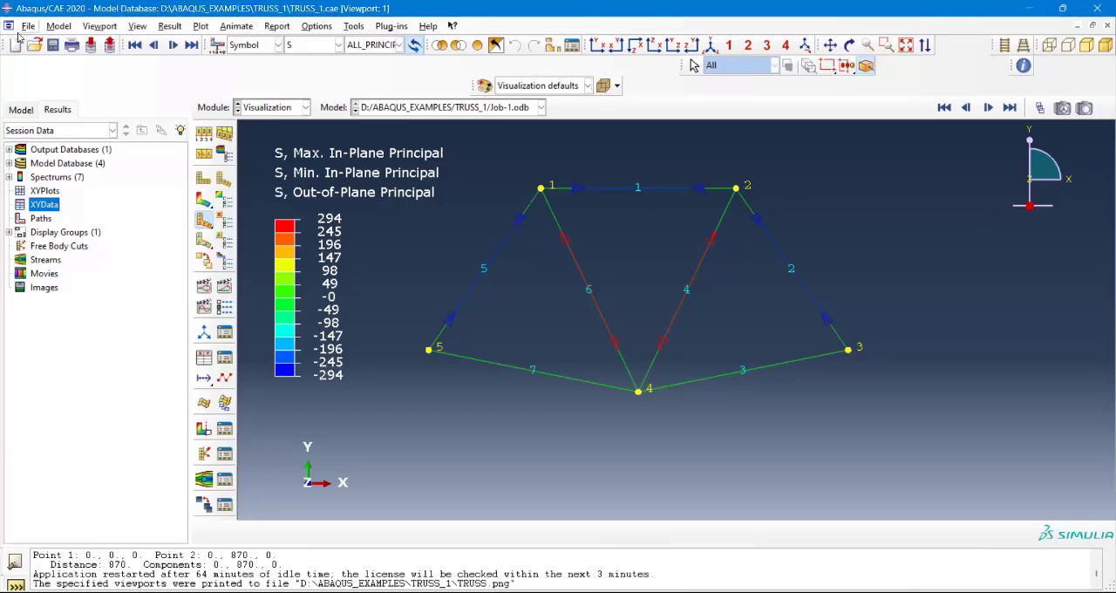
pyautogui.click(28, 25)
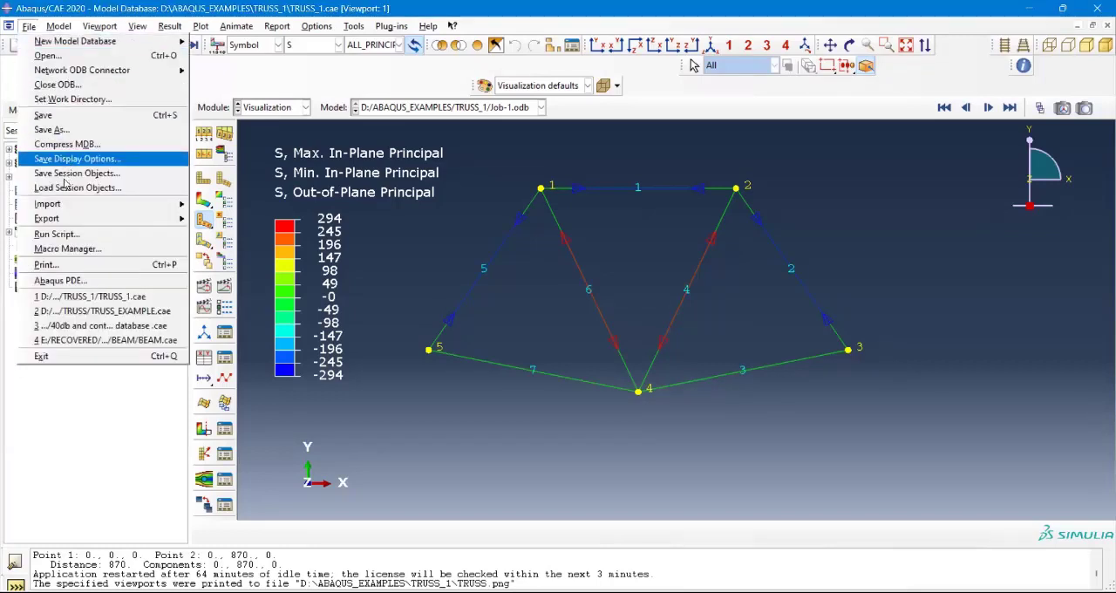
pyautogui.click(48, 264)
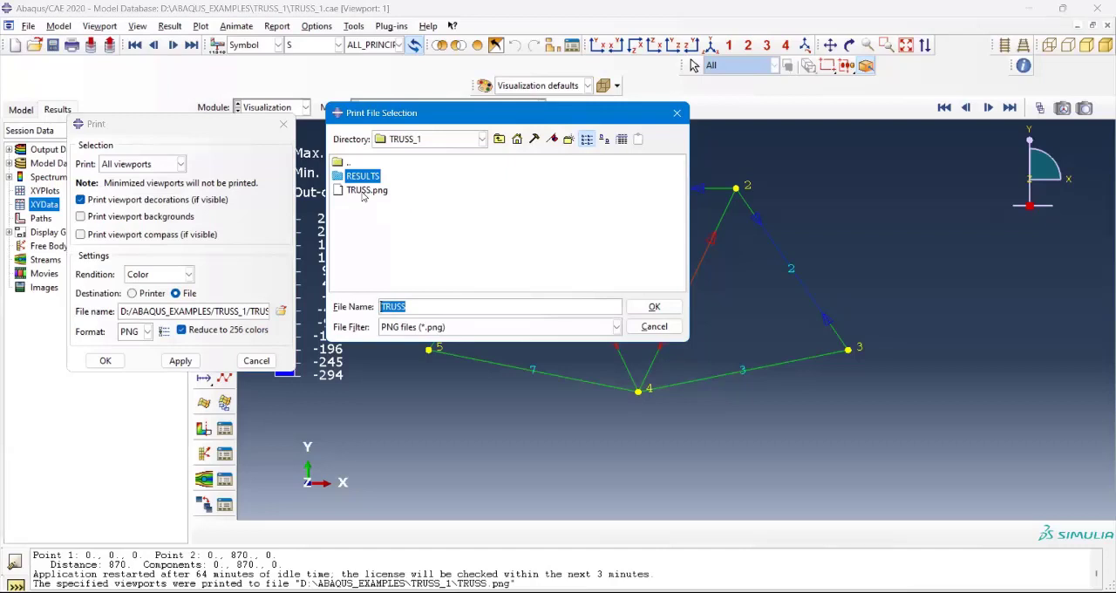
pyautogui.click(366, 190)
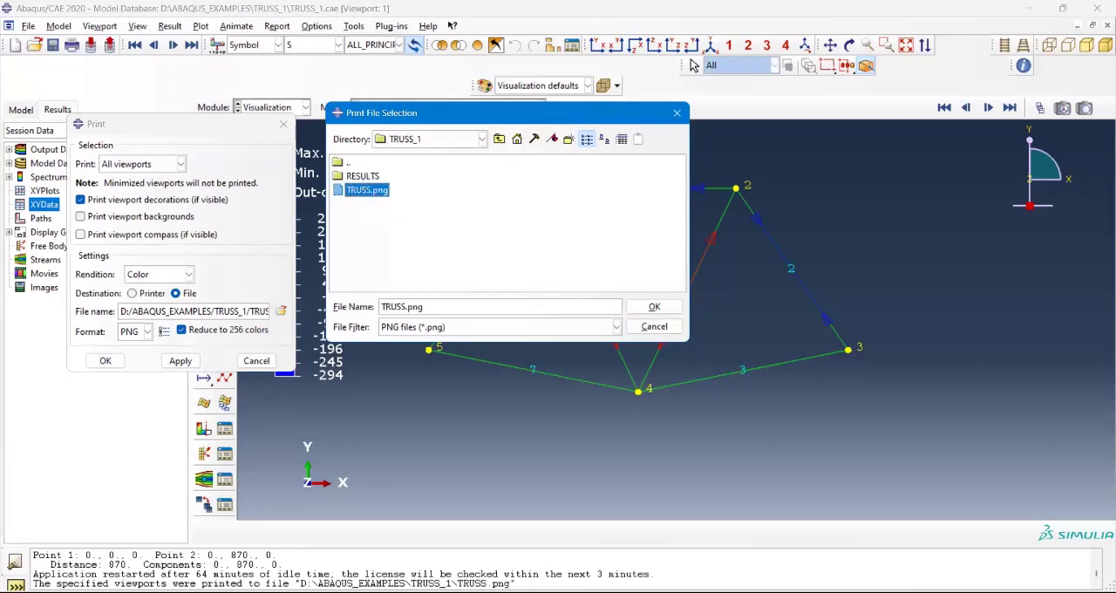
pyautogui.click(677, 113)
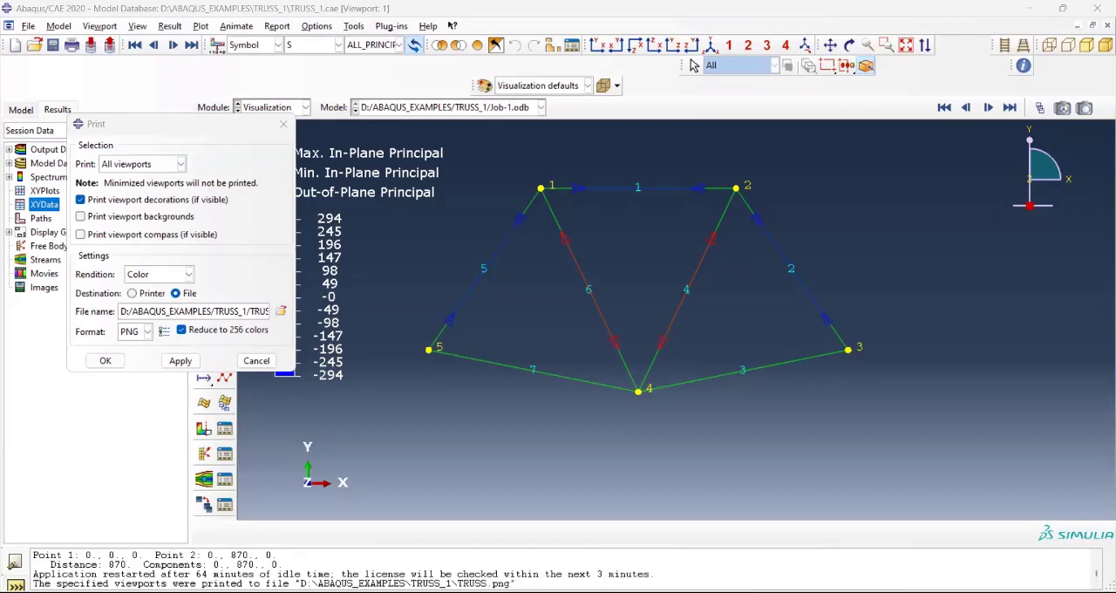
pyautogui.click(208, 150)
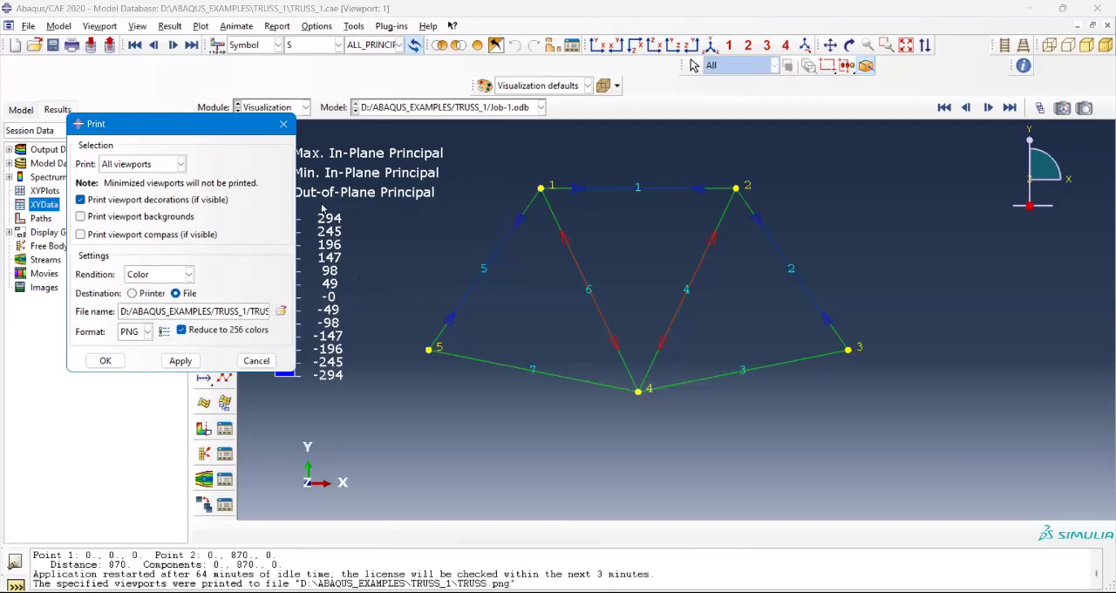
pyautogui.click(284, 127)
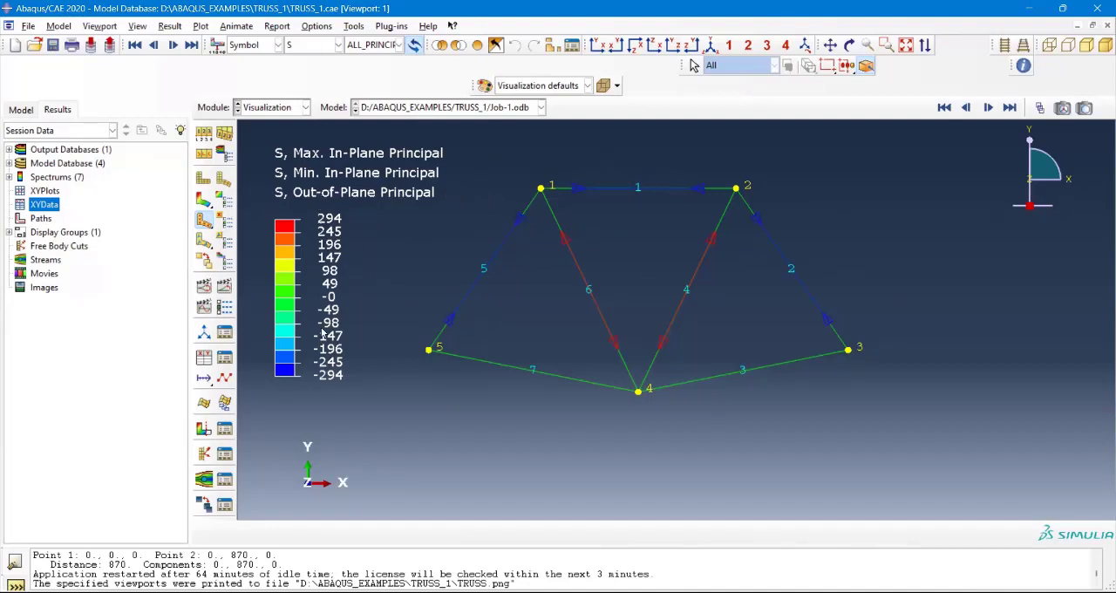
# Step: Plot the displacement U of the truss as symbols, showing only the U1 component
pyautogui.click(338, 45)
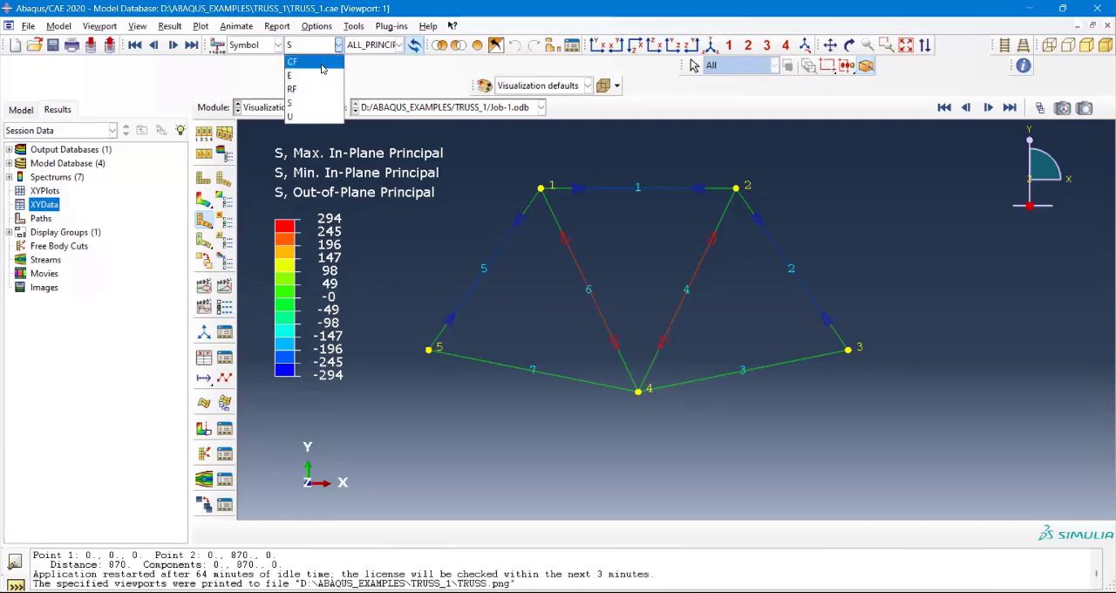
pyautogui.click(308, 117)
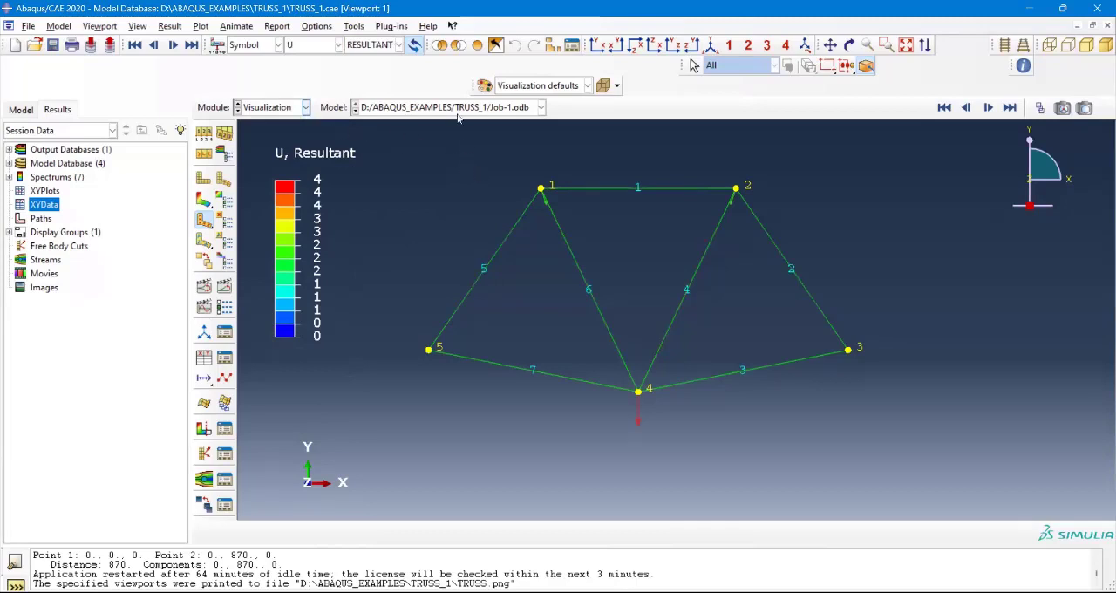
pyautogui.click(398, 45)
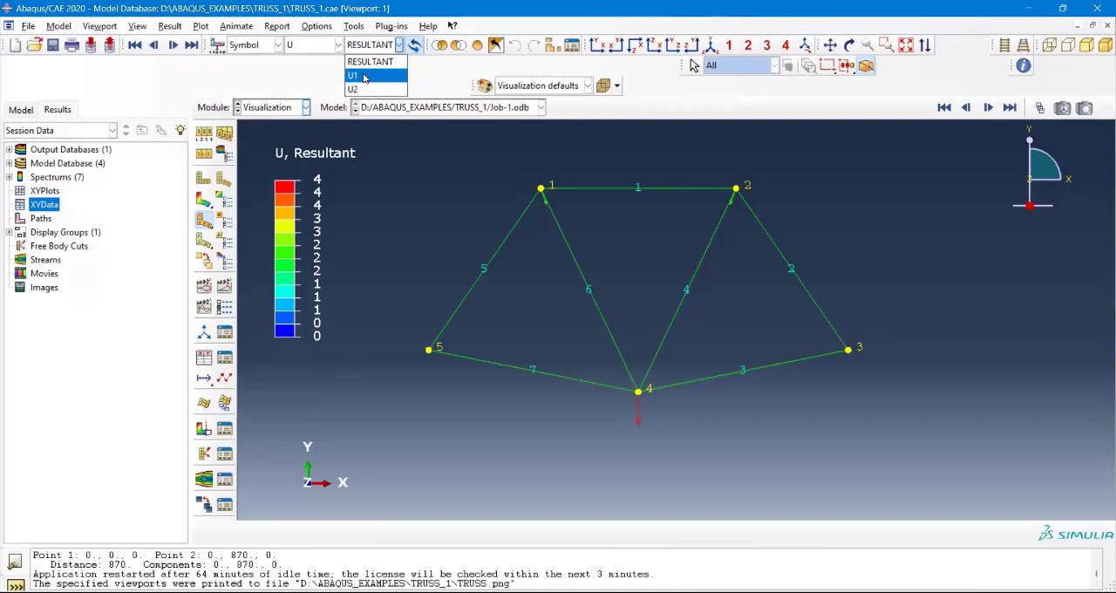
pyautogui.click(364, 77)
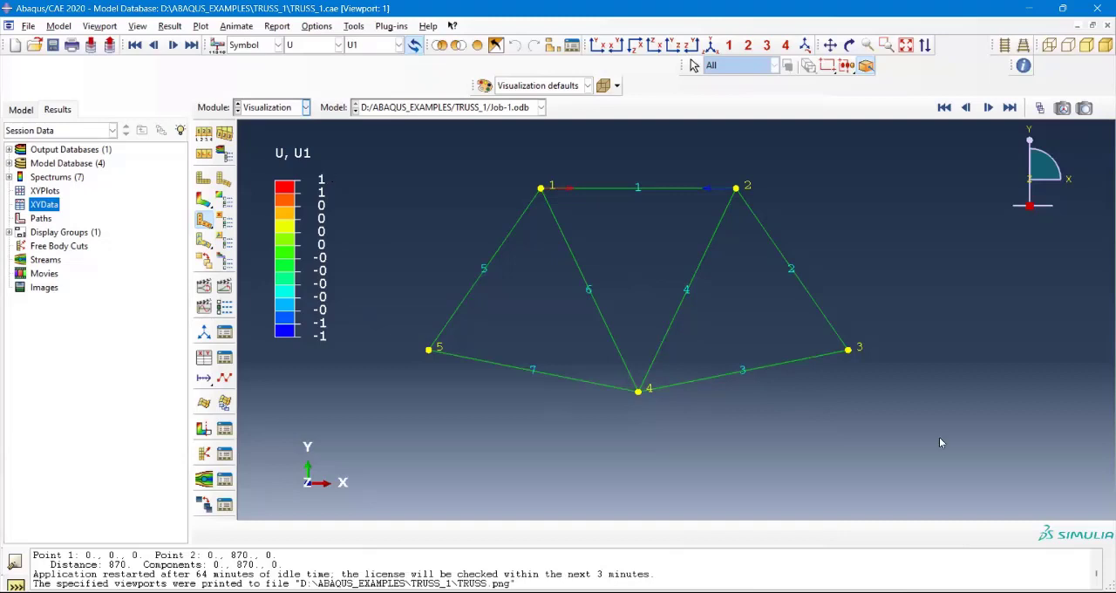
# Step: Set the legend numbers to fixed format with 2 decimal places, apply the change, and close the viewport annotation options
pyautogui.click(108, 87)
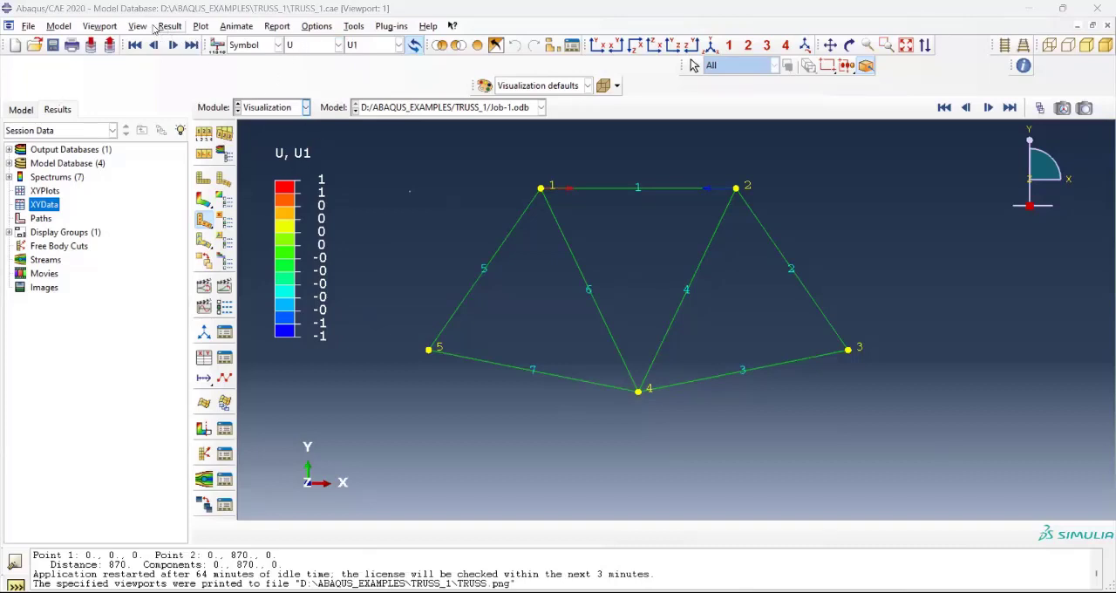
pyautogui.click(101, 27)
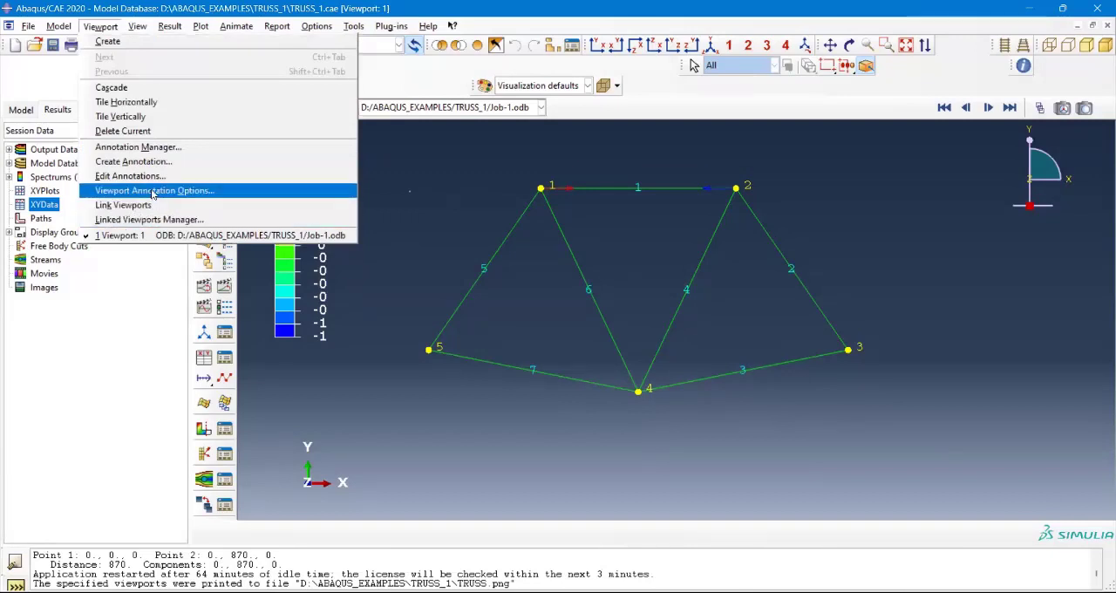
pyautogui.click(153, 193)
pyautogui.click(791, 252)
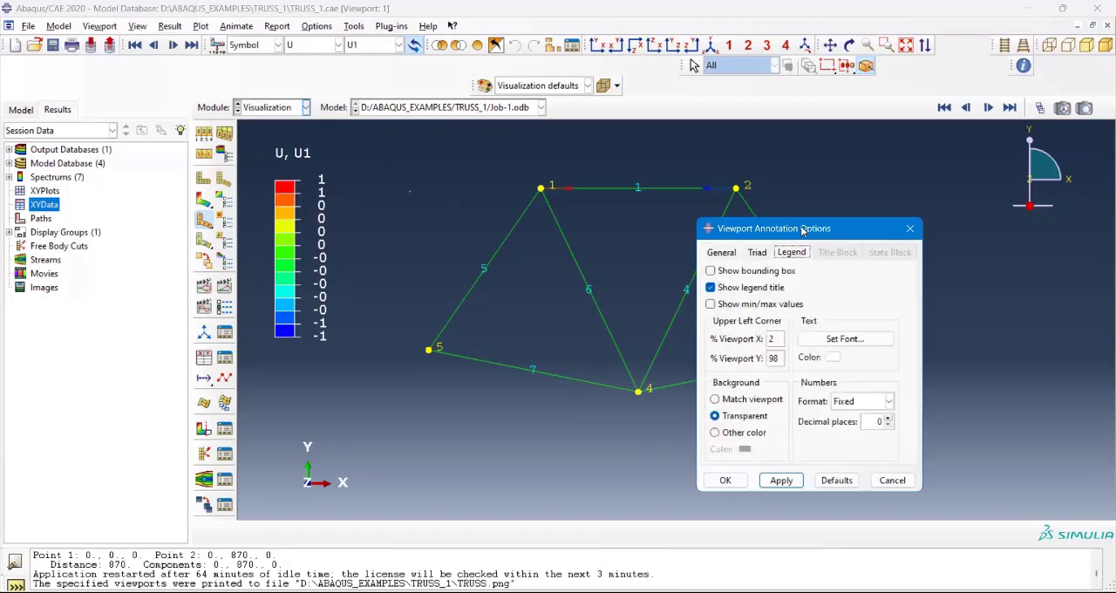
pyautogui.moveTo(802, 228); pyautogui.dragTo(804, 25)
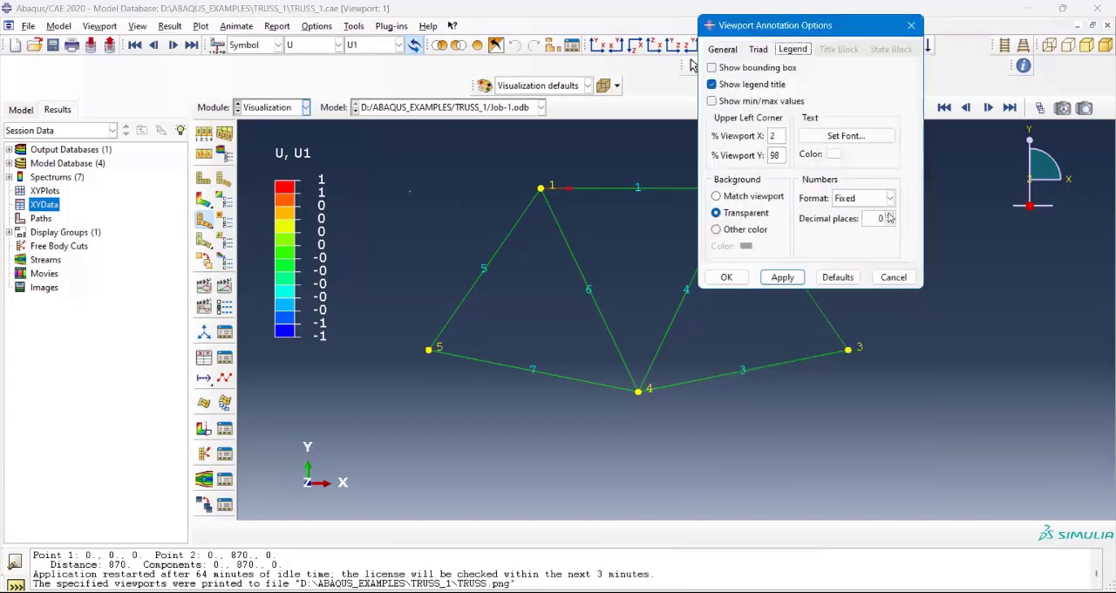
pyautogui.click(889, 214)
pyautogui.click(783, 277)
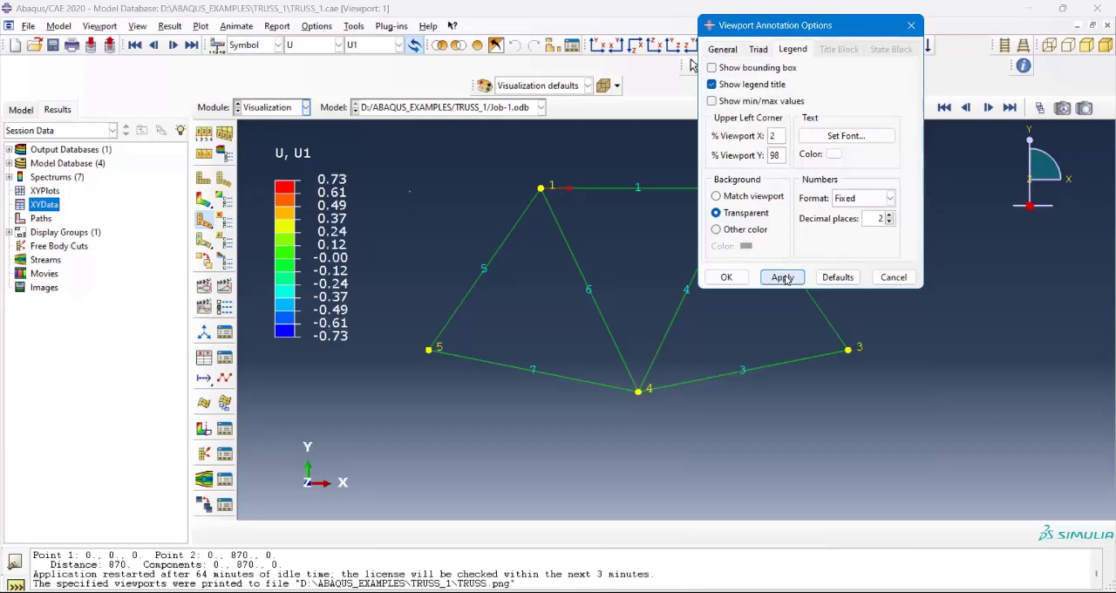
pyautogui.click(912, 26)
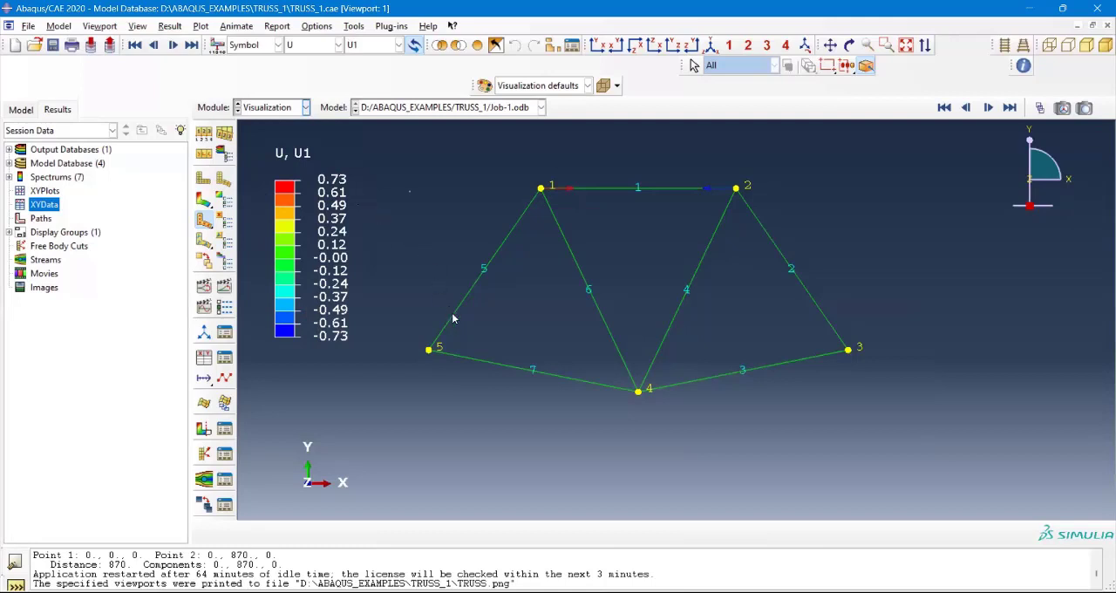
# Step: Turn on the location display for the auto-computed maximum in the contour plot limits and apply it
pyautogui.scroll(-2, 717, 220)
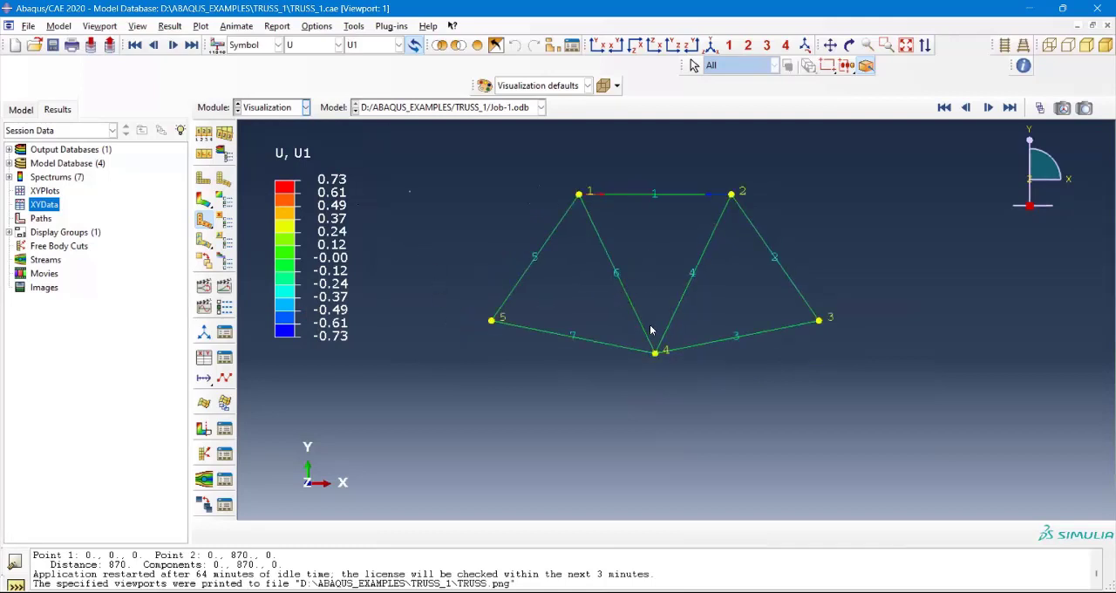
pyautogui.scroll(1, 664, 351)
pyautogui.scroll(1, 664, 356)
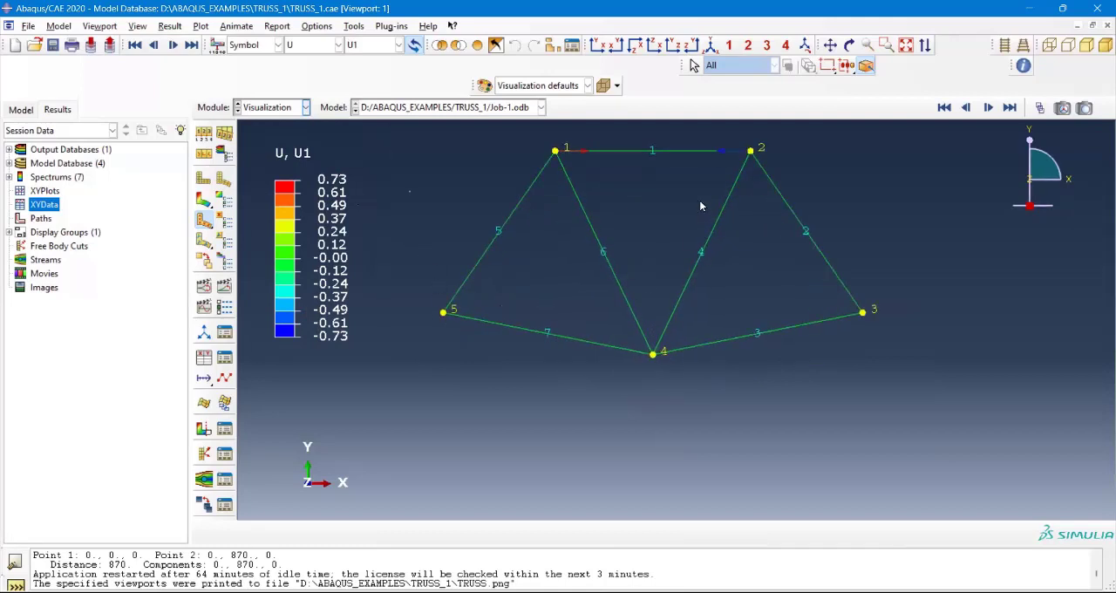
pyautogui.scroll(1, 700, 200)
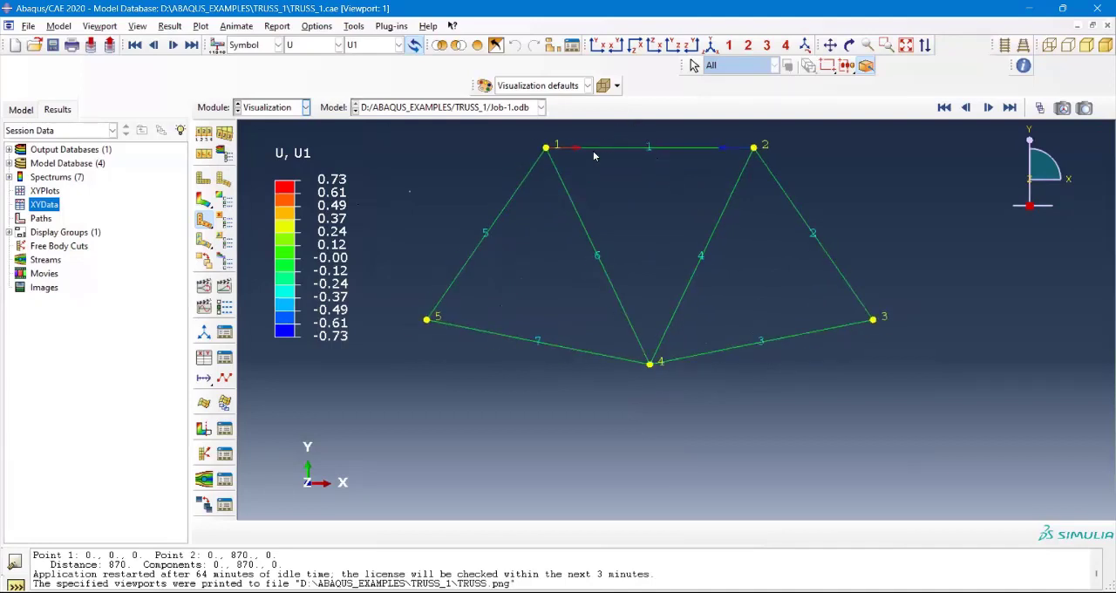
pyautogui.scroll(1, 580, 175)
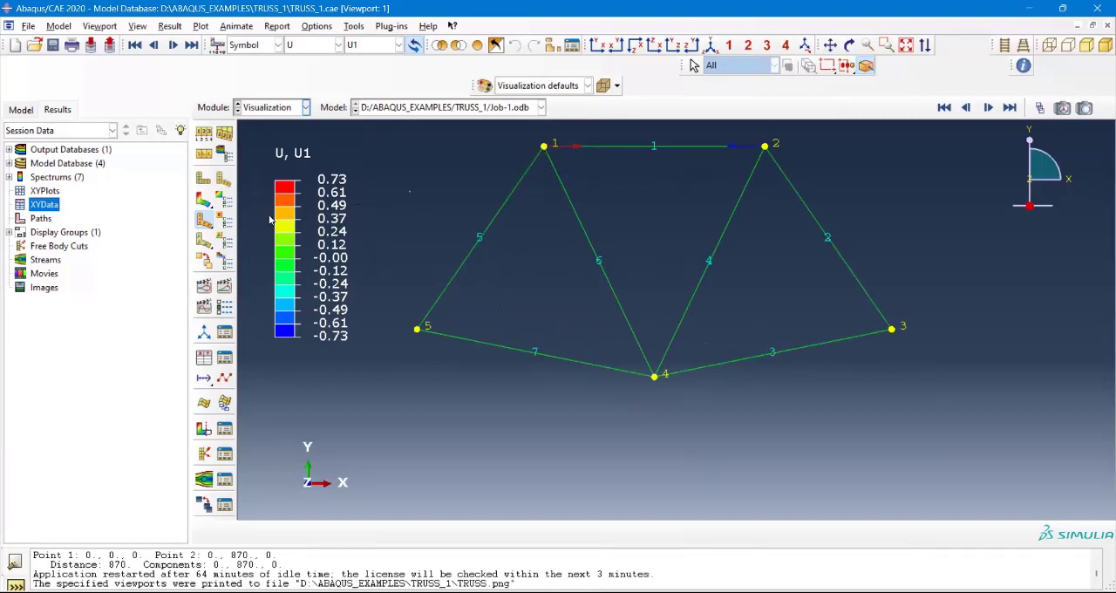
pyautogui.click(226, 201)
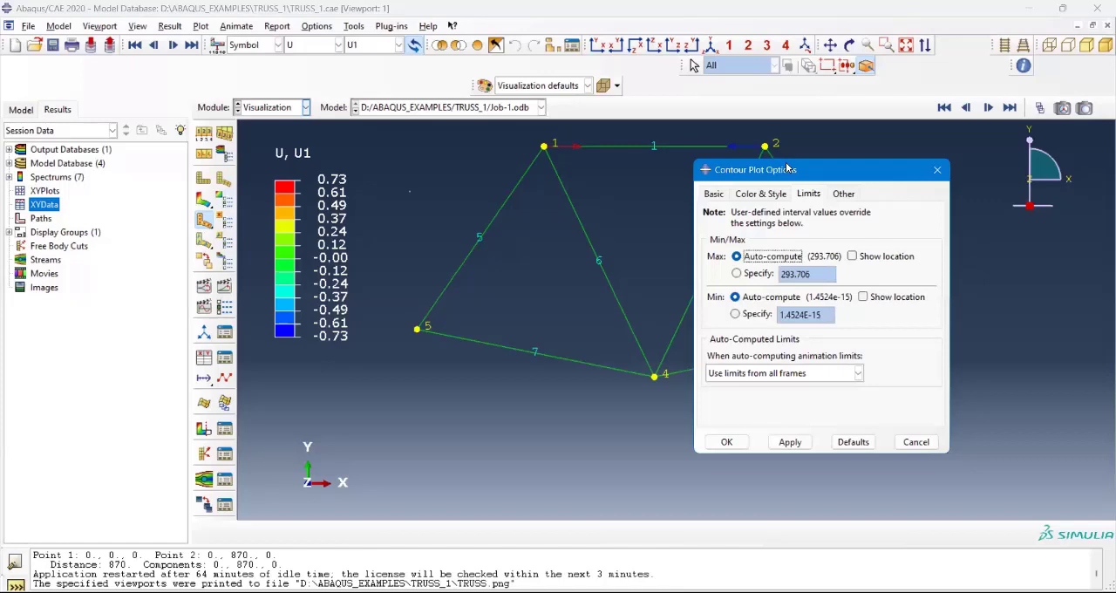
pyautogui.moveTo(787, 168); pyautogui.dragTo(781, 107)
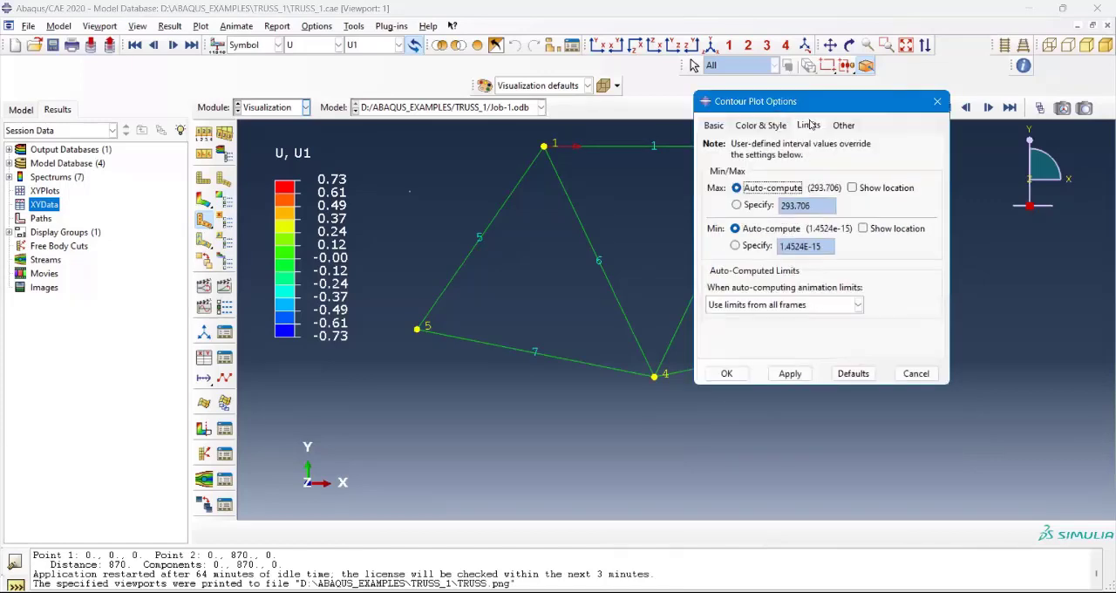
pyautogui.click(810, 127)
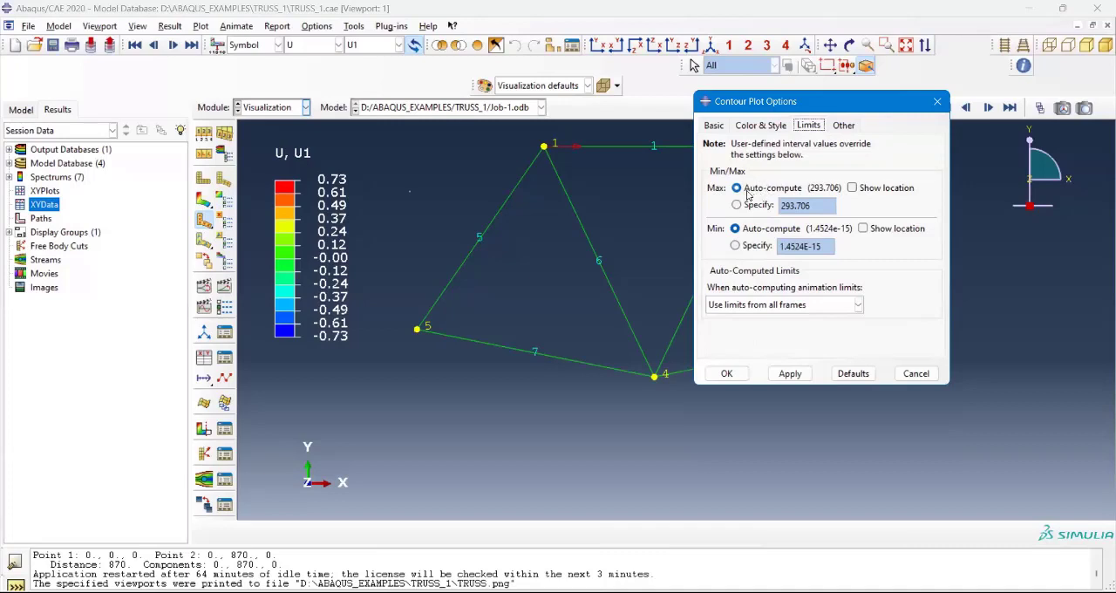
pyautogui.click(855, 190)
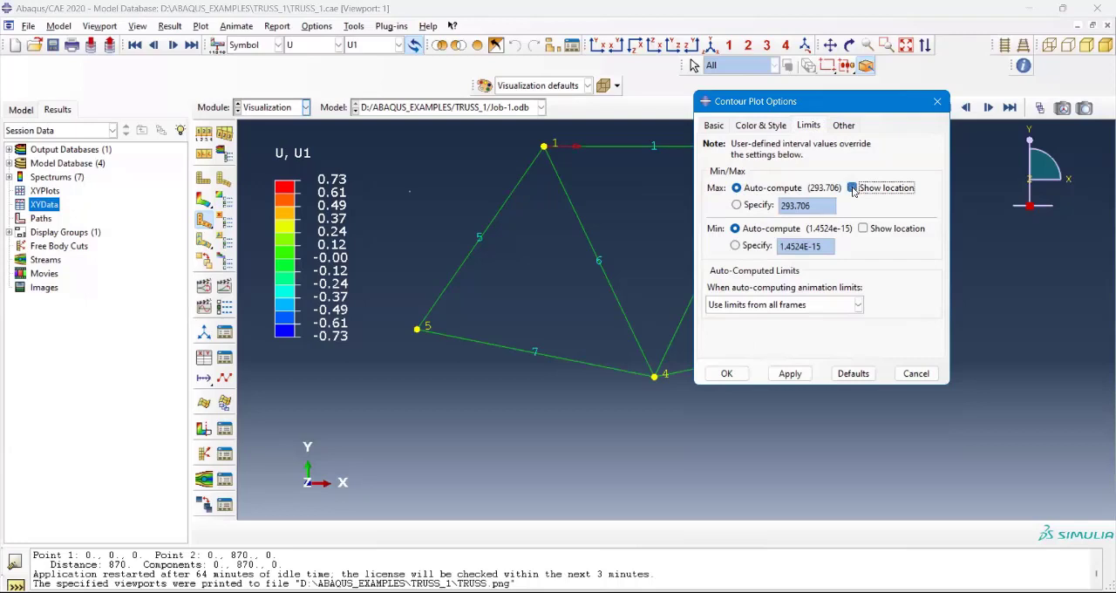
pyautogui.click(790, 372)
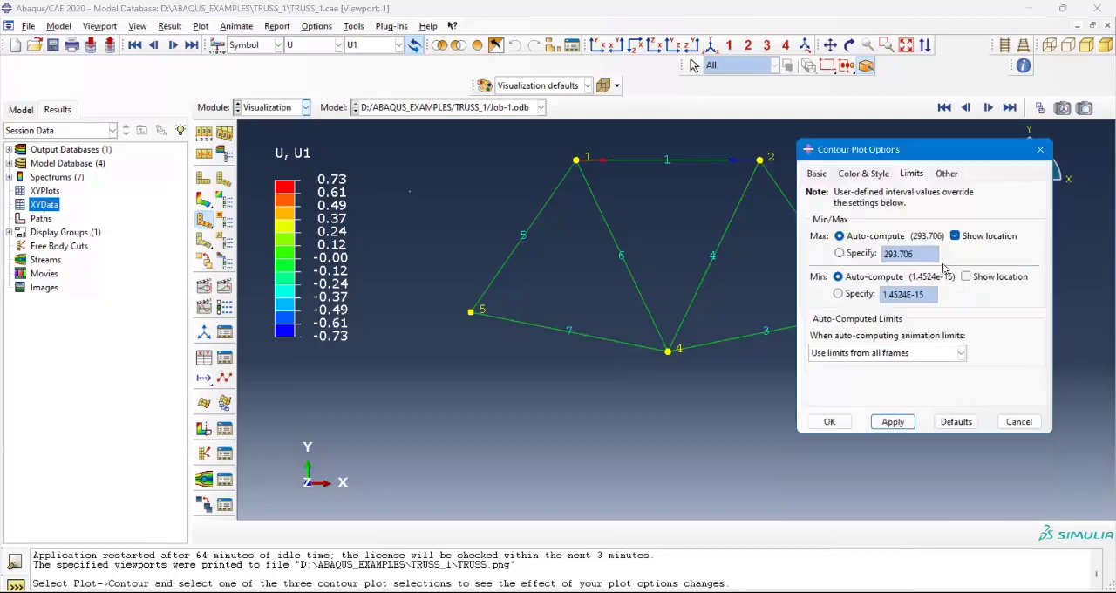
# Step: Review the choices for auto-computing animation limits, keep limits from all frames, and close the contour plot options
pyautogui.moveTo(915, 223); pyautogui.dragTo(925, 149)
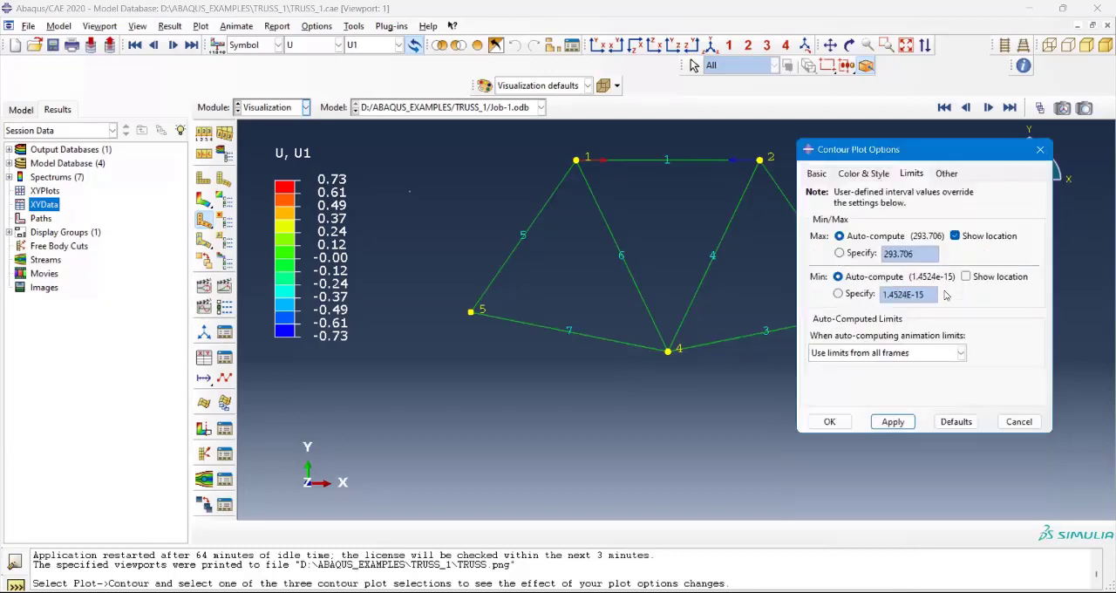
pyautogui.click(947, 356)
pyautogui.click(948, 356)
pyautogui.click(918, 175)
pyautogui.click(960, 352)
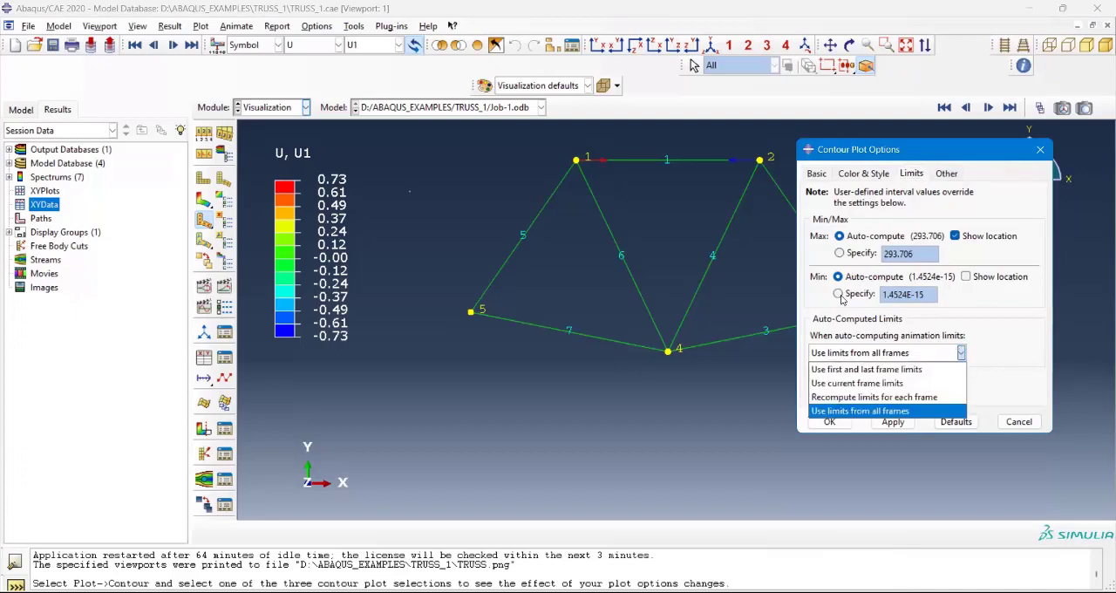
pyautogui.click(201, 219)
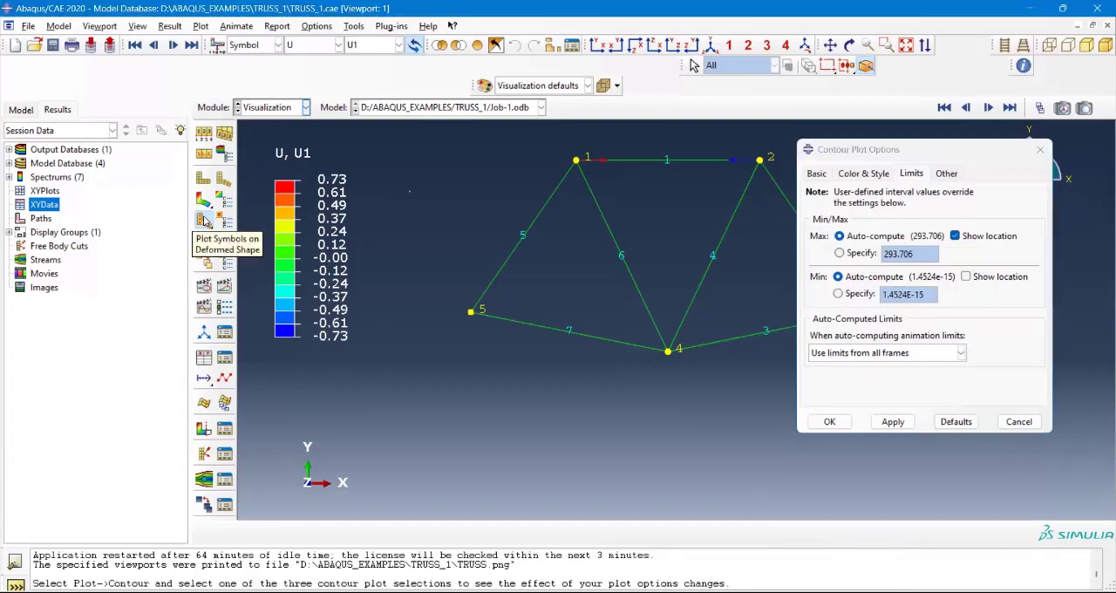
pyautogui.click(1037, 151)
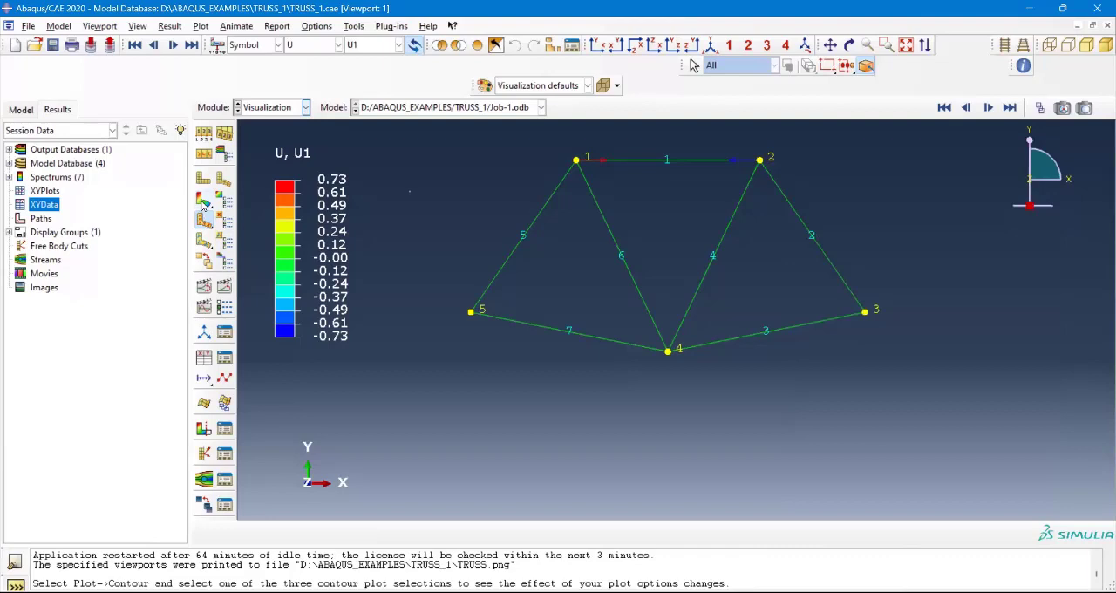
# Step: Display the truss results as a contour plot of the displacement U magnitude
pyautogui.click(201, 203)
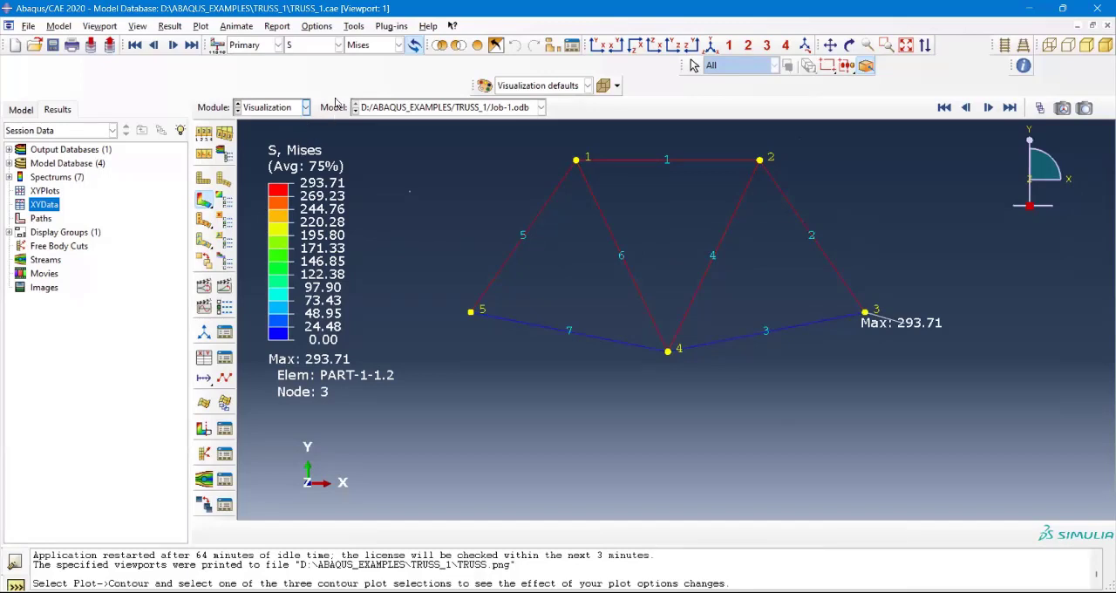
pyautogui.click(334, 47)
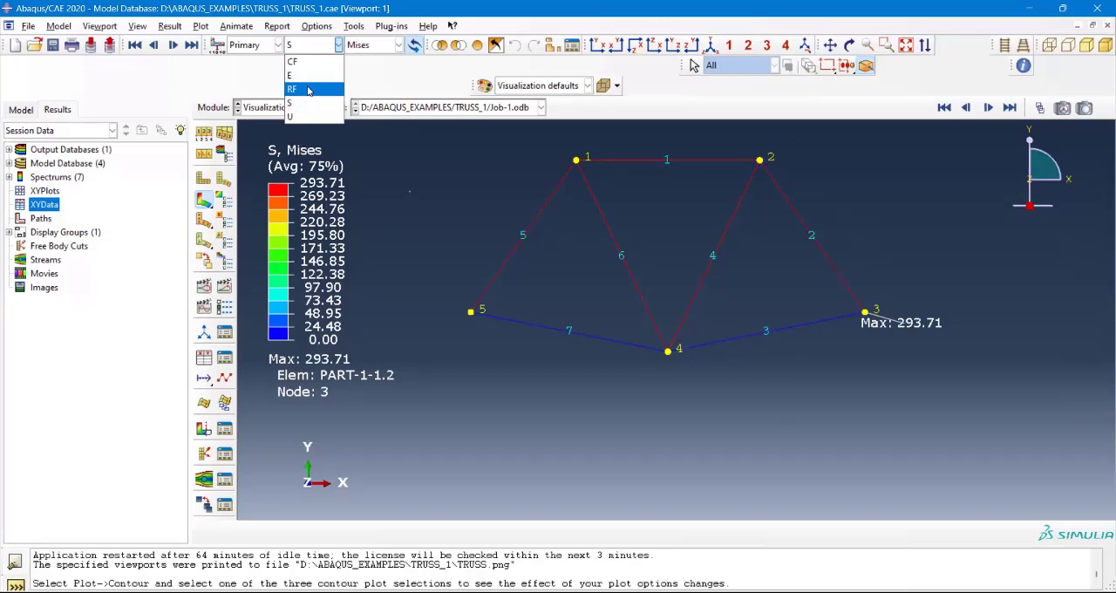
pyautogui.click(307, 116)
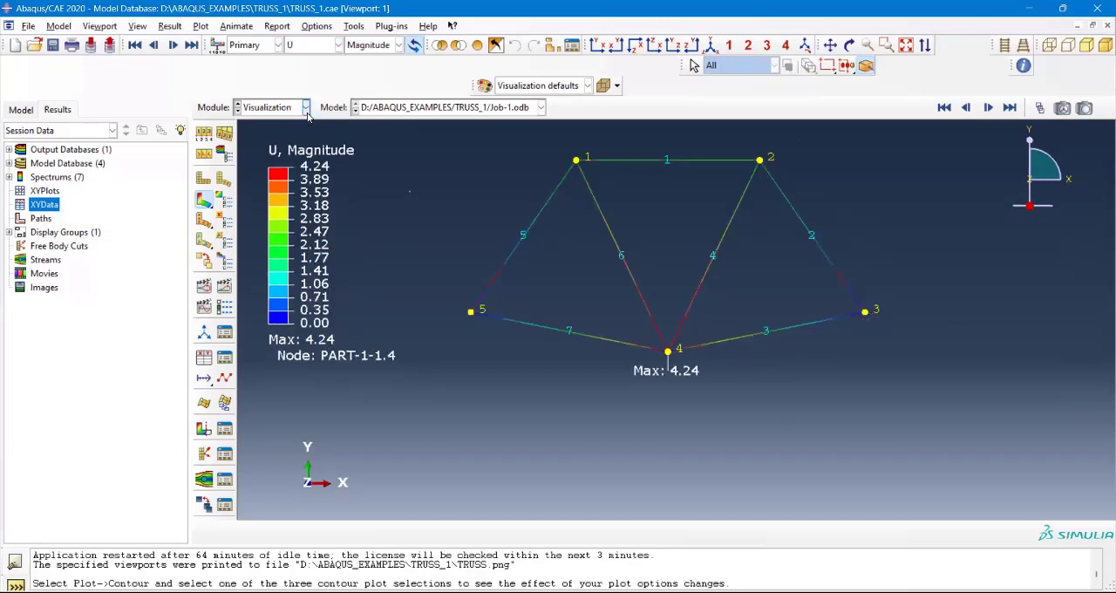
pyautogui.scroll(-2, 788, 234)
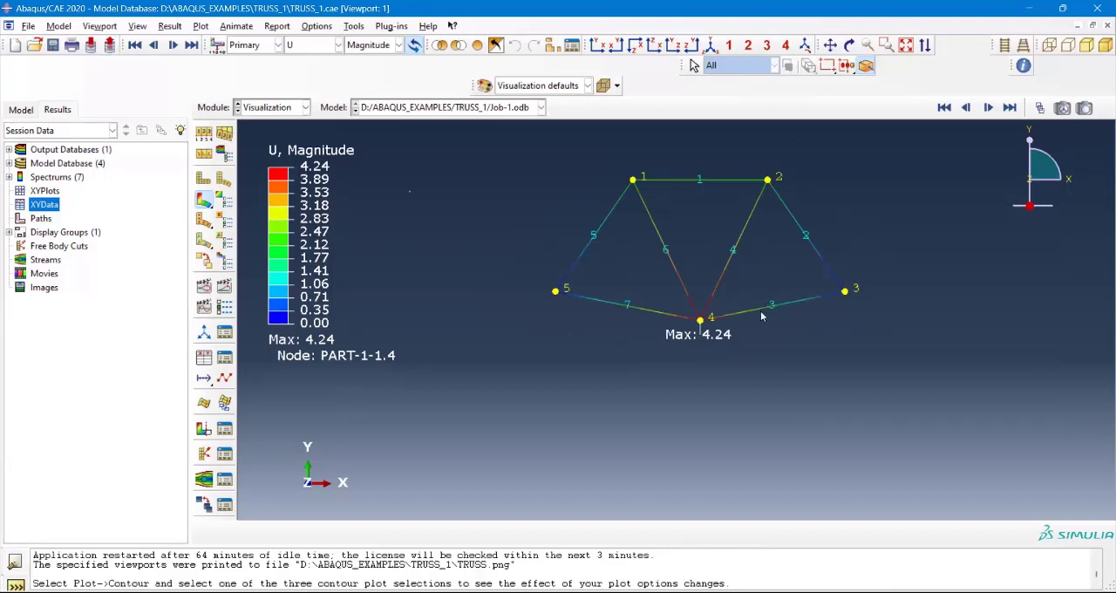
pyautogui.scroll(3, 750, 336)
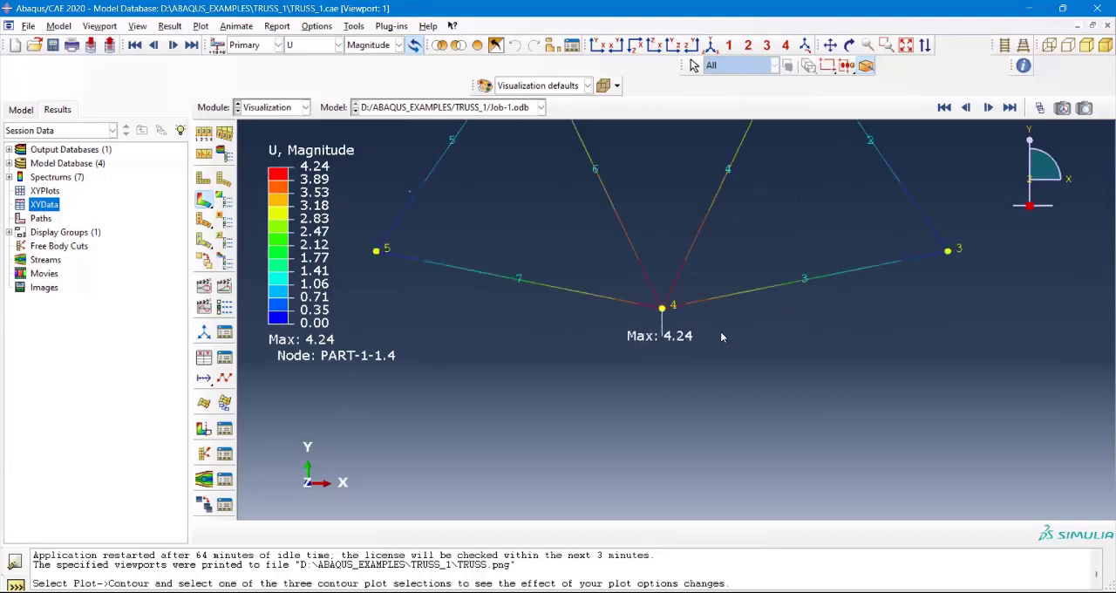
pyautogui.scroll(-1, 720, 336)
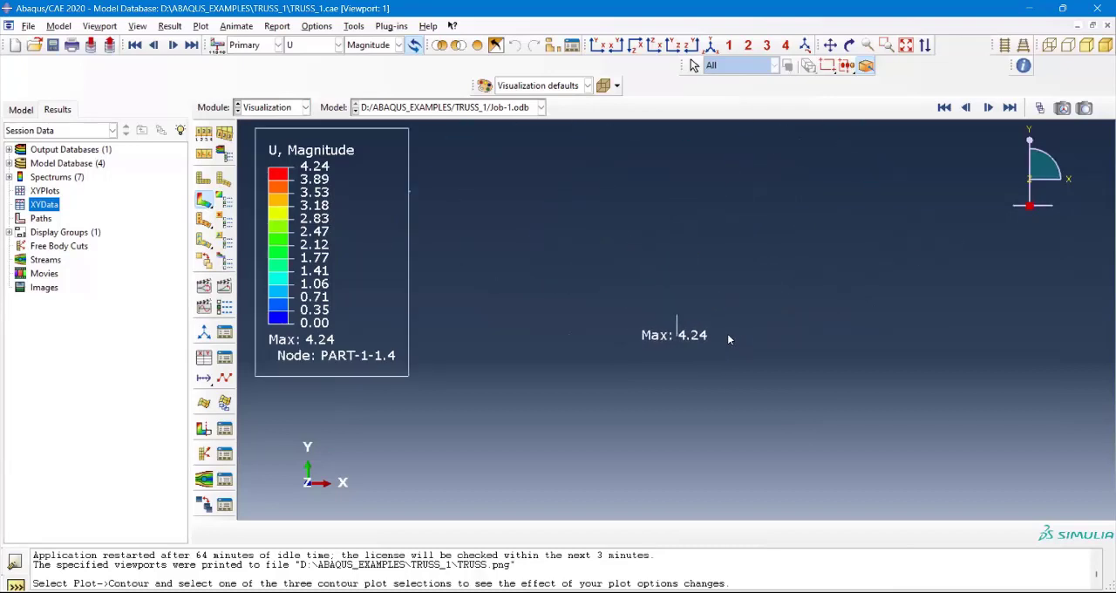
# Step: Switch the displacement contour to the U1 component and view the whole truss
pyautogui.click(379, 48)
pyautogui.click(368, 70)
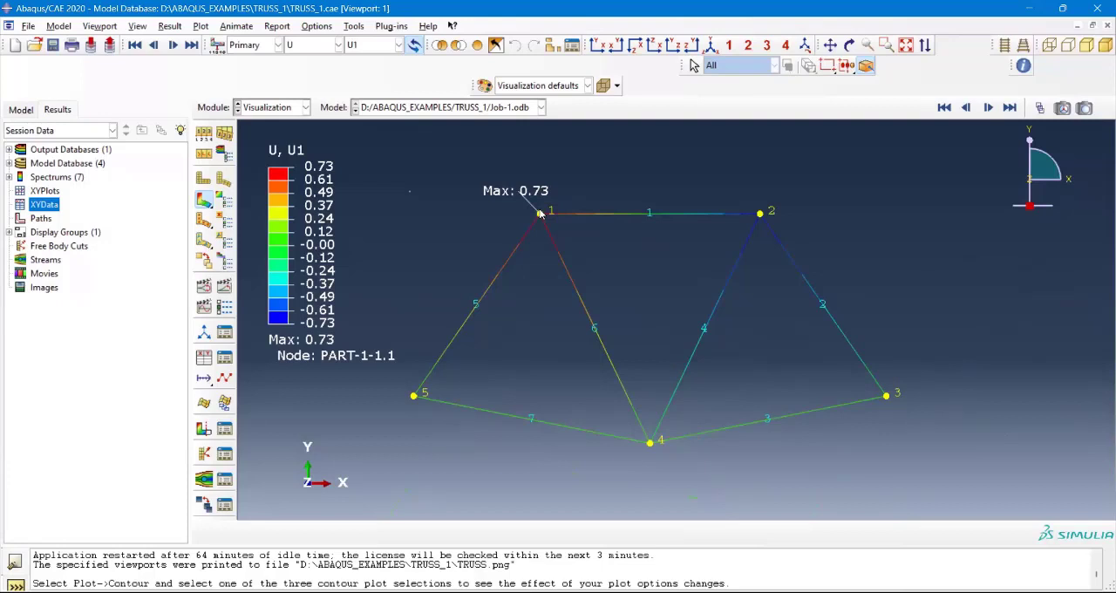
pyautogui.scroll(-2, 539, 213)
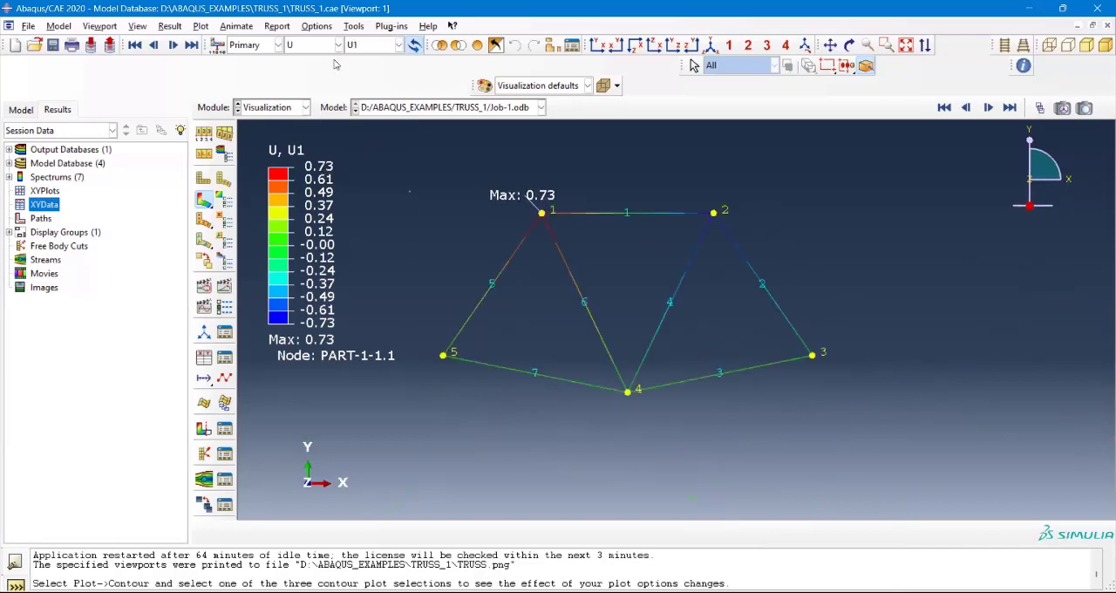
# Step: Switch the displacement contour to the vertical component U2 and inspect the truss
pyautogui.click(399, 45)
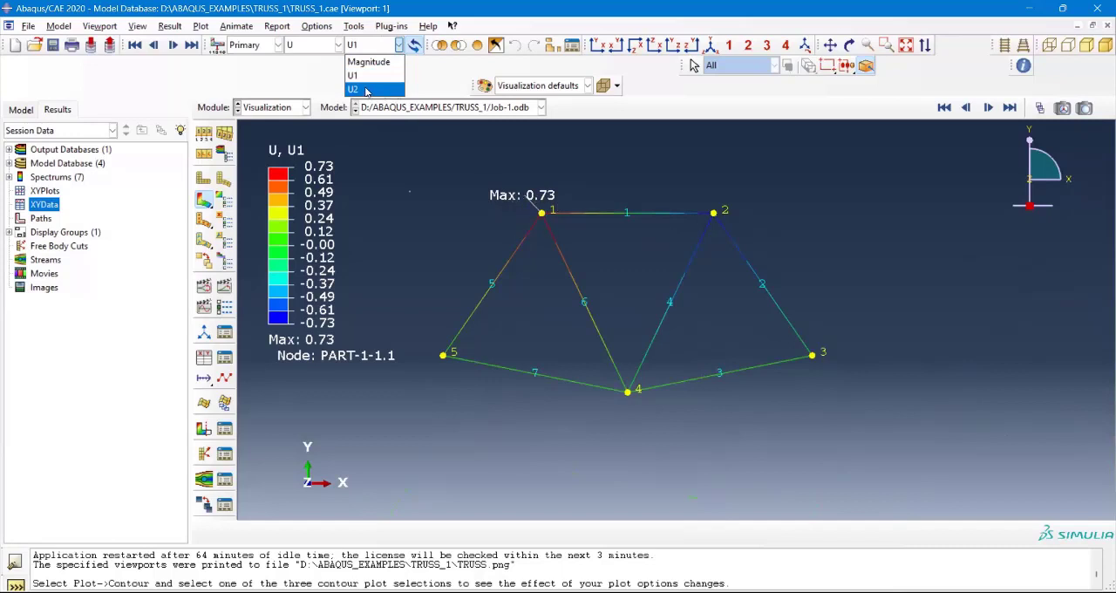
pyautogui.click(366, 90)
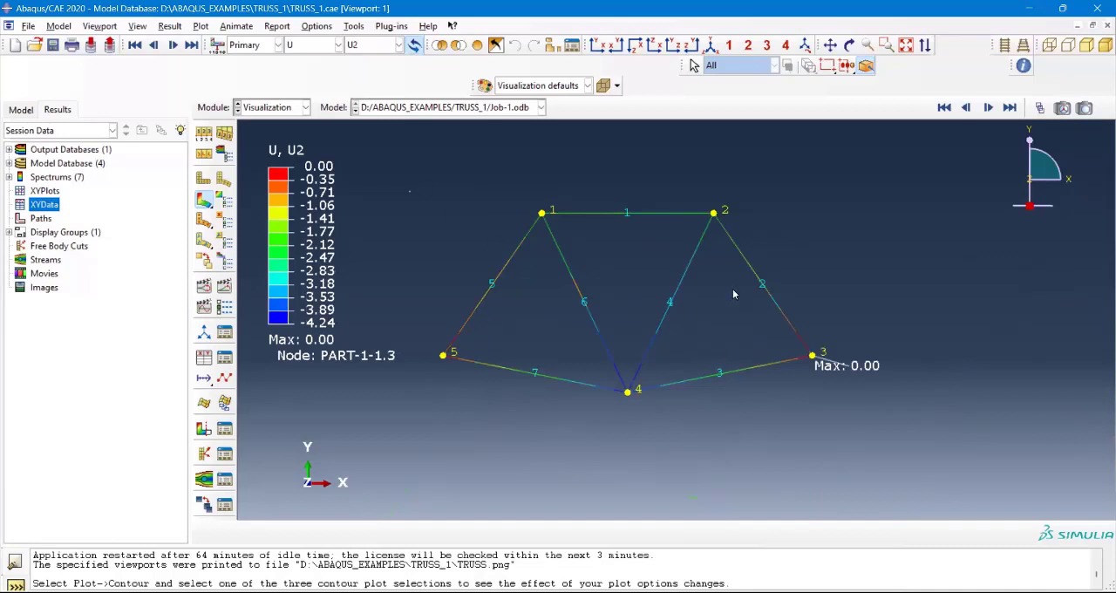
pyautogui.scroll(-1, 711, 267)
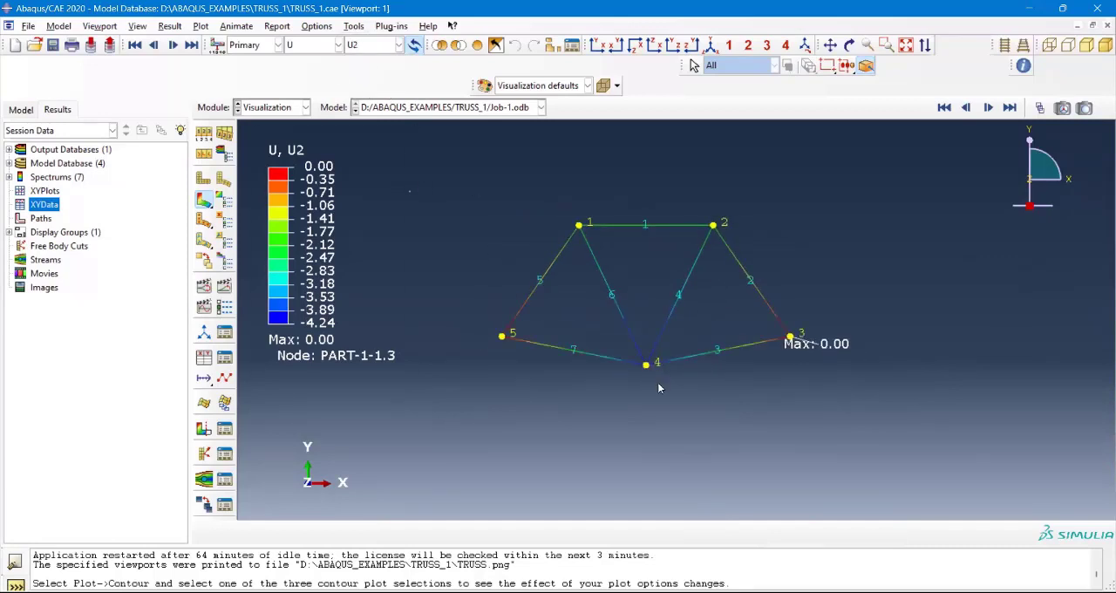
pyautogui.scroll(1, 657, 385)
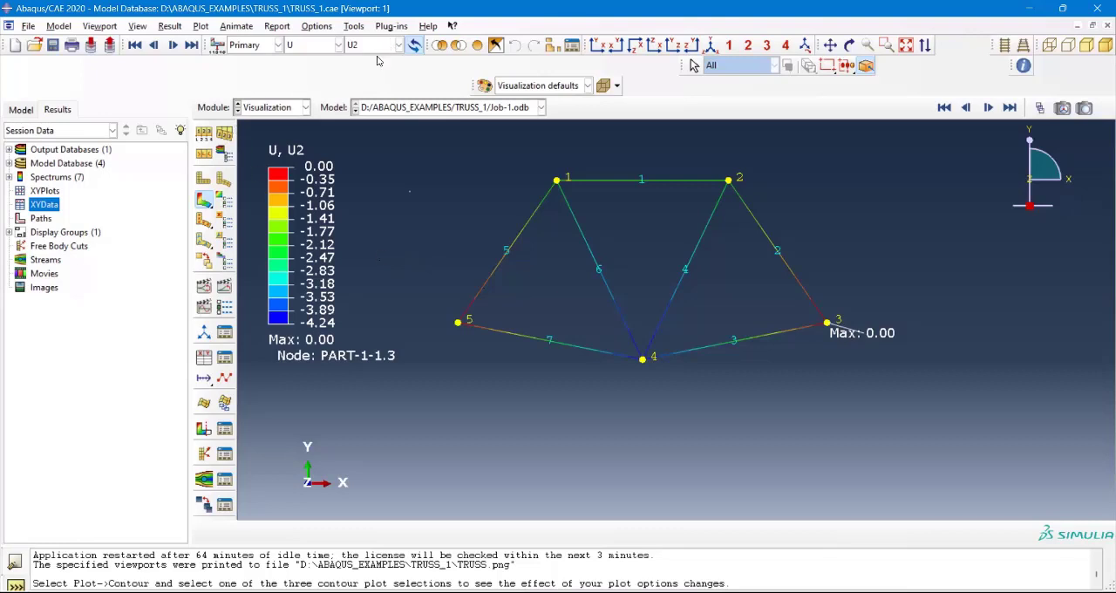
# Step: Try a user-specified minimum limit of -4.24031 in the contour plot options and apply it
pyautogui.click(225, 204)
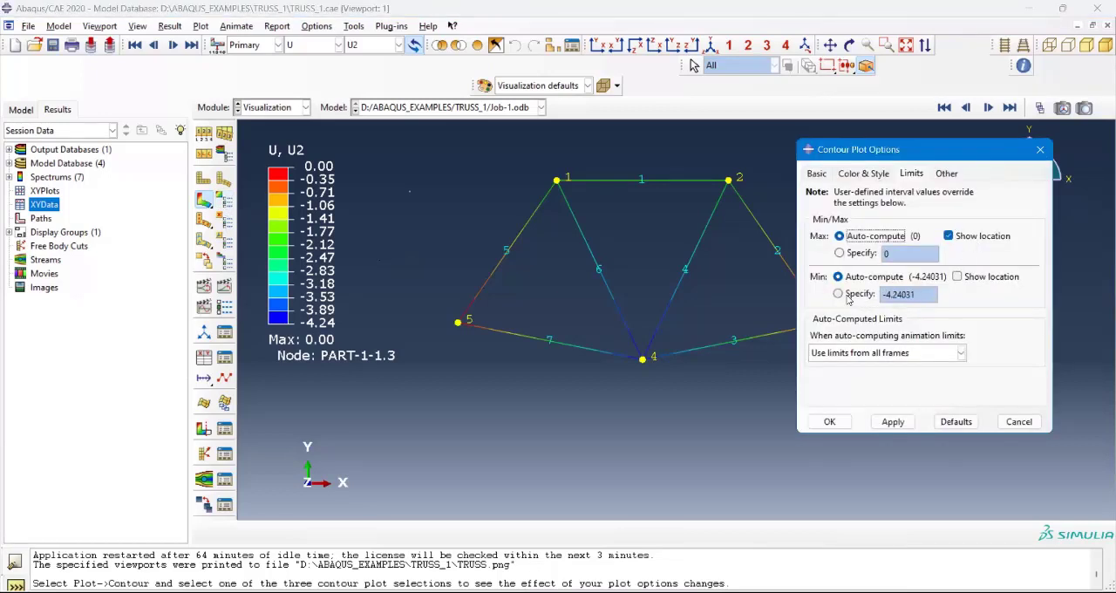
pyautogui.click(850, 285)
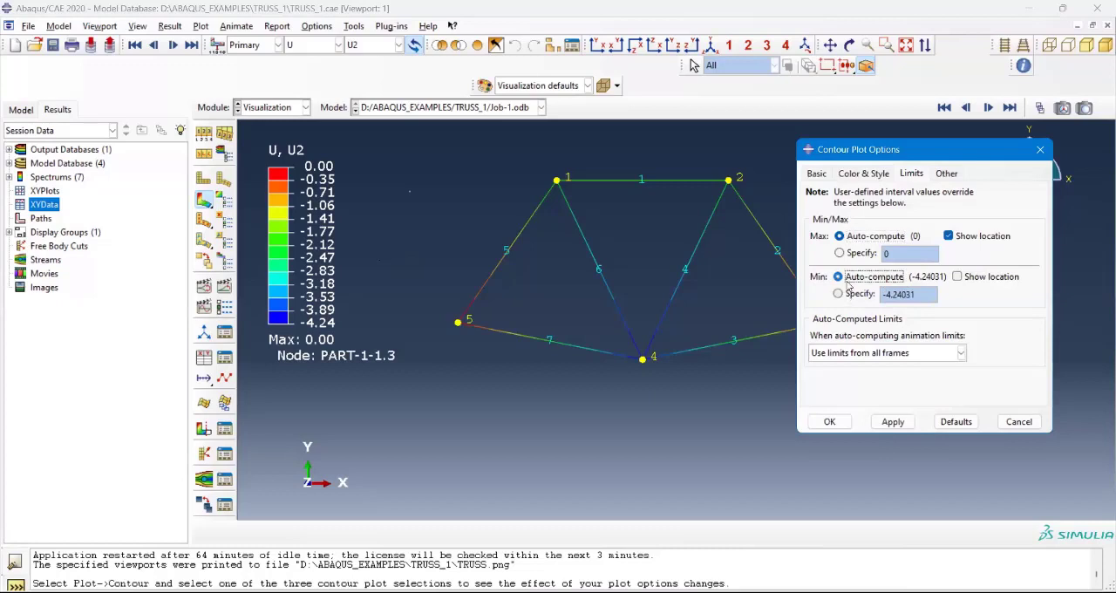
pyautogui.click(852, 295)
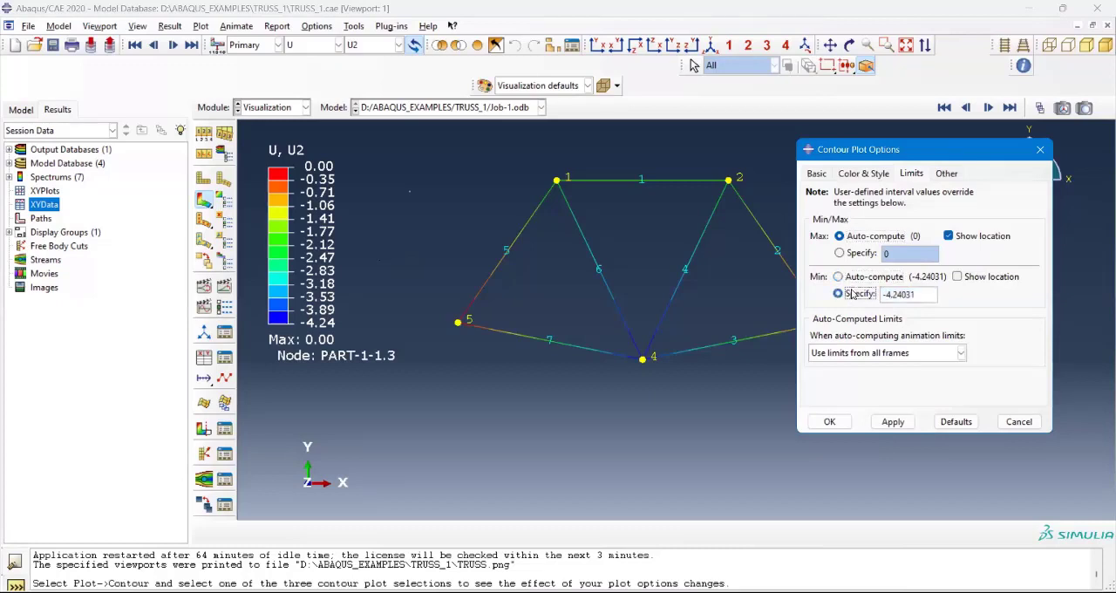
pyautogui.click(890, 424)
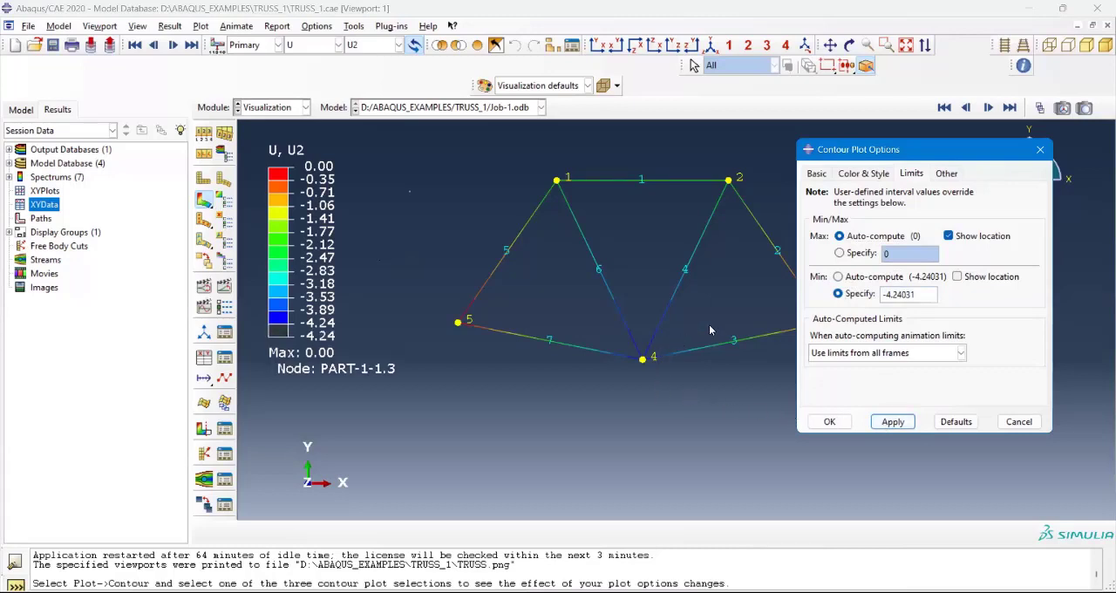
pyautogui.scroll(2, 724, 297)
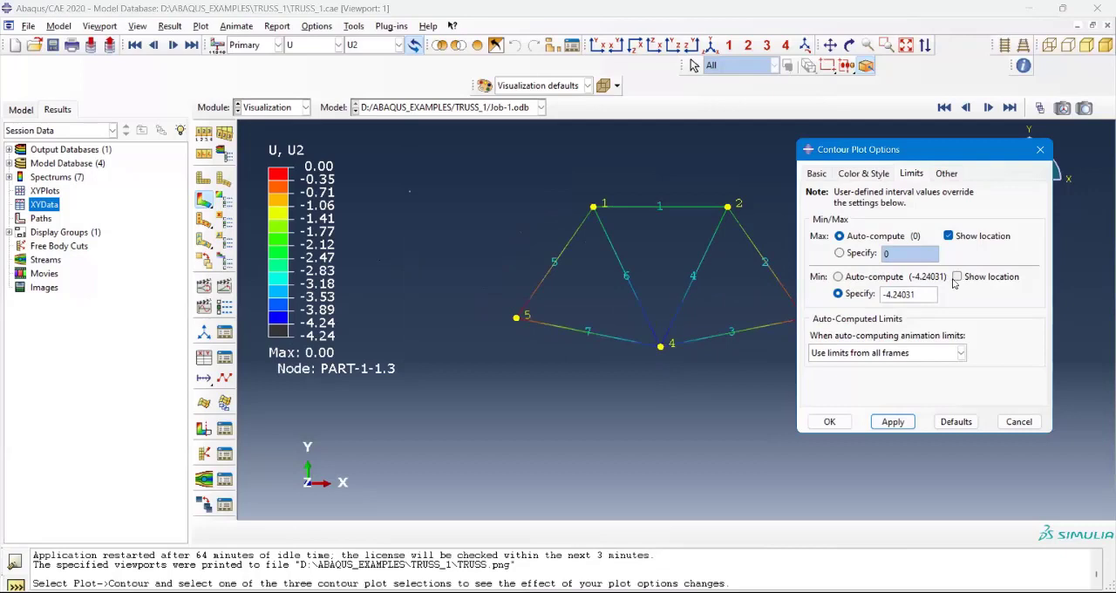
# Step: Set the contour minimum limit to auto-compute with its location shown, apply it, and close the contour plot options
pyautogui.click(865, 279)
pyautogui.click(958, 277)
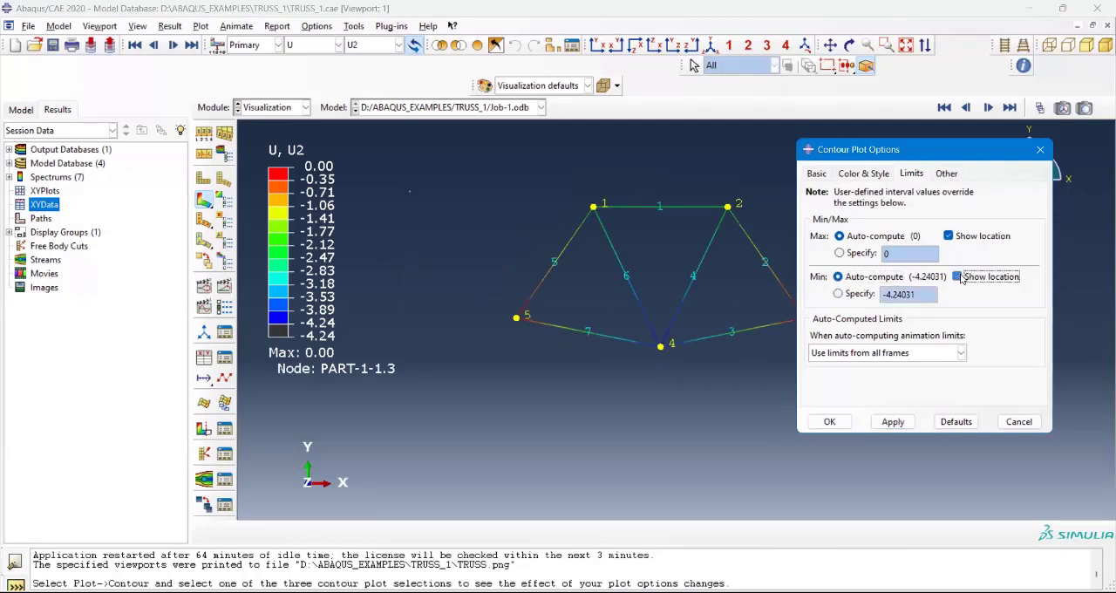
pyautogui.click(900, 425)
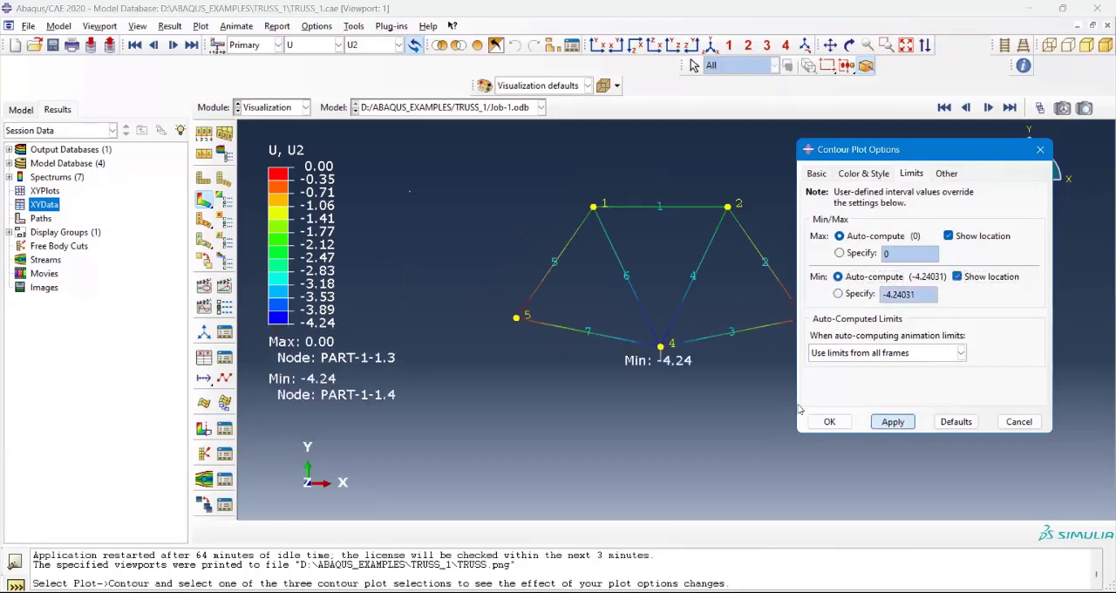
pyautogui.scroll(-6, 664, 365)
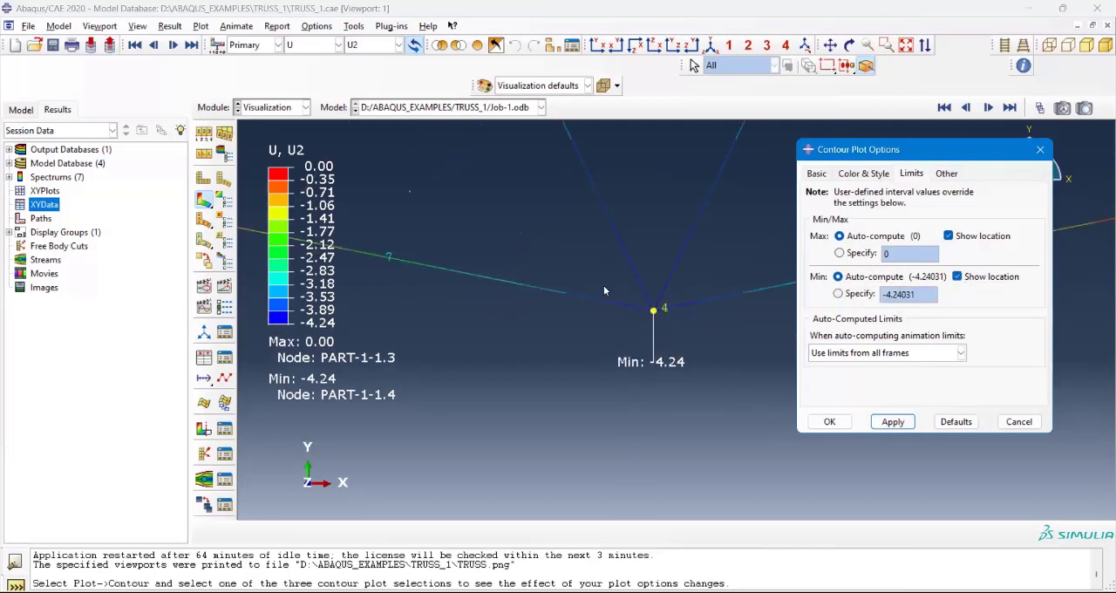
pyautogui.click(1043, 152)
pyautogui.scroll(-3, 641, 365)
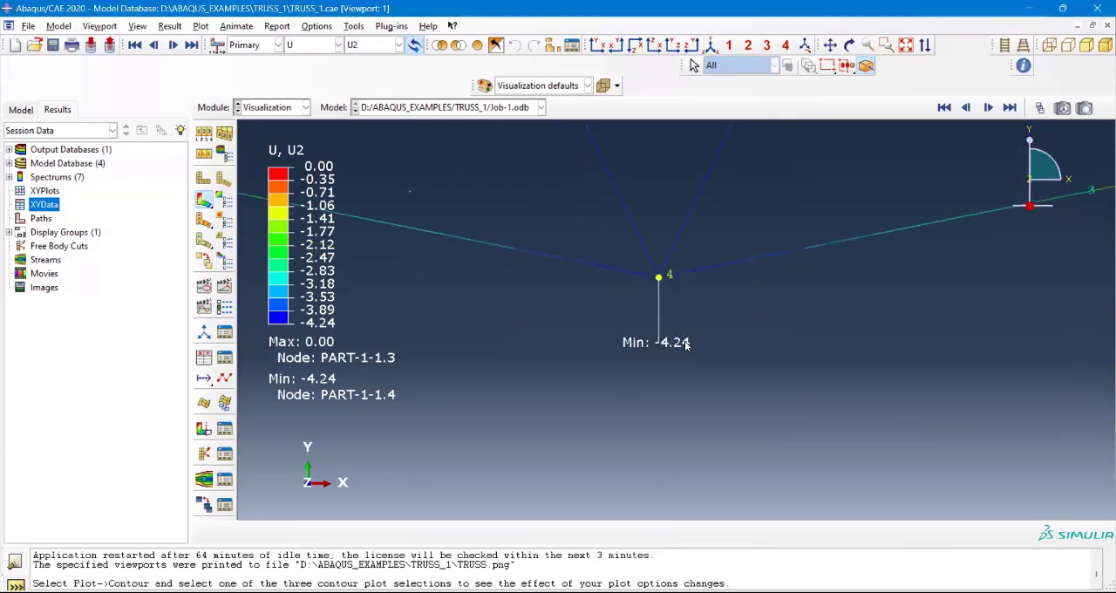
pyautogui.scroll(5, 686, 344)
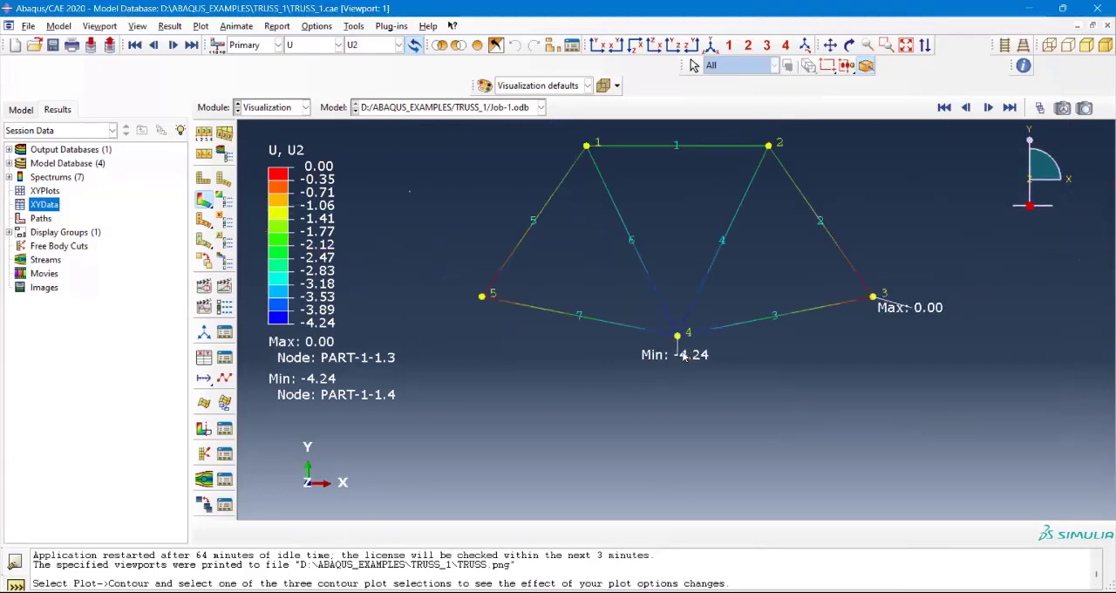
pyautogui.scroll(2, 685, 355)
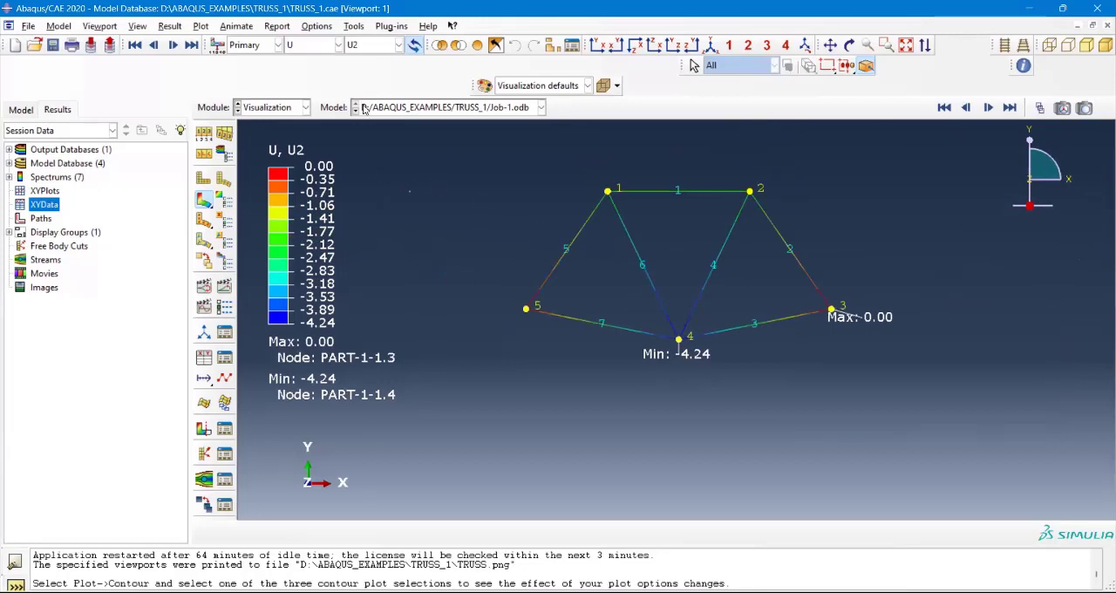
# Step: Plot the stress S as a Mises contour on the truss and inspect the member stresses
pyautogui.click(359, 46)
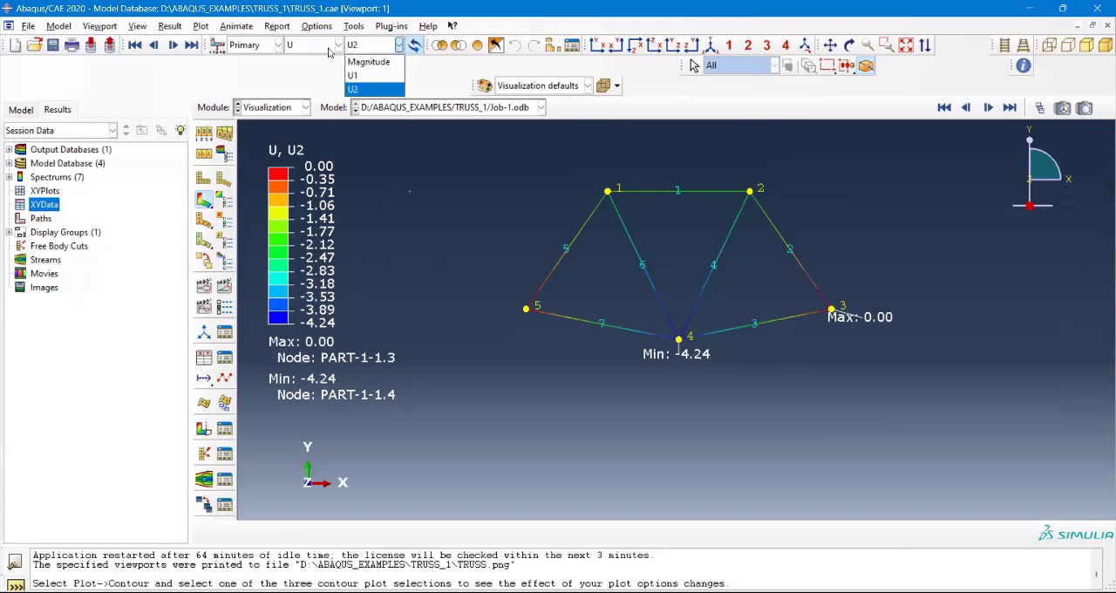
pyautogui.click(329, 49)
pyautogui.click(325, 51)
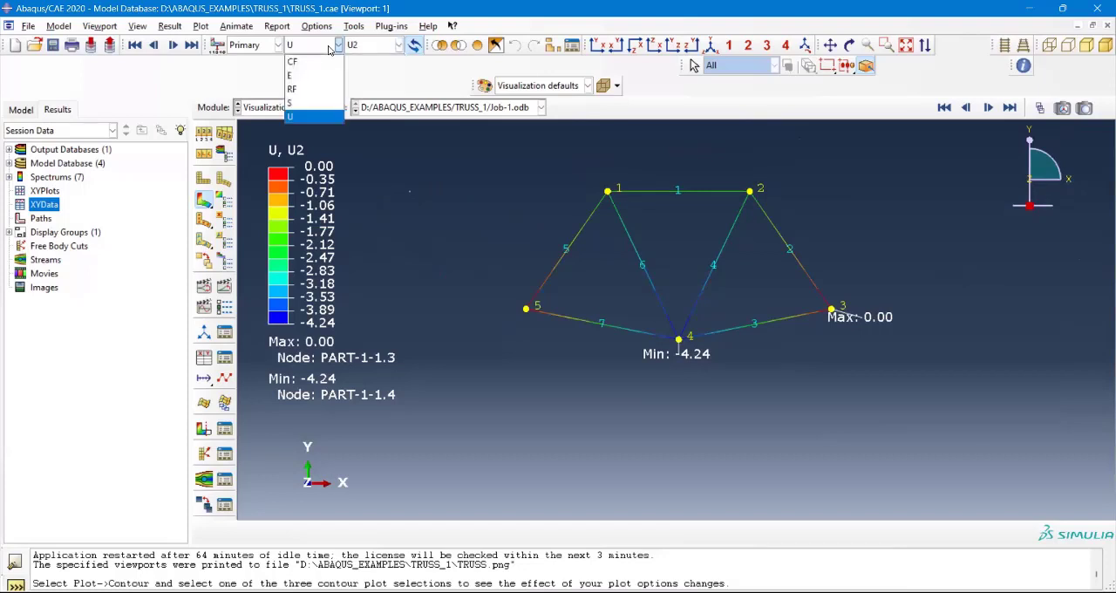
pyautogui.click(295, 103)
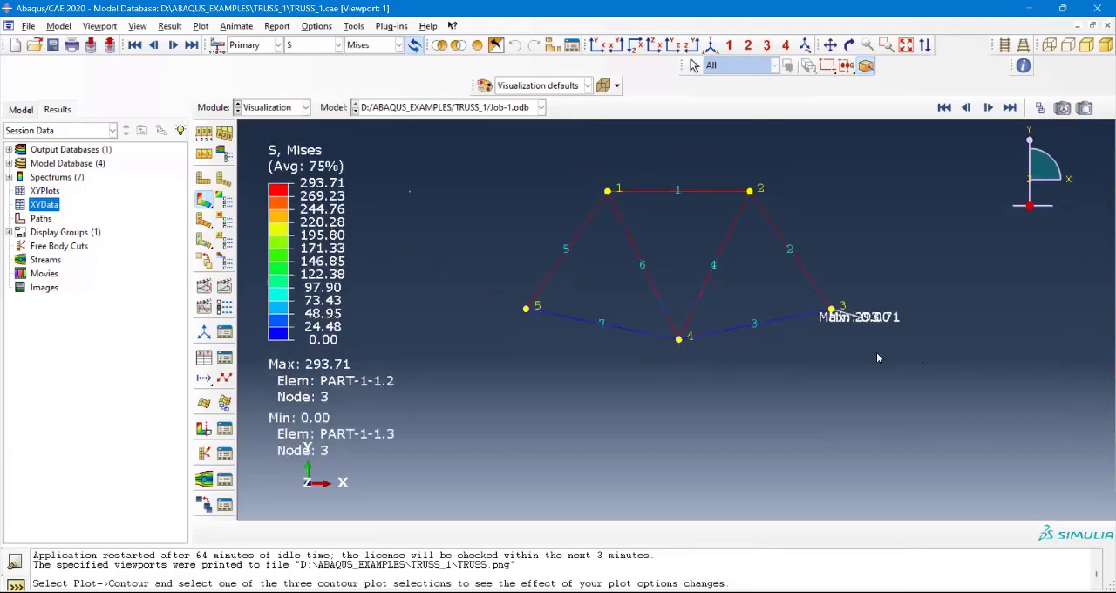
pyautogui.scroll(-3, 876, 353)
pyautogui.scroll(-2, 771, 313)
pyautogui.scroll(2, 788, 328)
pyautogui.scroll(3, 789, 328)
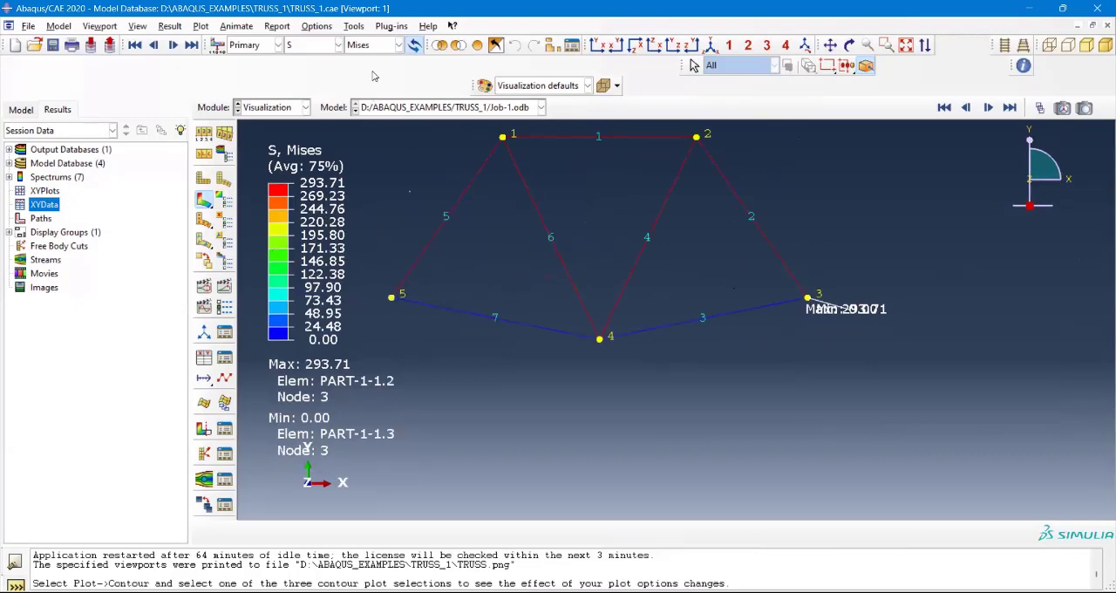
# Step: Plot the reaction force RF as a contour on the truss, showing only its RF2 component
pyautogui.click(338, 44)
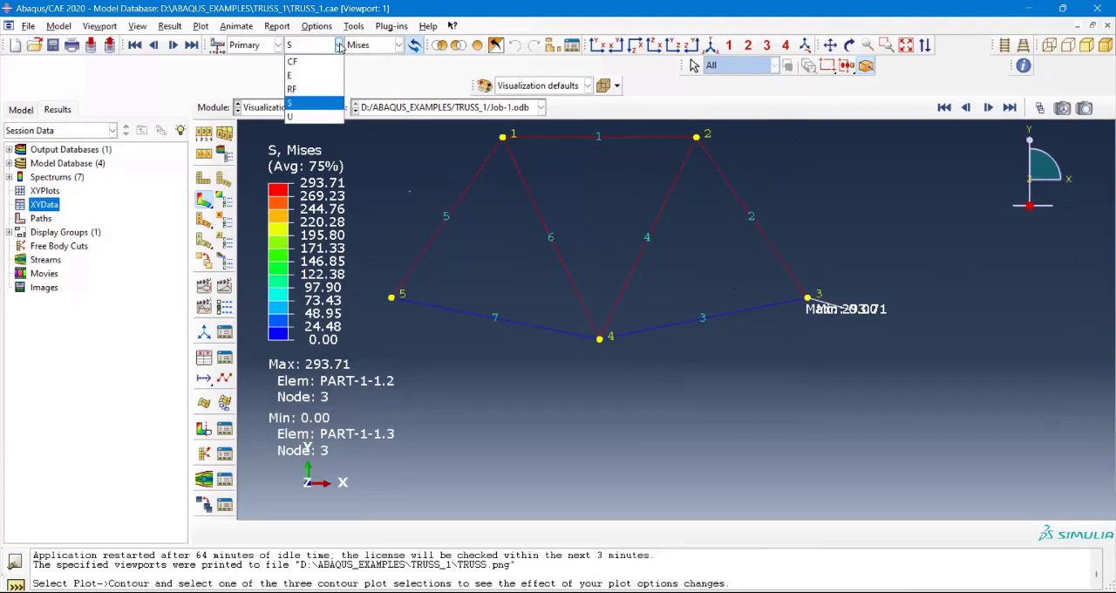
pyautogui.click(294, 89)
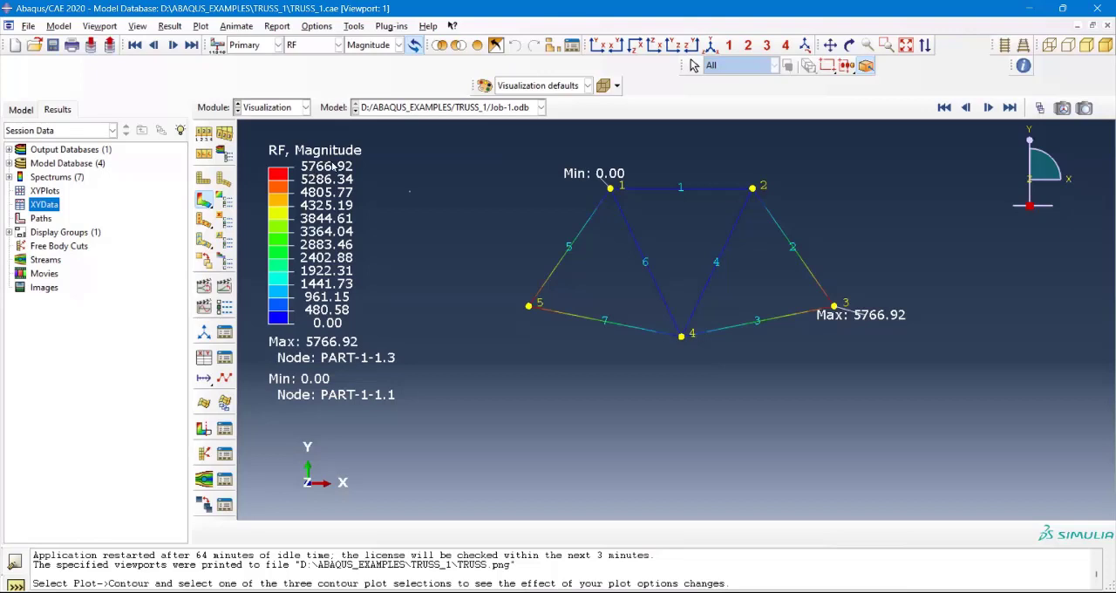
pyautogui.click(337, 46)
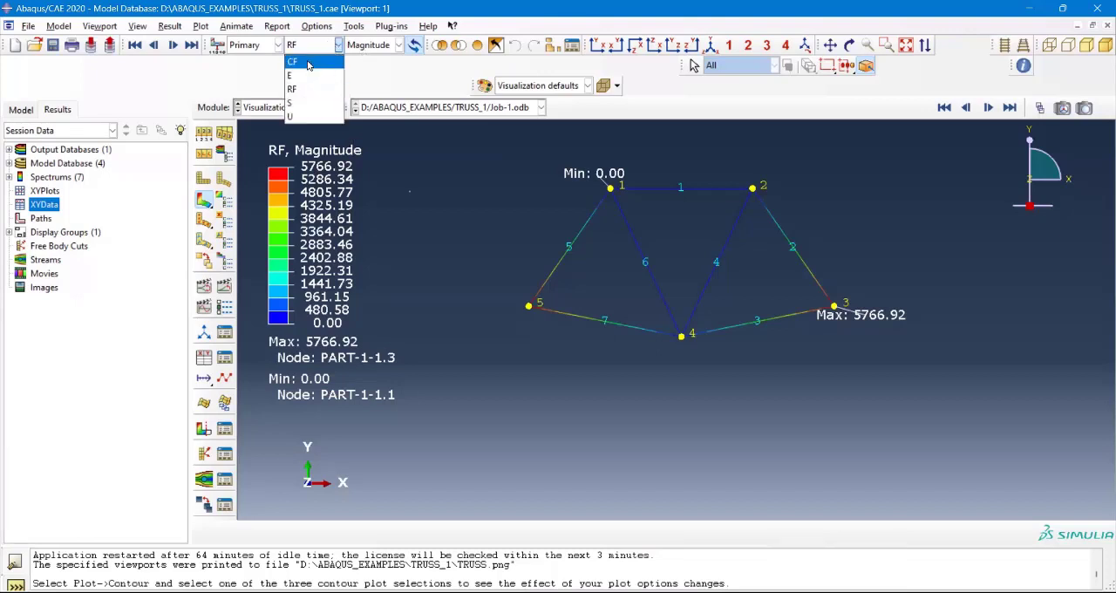
pyautogui.click(364, 47)
pyautogui.click(364, 47)
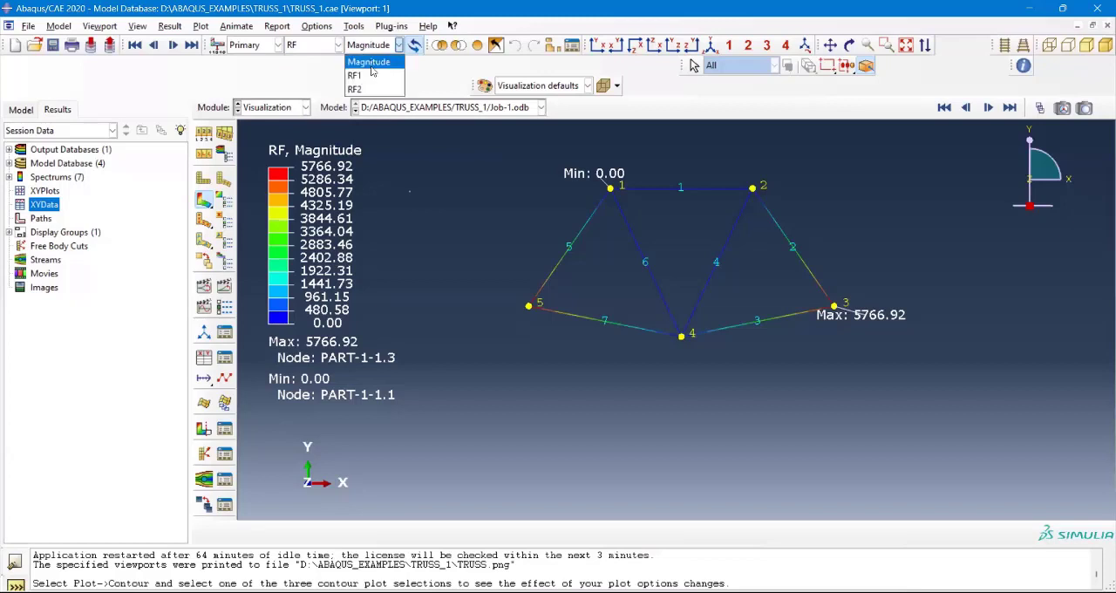
pyautogui.click(371, 83)
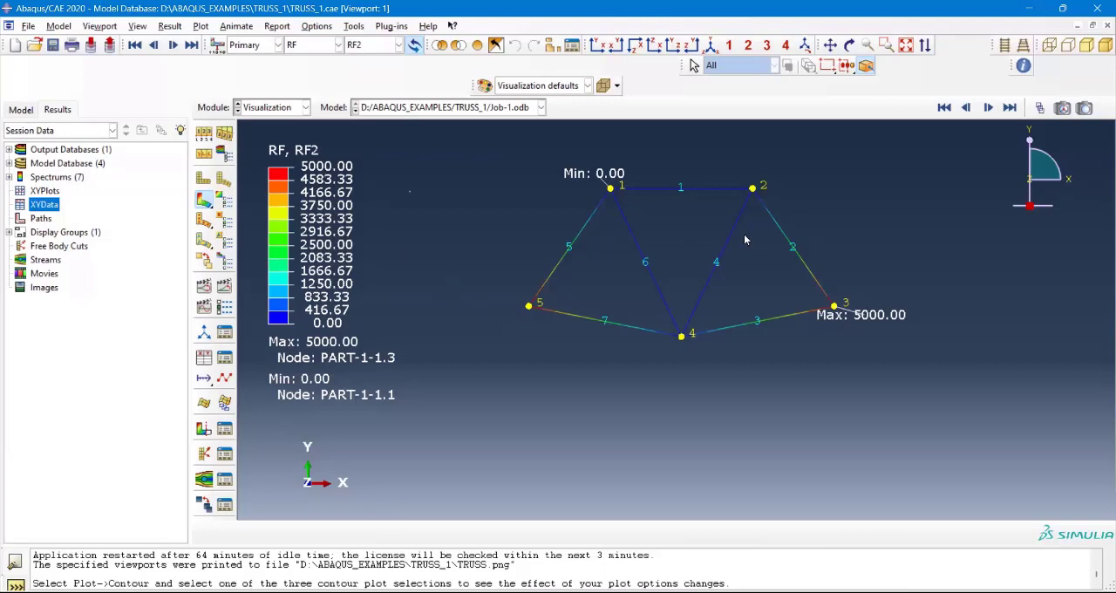
pyautogui.scroll(1, 804, 240)
pyautogui.scroll(1, 796, 193)
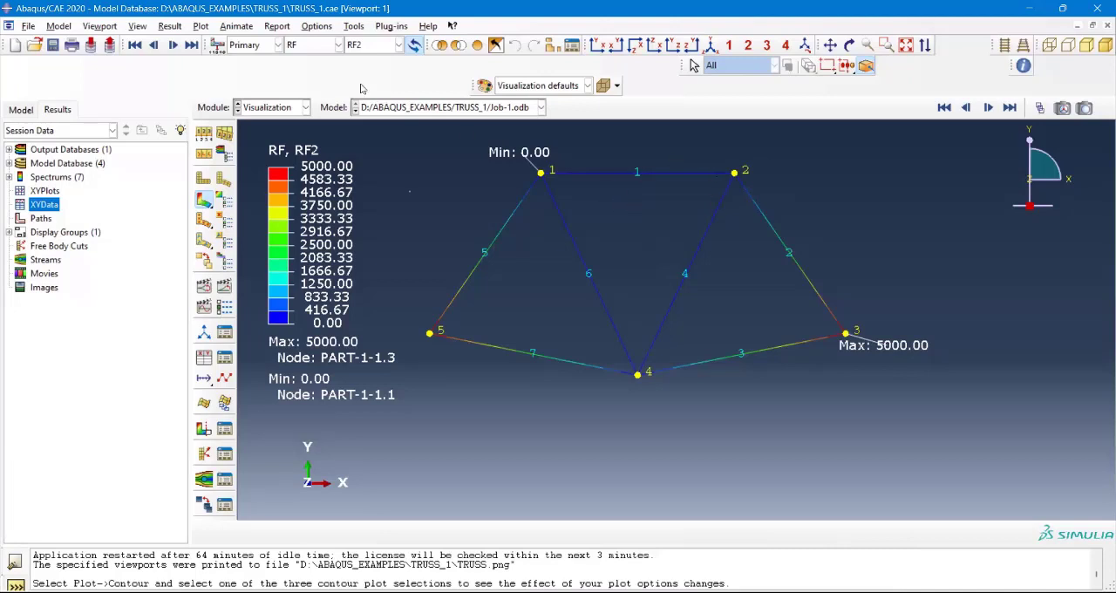
# Step: Start a field output report, set its output variable position to Integration Point, and display the report's file and format settings
pyautogui.click(277, 26)
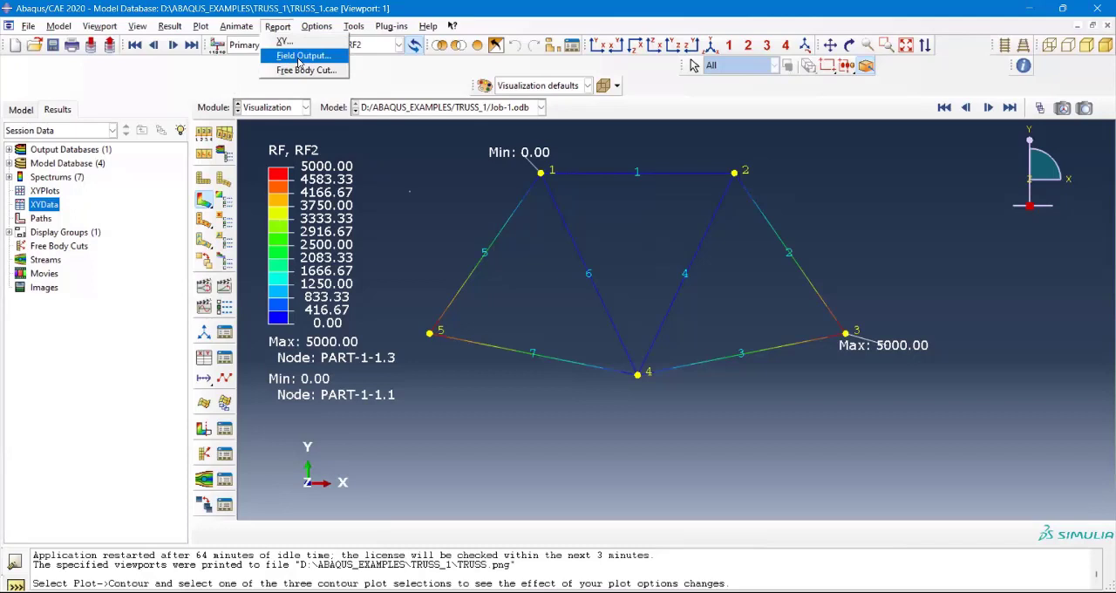
pyautogui.click(299, 57)
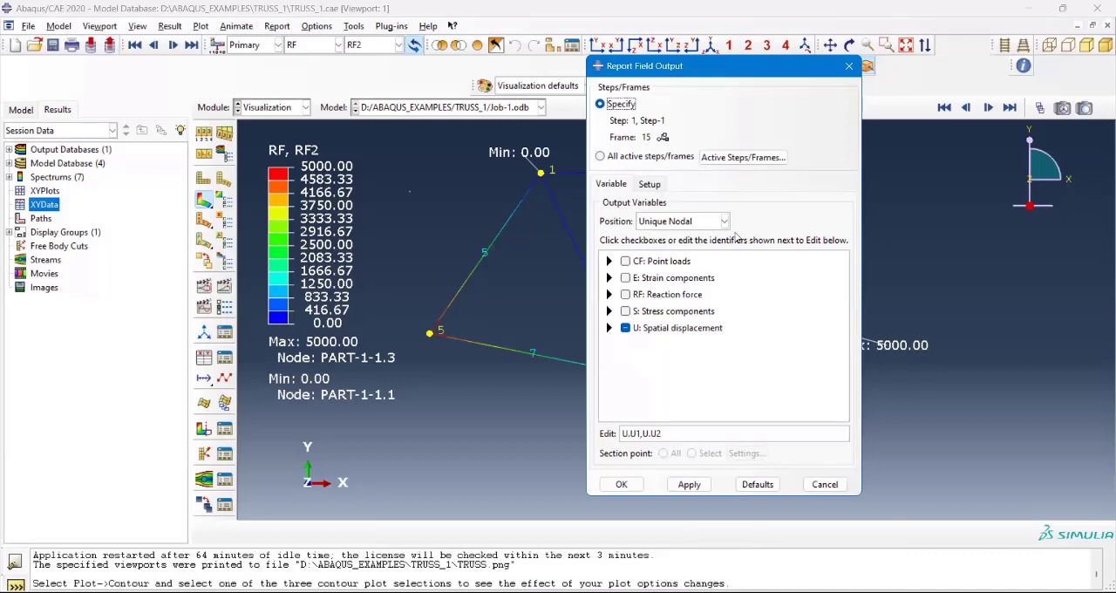
pyautogui.click(724, 221)
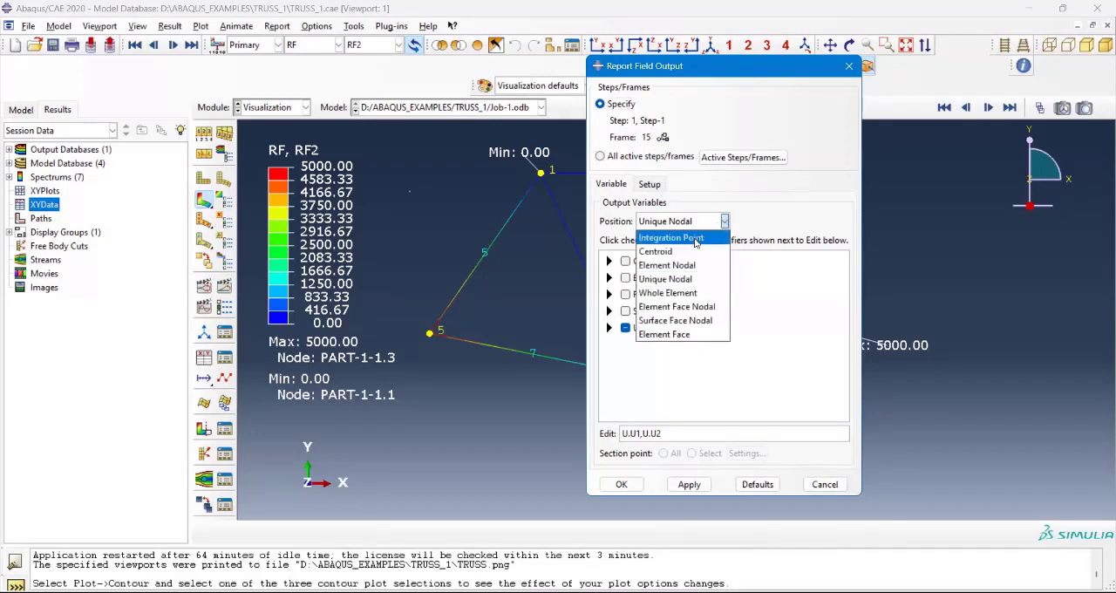
pyautogui.click(723, 218)
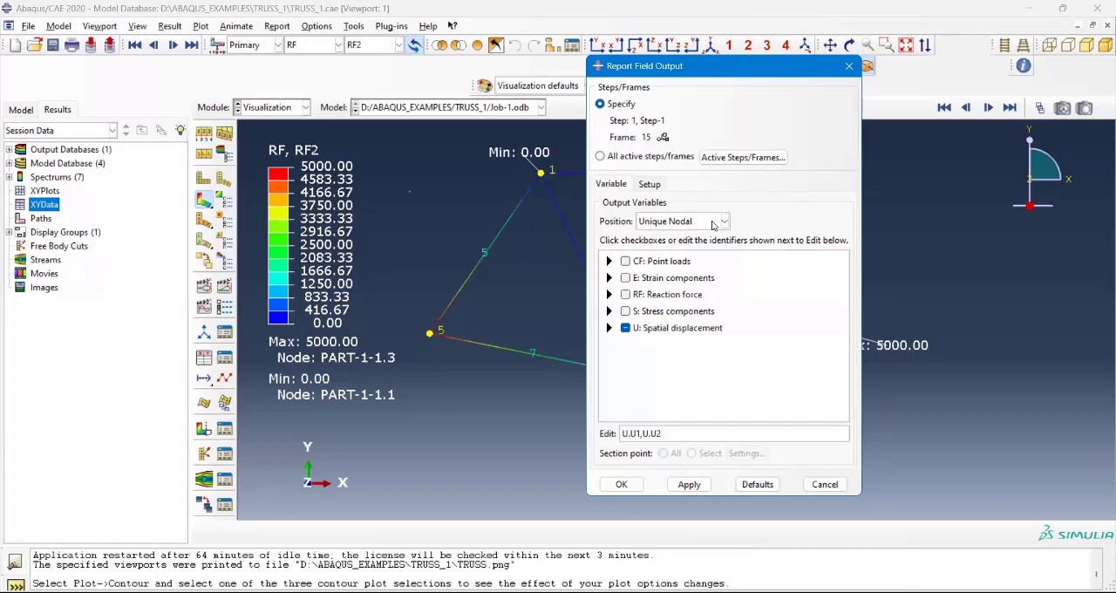
pyautogui.click(722, 223)
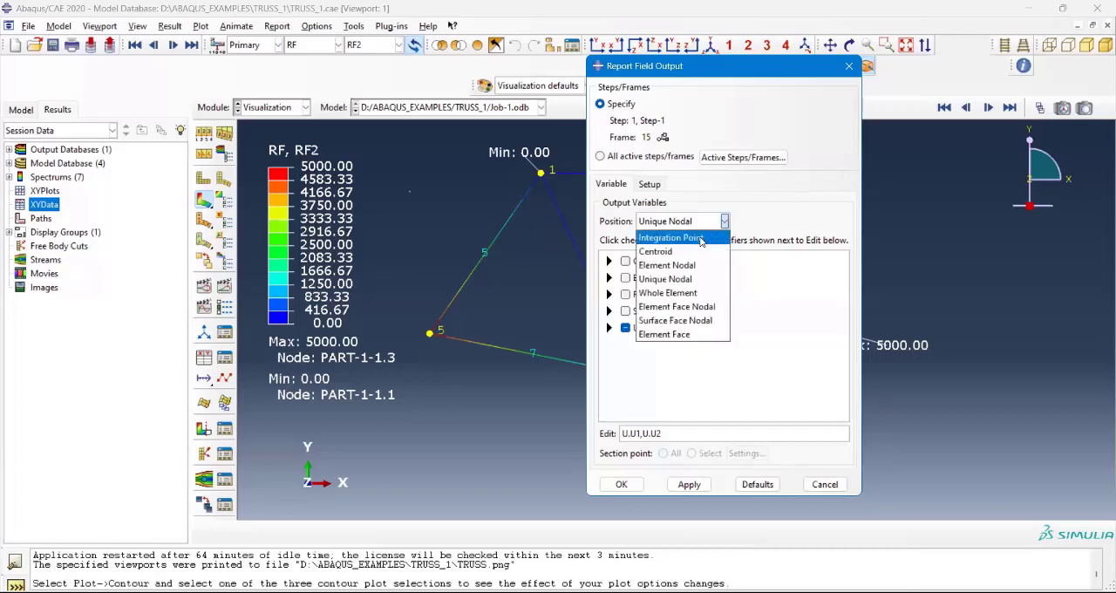
pyautogui.click(701, 239)
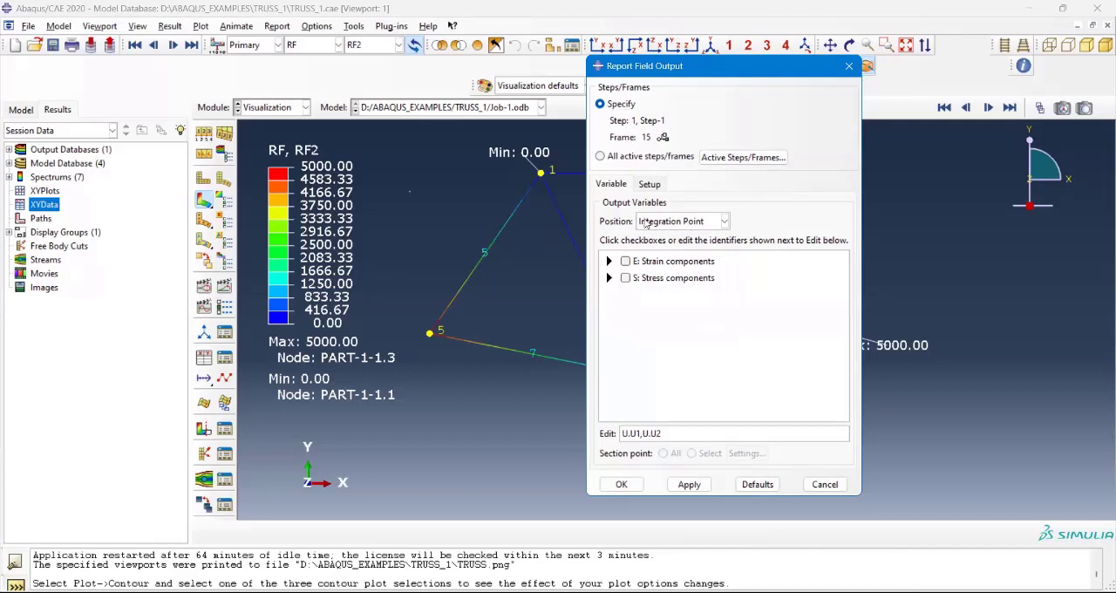
pyautogui.click(686, 223)
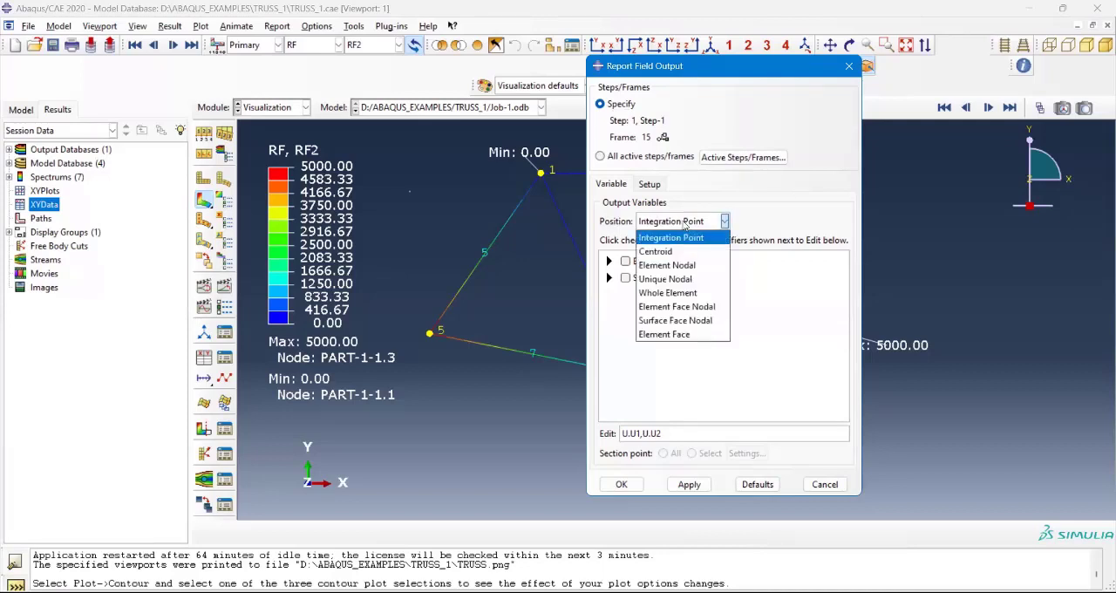
pyautogui.click(678, 237)
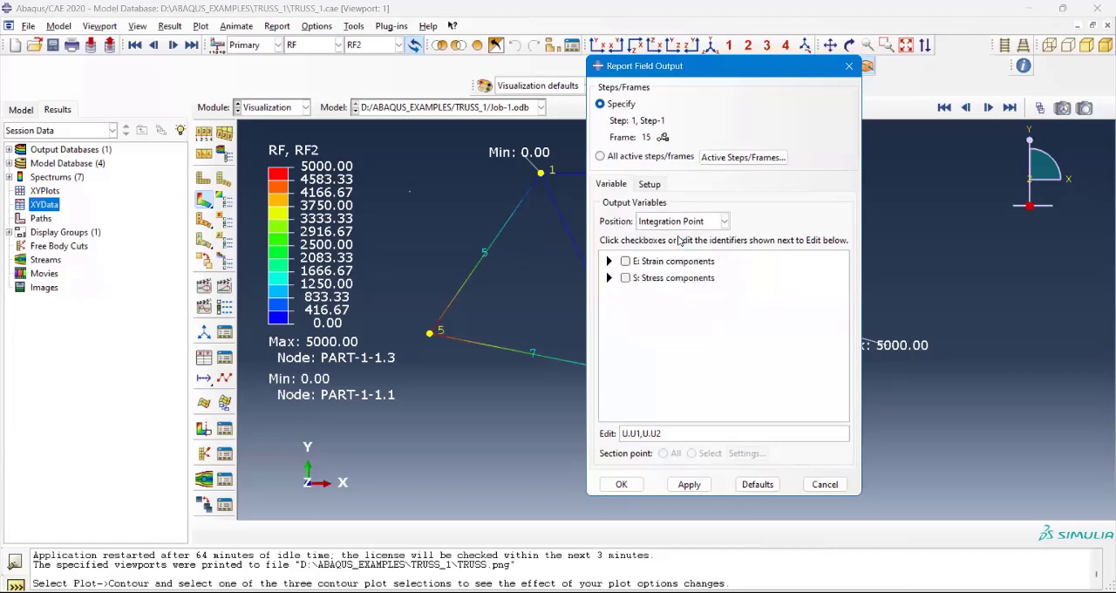
pyautogui.click(650, 185)
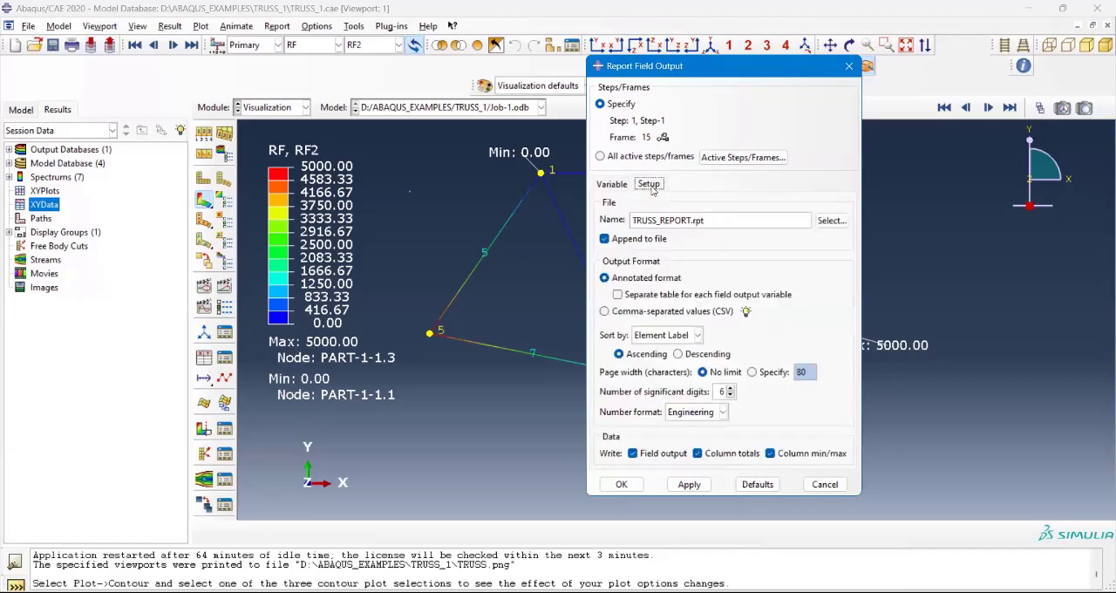
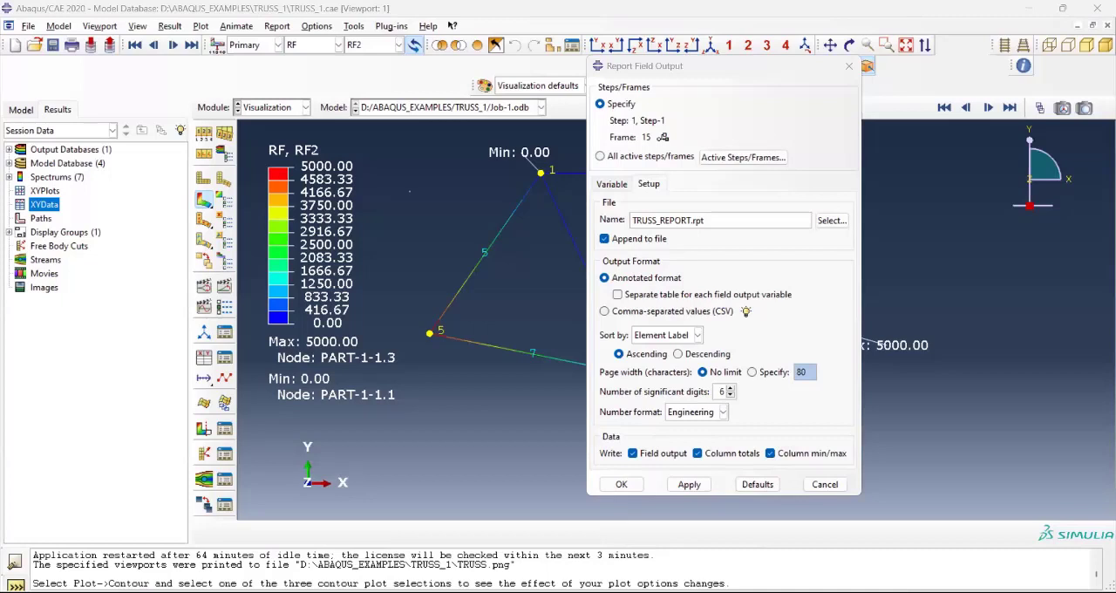
# Step: Rename the field output report file as TRUSS_REPORT_1.rpt
pyautogui.click(756, 197)
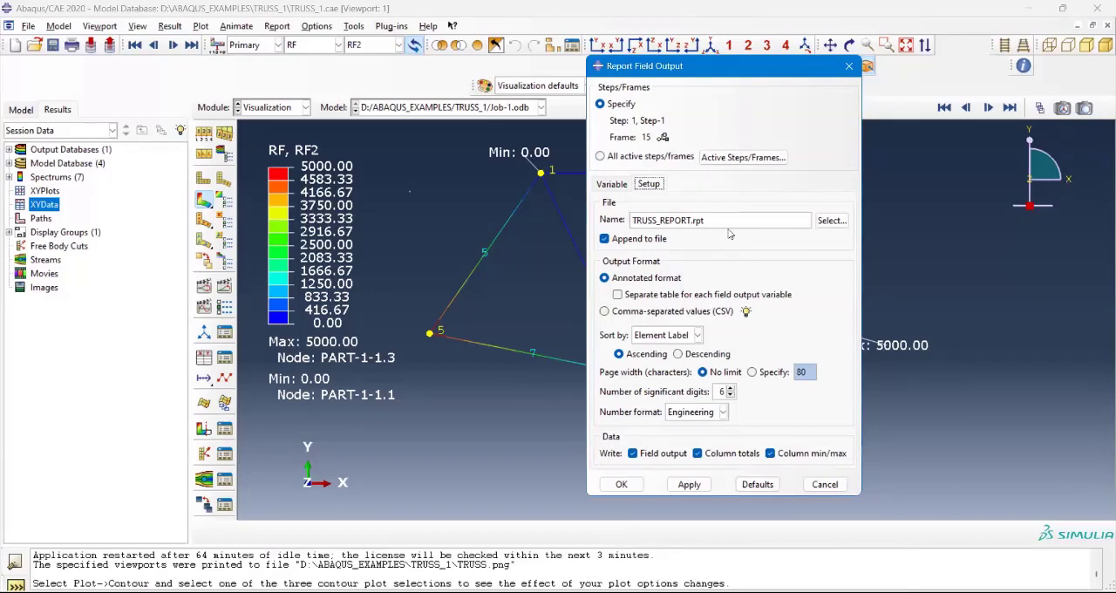
pyautogui.moveTo(689, 221); pyautogui.dragTo(633, 221)
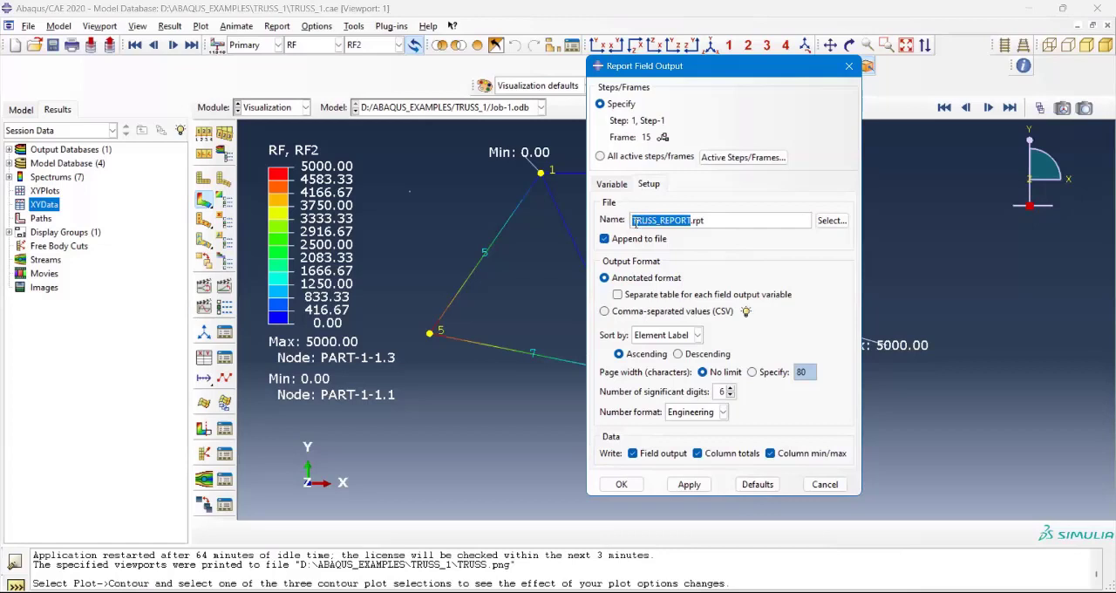
pyautogui.click(689, 221)
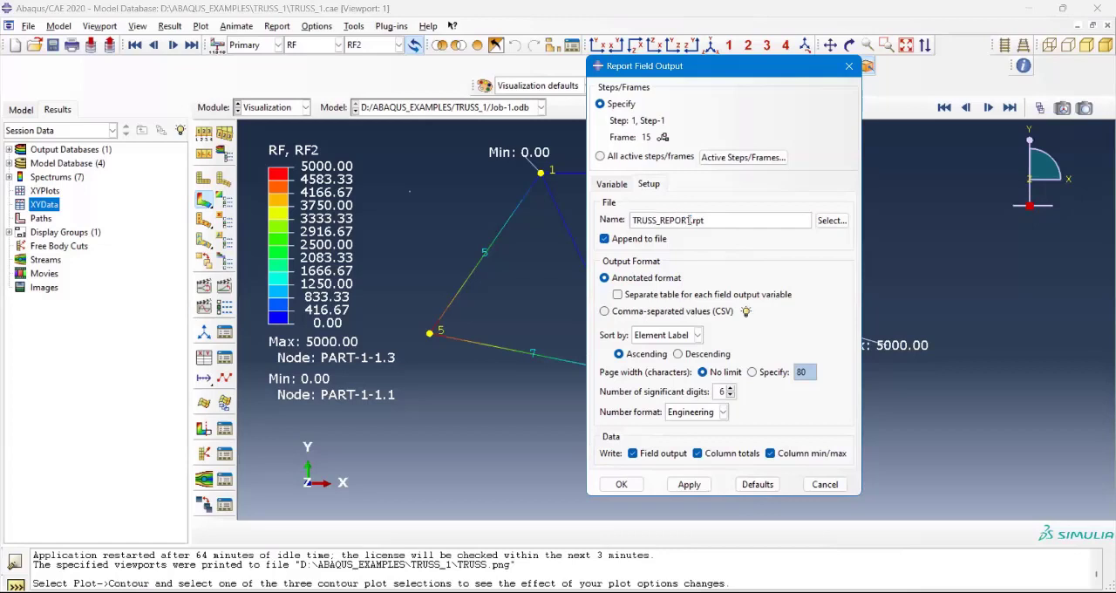
pyautogui.write('_1')
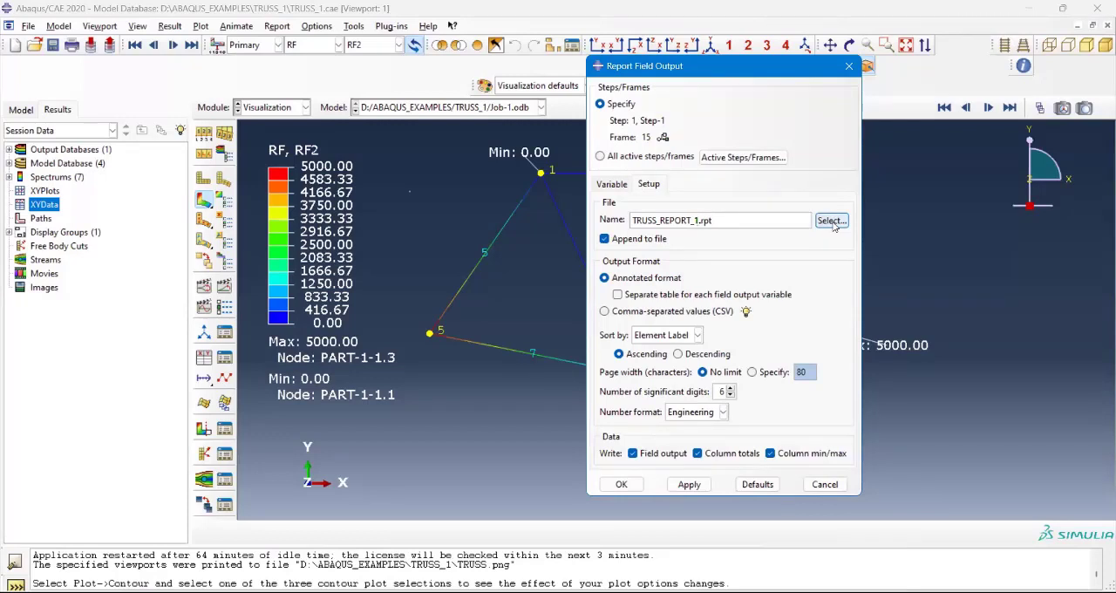
# Step: Try to write a report of the Max. Principal (Abs) stress at integration points with the displacement variables still included
pyautogui.click(614, 184)
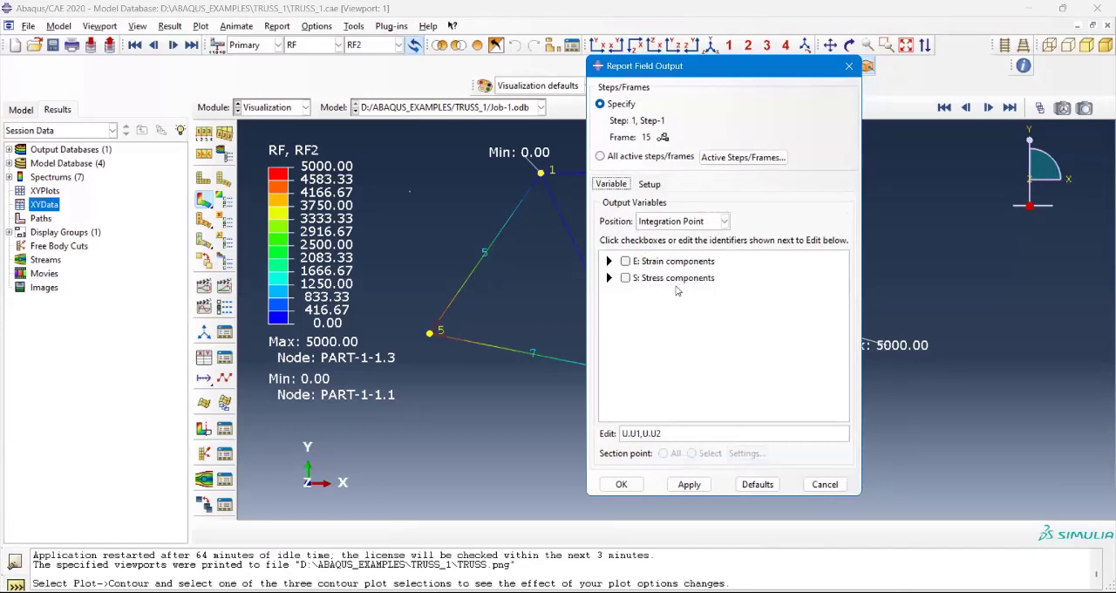
pyautogui.click(609, 276)
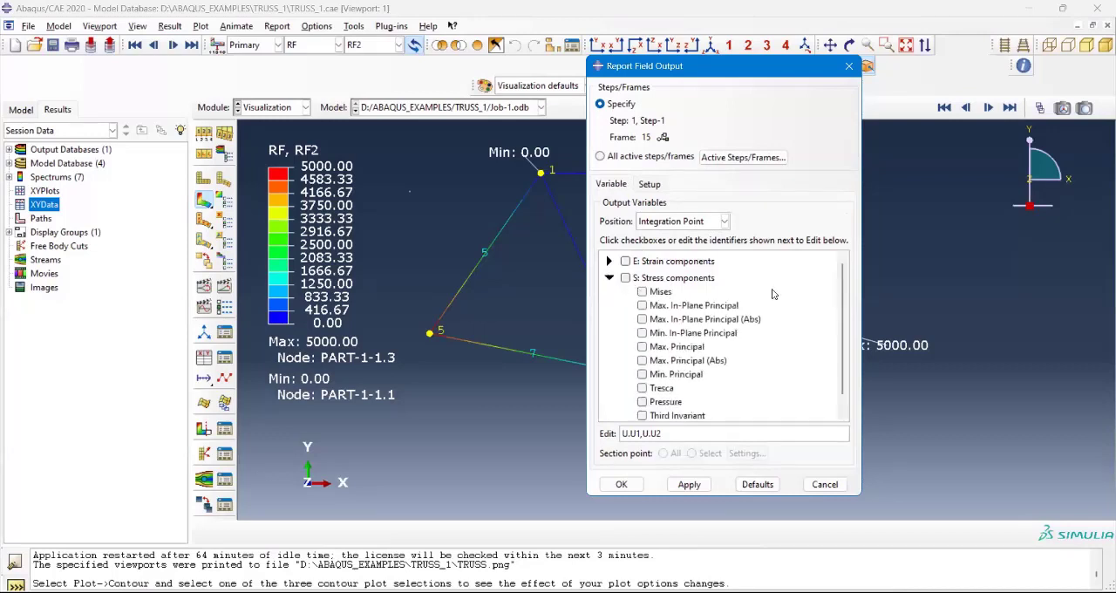
pyautogui.click(643, 361)
pyautogui.scroll(-1, 748, 341)
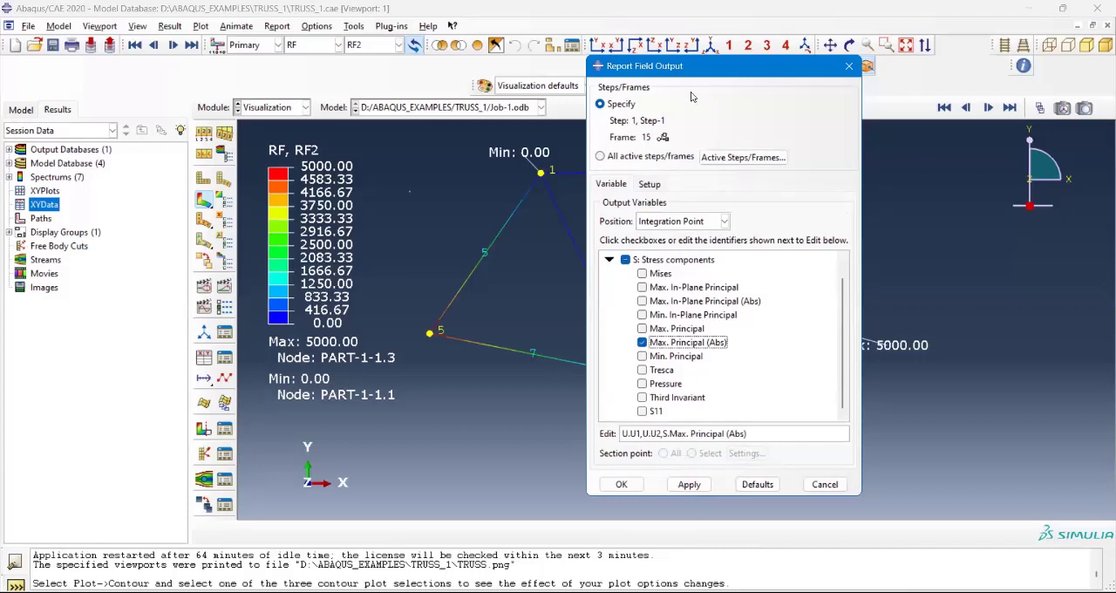
pyautogui.moveTo(686, 62); pyautogui.dragTo(677, 17)
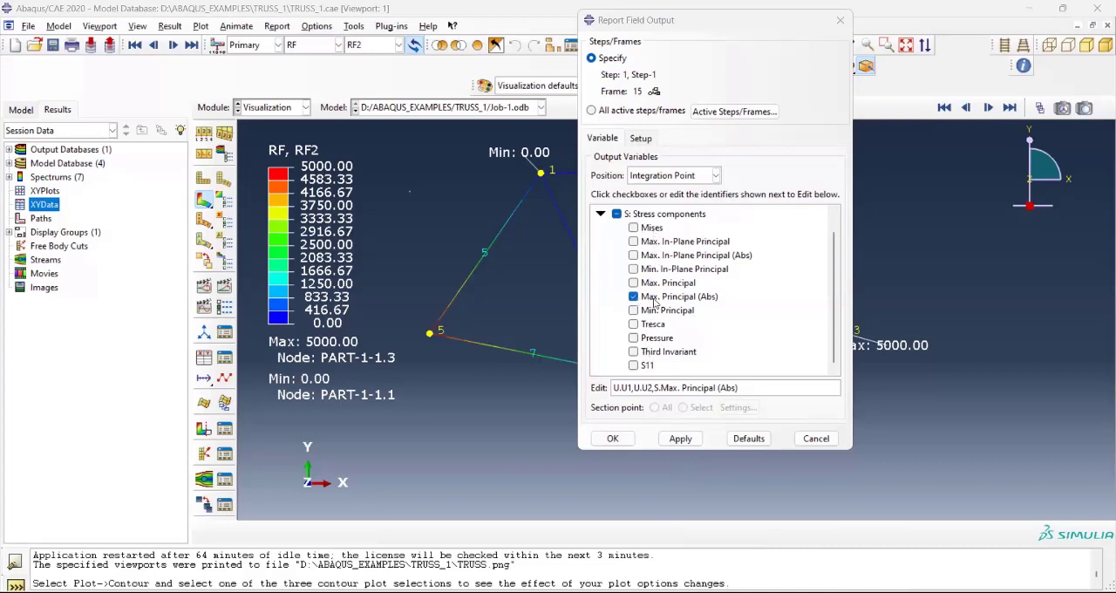
pyautogui.click(681, 440)
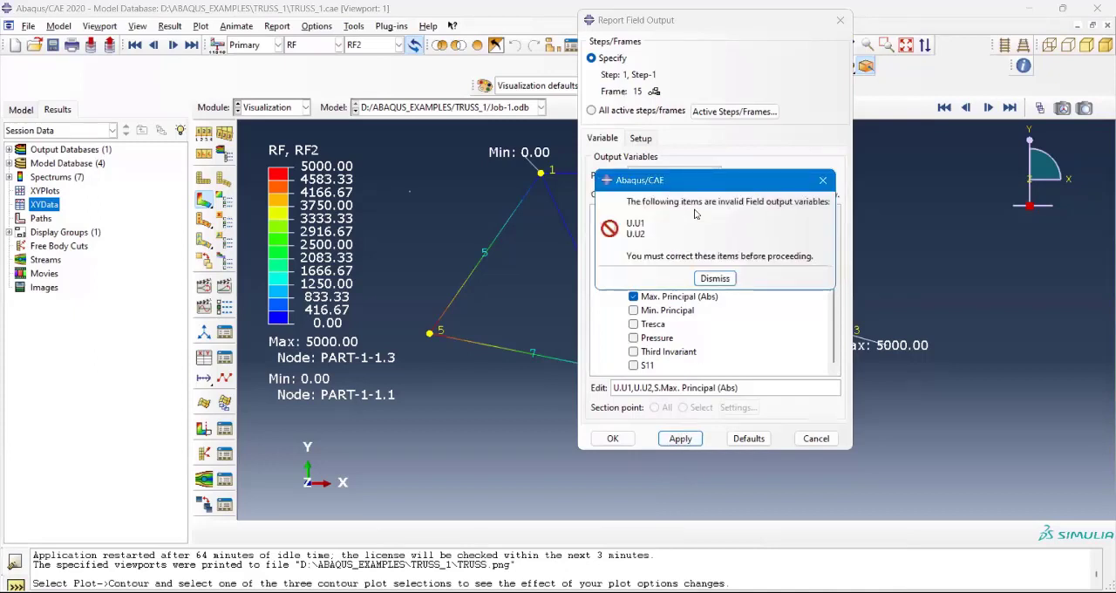
pyautogui.click(824, 180)
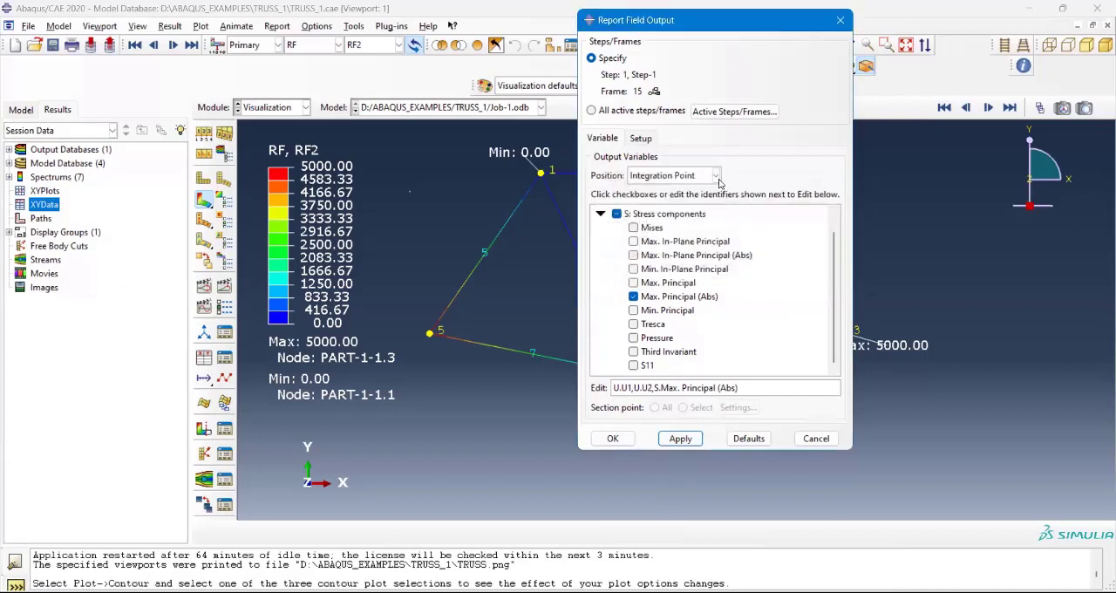
# Step: Clear the stress and leftover spatial displacement variables under the Unique Nodal position, and set the position back to Integration Point
pyautogui.click(716, 176)
pyautogui.click(716, 177)
pyautogui.click(694, 177)
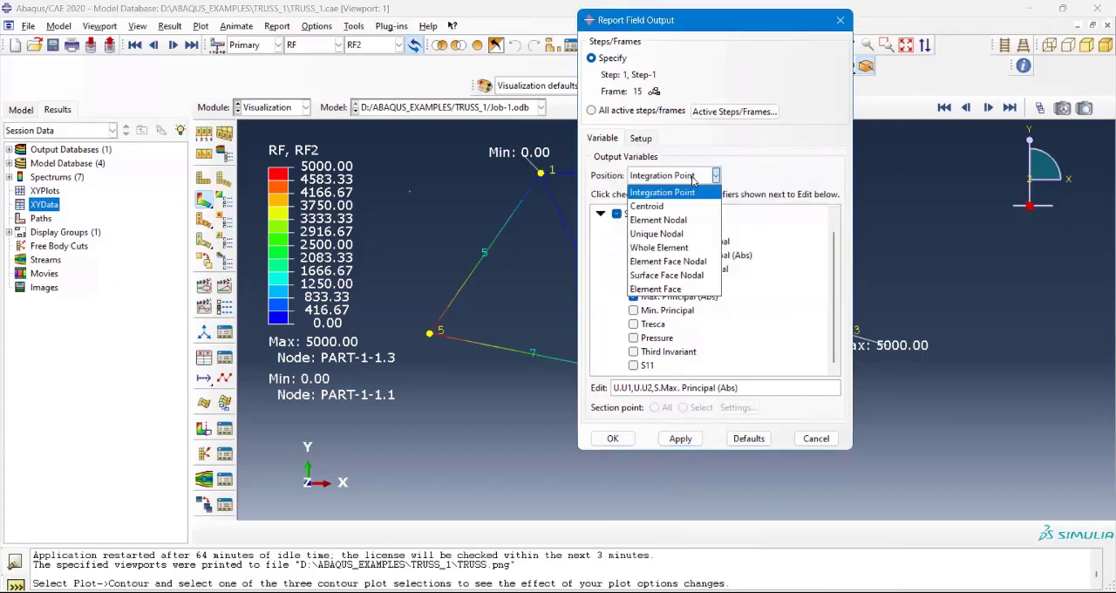
pyautogui.click(672, 234)
pyautogui.click(618, 247)
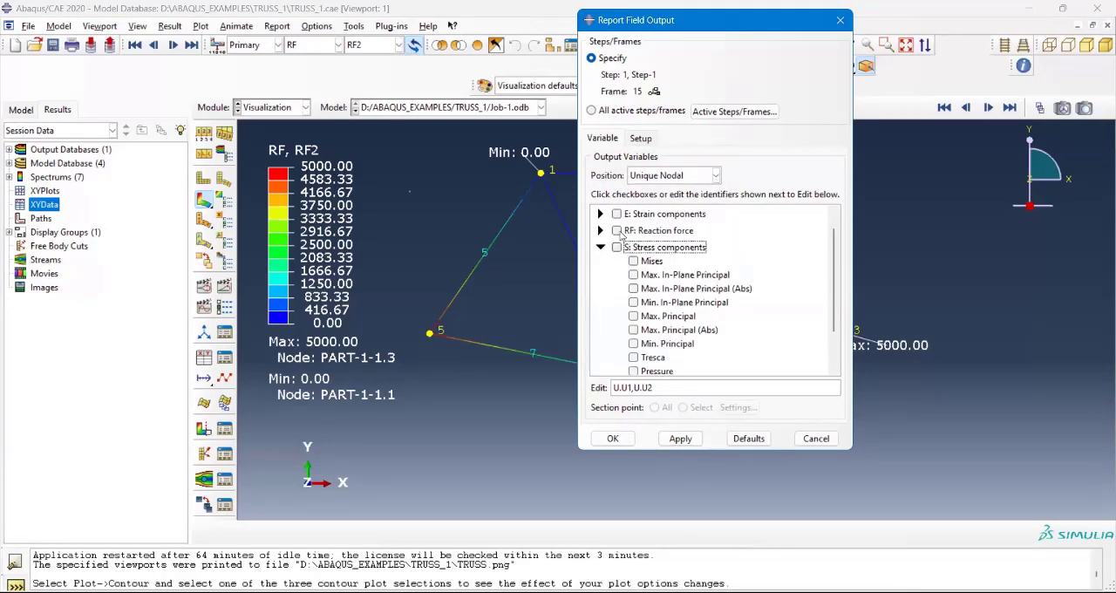
pyautogui.scroll(-1, 673, 318)
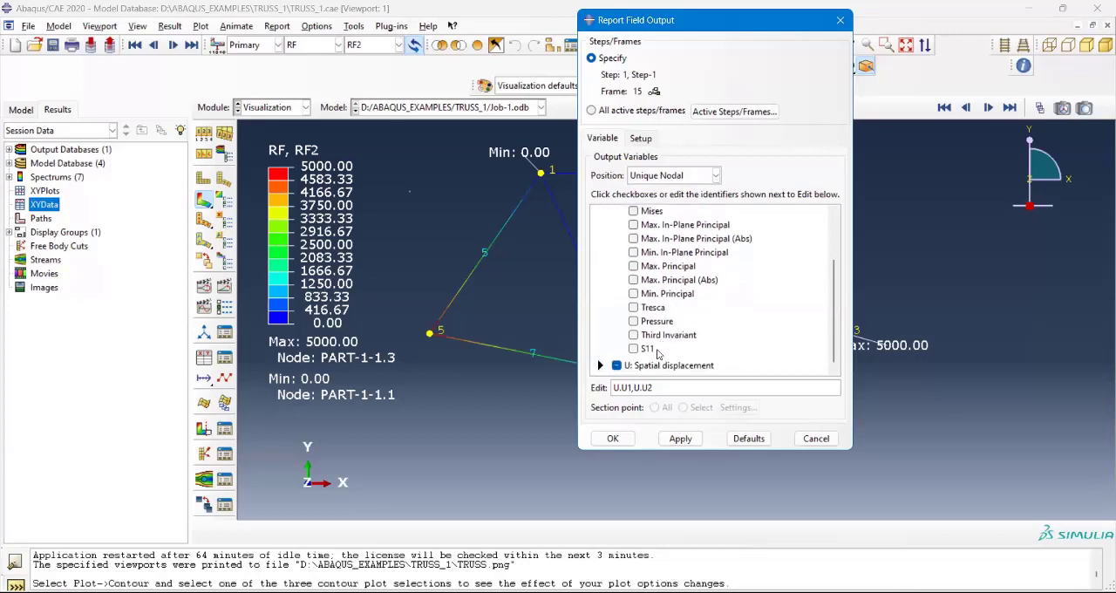
pyautogui.click(618, 365)
pyautogui.scroll(2, 681, 307)
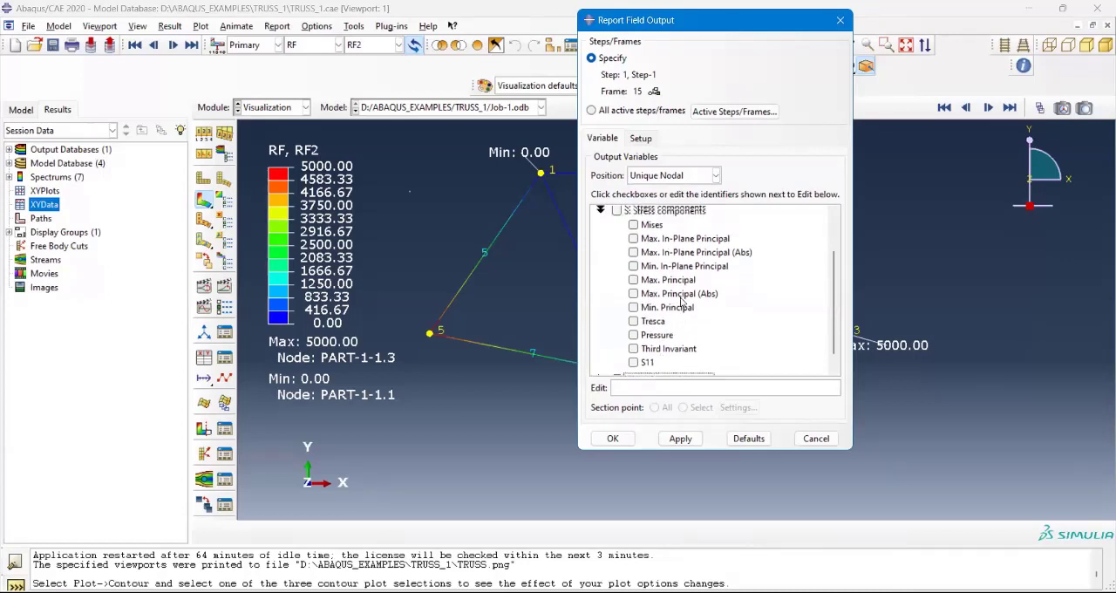
pyautogui.click(600, 266)
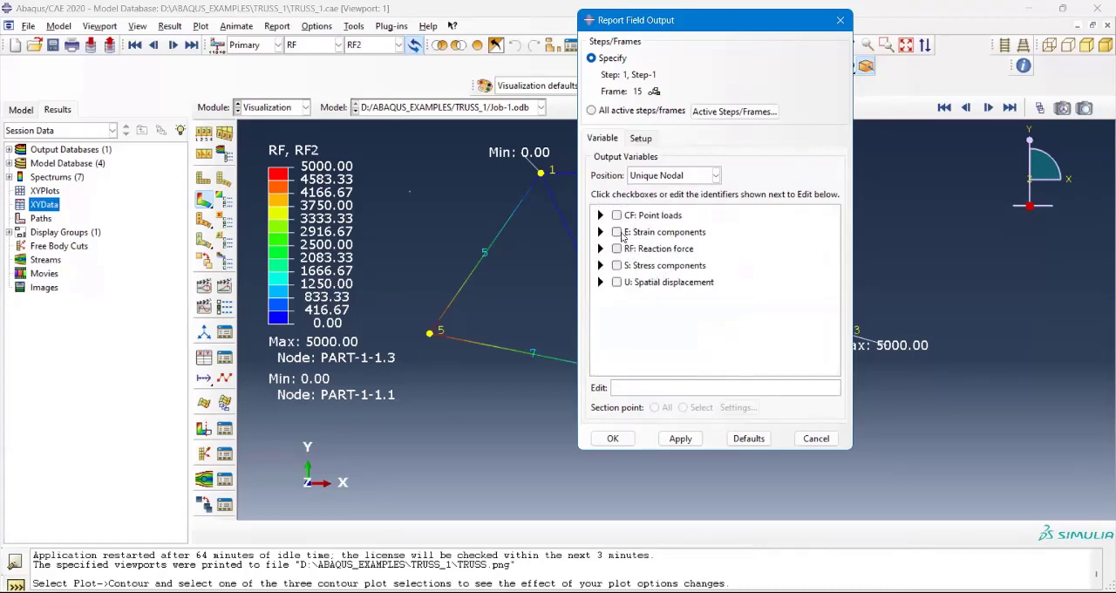
pyautogui.click(673, 178)
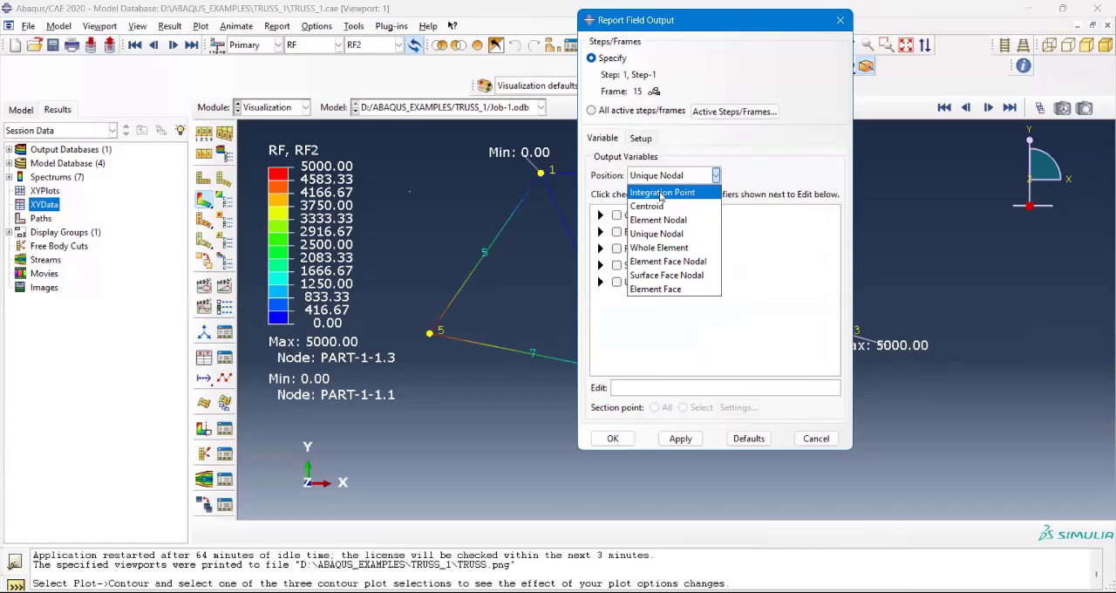
pyautogui.click(661, 193)
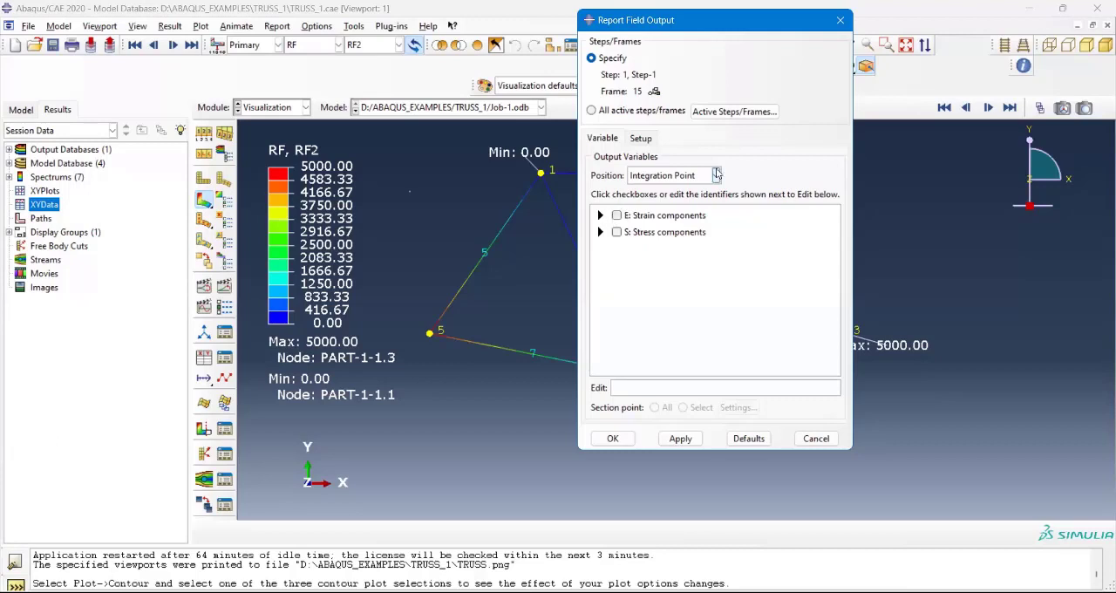
# Step: Check the report's file settings and review the available output variable positions, keeping Integration Point
pyautogui.click(642, 139)
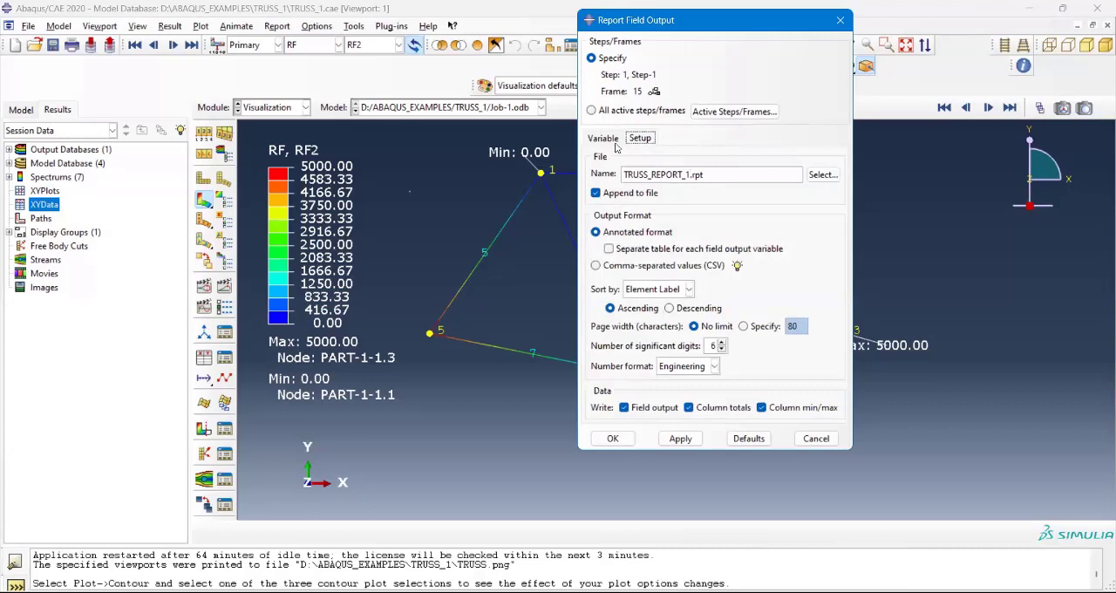
pyautogui.click(603, 138)
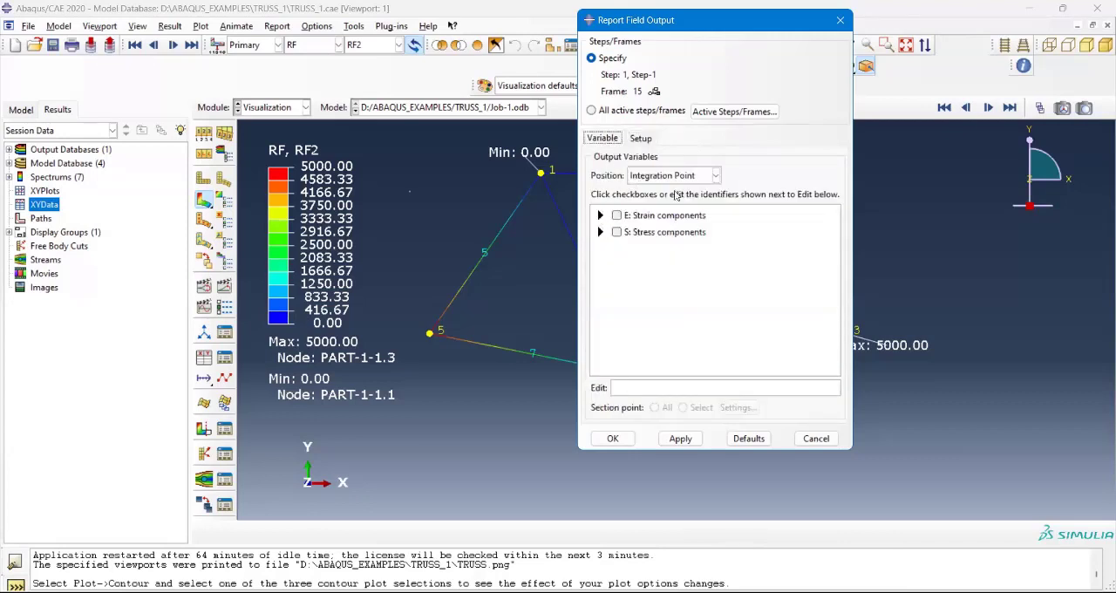
pyautogui.click(714, 176)
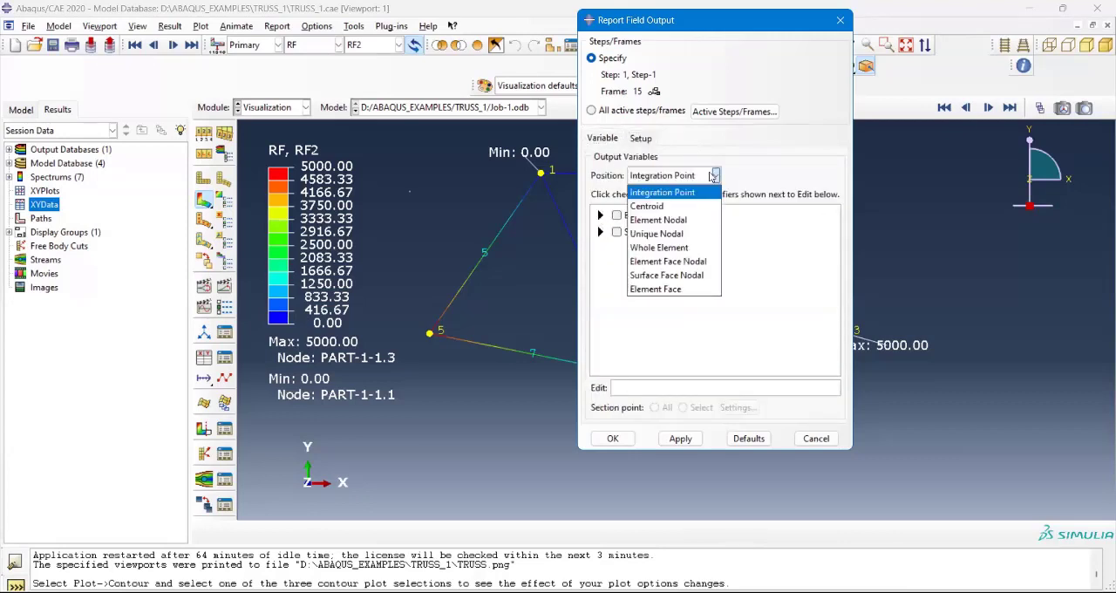
pyautogui.click(682, 194)
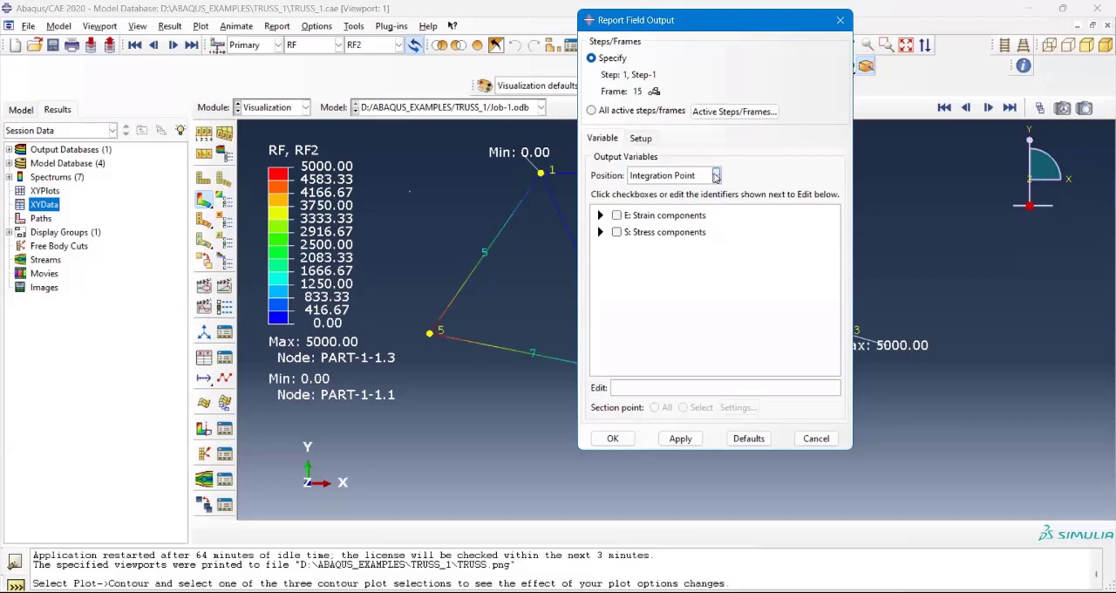
pyautogui.click(716, 175)
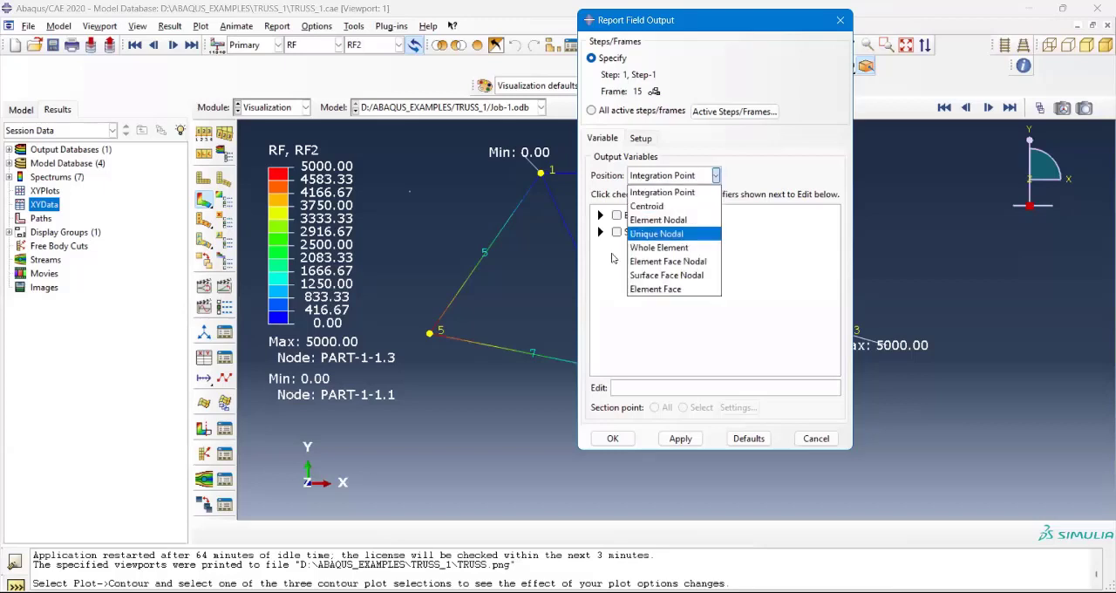
pyautogui.click(608, 267)
pyautogui.click(680, 176)
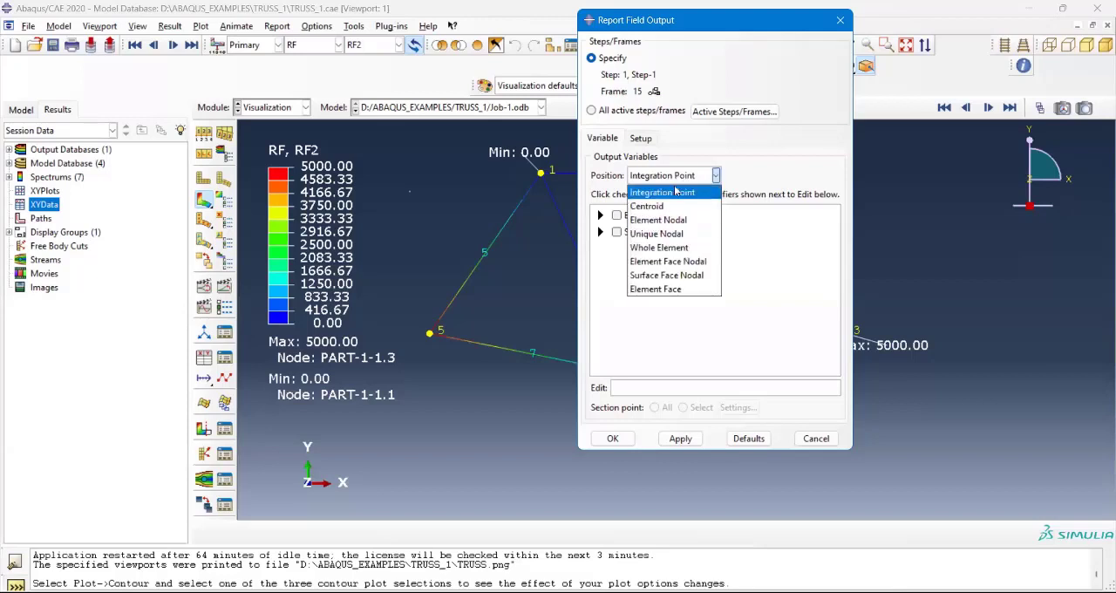
pyautogui.click(674, 193)
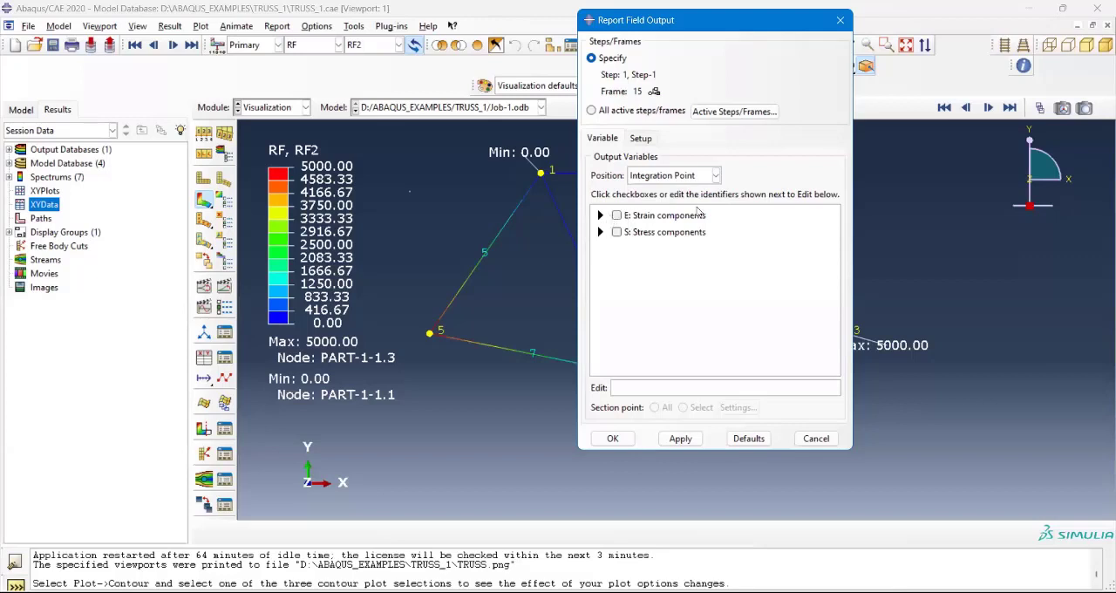
# Step: Select the Max. Principal (Abs) stress component at integration points and write it to the report file
pyautogui.click(600, 232)
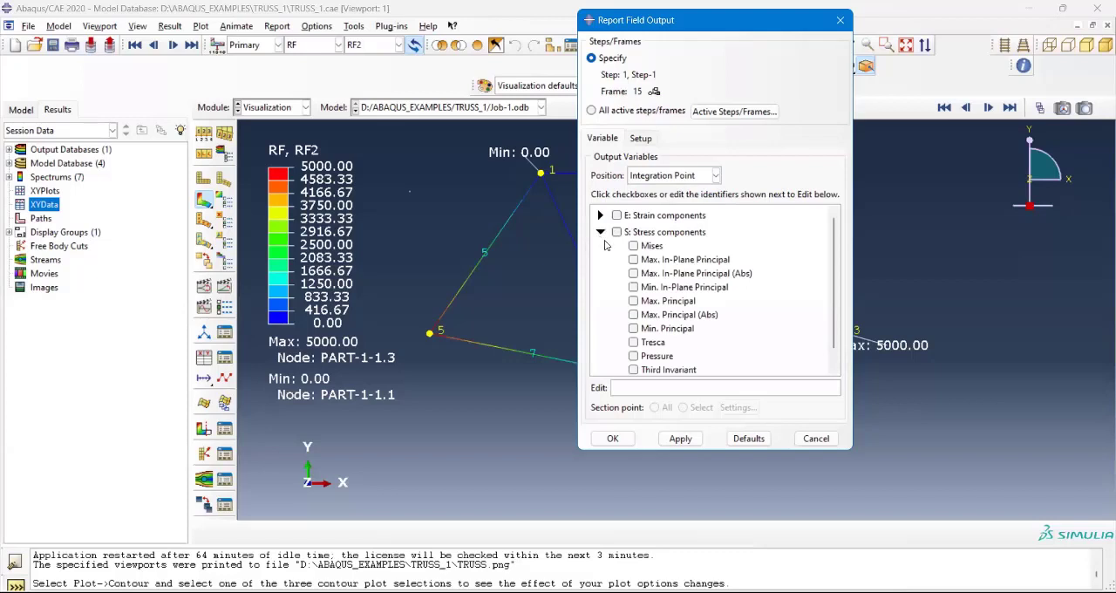
pyautogui.click(661, 322)
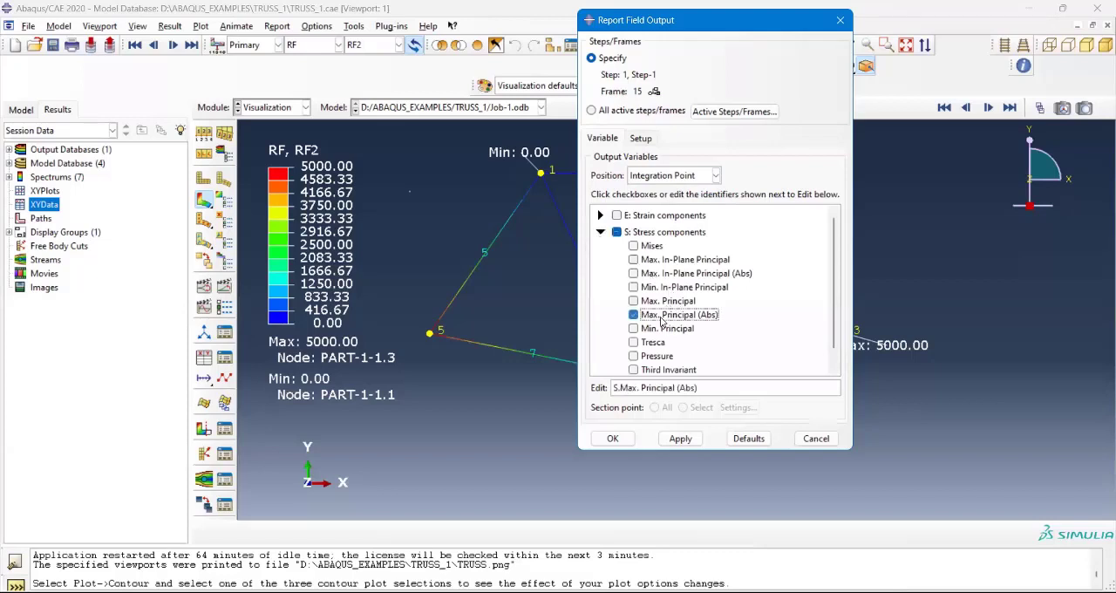
pyautogui.click(680, 438)
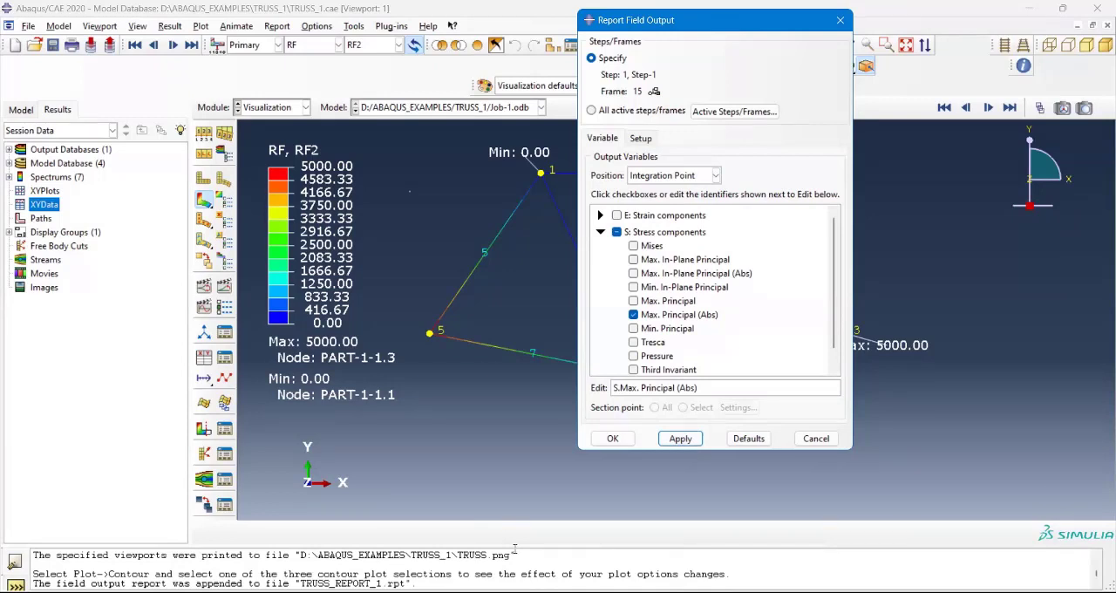
pyautogui.click(245, 571)
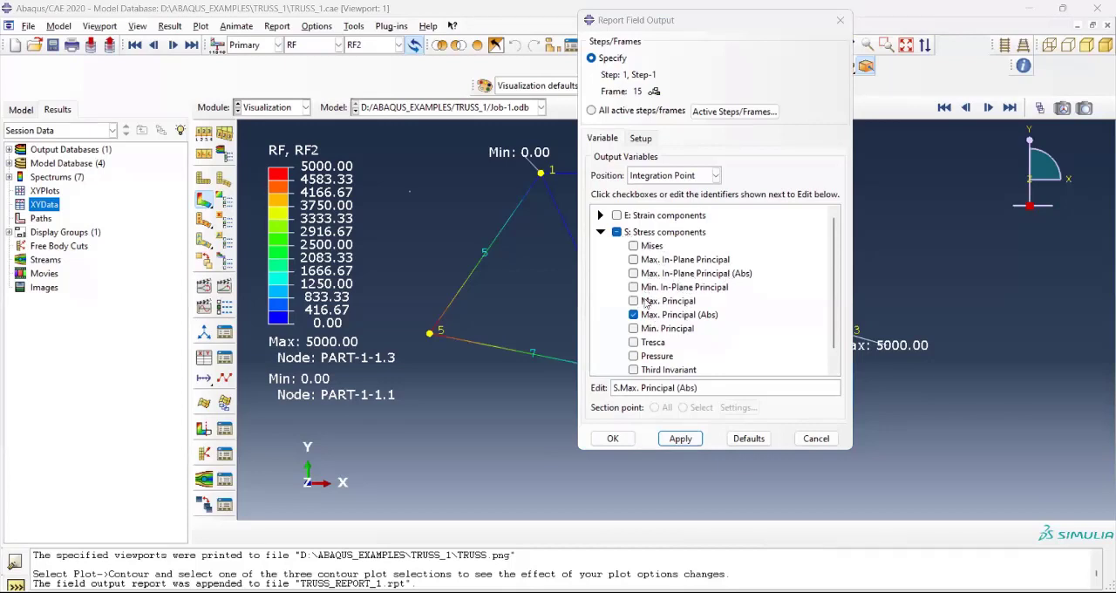
# Step: Clear the Max. Principal (Abs) stress selection and set the output variable position to Unique Nodal
pyautogui.scroll(-1, 646, 303)
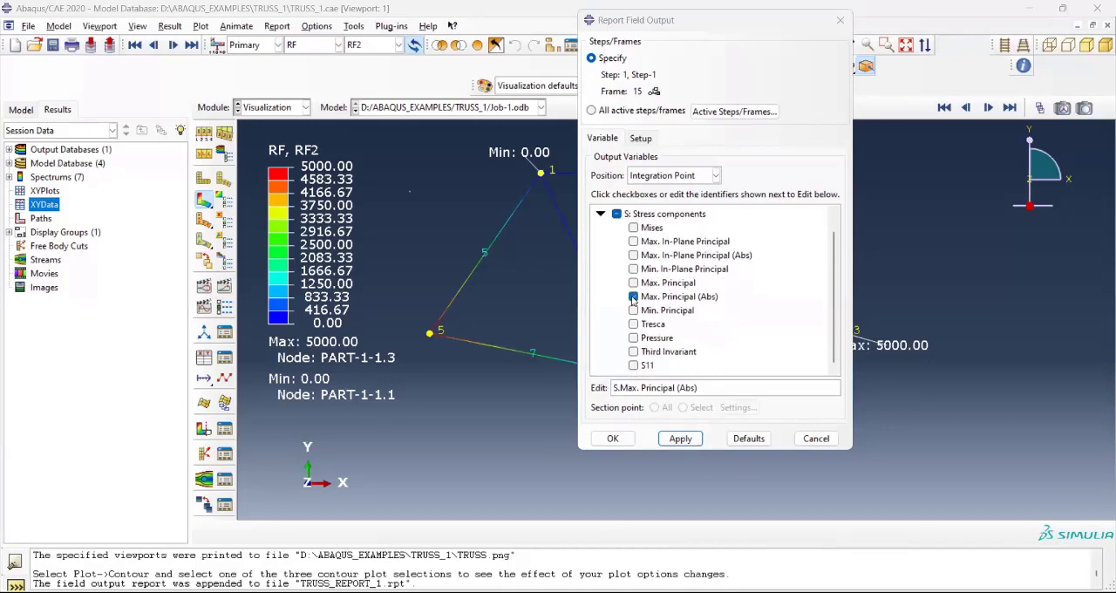
pyautogui.click(634, 298)
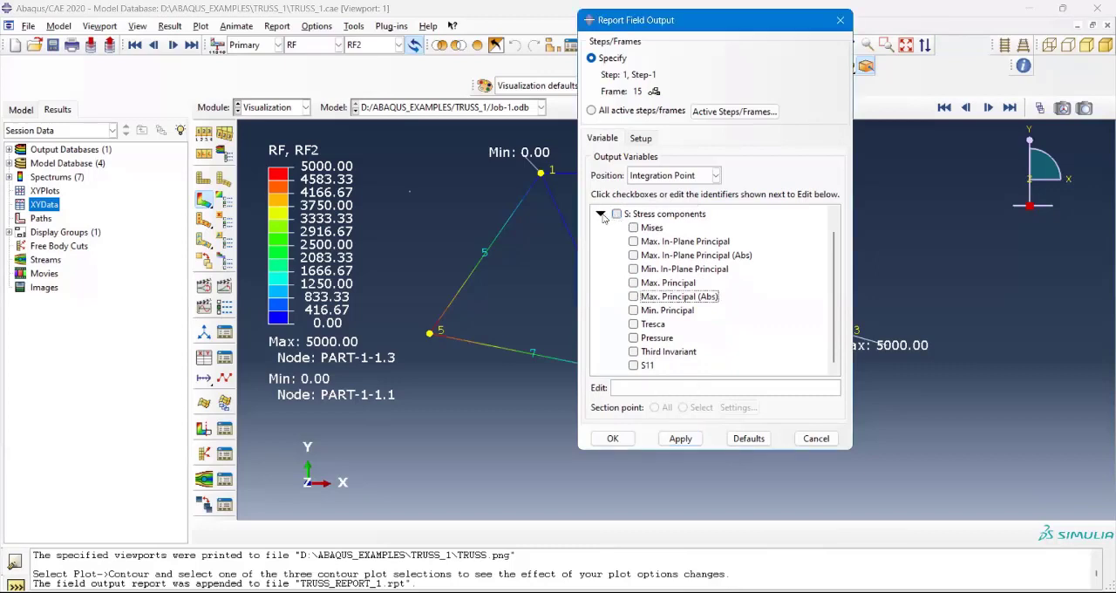
pyautogui.click(602, 215)
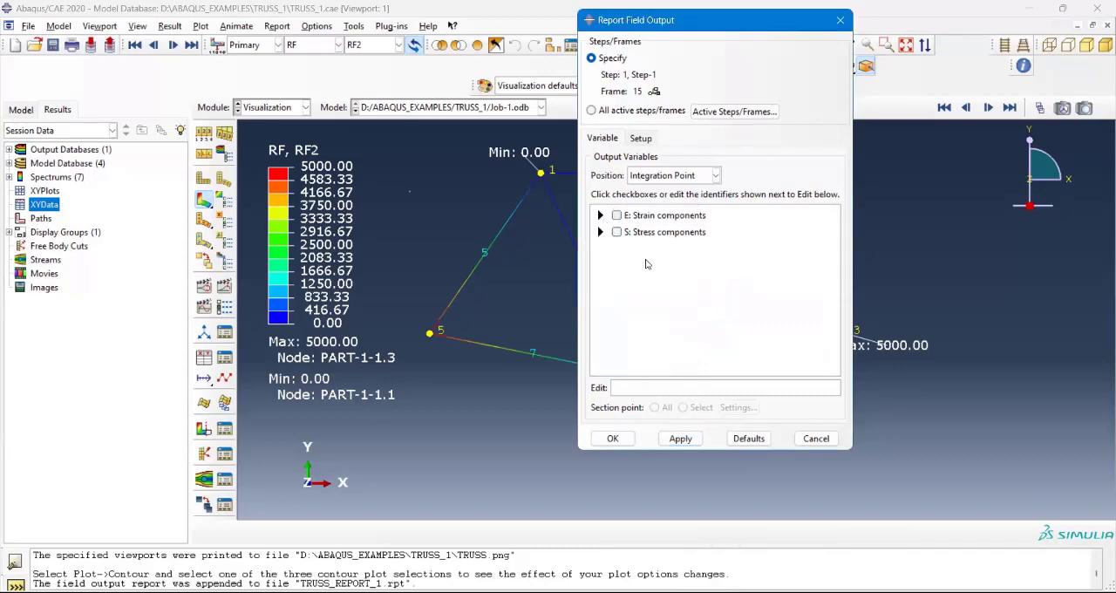
pyautogui.click(715, 177)
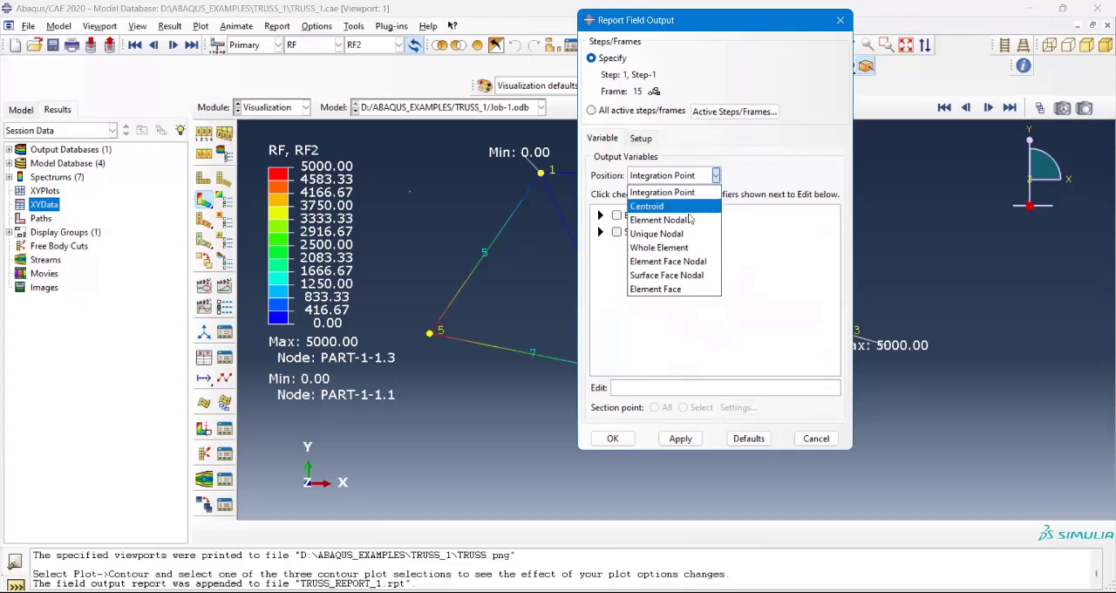
pyautogui.click(644, 235)
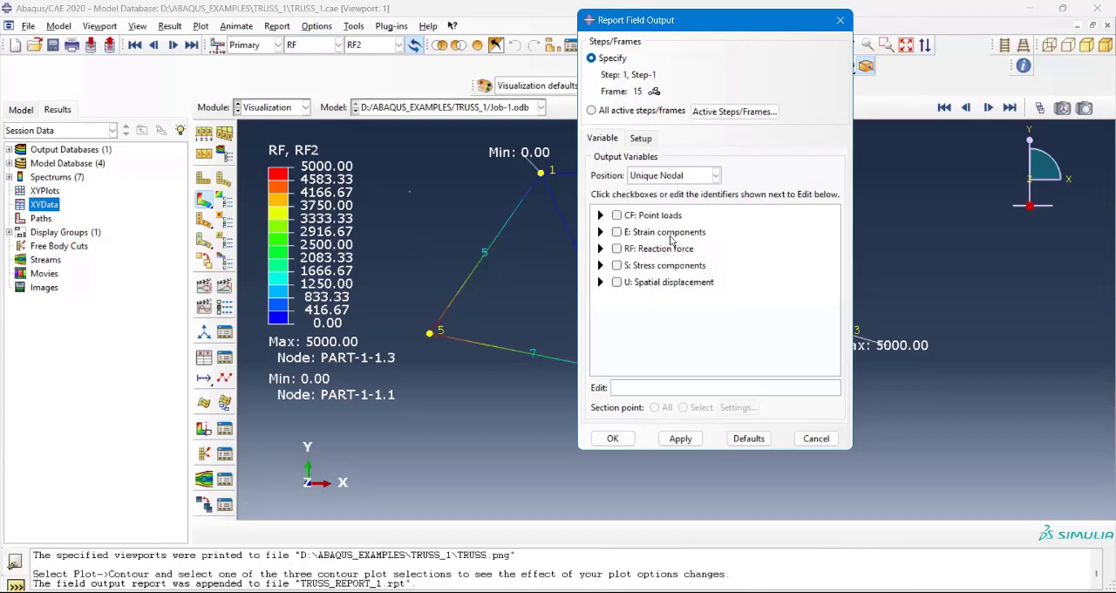
# Step: Select reaction forces RF1 and RF2 and displacements U1 and U2 at Unique Nodal, append them to the report file and close the report dialog
pyautogui.click(601, 249)
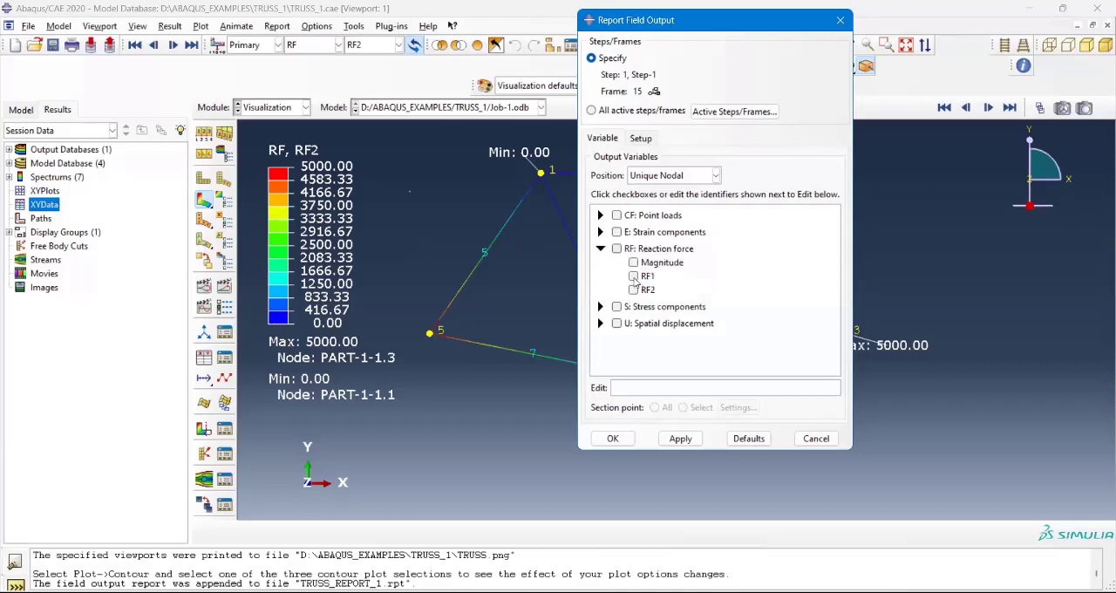
pyautogui.click(634, 275)
pyautogui.click(634, 289)
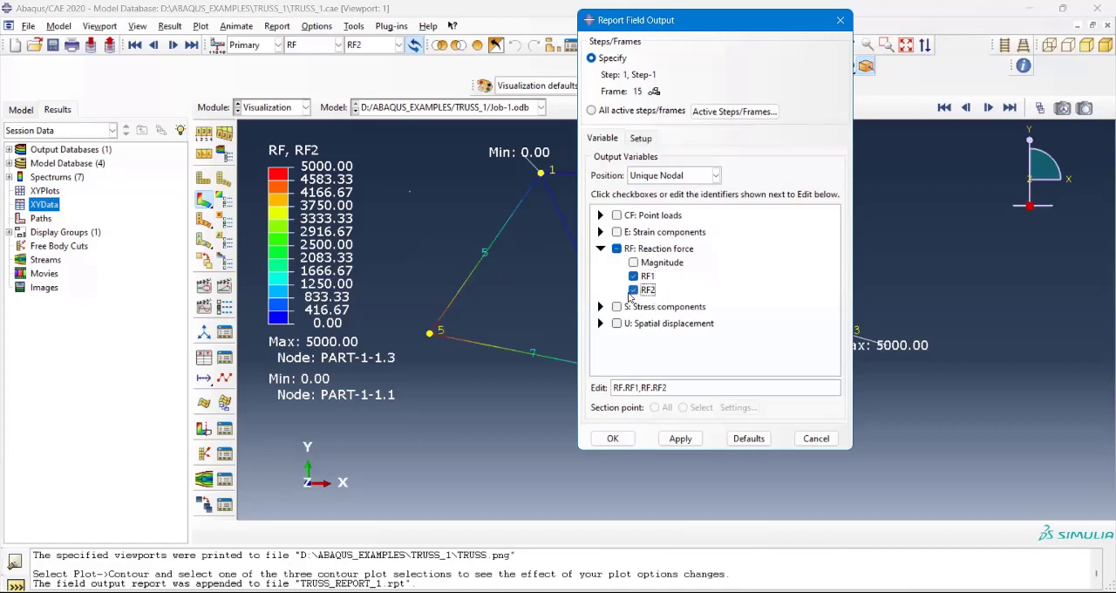
pyautogui.click(600, 323)
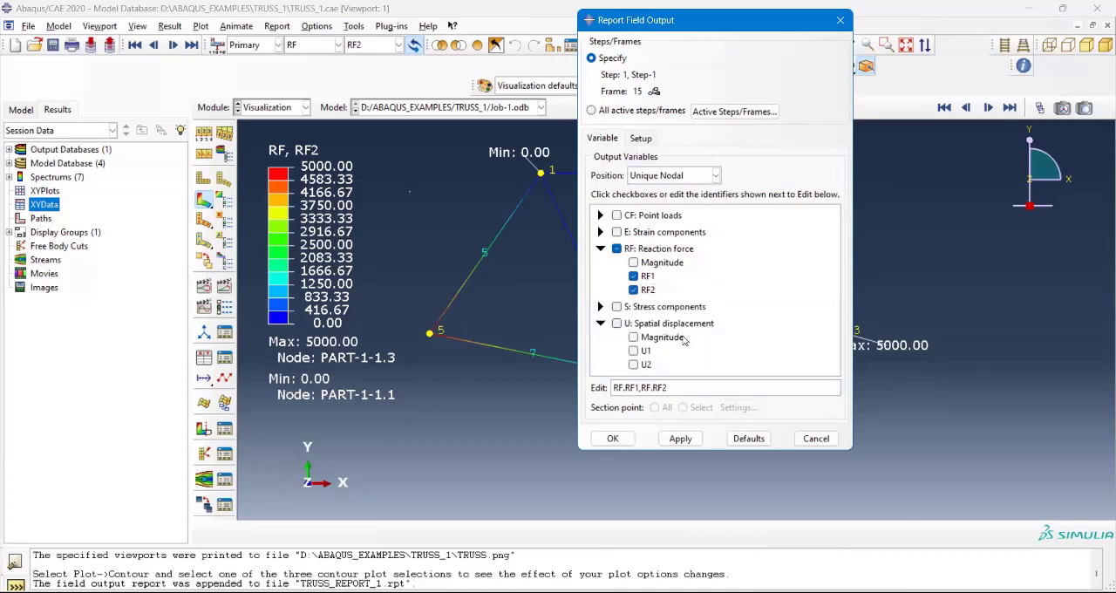
pyautogui.click(633, 352)
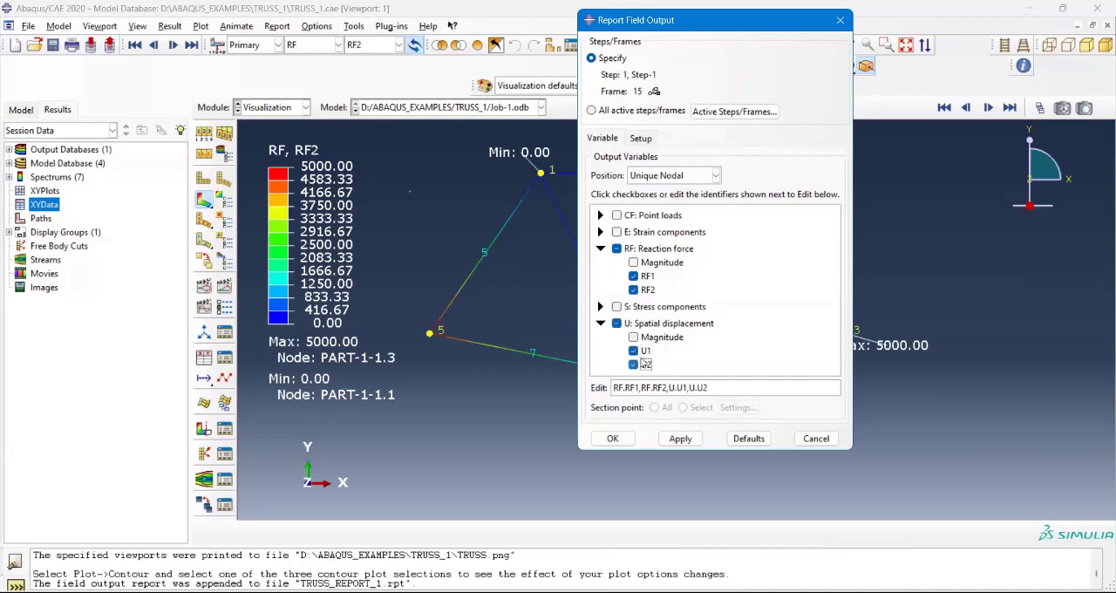
pyautogui.click(680, 438)
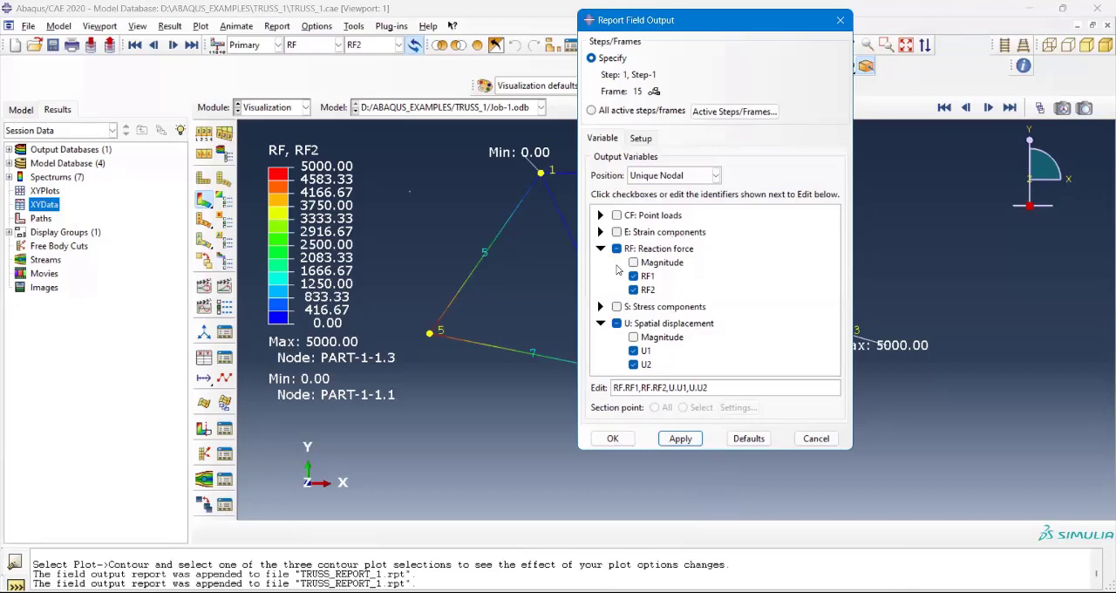
pyautogui.click(818, 439)
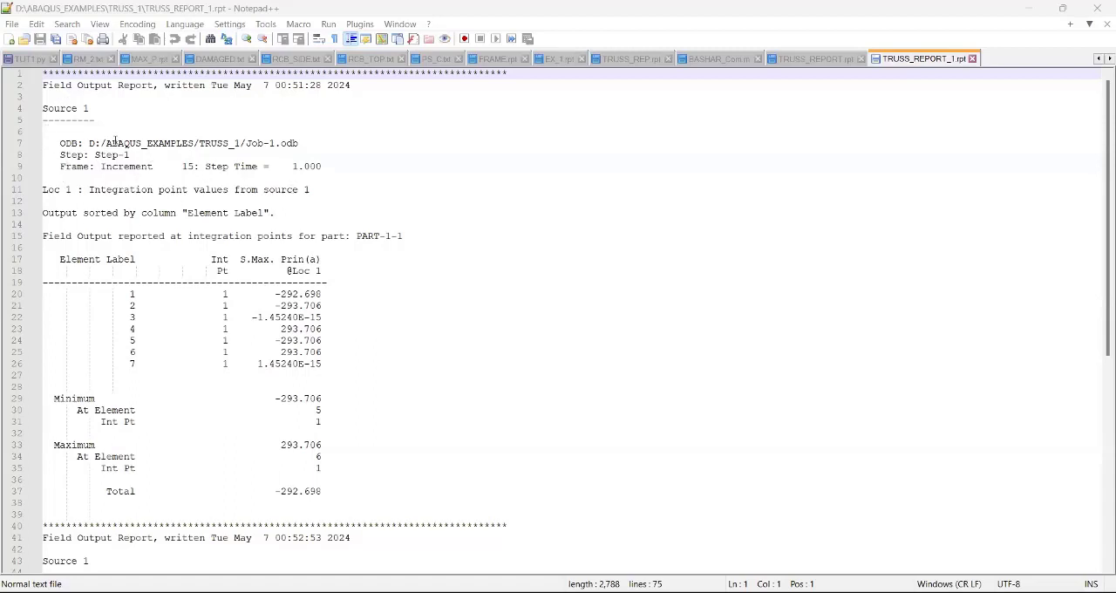
# Step: Switch to TRUSS_REPORT_1.rpt in Notepad++ and examine the integration-point output heading and the maximum principal stress of element 1
pyautogui.doubleClick(44, 235)
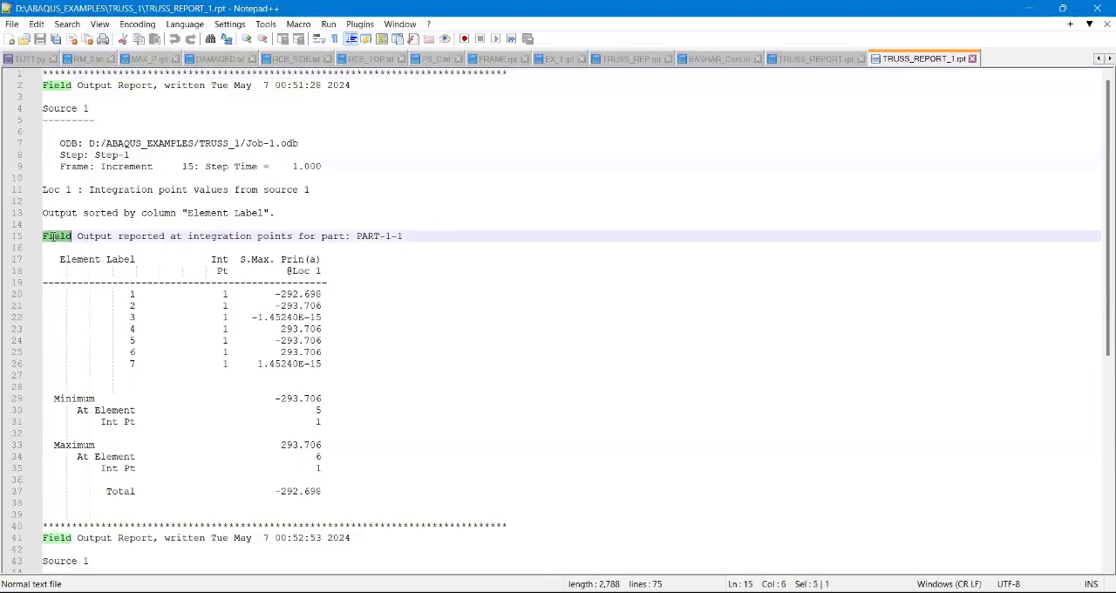
pyautogui.click(54, 235)
pyautogui.moveTo(44, 236); pyautogui.dragTo(425, 236)
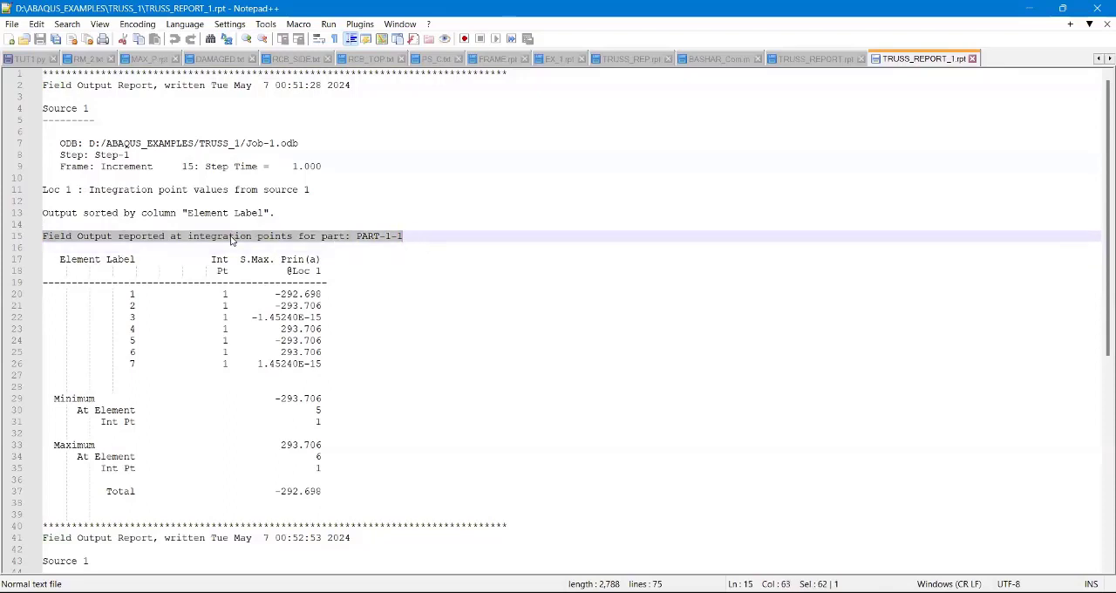
pyautogui.scroll(-3, 206, 246)
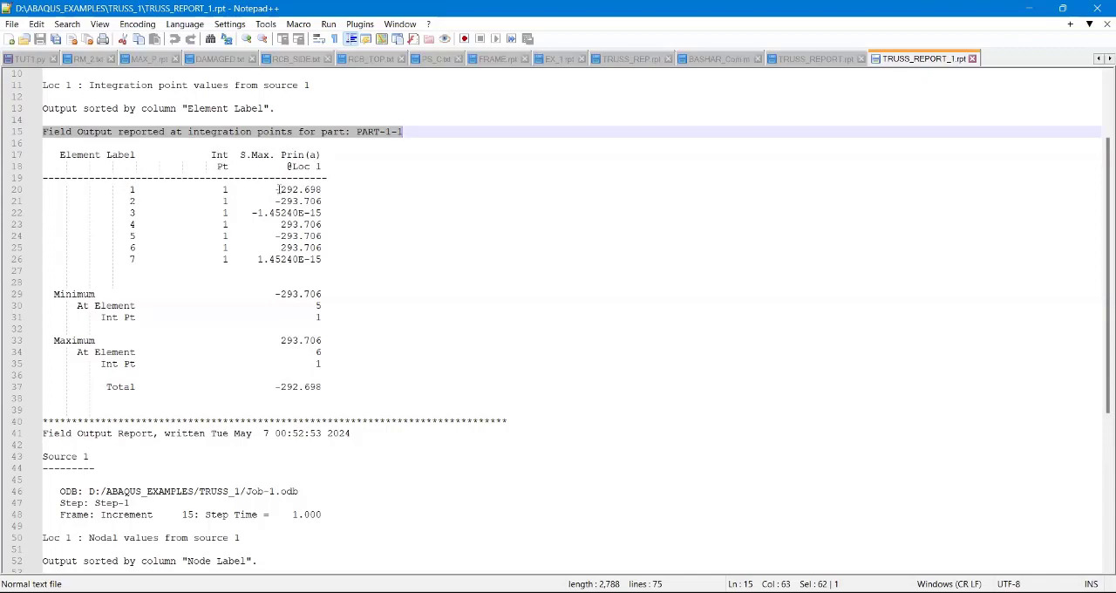
pyautogui.moveTo(281, 189); pyautogui.dragTo(324, 189)
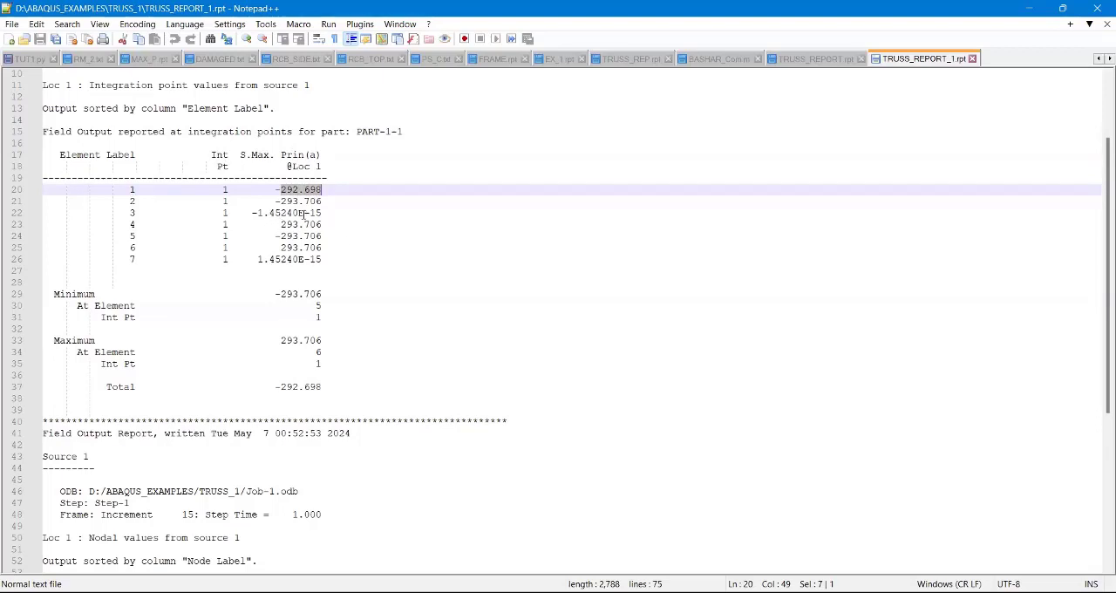
# Step: Replace the S.Max. Prin(a) values of elements 3 and 7 with 0, aligned with the other stresses in the column
pyautogui.moveTo(124, 214); pyautogui.dragTo(332, 215)
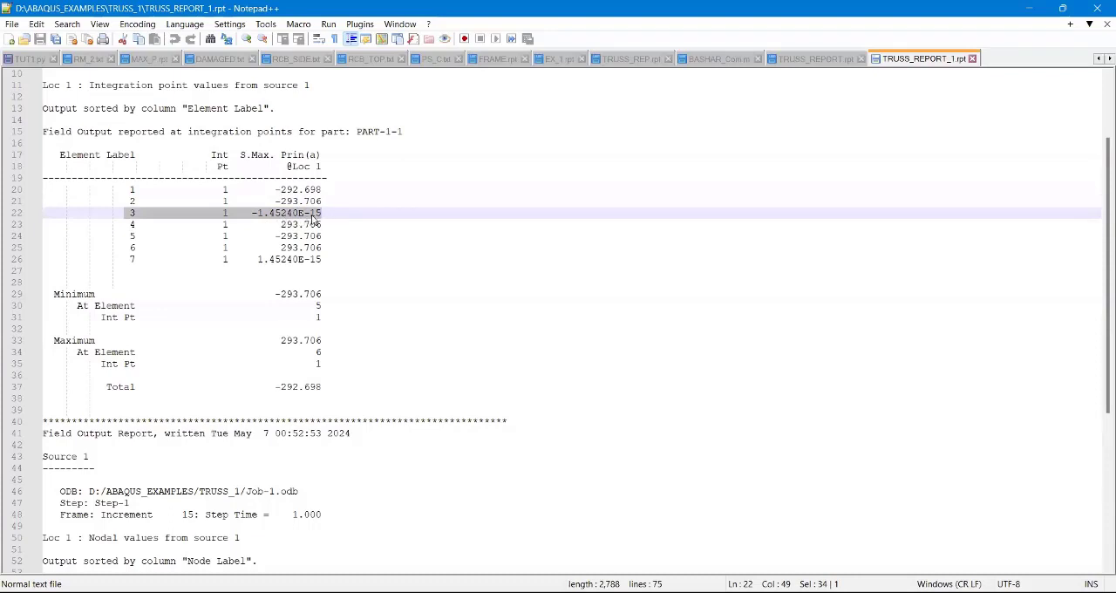
pyautogui.click(324, 213)
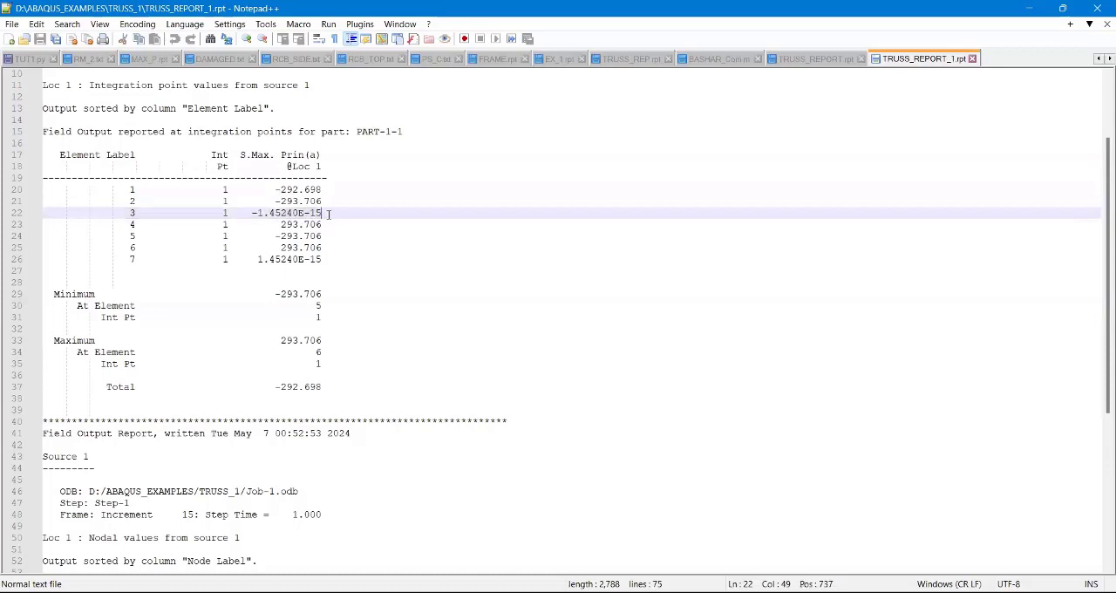
pyautogui.moveTo(329, 213); pyautogui.dragTo(252, 213)
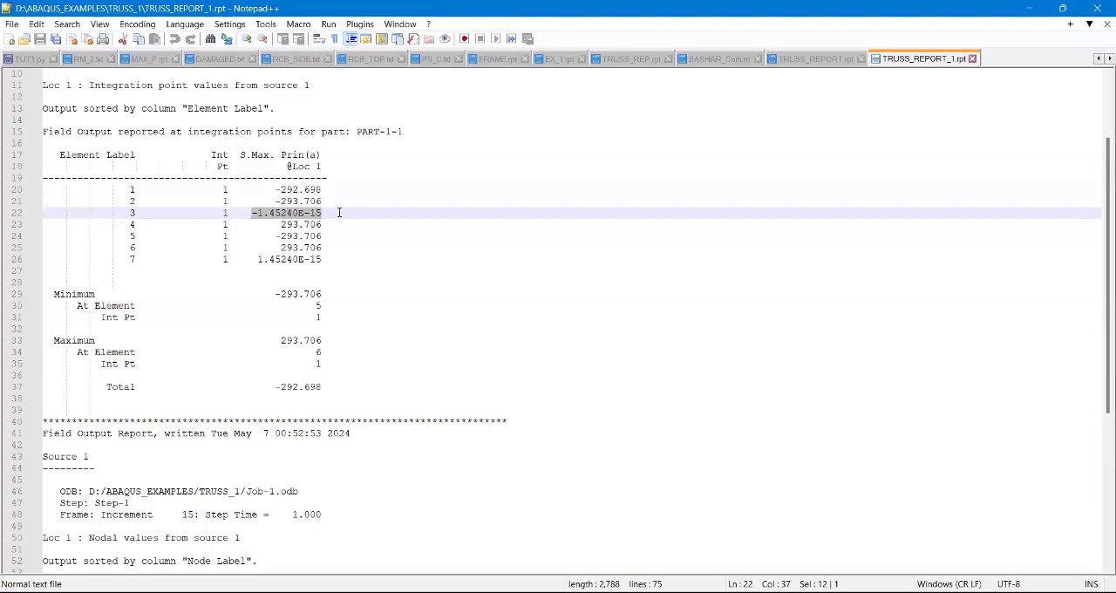
pyautogui.write('0')
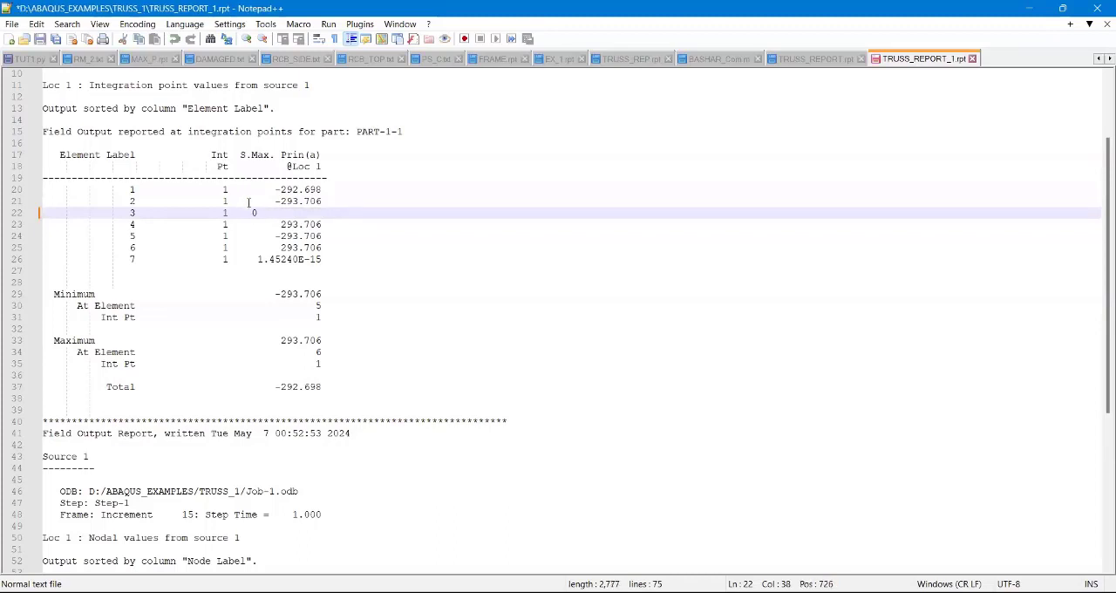
pyautogui.press('BackSpace')
pyautogui.write('     0')
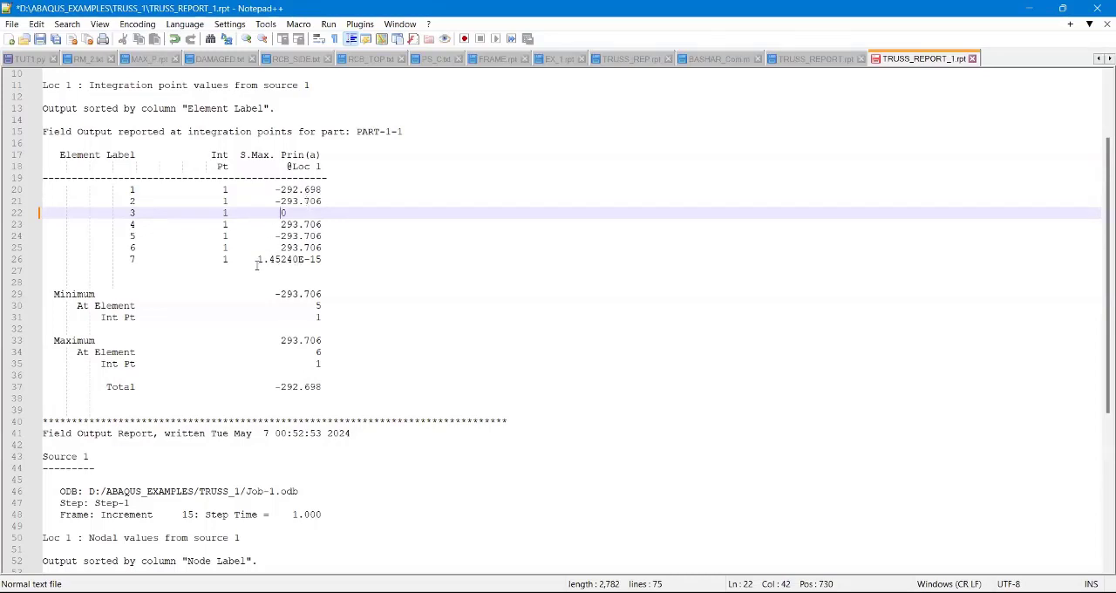
pyautogui.moveTo(257, 259); pyautogui.dragTo(323, 258)
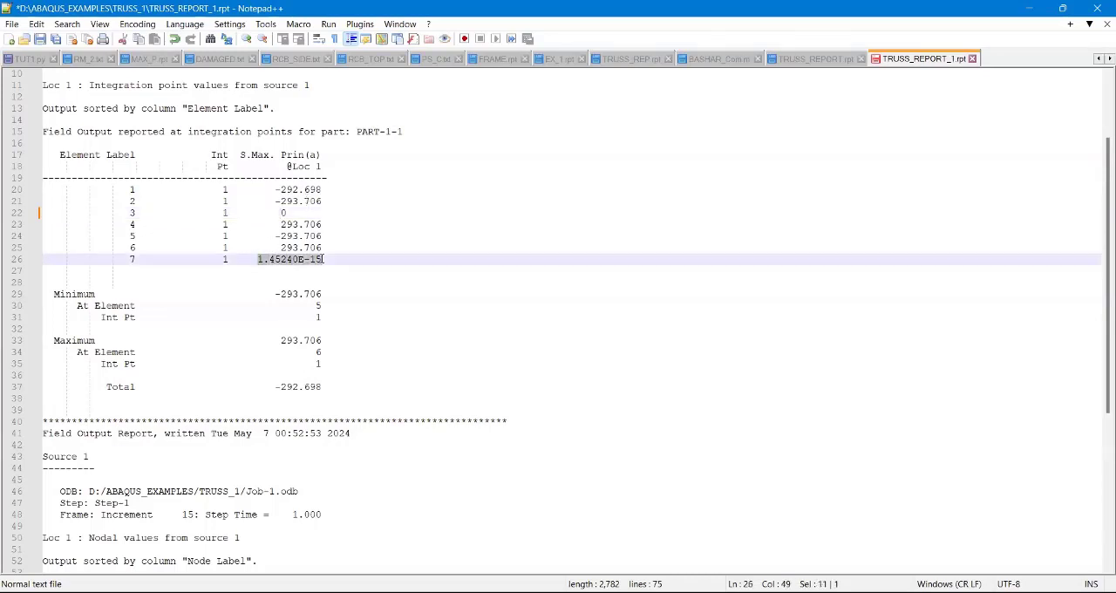
pyautogui.write('0')
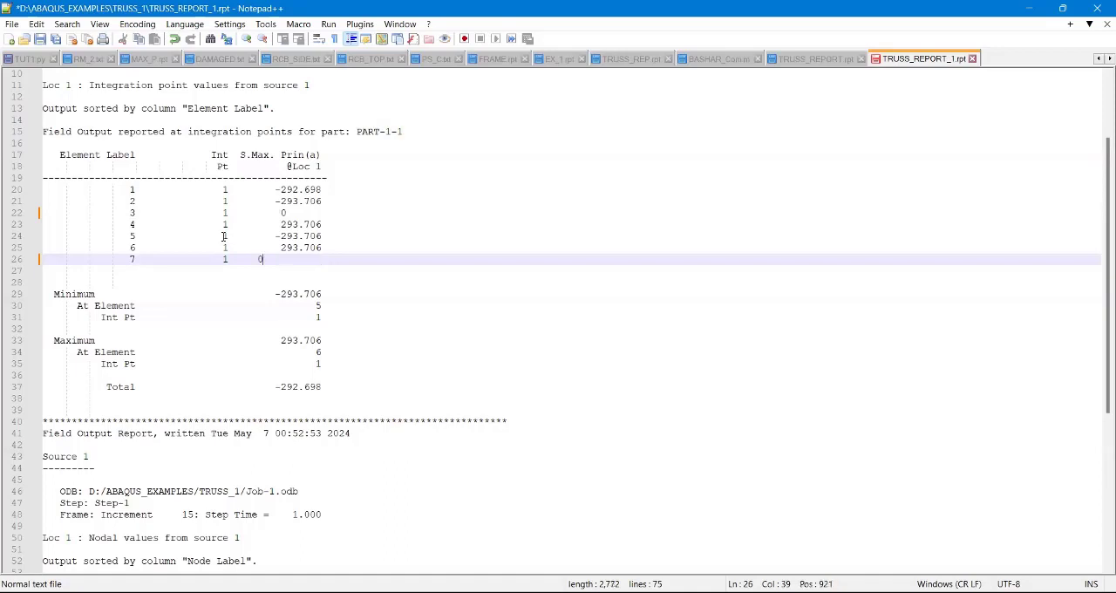
pyautogui.click(258, 259)
# Step: Review the minimum and maximum stress entries below the element stress table
pyautogui.click(273, 295)
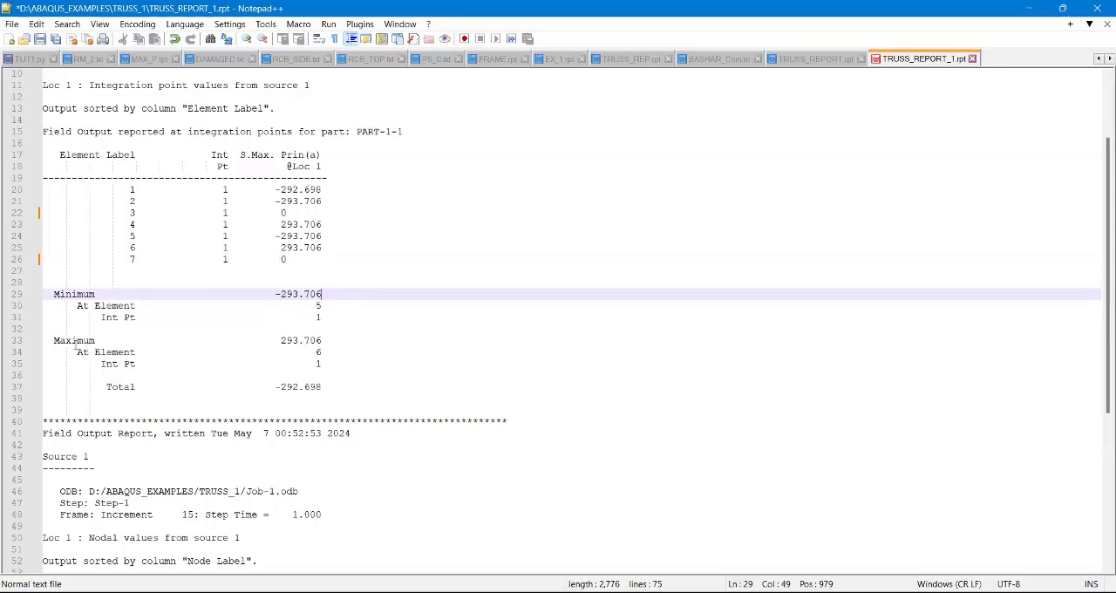
pyautogui.click(279, 342)
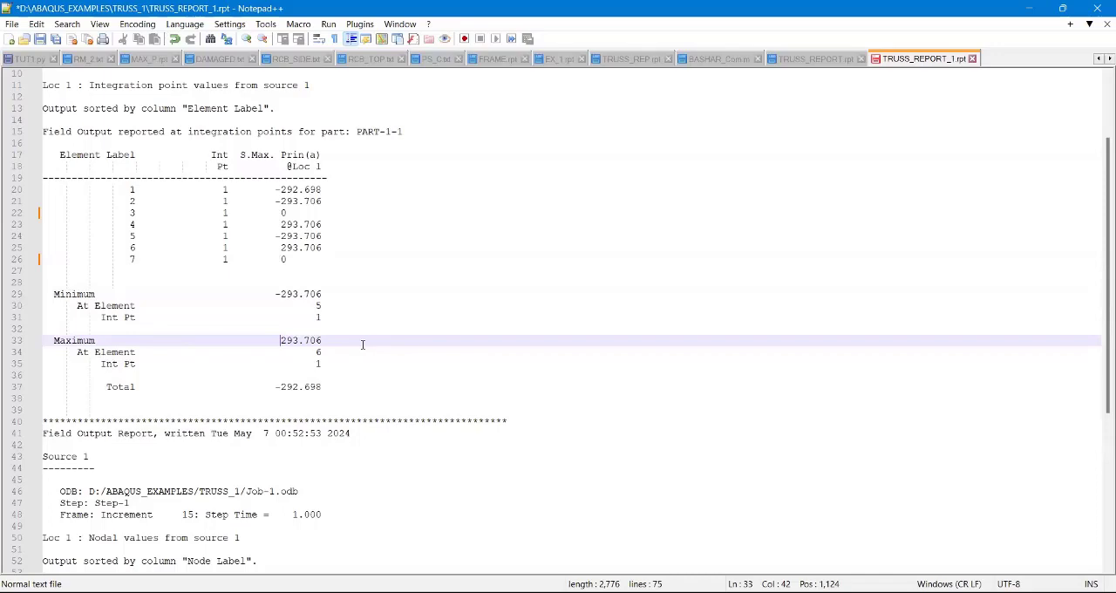
pyautogui.scroll(-4, 348, 363)
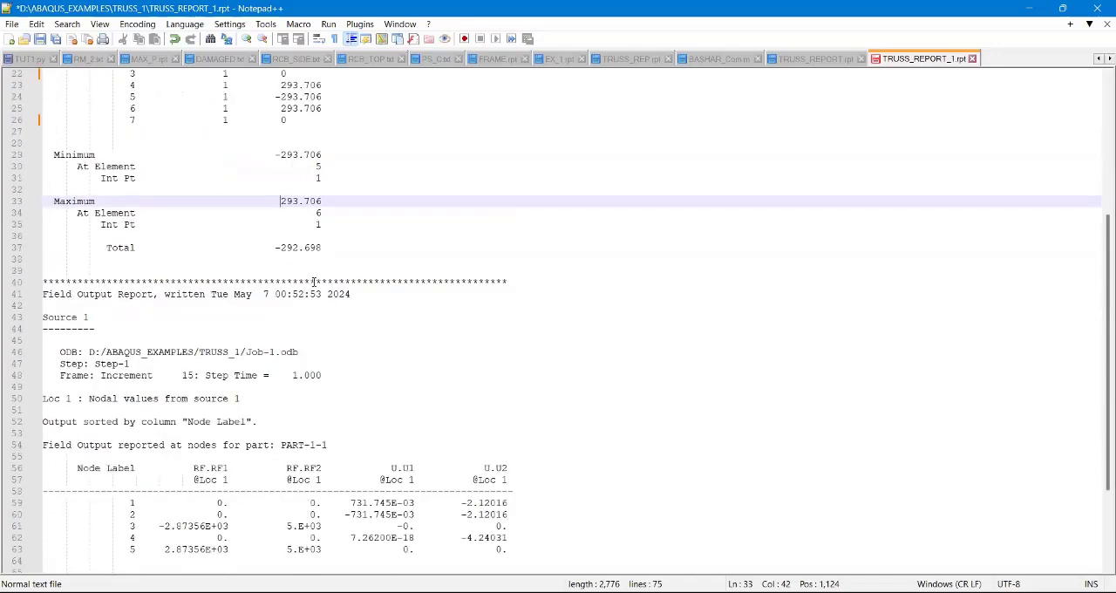
pyautogui.scroll(4, 316, 285)
pyautogui.scroll(-1, 314, 239)
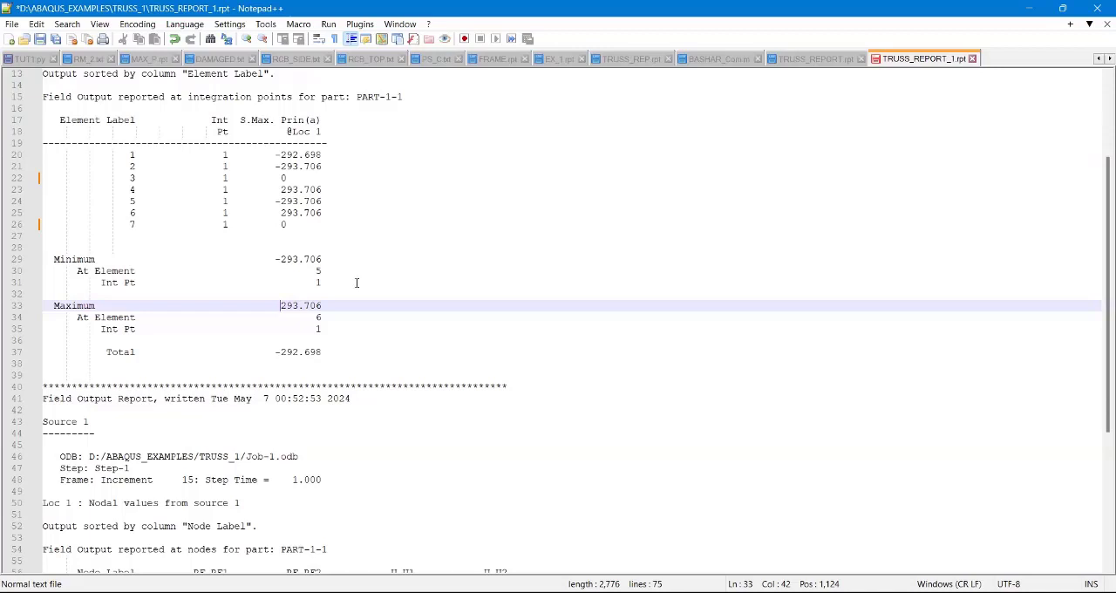
# Step: Examine the nodal output section for PART-1-1, including its heading and the RF.RF1 column label
pyautogui.scroll(-7, 357, 283)
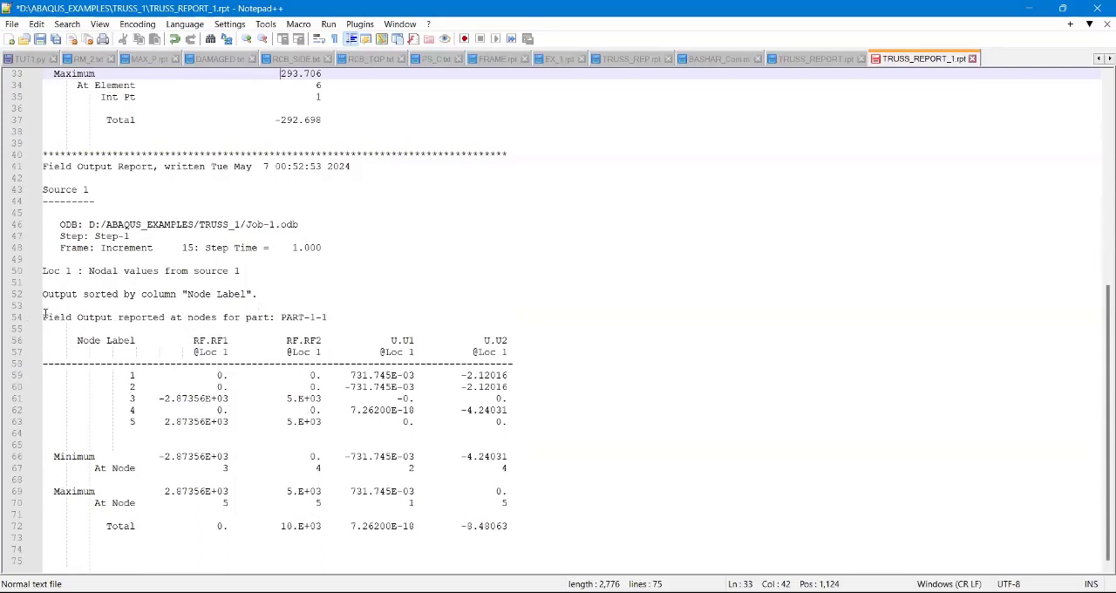
pyautogui.moveTo(45, 317); pyautogui.dragTo(336, 318)
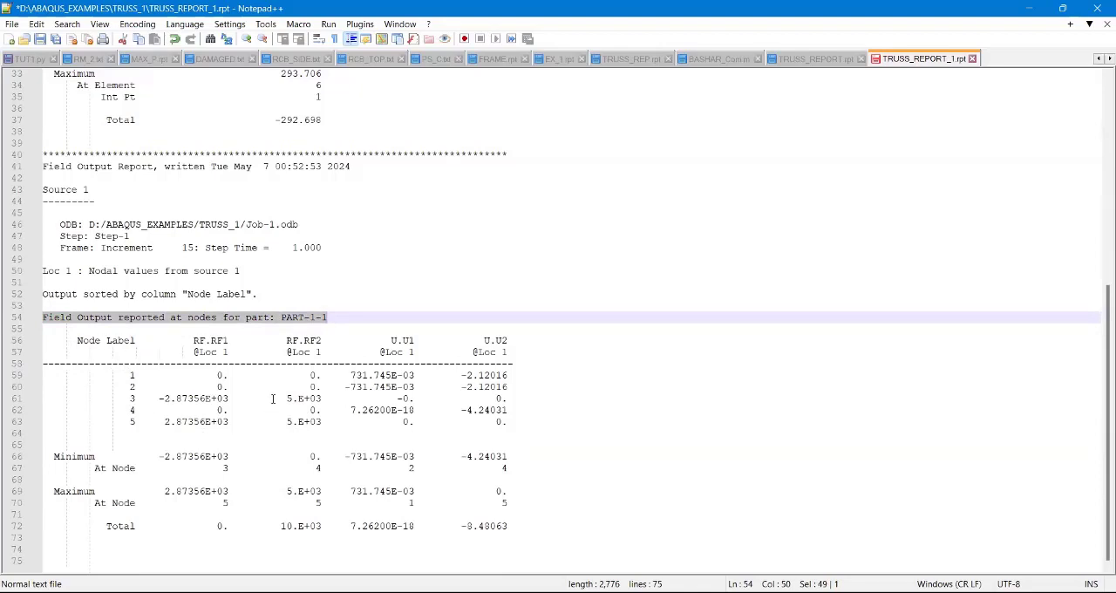
pyautogui.scroll(11, 273, 399)
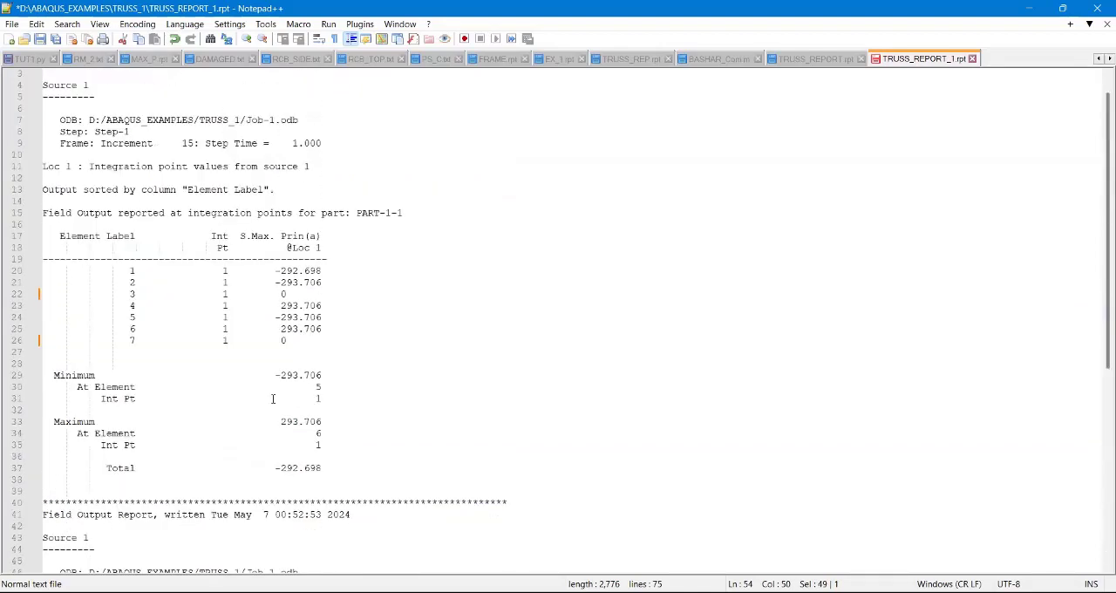
pyautogui.scroll(-11, 273, 398)
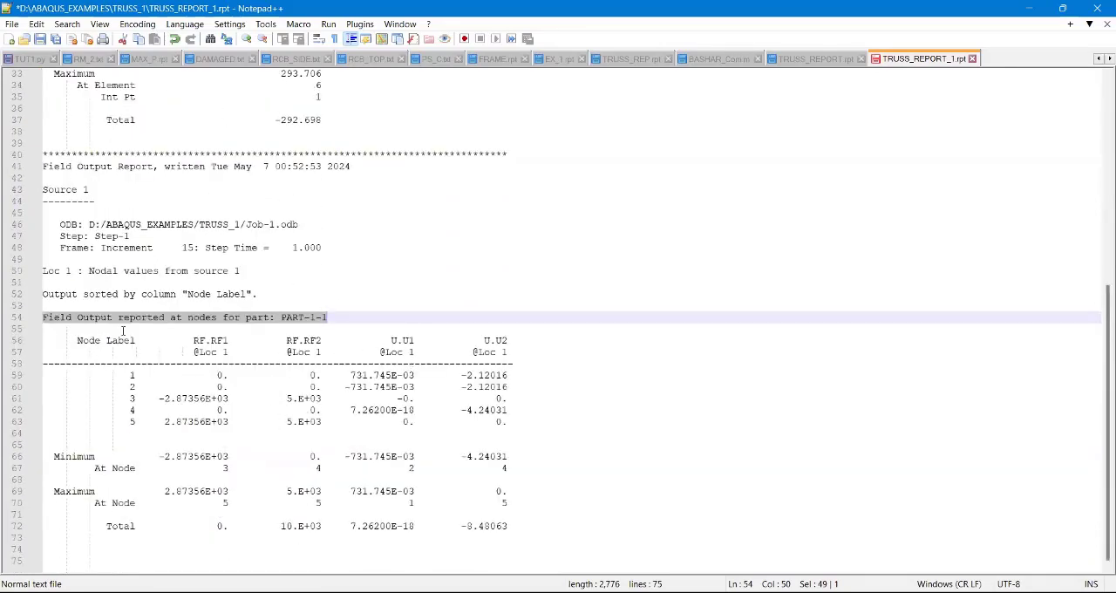
pyautogui.click(195, 340)
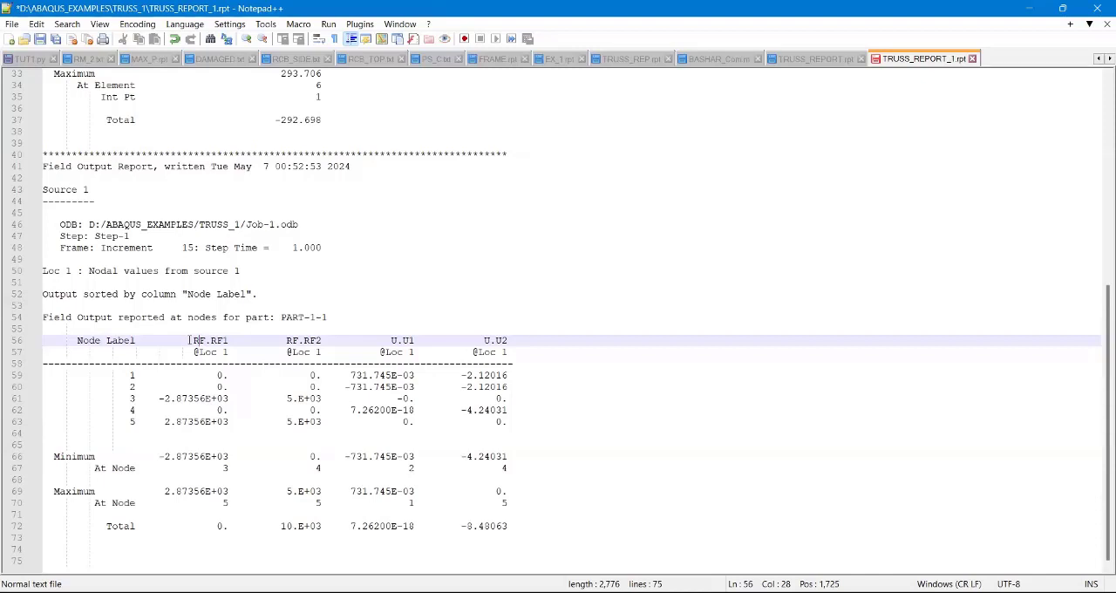
pyautogui.moveTo(190, 340); pyautogui.dragTo(230, 345)
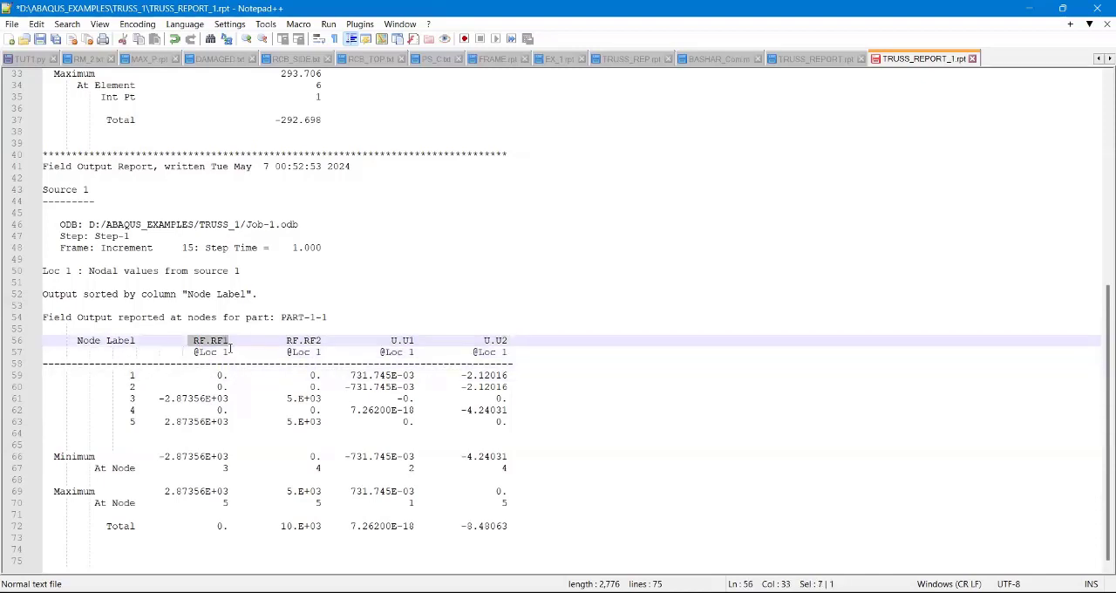
pyautogui.click(230, 349)
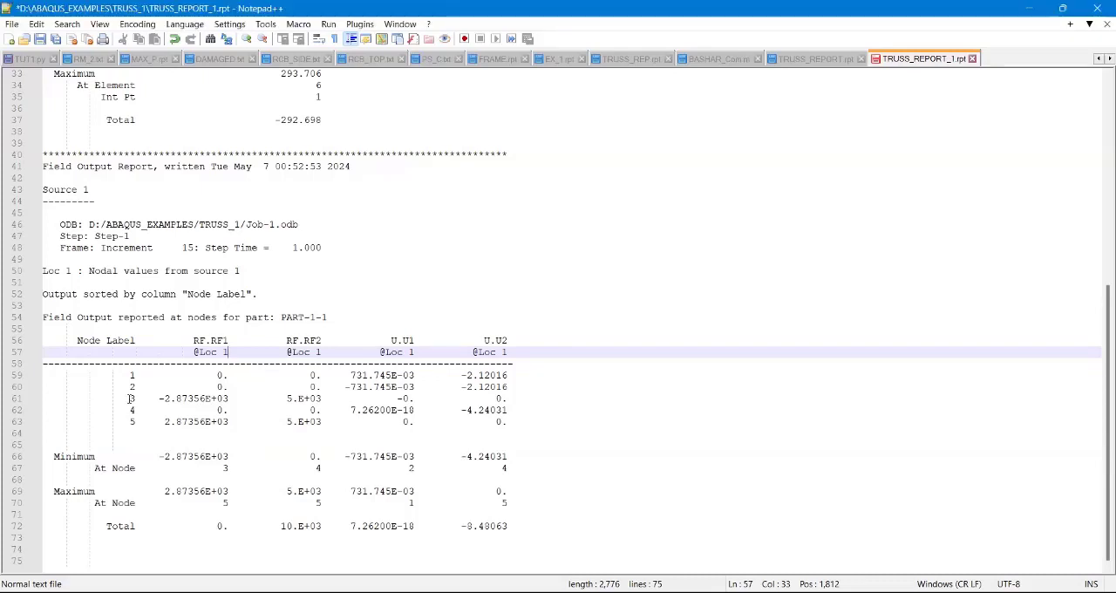
# Step: Compare the RF1 and RF2 reaction forces at nodes 3 and 5 in the nodal table
pyautogui.moveTo(129, 399); pyautogui.dragTo(320, 399)
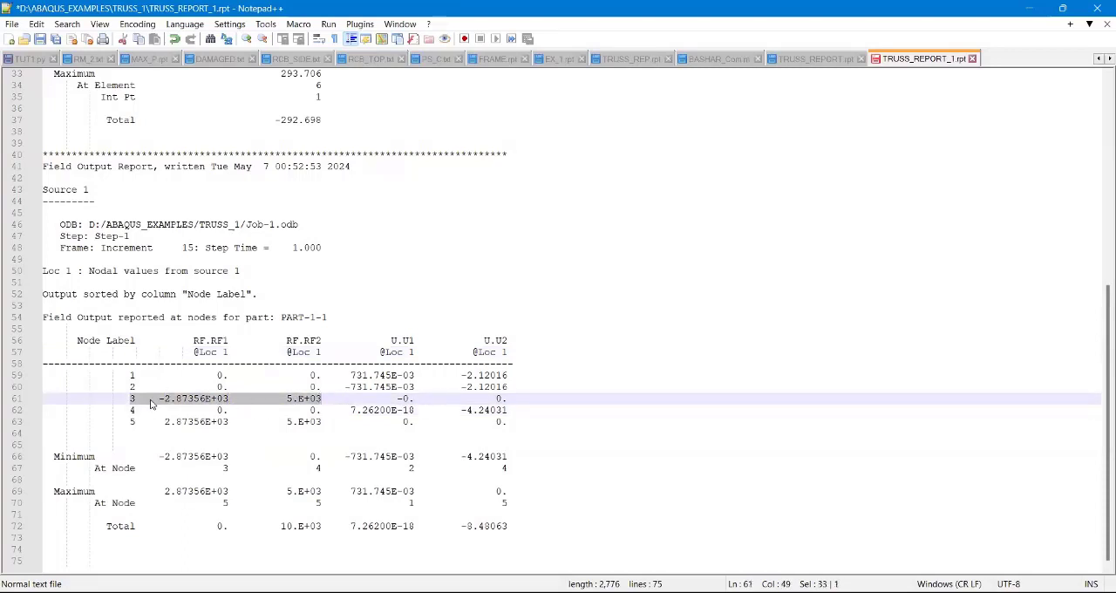
pyautogui.click(204, 399)
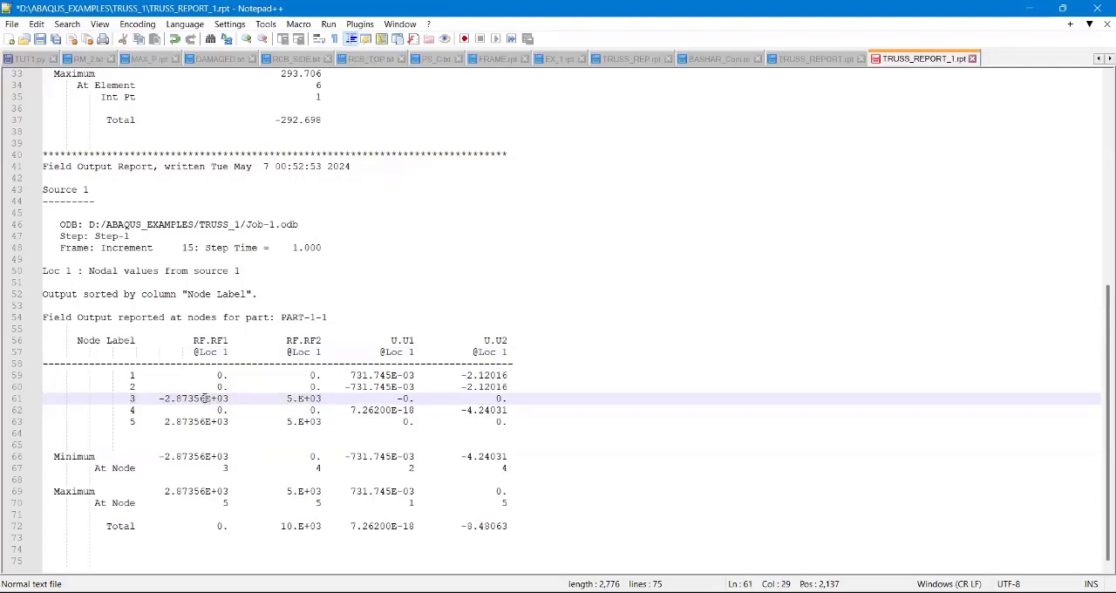
pyautogui.moveTo(159, 399); pyautogui.dragTo(233, 401)
pyautogui.moveTo(165, 421); pyautogui.dragTo(234, 426)
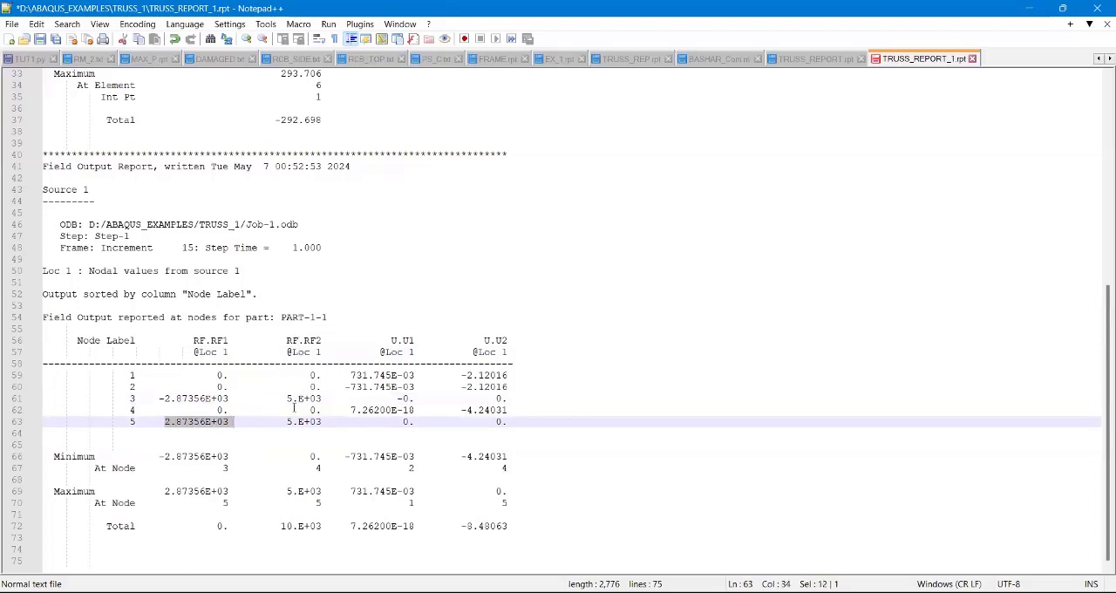
pyautogui.click(288, 399)
pyautogui.moveTo(287, 399); pyautogui.dragTo(325, 399)
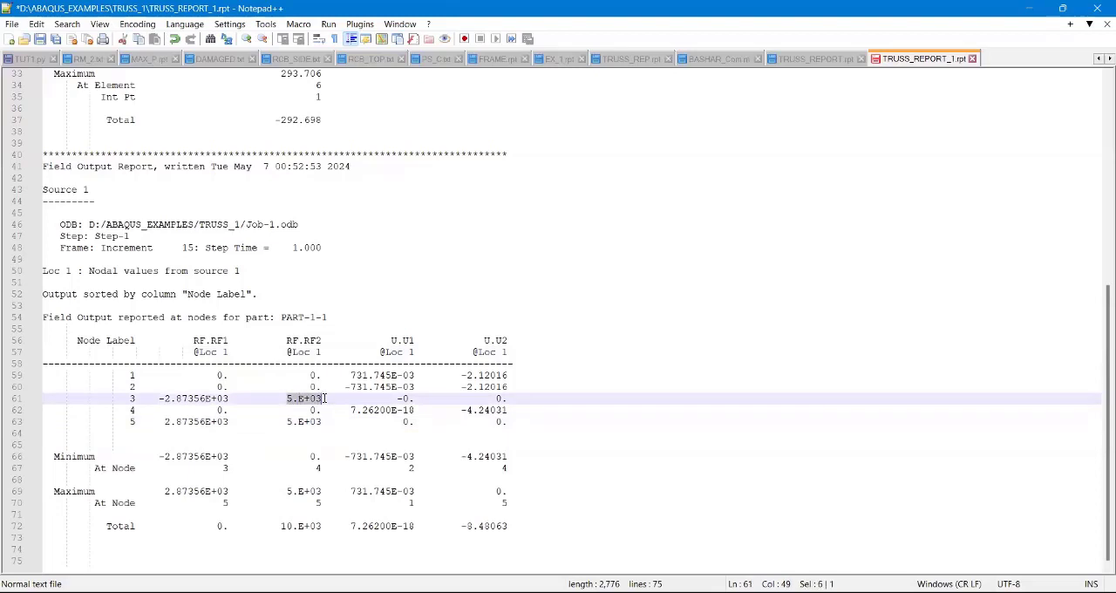
pyautogui.moveTo(288, 421); pyautogui.dragTo(327, 426)
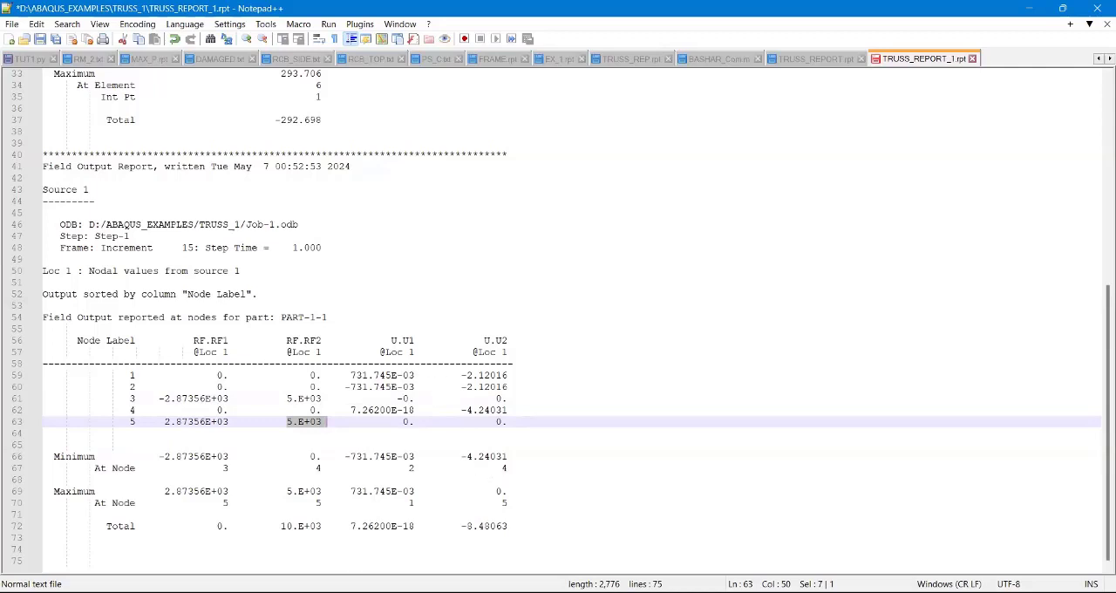
pyautogui.hotkey('alt', 'Tab')
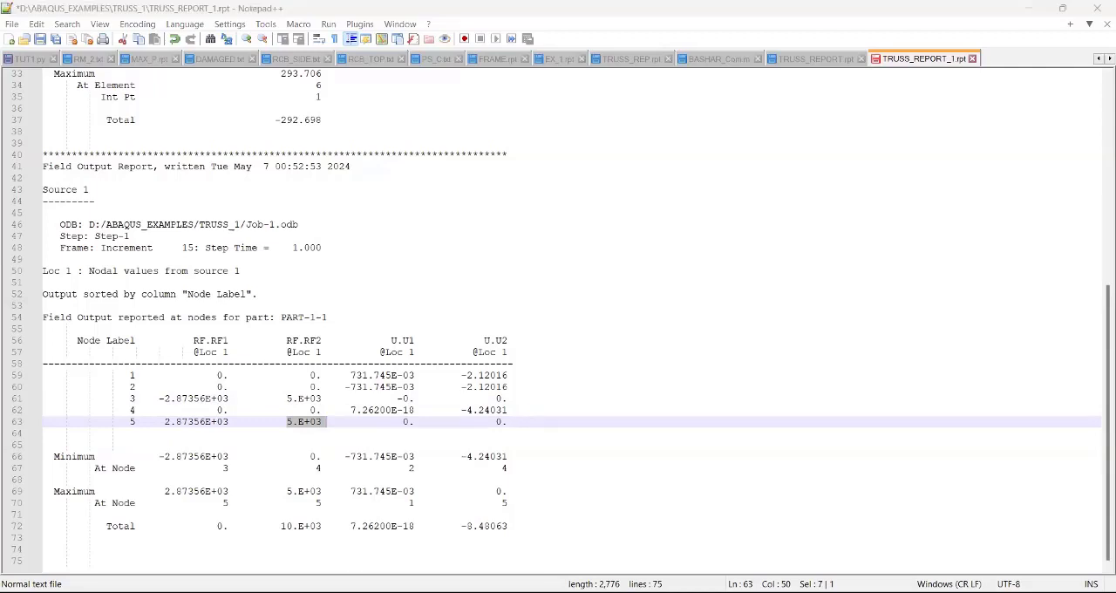
pyautogui.hotkey('alt', 'Tab')
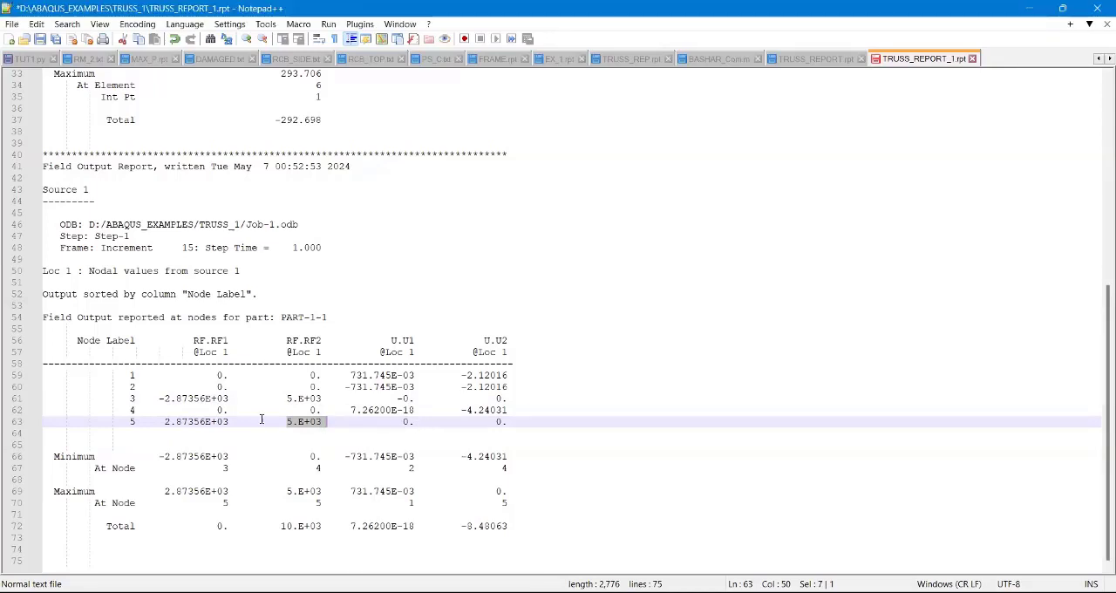
# Step: Replace node 4's U.U1 displacement with 0 in the nodal table and save the report file
pyautogui.moveTo(124, 410); pyautogui.dragTo(509, 407)
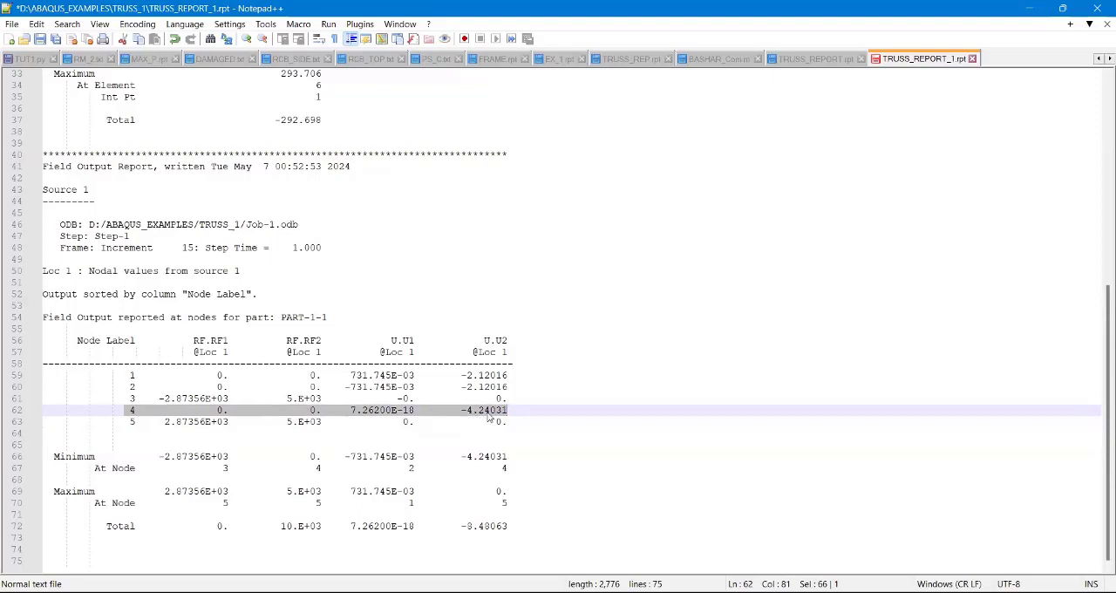
pyautogui.click(351, 411)
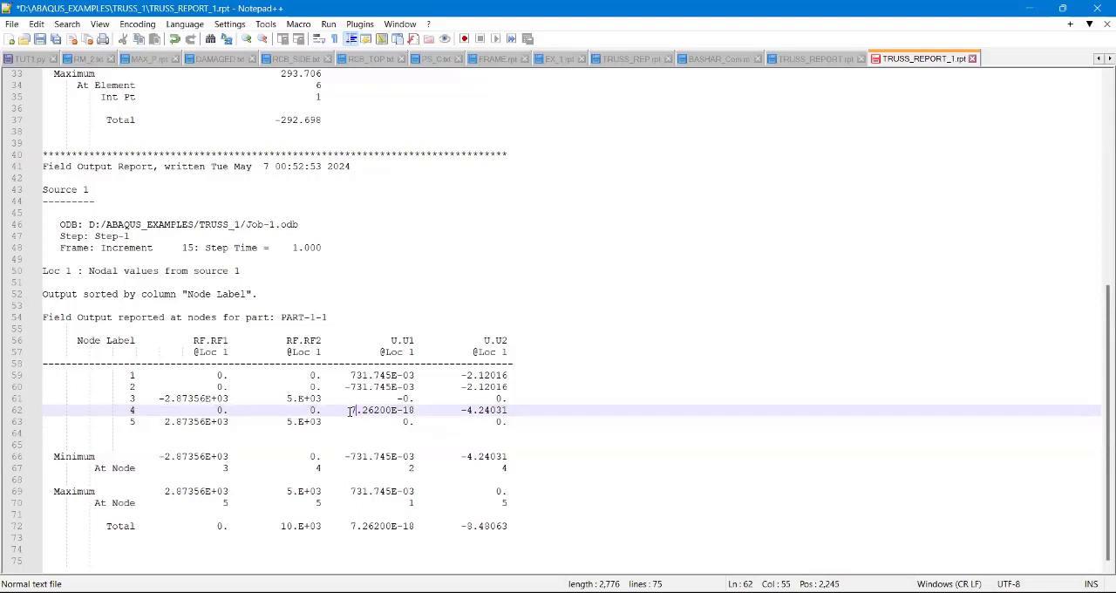
pyautogui.moveTo(350, 410); pyautogui.dragTo(402, 408)
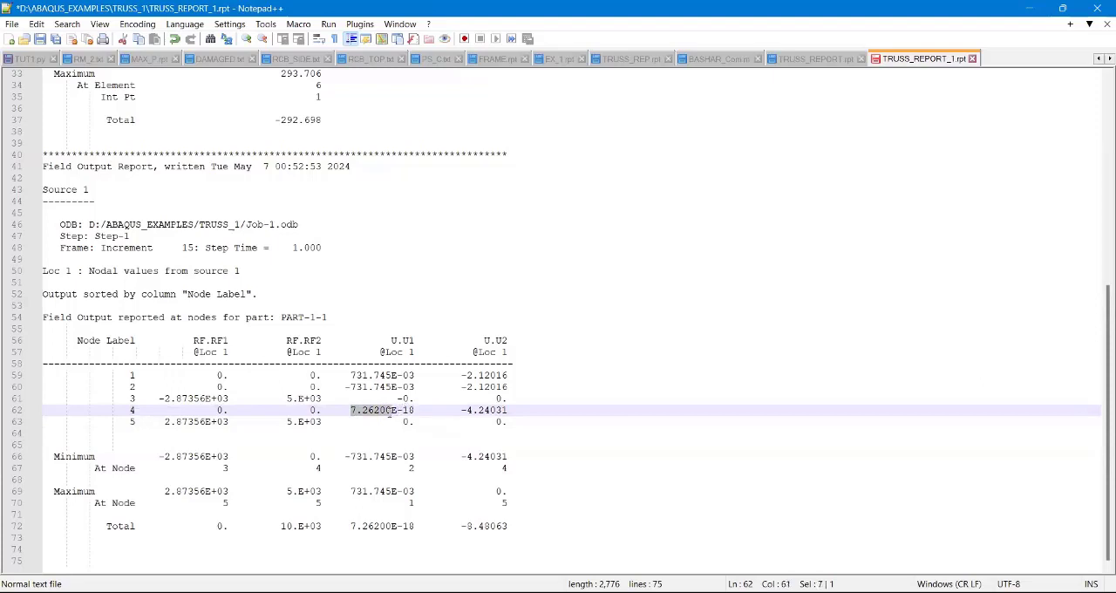
pyautogui.moveTo(389, 410); pyautogui.dragTo(356, 410)
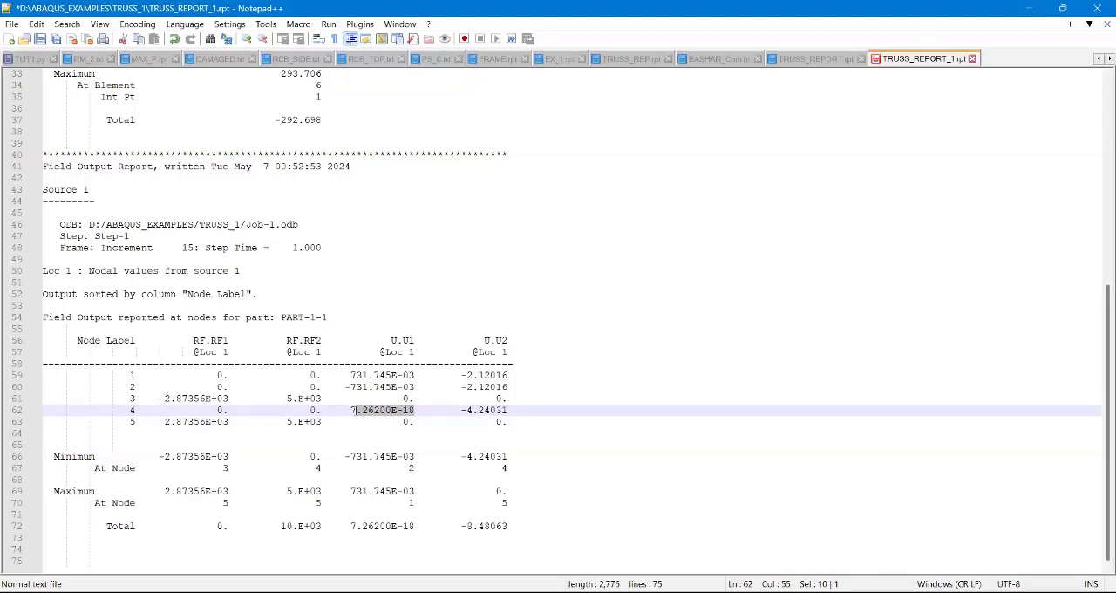
pyautogui.press('Delete')
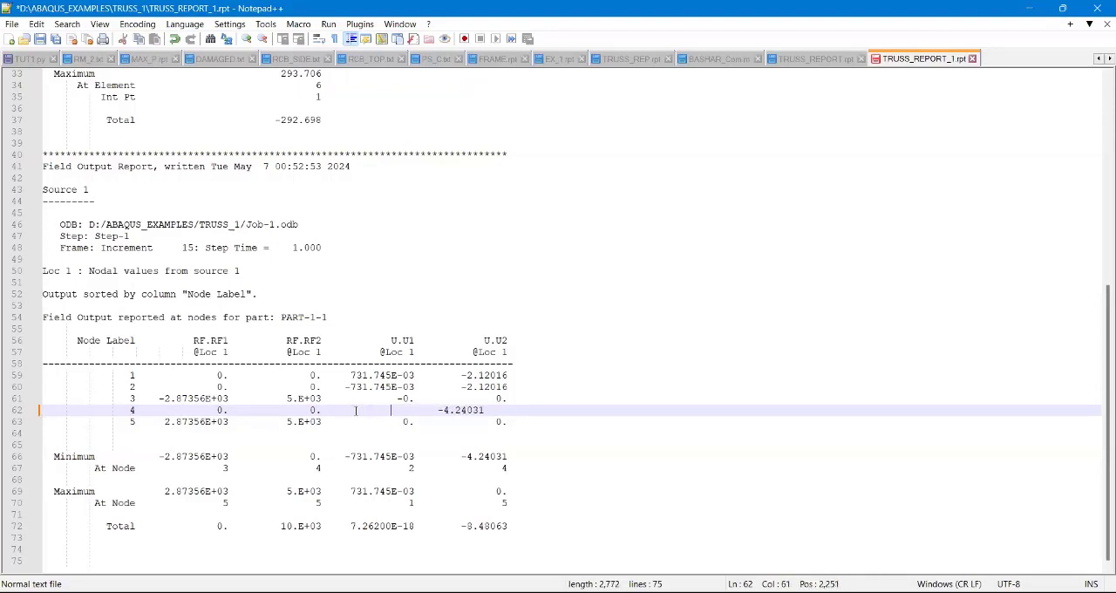
pyautogui.write('0')
pyautogui.click(39, 39)
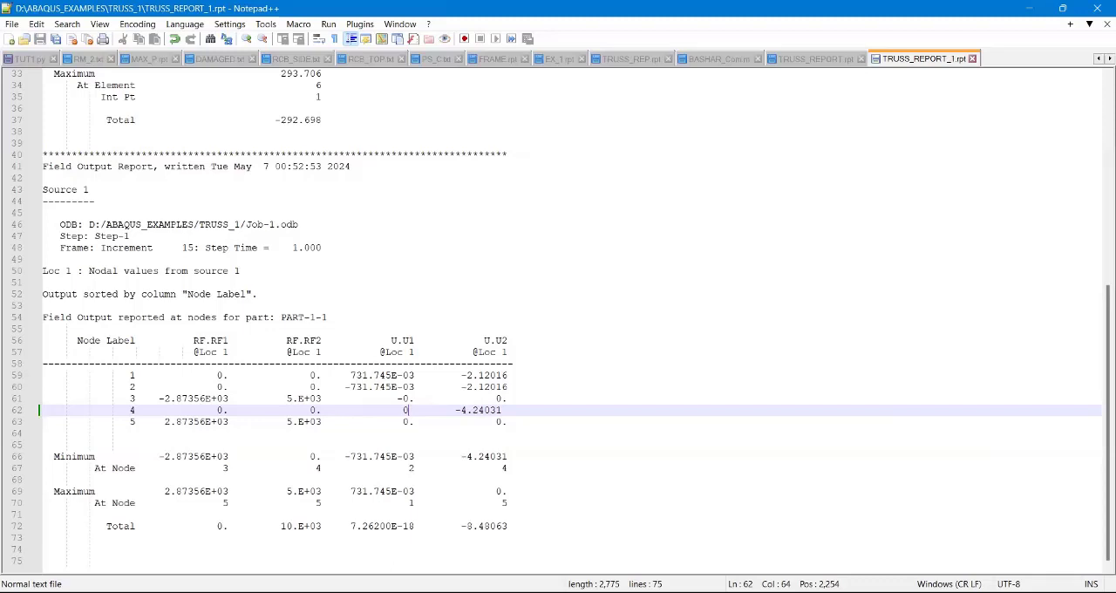
# Step: Switch to Abaqus/CAE and examine the RF2 contour plot of the truss with its node and element labels
pyautogui.hotkey('alt', 'Tab')
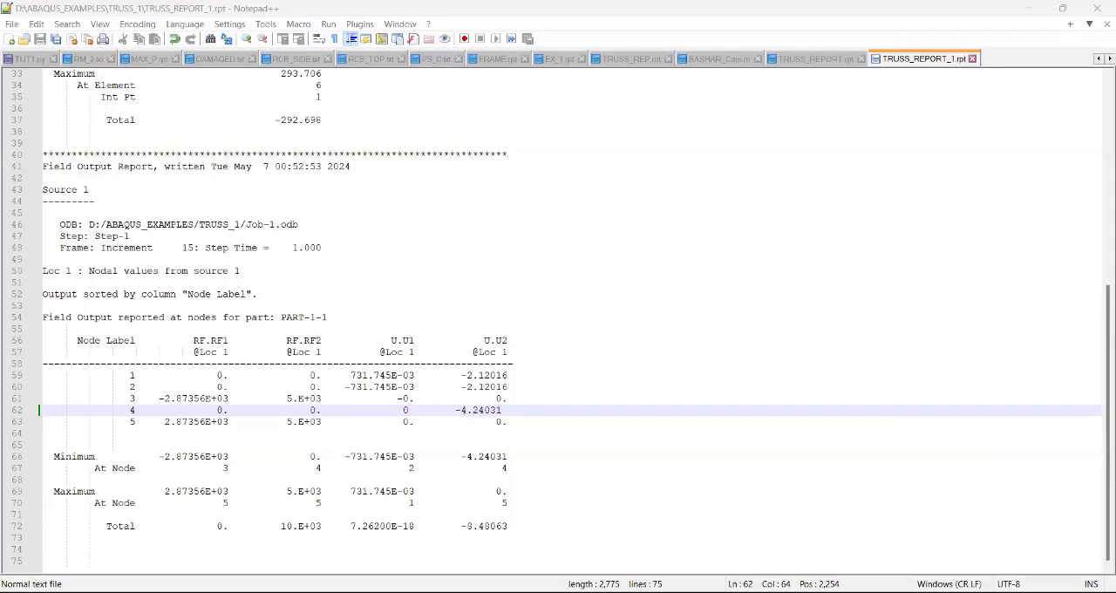
pyautogui.hotkey('alt', 'Tab')
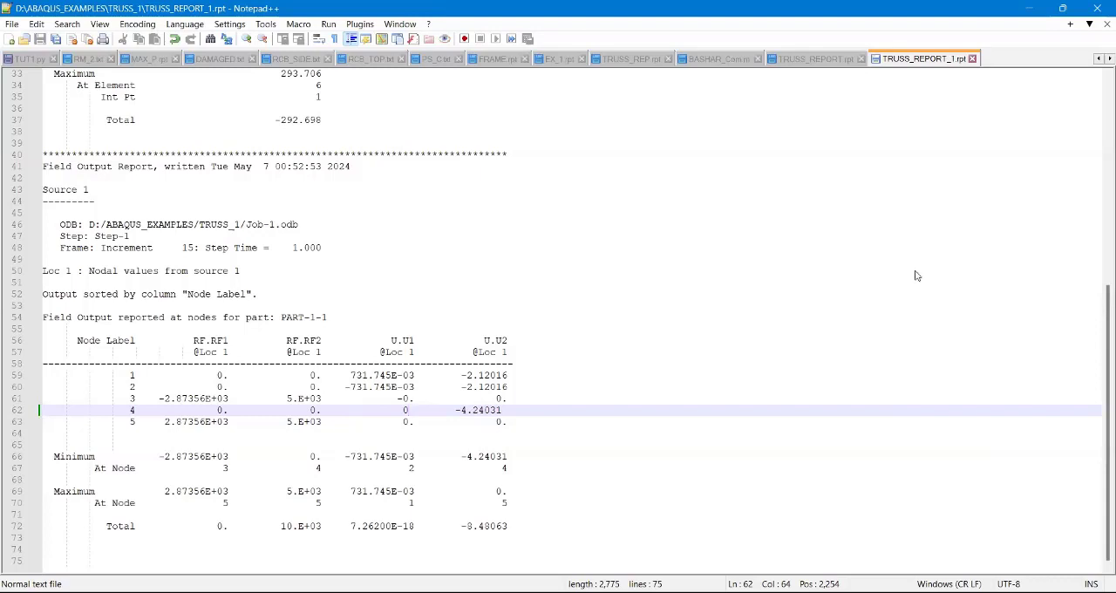
pyautogui.hotkey('alt', 'Tab')
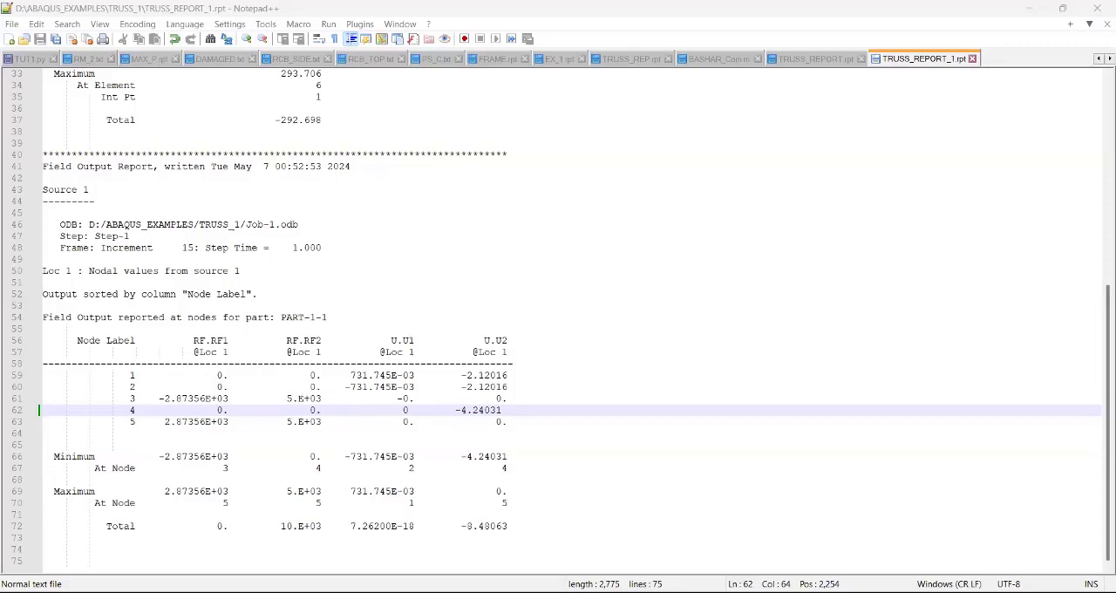
pyautogui.hotkey('alt', 'Tab')
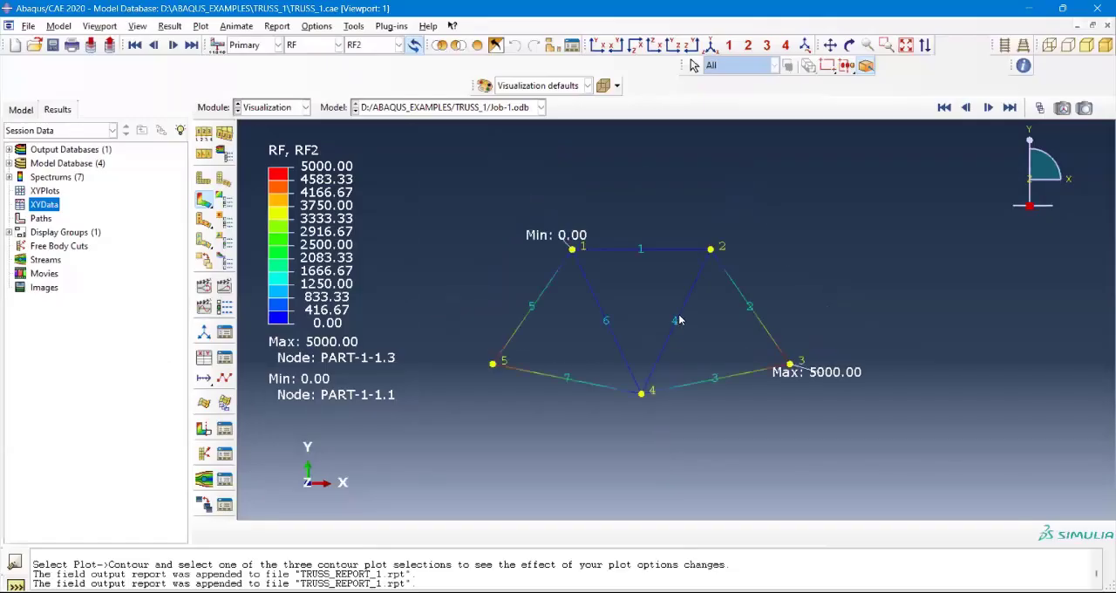
pyautogui.scroll(2, 671, 313)
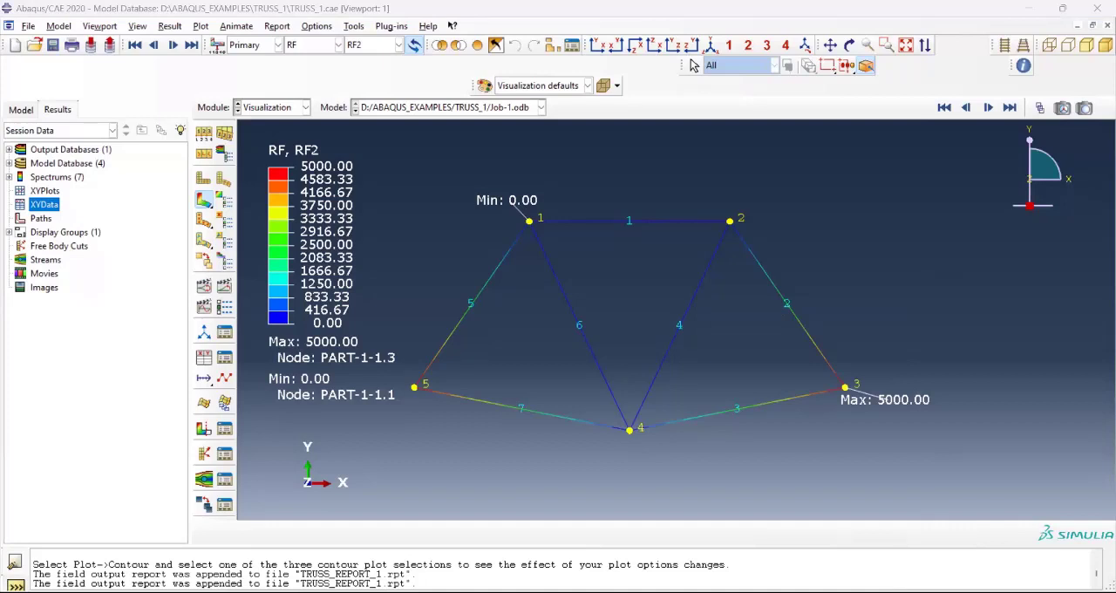
pyautogui.click(782, 264)
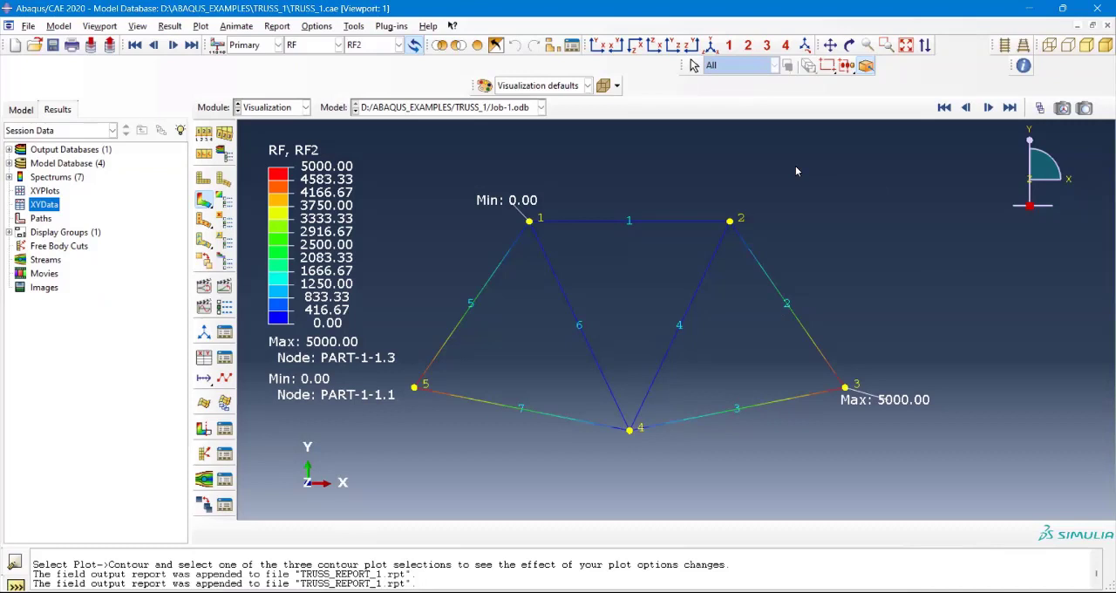